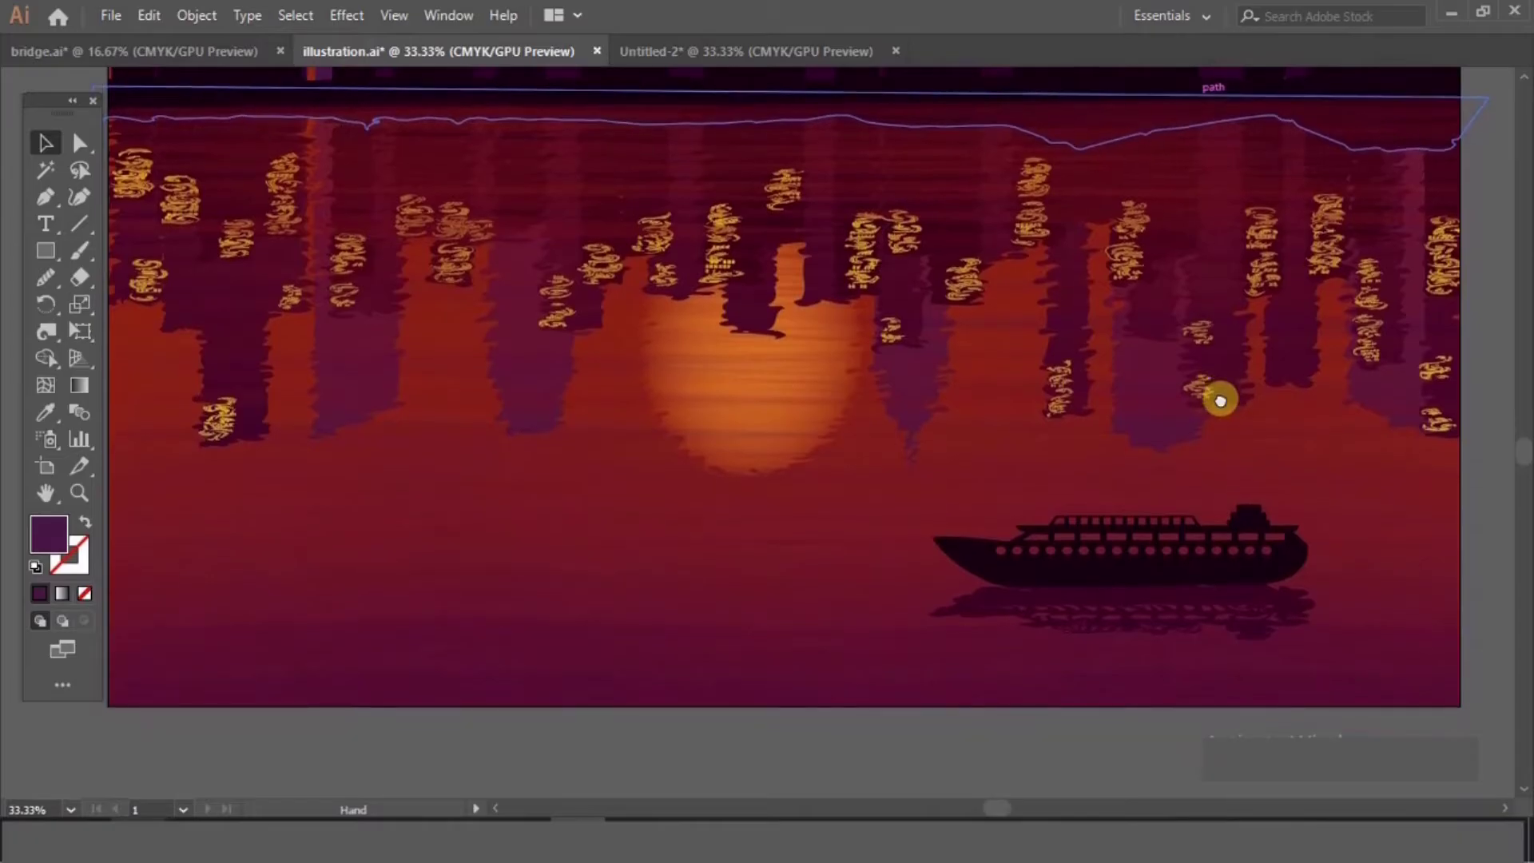
{"action": "left_click_drag", "start_coordinate": [1227, 419], "coordinate": [1246, 623]}
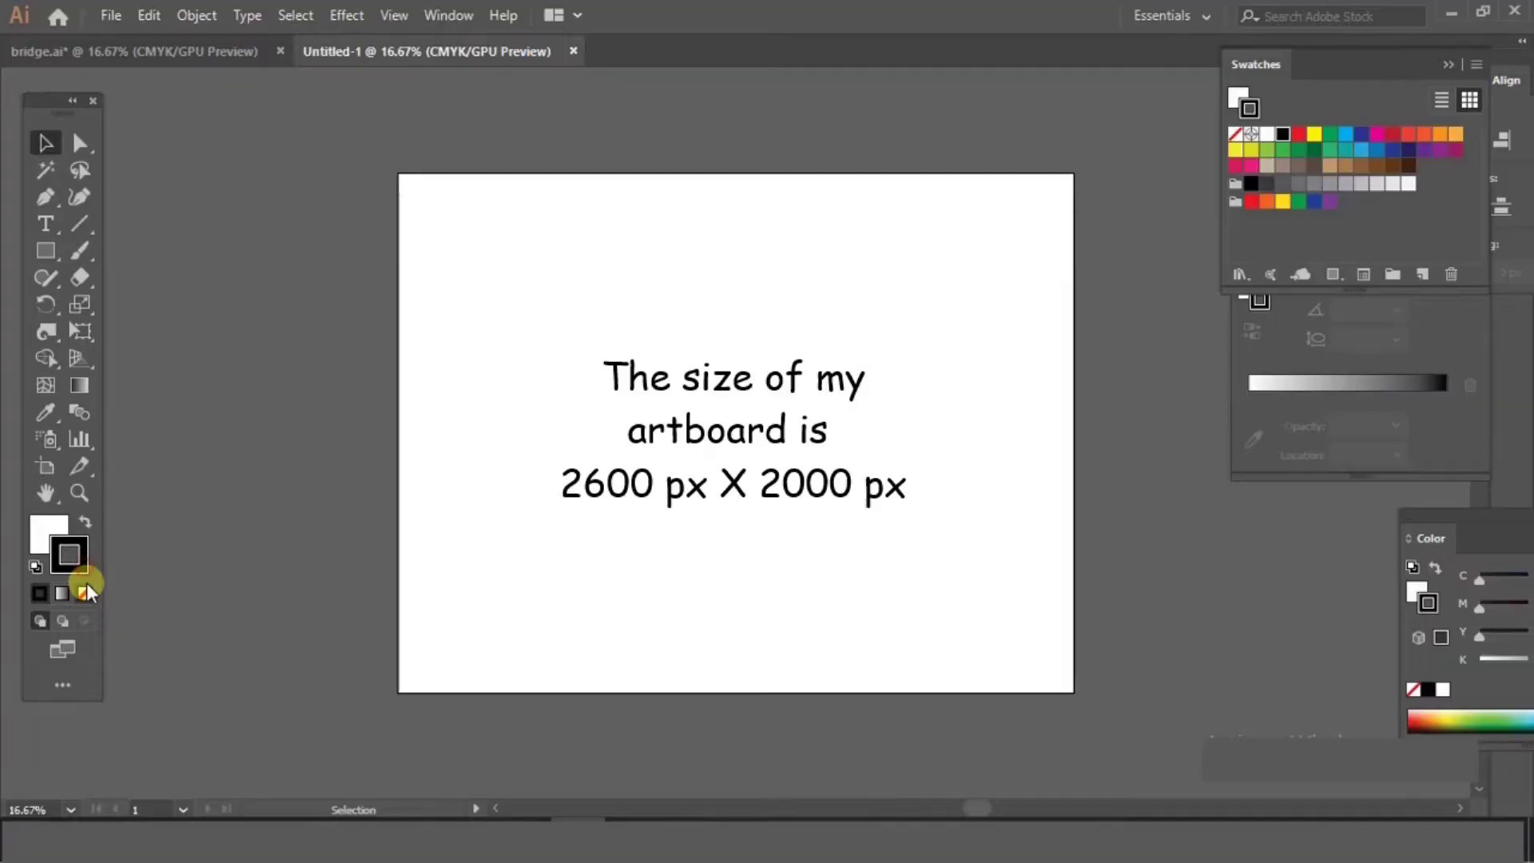
Draw a white rectangle without a stroke that covers the whole artboard.
{"action": "left_click", "coordinate": [84, 593]}
{"action": "left_click", "coordinate": [48, 531]}
{"action": "left_click", "coordinate": [44, 255]}
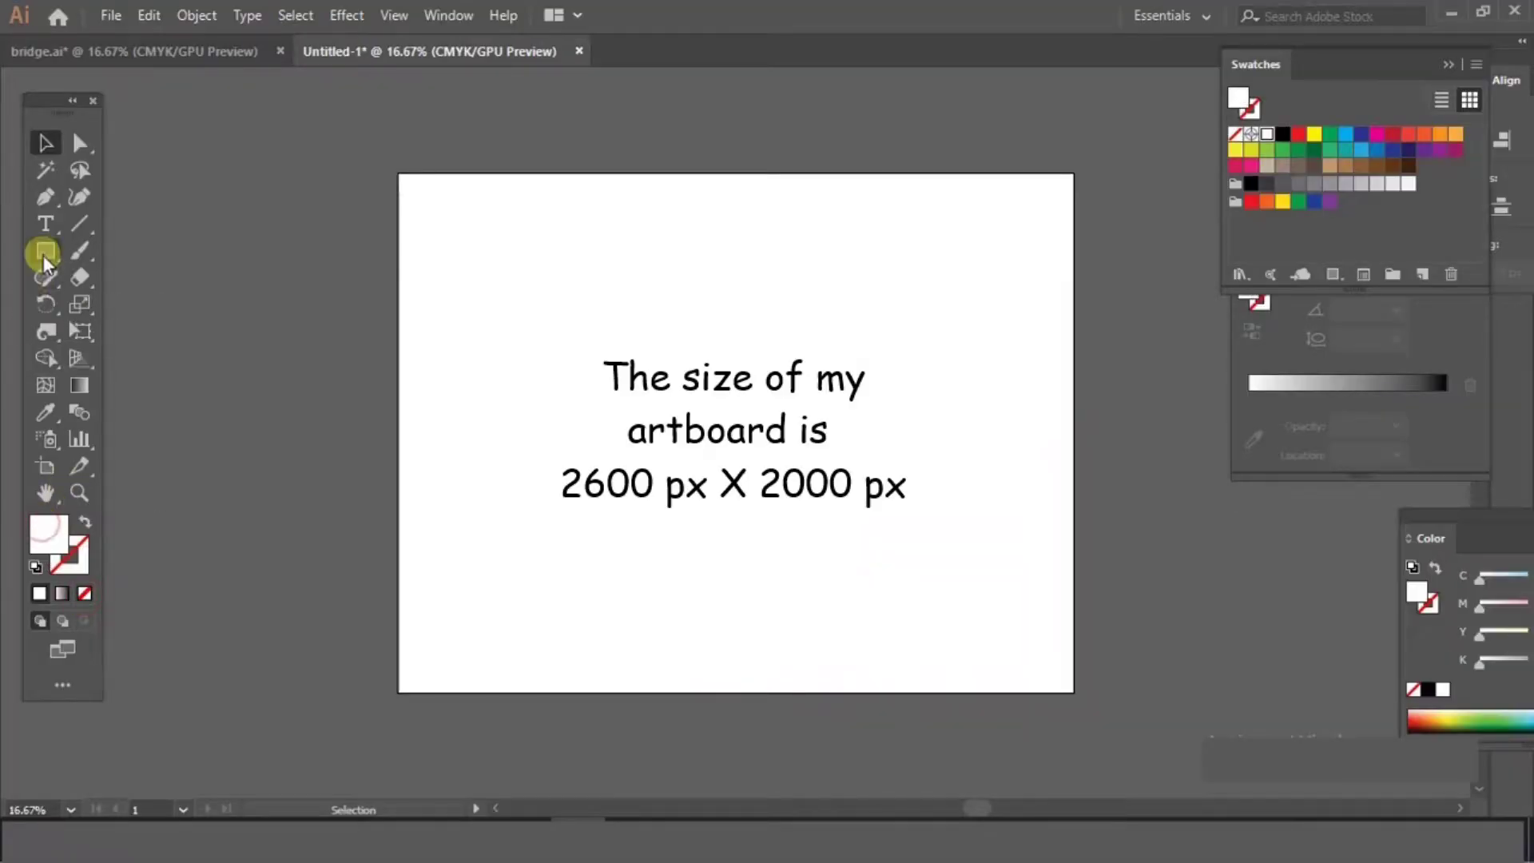
{"action": "left_click_drag", "start_coordinate": [406, 181], "coordinate": [1074, 693]}
Apply a linear white-to-black gradient running straight down the background rectangle at -90°.
{"action": "left_click", "coordinate": [83, 392]}
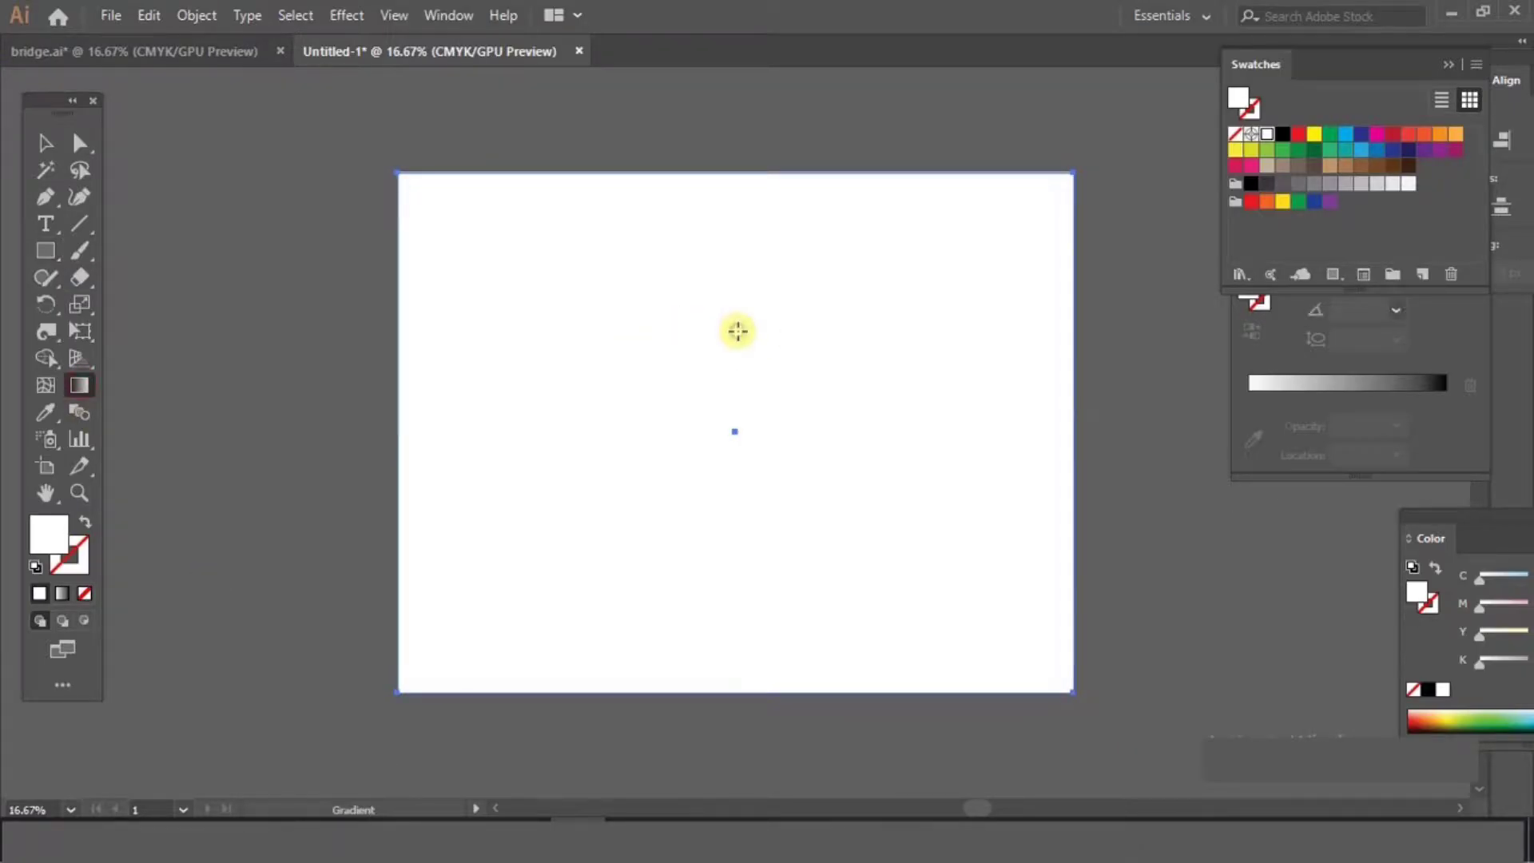
{"action": "left_click", "coordinate": [737, 330]}
{"action": "left_click_drag", "start_coordinate": [743, 144], "coordinate": [745, 717]}
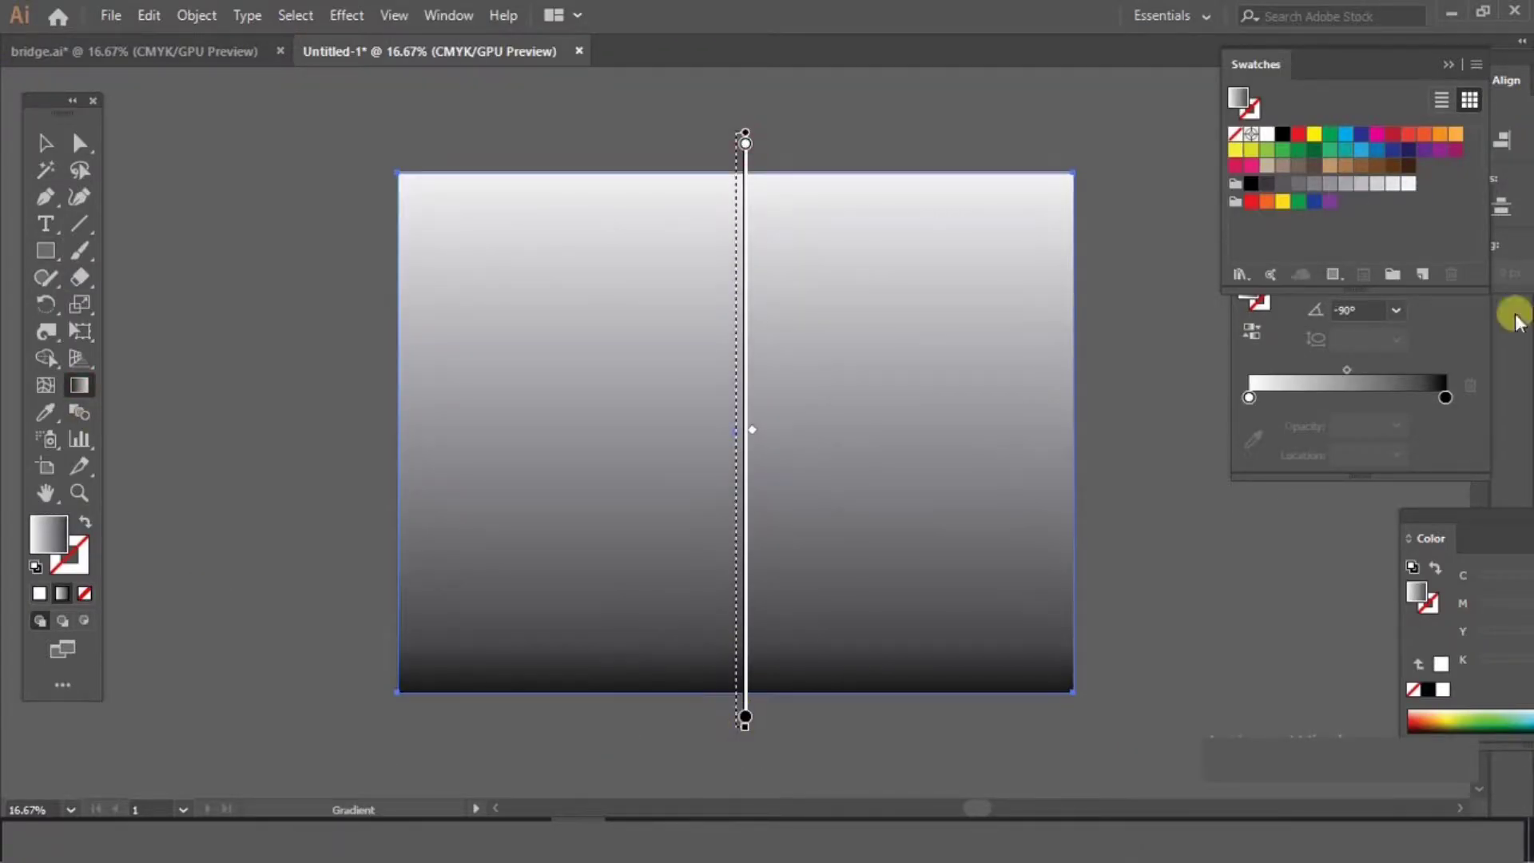
Set the white starting stop of the background gradient to C 75, M 100, Y 17, K 61.
{"action": "left_click", "coordinate": [1251, 418]}
{"action": "left_click", "coordinate": [1250, 397]}
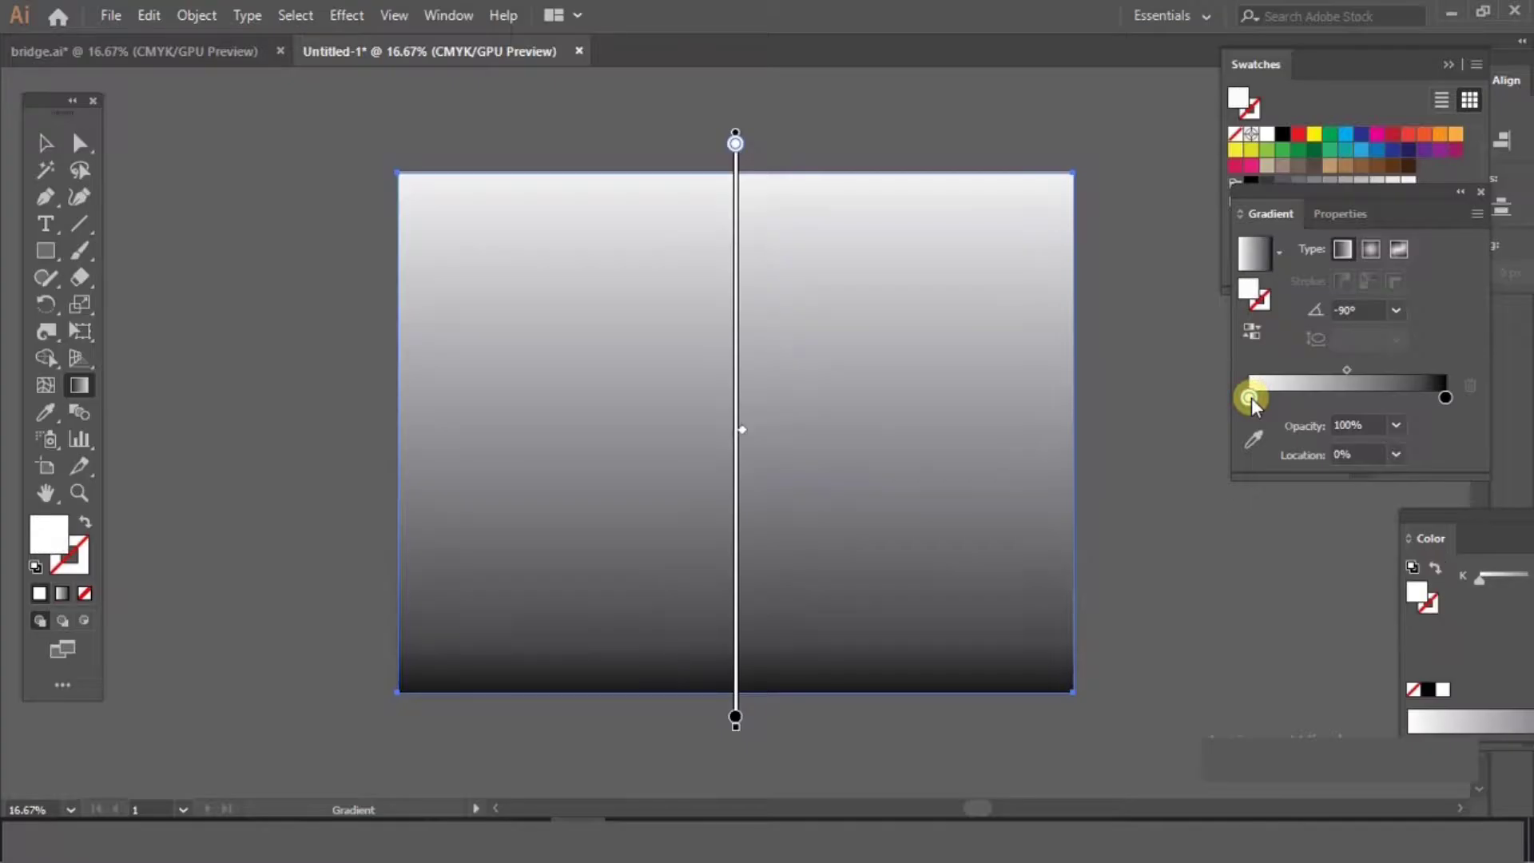
{"action": "double_click", "coordinate": [1251, 396]}
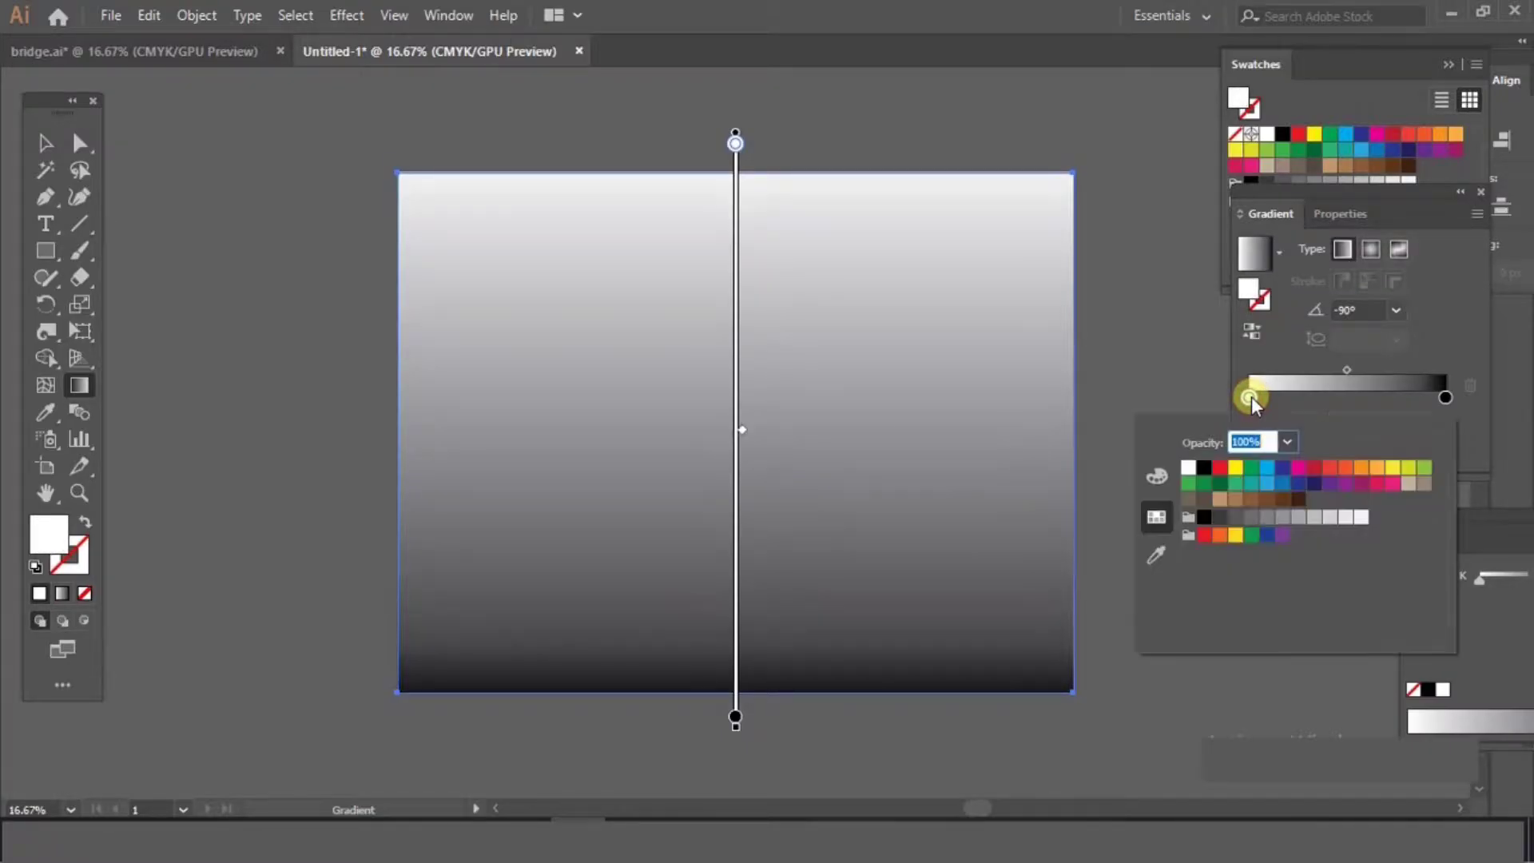
{"action": "left_click", "coordinate": [1333, 486]}
{"action": "left_click", "coordinate": [1379, 579]}
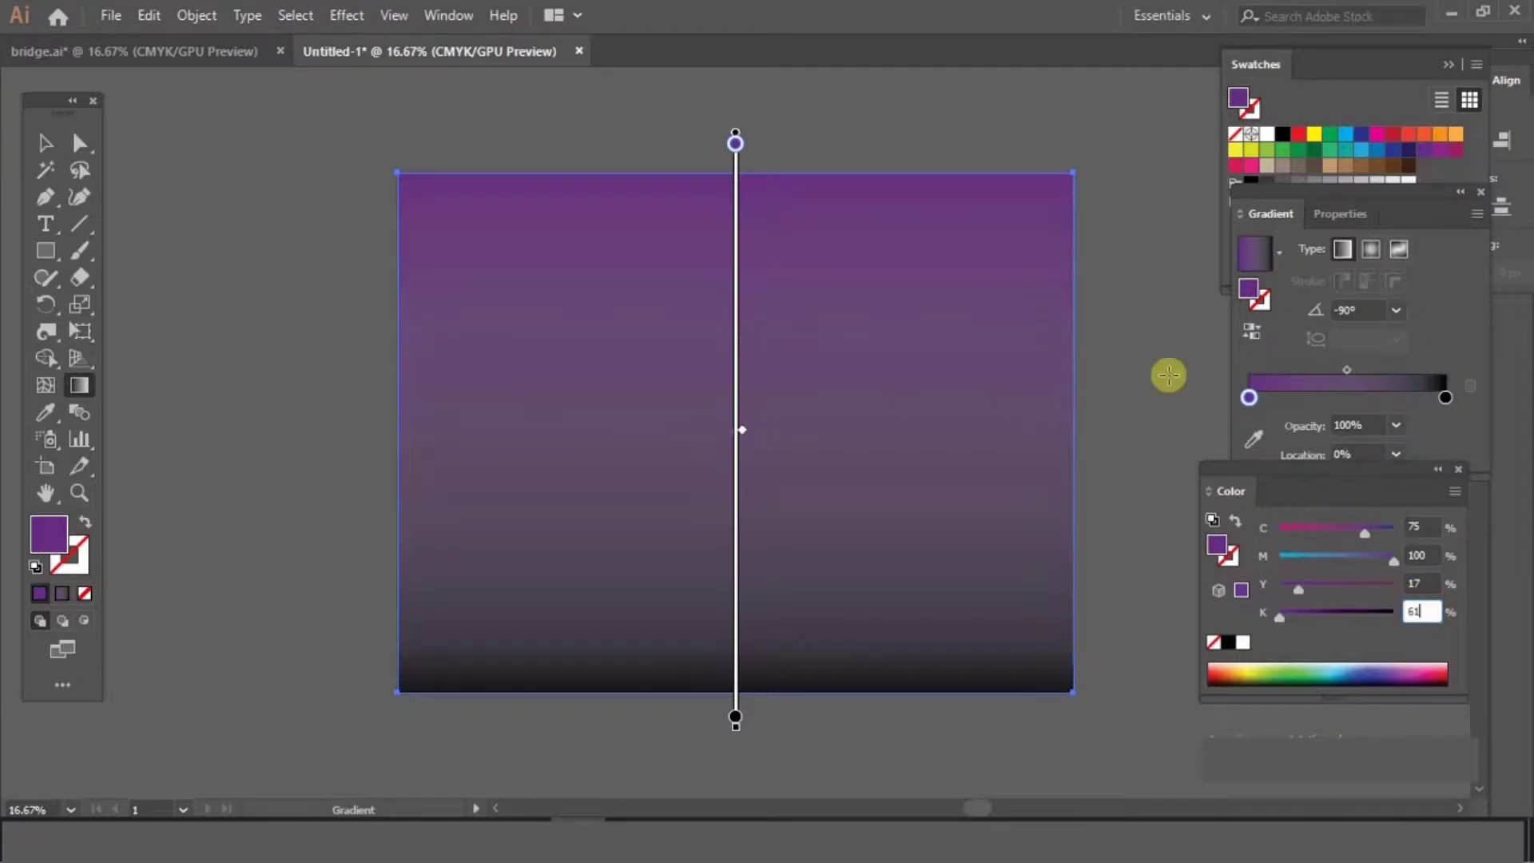
{"action": "left_click", "coordinate": [45, 143]}
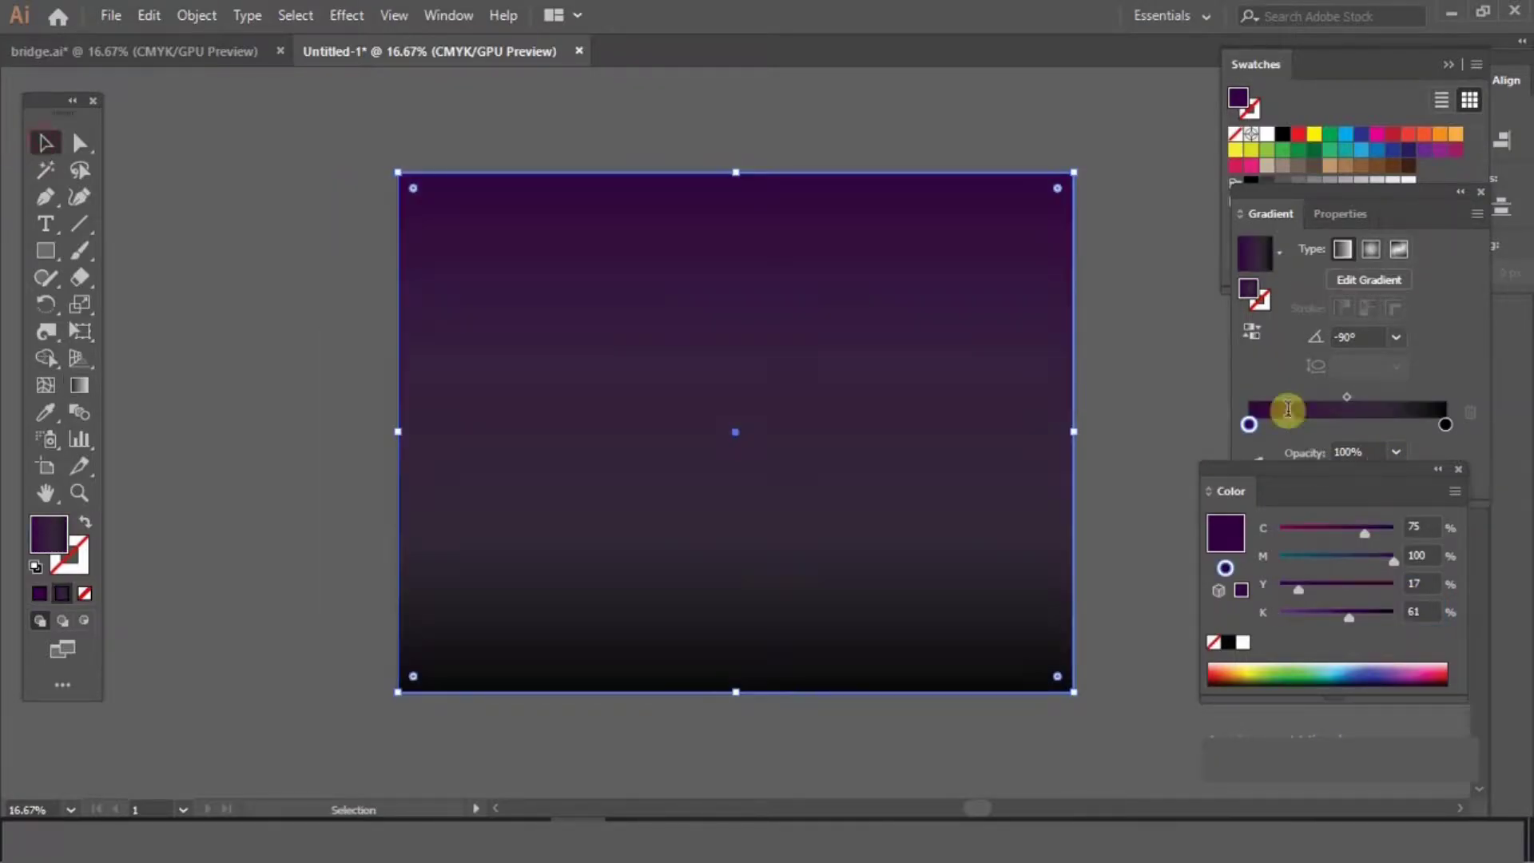
{"action": "left_click", "coordinate": [1138, 367]}
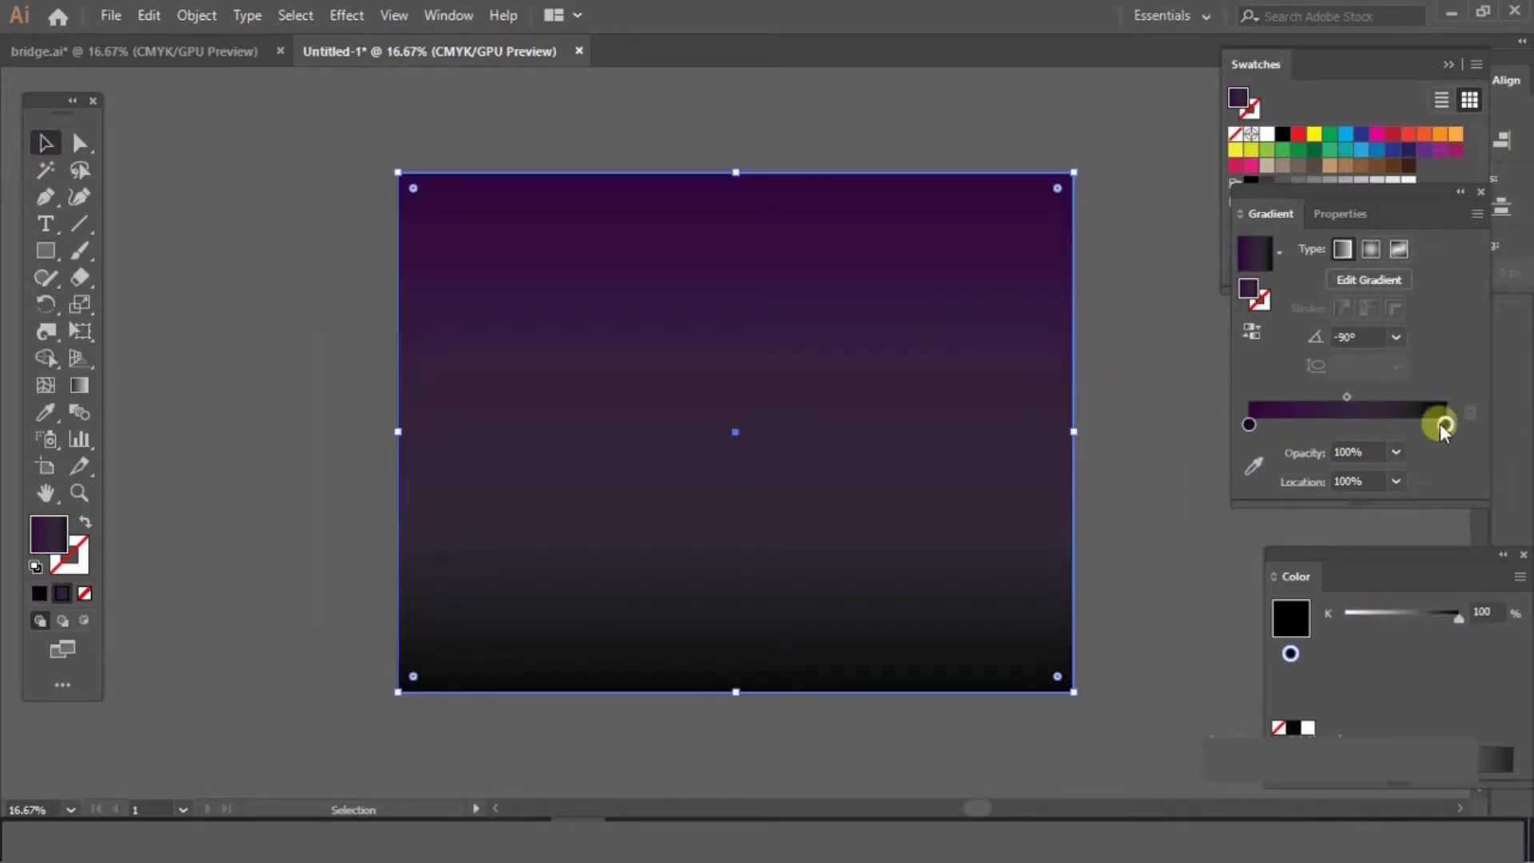
Set the black end stop of the background gradient to C 0, M 88, Y 95, K 45.
{"action": "double_click", "coordinate": [1446, 424]}
{"action": "left_click", "coordinate": [1330, 496]}
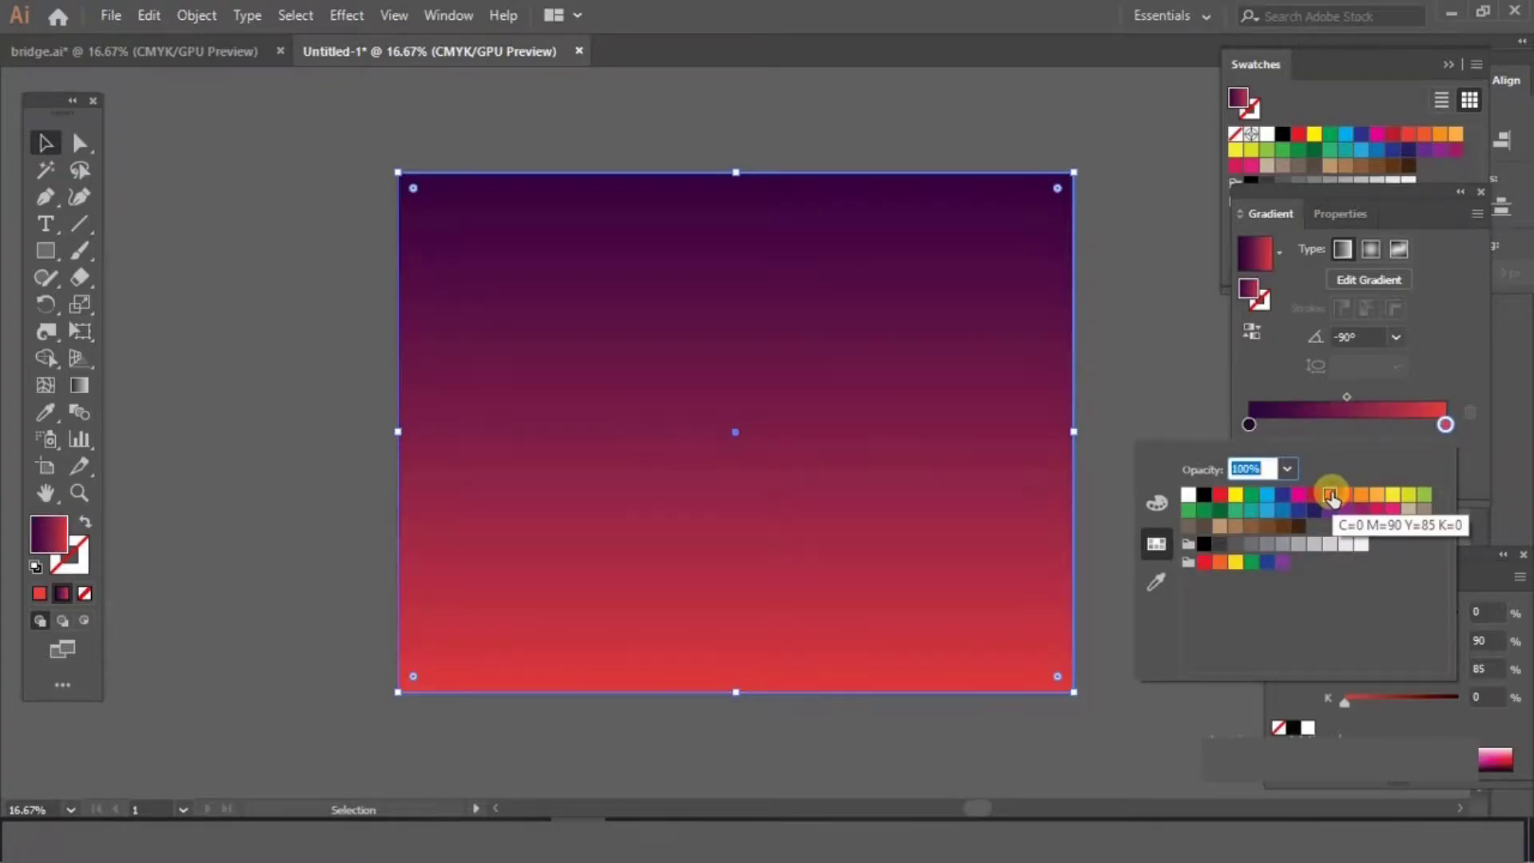
{"action": "left_click", "coordinate": [1440, 712]}
{"action": "left_click_drag", "start_coordinate": [1493, 641], "coordinate": [1462, 662]}
{"action": "type", "text": "88"}
{"action": "type", "text": "95"}
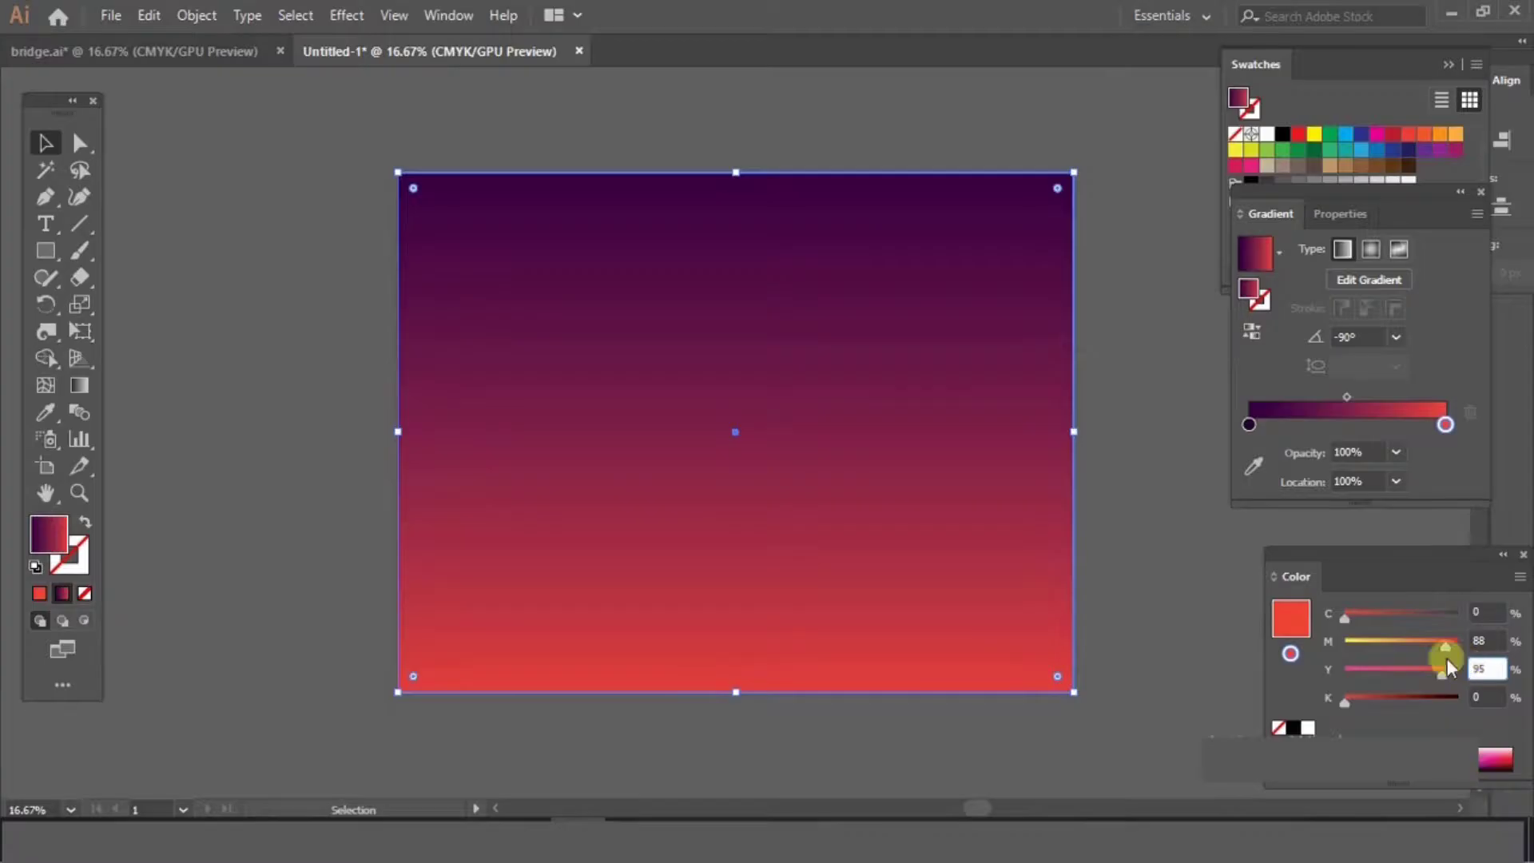
{"action": "left_click", "coordinate": [1483, 694]}
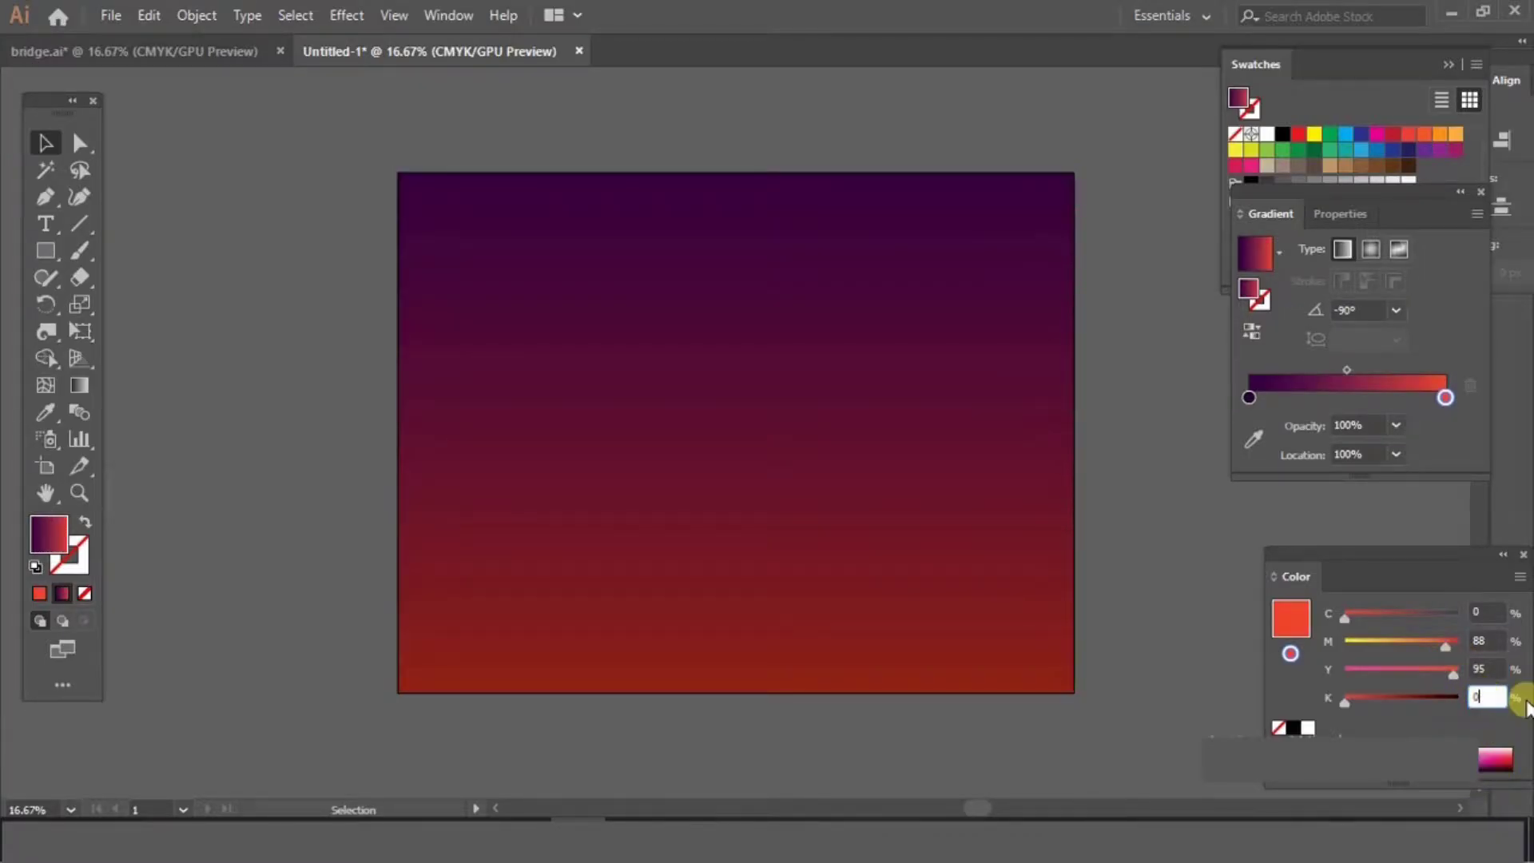
{"action": "type", "text": "45"}
{"action": "key", "text": "Return"}
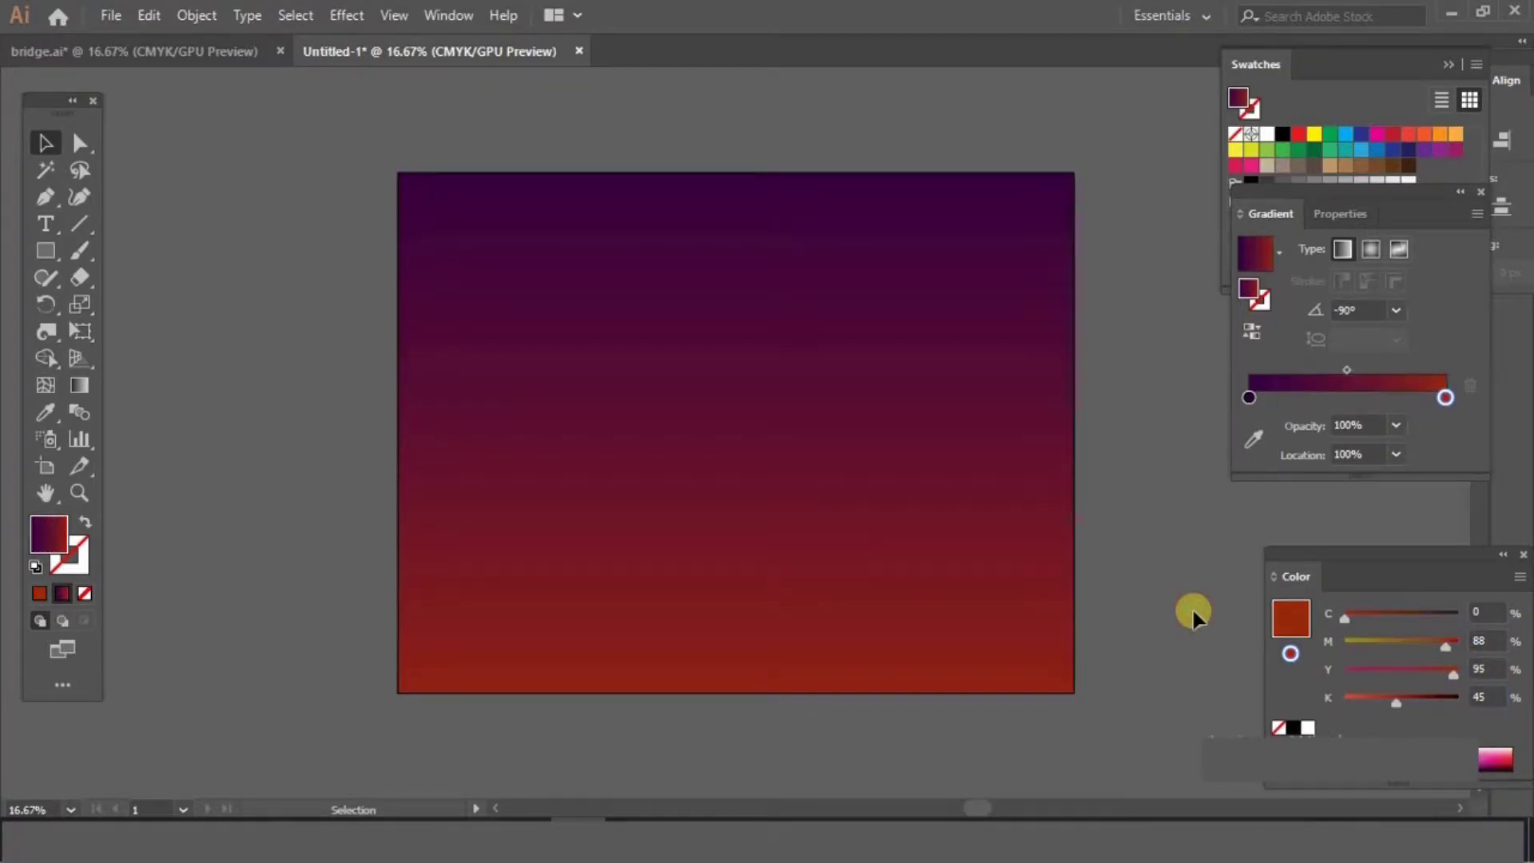
Move the red gradient stop to about 47% with the midpoint at about 32%, and lock the background rectangle.
{"action": "left_click_drag", "start_coordinate": [1351, 396], "coordinate": [1282, 393]}
{"action": "left_click_drag", "start_coordinate": [1440, 421], "coordinate": [1351, 423]}
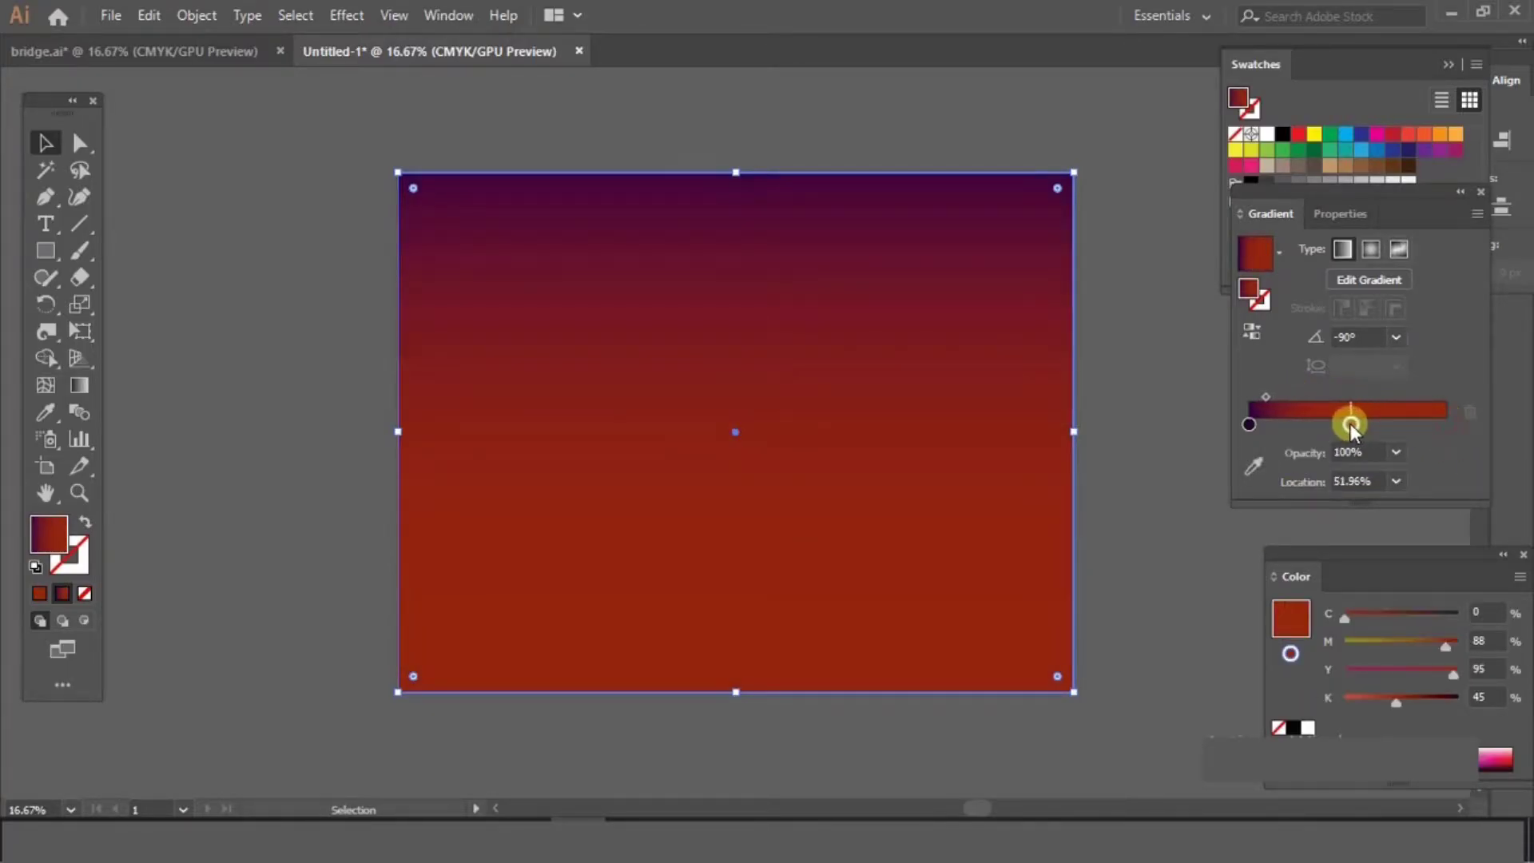
{"action": "left_click_drag", "start_coordinate": [1267, 397], "coordinate": [1280, 397]}
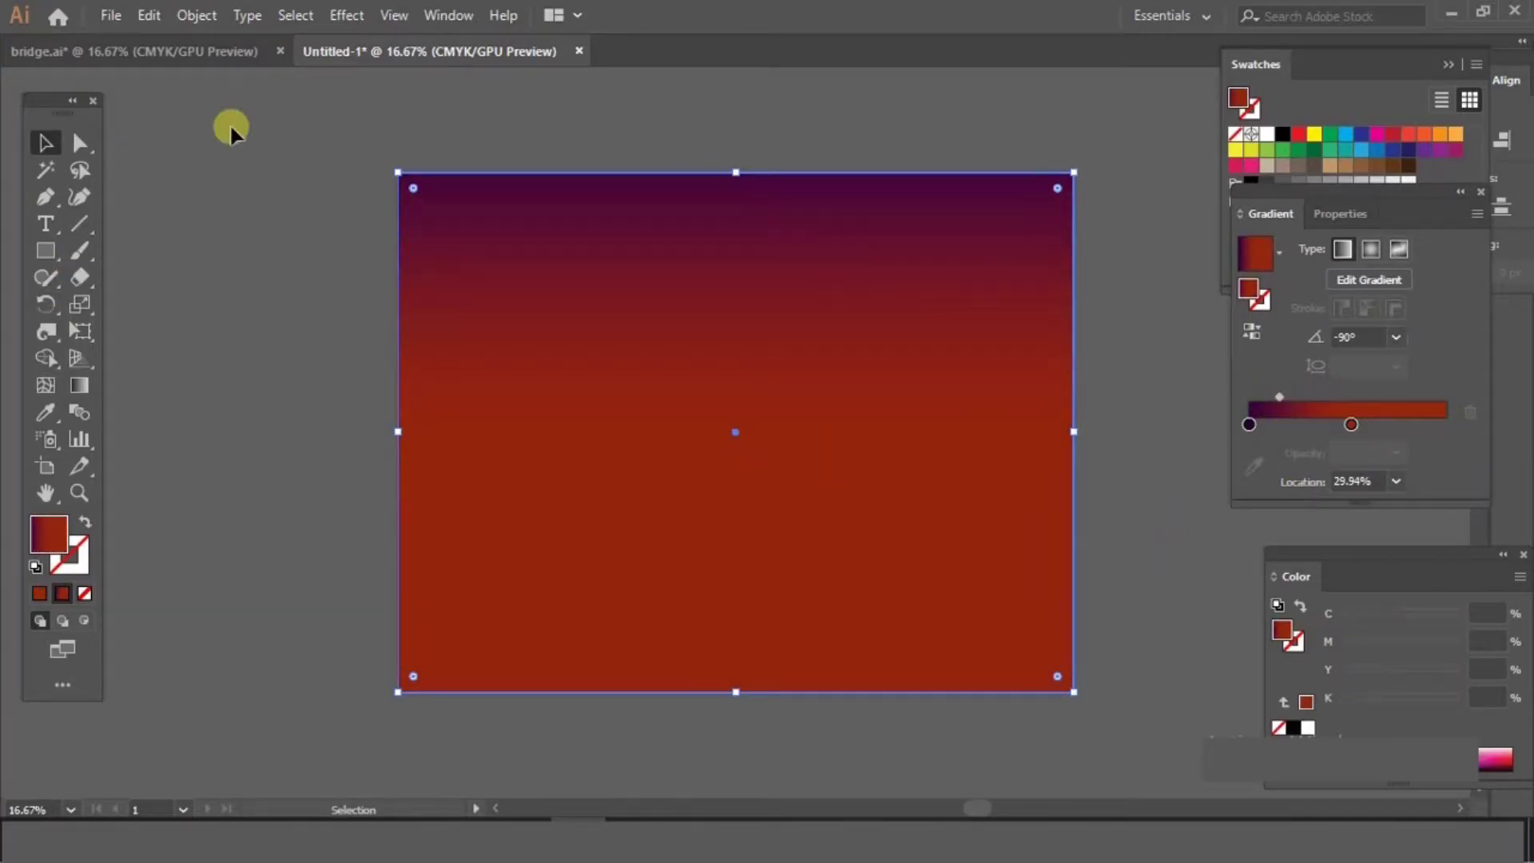
{"action": "left_click", "coordinate": [1350, 423]}
{"action": "left_click_drag", "start_coordinate": [1351, 424], "coordinate": [1341, 424]}
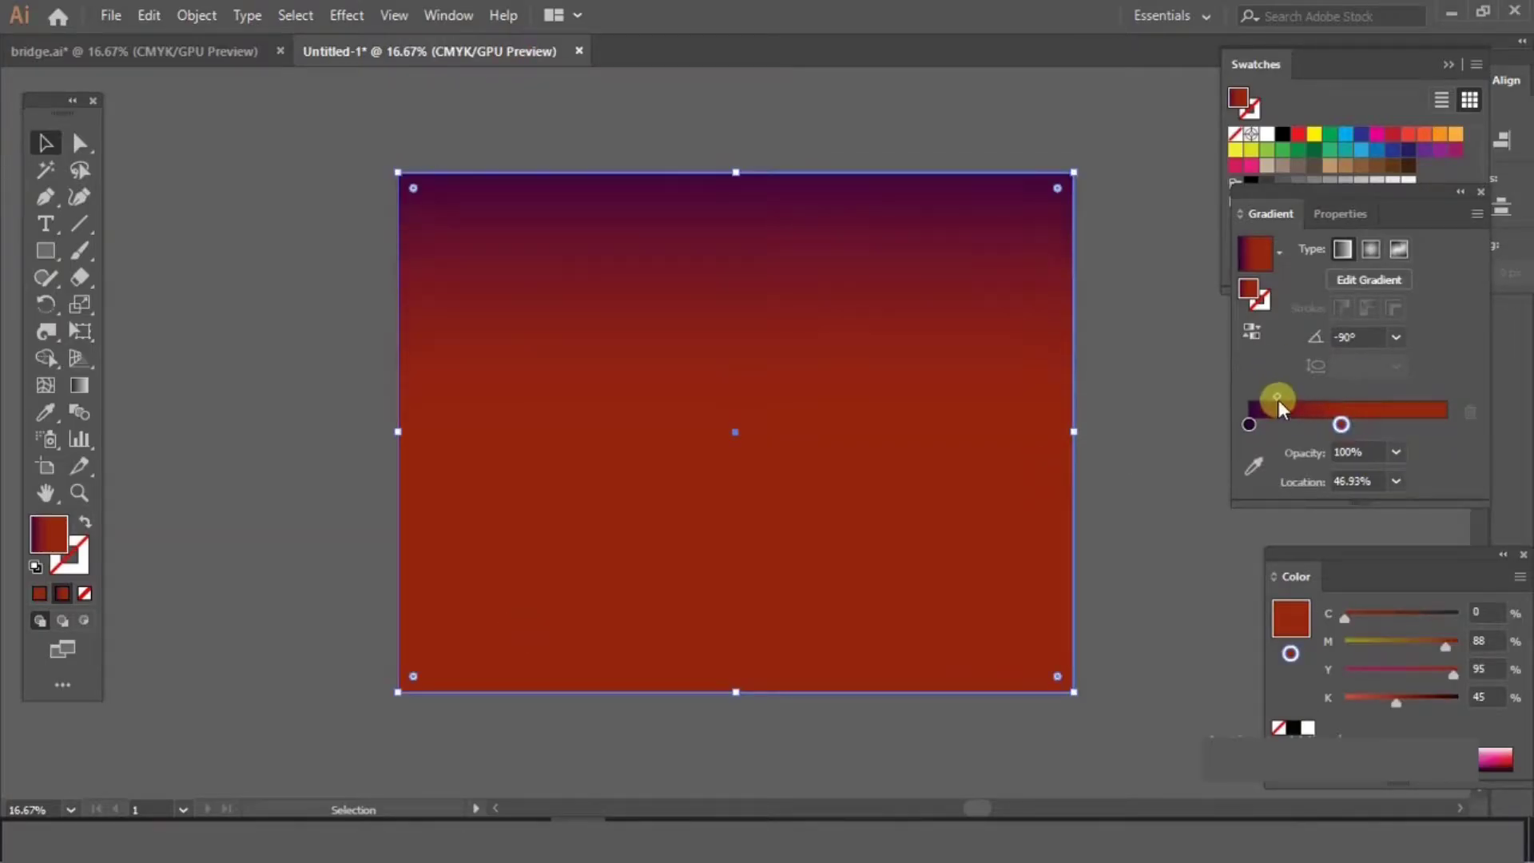
{"action": "left_click", "coordinate": [1279, 397]}
{"action": "left_click", "coordinate": [1143, 410]}
{"action": "left_click", "coordinate": [993, 612]}
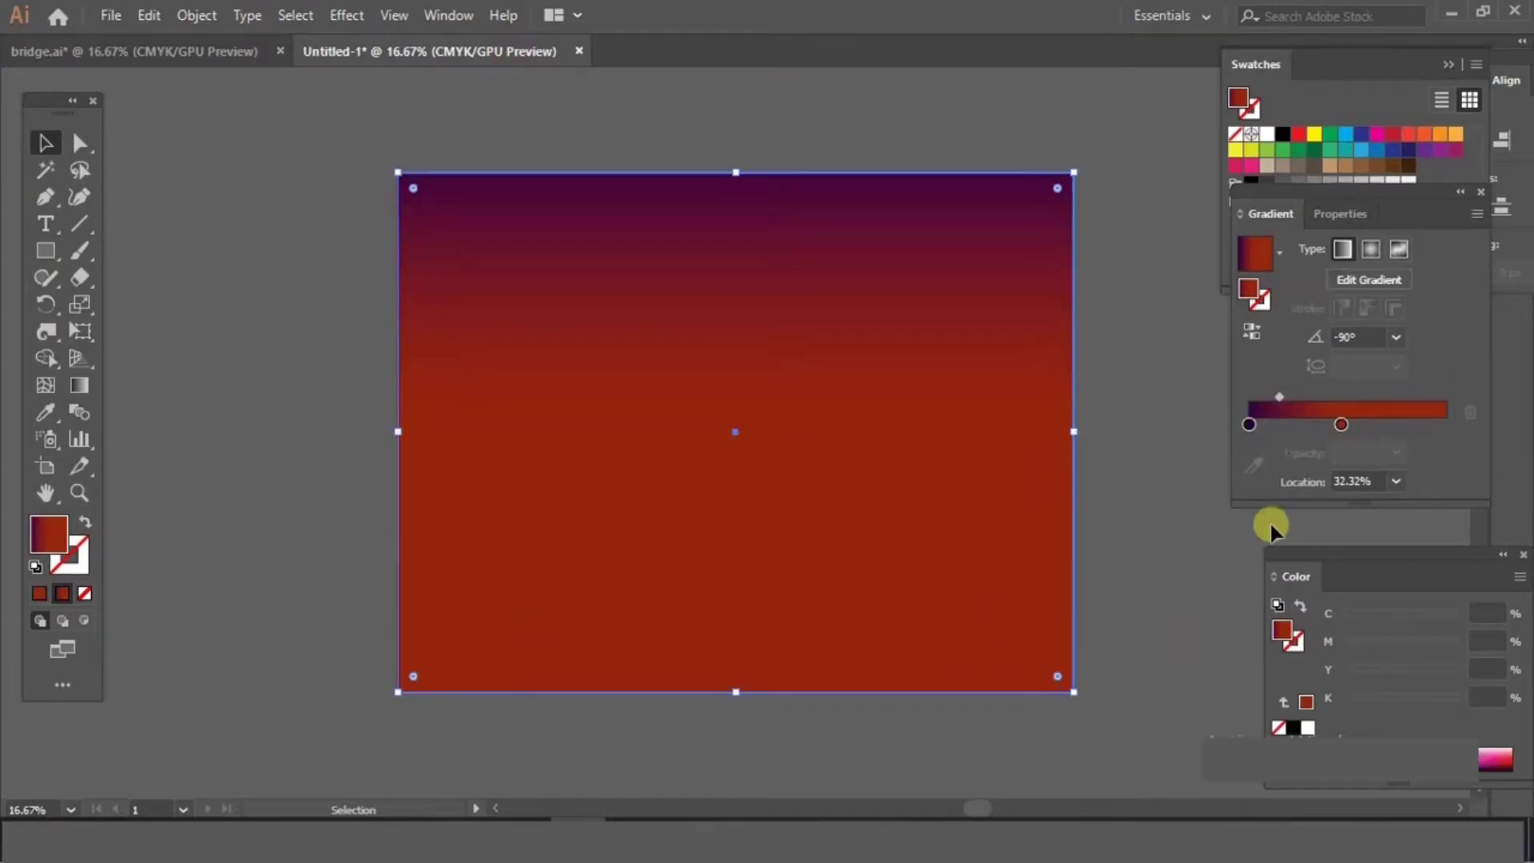
{"action": "key", "text": "ctrl+2"}
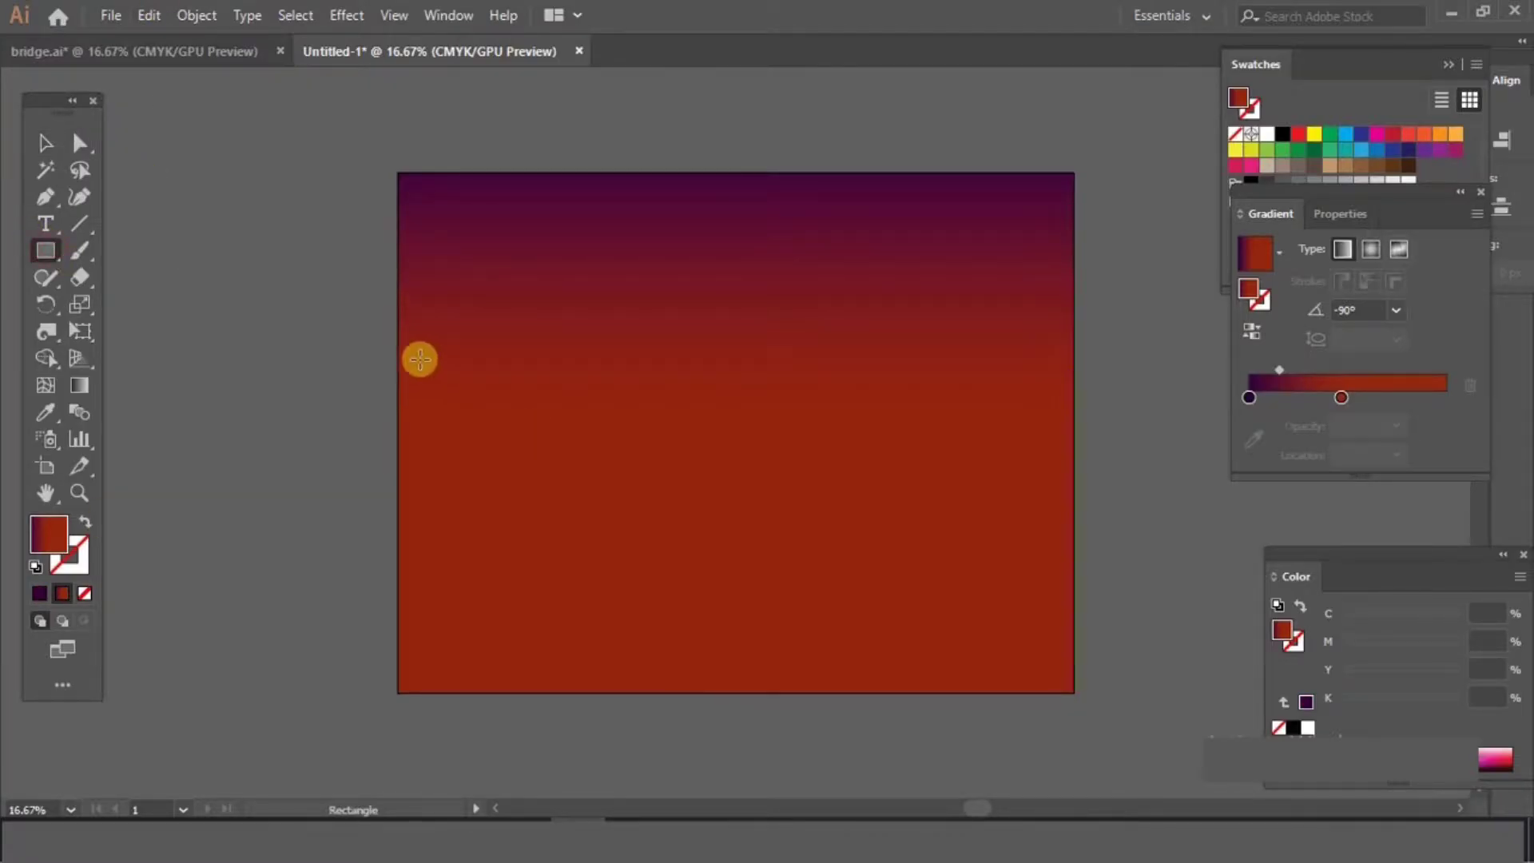
Draw a rectangle over the lower part of the artboard and reverse its gradient so it runs from red down to dark purple.
{"action": "left_click_drag", "start_coordinate": [400, 380], "coordinate": [1073, 691]}
{"action": "left_click_drag", "start_coordinate": [1249, 425], "coordinate": [1447, 424]}
{"action": "left_click_drag", "start_coordinate": [1342, 424], "coordinate": [1247, 422]}
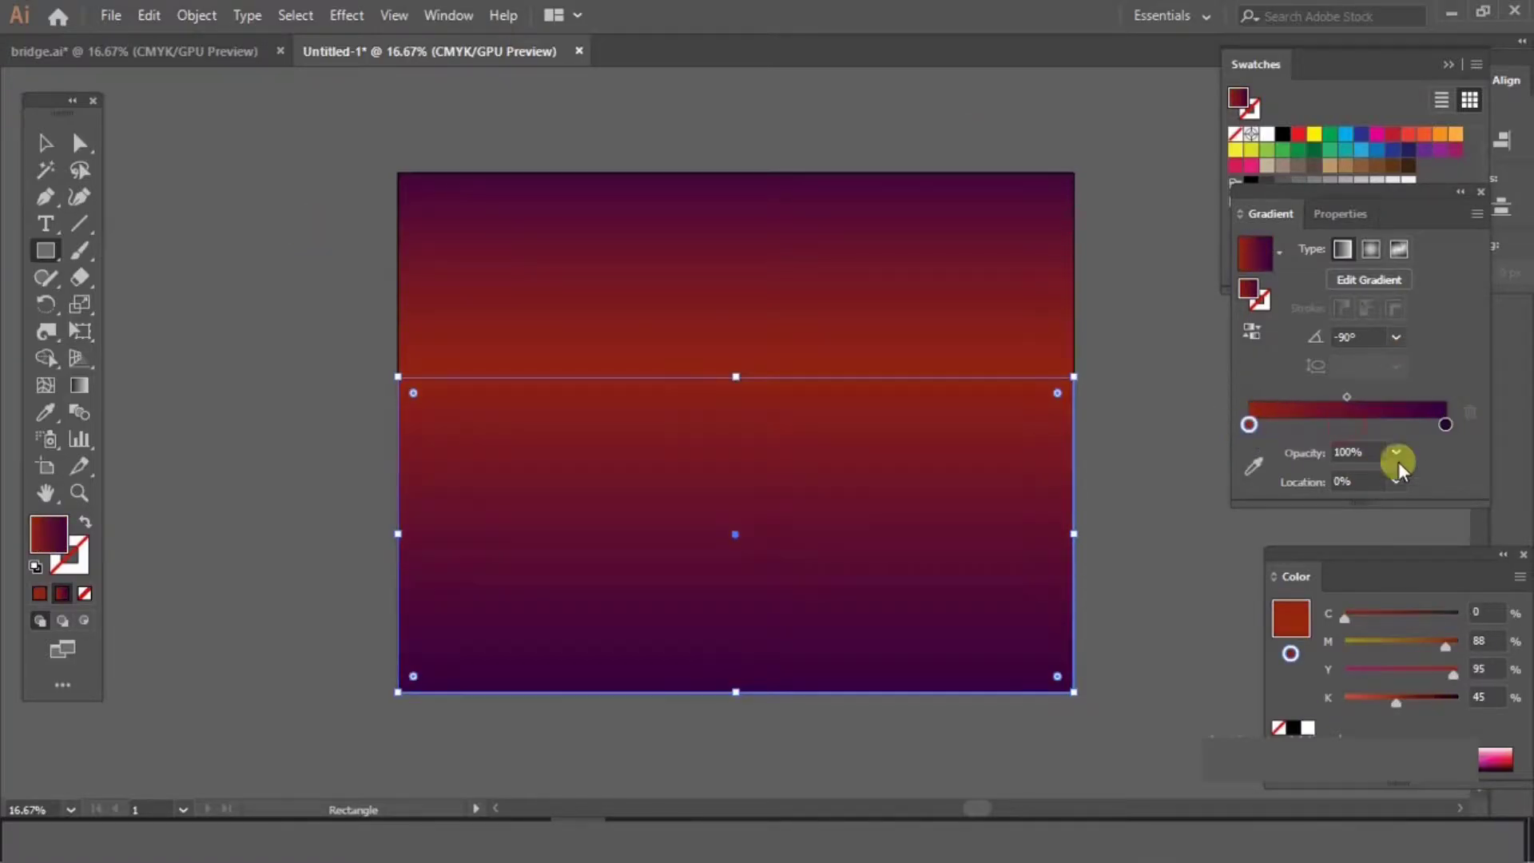
Lower the opacity of both gradient stops on the lower rectangle and move the gradient midpoint to about 78%.
{"action": "left_click", "coordinate": [1397, 452]}
{"action": "left_click", "coordinate": [1426, 631]}
{"action": "left_click", "coordinate": [1446, 425]}
{"action": "left_click", "coordinate": [1411, 452]}
{"action": "left_click", "coordinate": [1413, 627]}
{"action": "left_click_drag", "start_coordinate": [1347, 396], "coordinate": [1405, 399]}
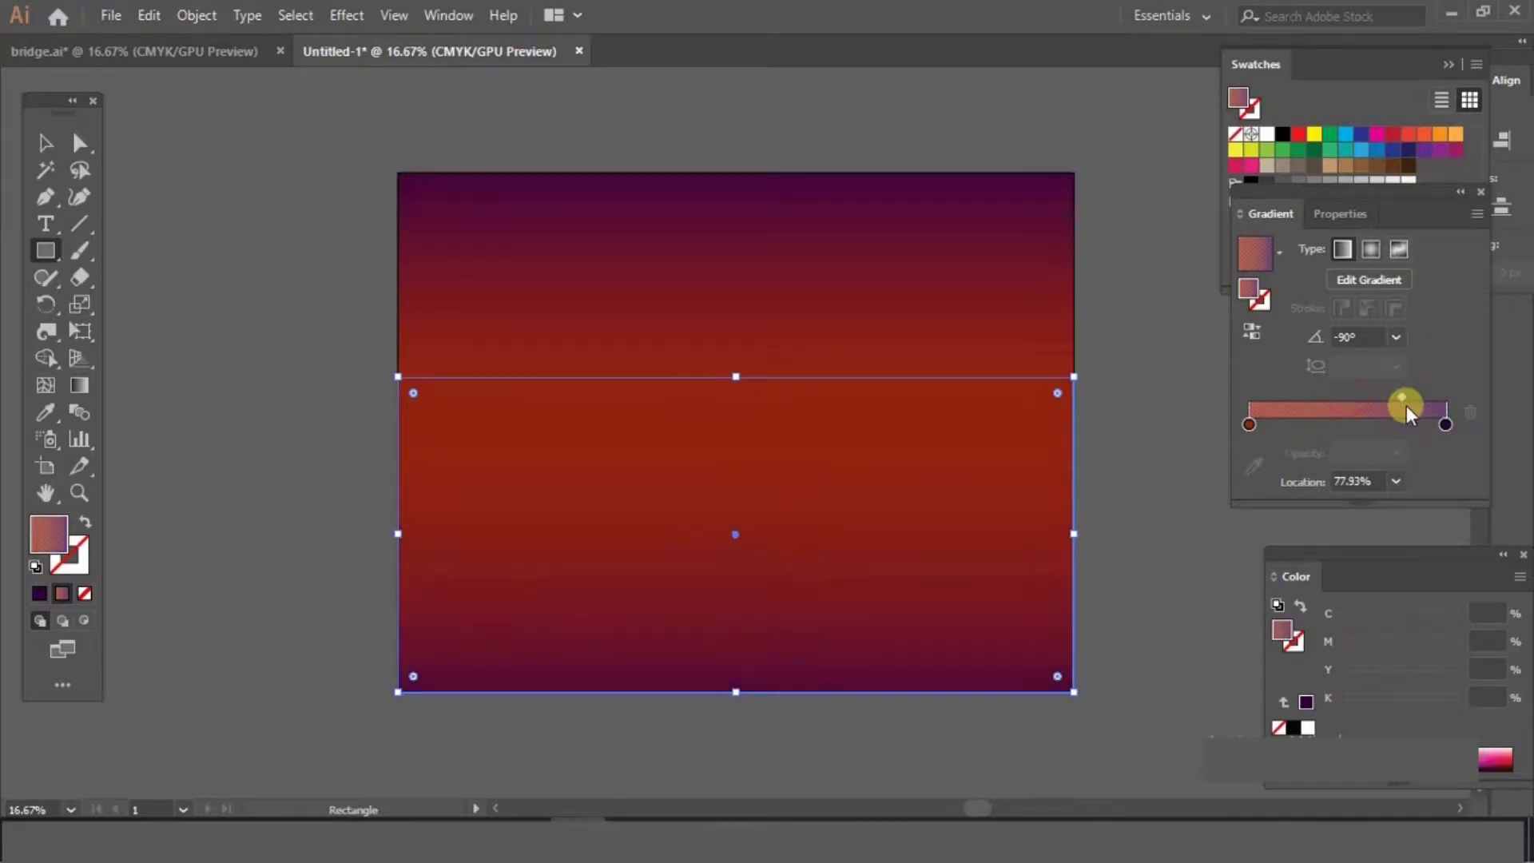
Extend the upper edge of the lower rectangle slightly upward and deselect it.
{"action": "left_click", "coordinate": [276, 219]}
{"action": "left_click", "coordinate": [891, 635]}
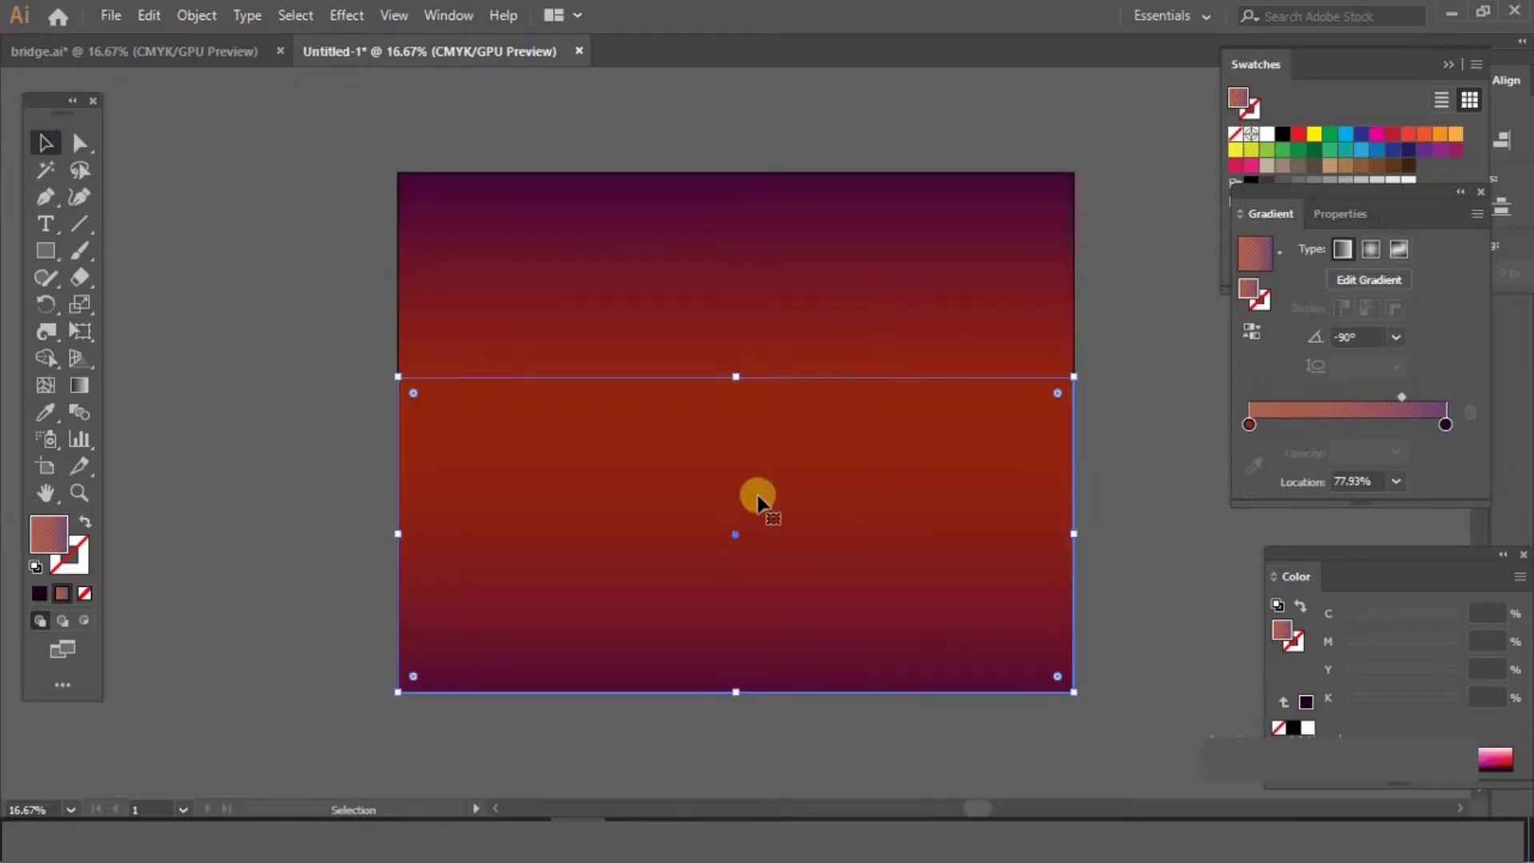
{"action": "mouse_move", "coordinate": [736, 376]}
{"action": "left_mouse_down"}
{"action": "mouse_move", "coordinate": [712, 356]}
{"action": "mouse_move", "coordinate": [734, 367]}
{"action": "left_mouse_up"}
{"action": "left_click", "coordinate": [1163, 316]}
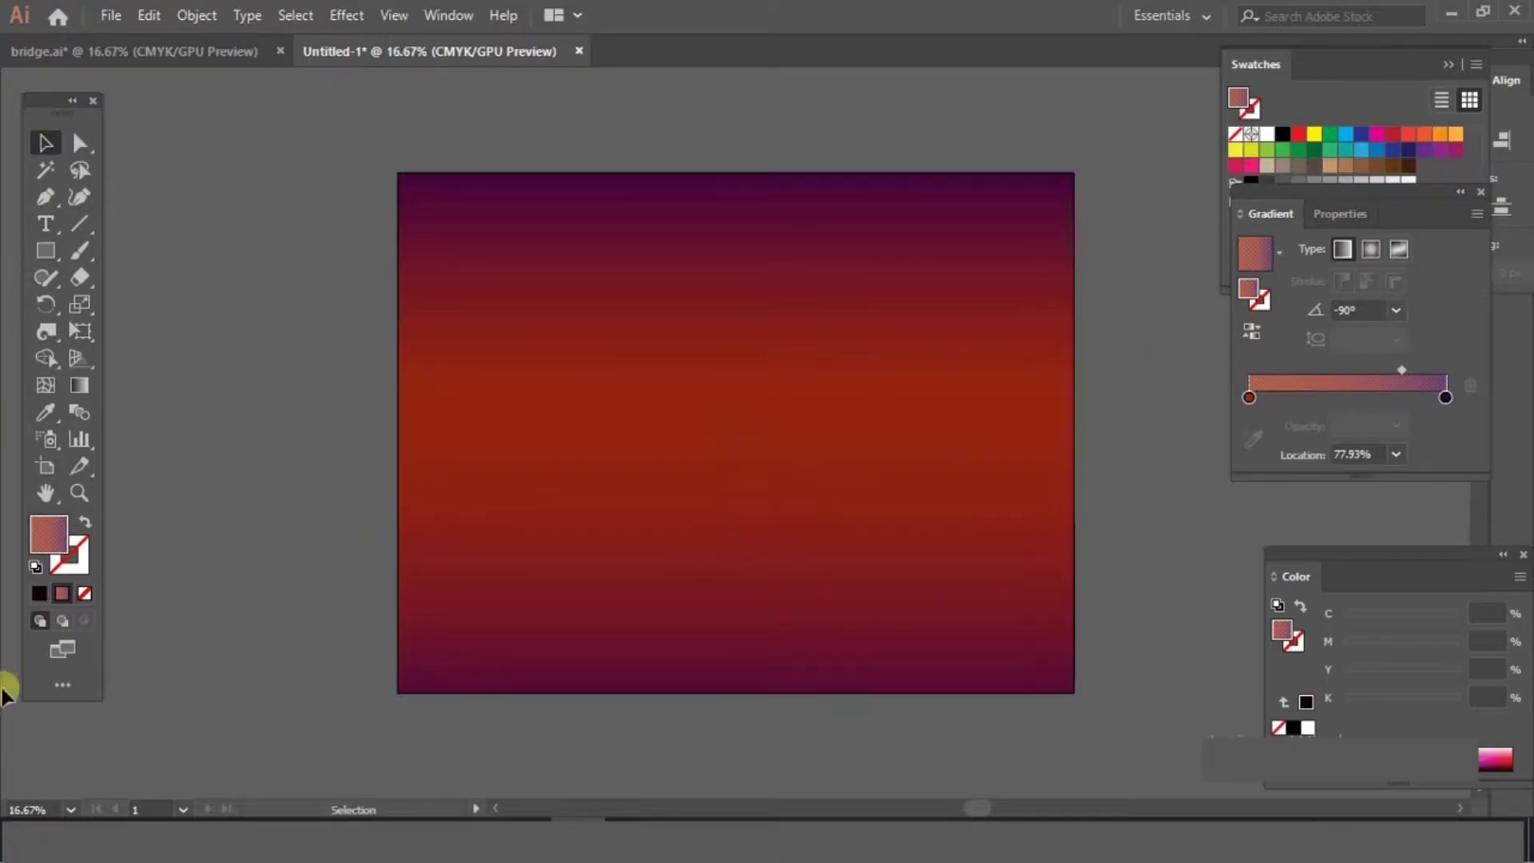
Draw a row of narrow building rectangles of varying heights along the horizon, with no fill and a white stroke.
{"action": "key", "text": "x"}
{"action": "left_click", "coordinate": [1308, 728]}
{"action": "left_click", "coordinate": [53, 528]}
{"action": "left_click", "coordinate": [84, 594]}
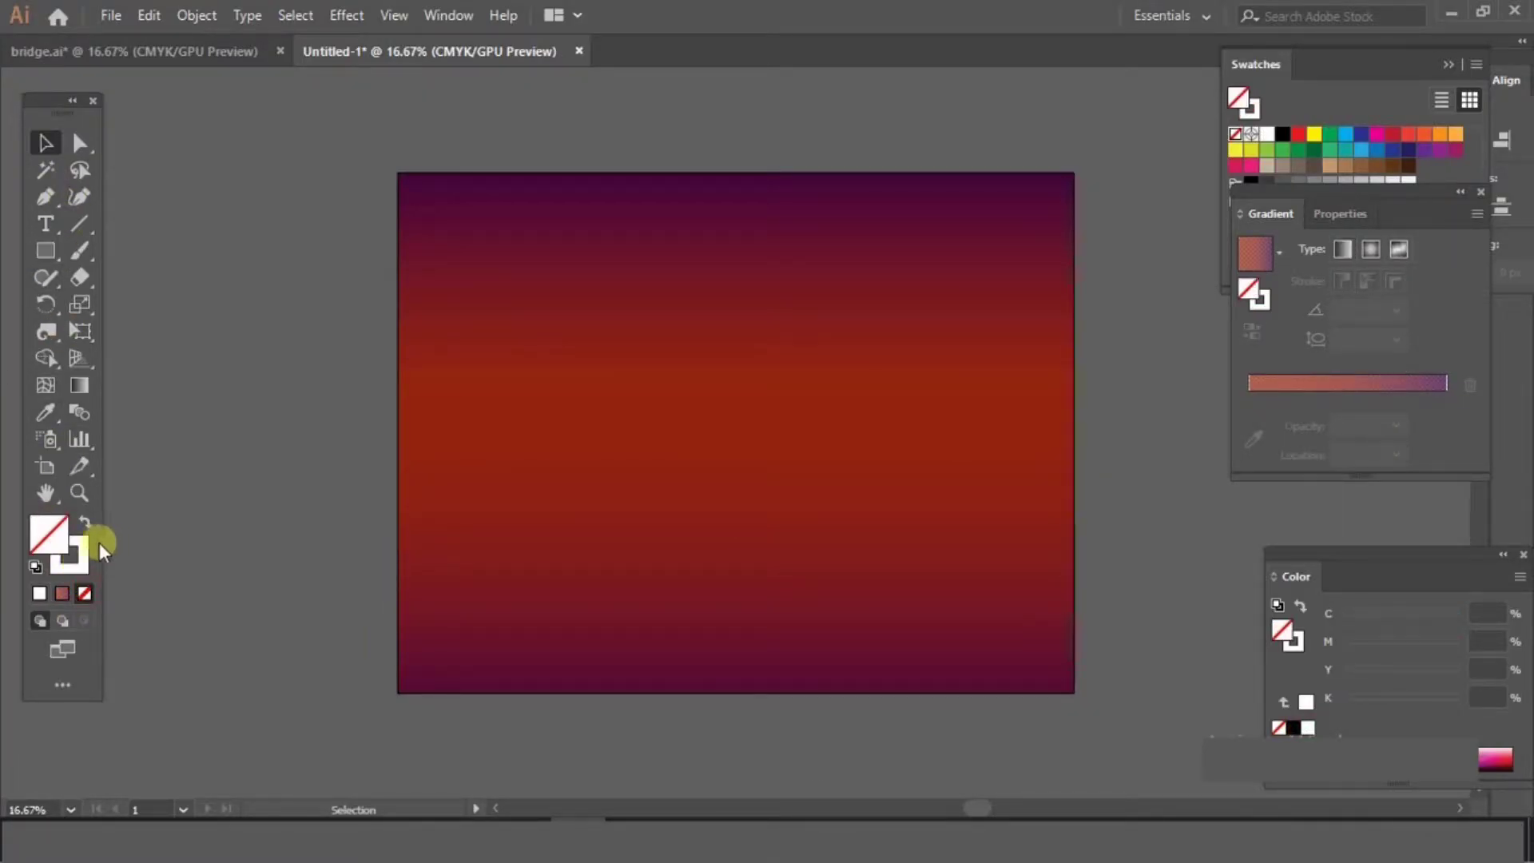
{"action": "key", "text": "x"}
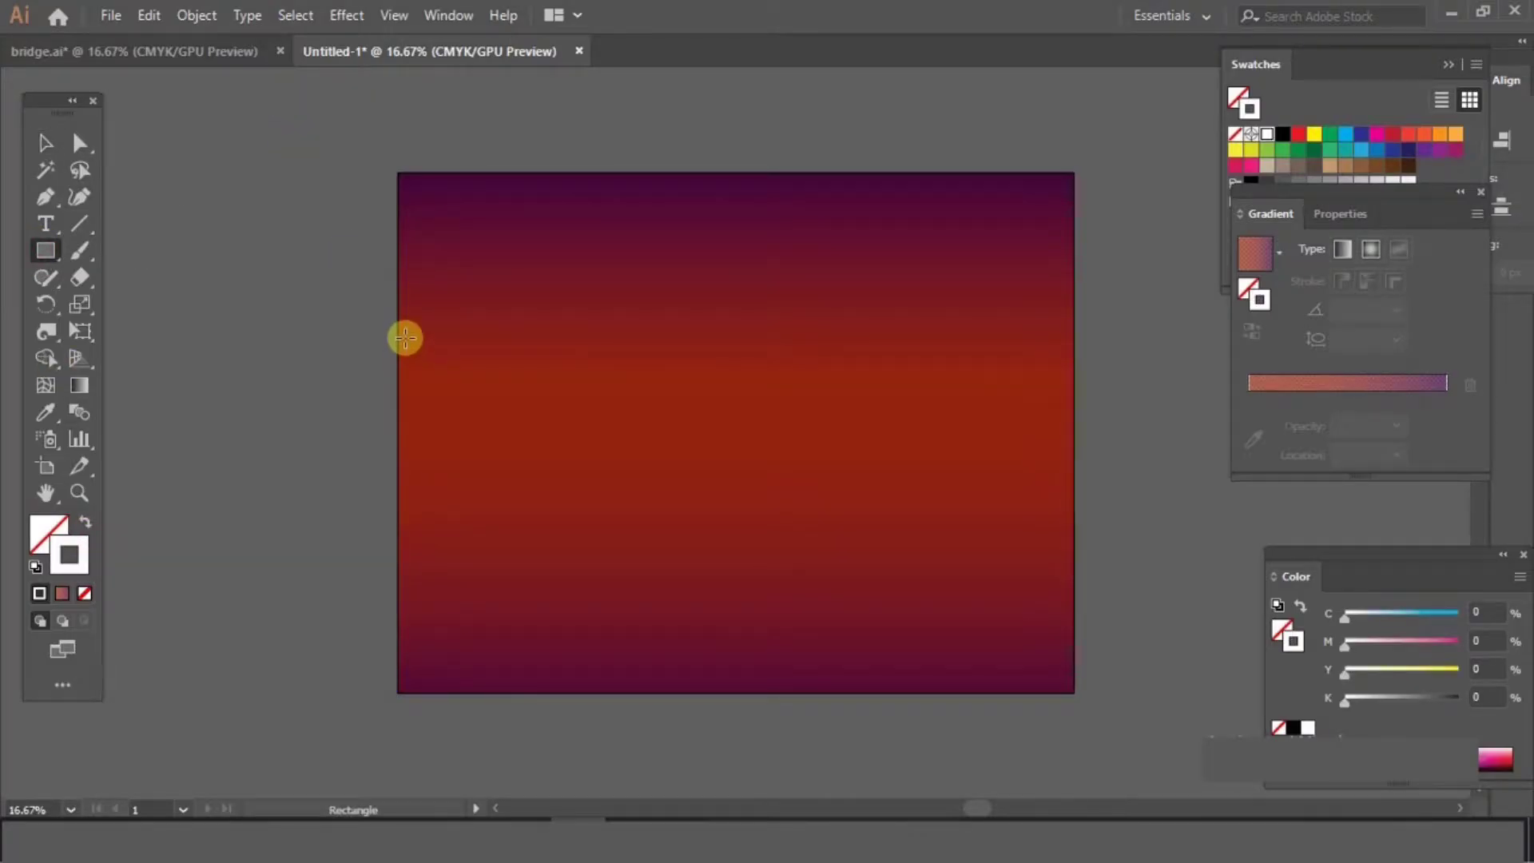
{"action": "key", "text": "ctrl+equal"}
{"action": "left_click_drag", "start_coordinate": [230, 241], "coordinate": [261, 335]}
{"action": "left_click_drag", "start_coordinate": [264, 216], "coordinate": [296, 334]}
{"action": "left_click_drag", "start_coordinate": [296, 186], "coordinate": [334, 334]}
{"action": "left_click_drag", "start_coordinate": [334, 207], "coordinate": [371, 334]}
{"action": "left_click_drag", "start_coordinate": [394, 167], "coordinate": [426, 331]}
{"action": "left_click_drag", "start_coordinate": [439, 207], "coordinate": [470, 334]}
{"action": "mouse_move", "coordinate": [470, 162]}
{"action": "left_mouse_down"}
{"action": "mouse_move", "coordinate": [517, 298]}
{"action": "mouse_move", "coordinate": [498, 332]}
{"action": "left_mouse_up"}
{"action": "left_click_drag", "start_coordinate": [516, 216], "coordinate": [554, 334]}
{"action": "left_click_drag", "start_coordinate": [581, 162], "coordinate": [613, 334]}
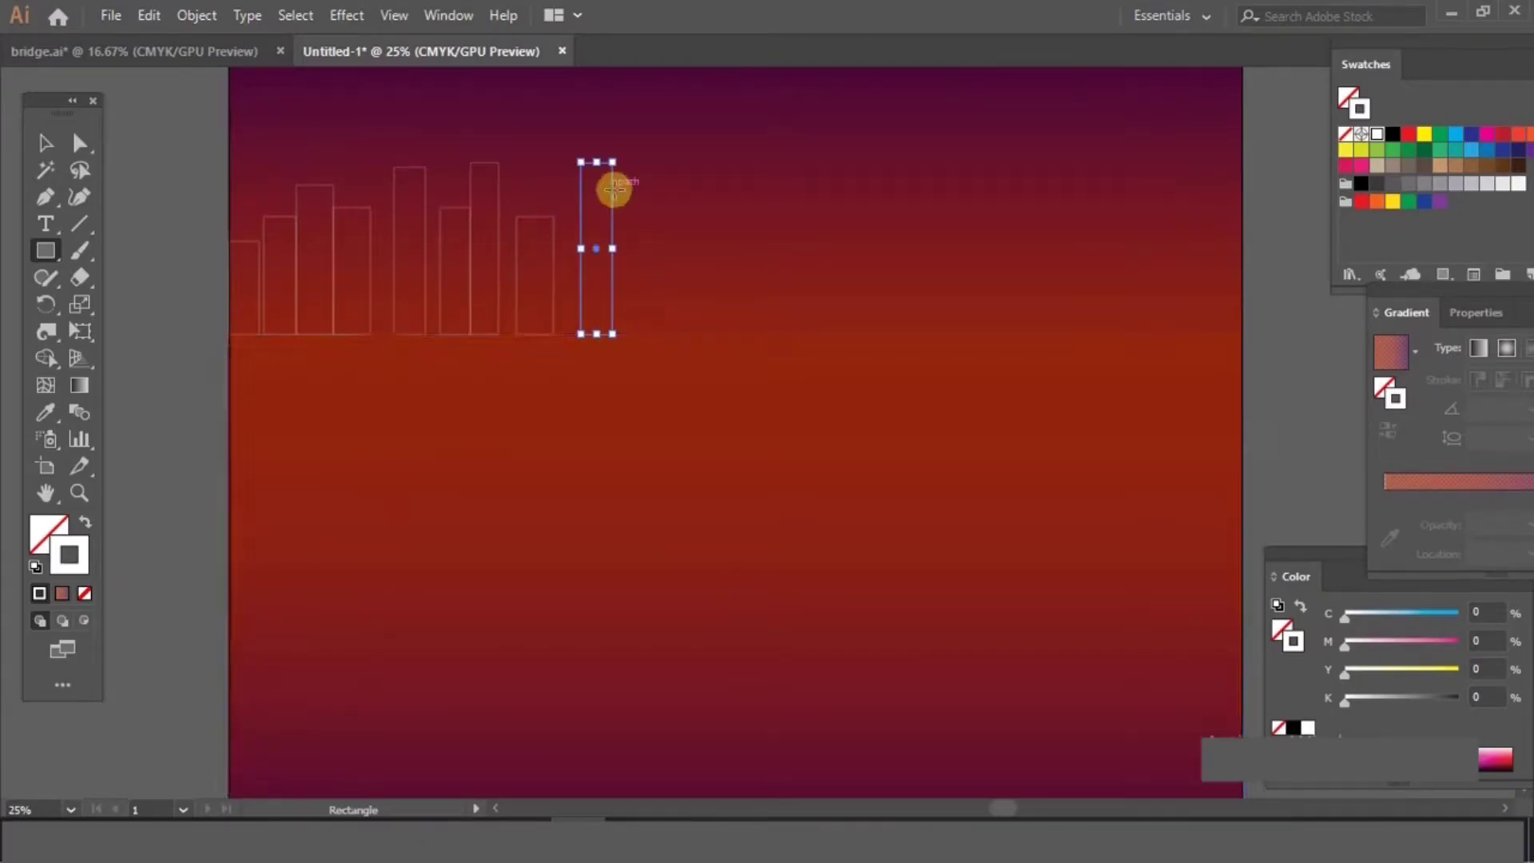
{"action": "left_click_drag", "start_coordinate": [612, 190], "coordinate": [645, 329]}
{"action": "left_click_drag", "start_coordinate": [673, 162], "coordinate": [715, 334]}
{"action": "left_click_drag", "start_coordinate": [843, 145], "coordinate": [881, 334]}
{"action": "left_click_drag", "start_coordinate": [904, 200], "coordinate": [943, 334]}
{"action": "left_click_drag", "start_coordinate": [944, 222], "coordinate": [978, 329]}
{"action": "left_click_drag", "start_coordinate": [978, 162], "coordinate": [1011, 334]}
{"action": "left_click_drag", "start_coordinate": [1011, 189], "coordinate": [1044, 334]}
{"action": "left_click_drag", "start_coordinate": [1077, 152], "coordinate": [1108, 329]}
Draw a thin, uneven ground strip with the Pen tool along the building bases across the full artboard width.
{"action": "left_click", "coordinate": [45, 197]}
{"action": "left_click", "coordinate": [230, 323]}
{"action": "left_click", "coordinate": [290, 323]}
{"action": "left_click", "coordinate": [403, 323]}
{"action": "left_click", "coordinate": [471, 323]}
{"action": "left_click", "coordinate": [613, 321]}
{"action": "left_click", "coordinate": [1214, 312]}
{"action": "left_click", "coordinate": [1242, 329]}
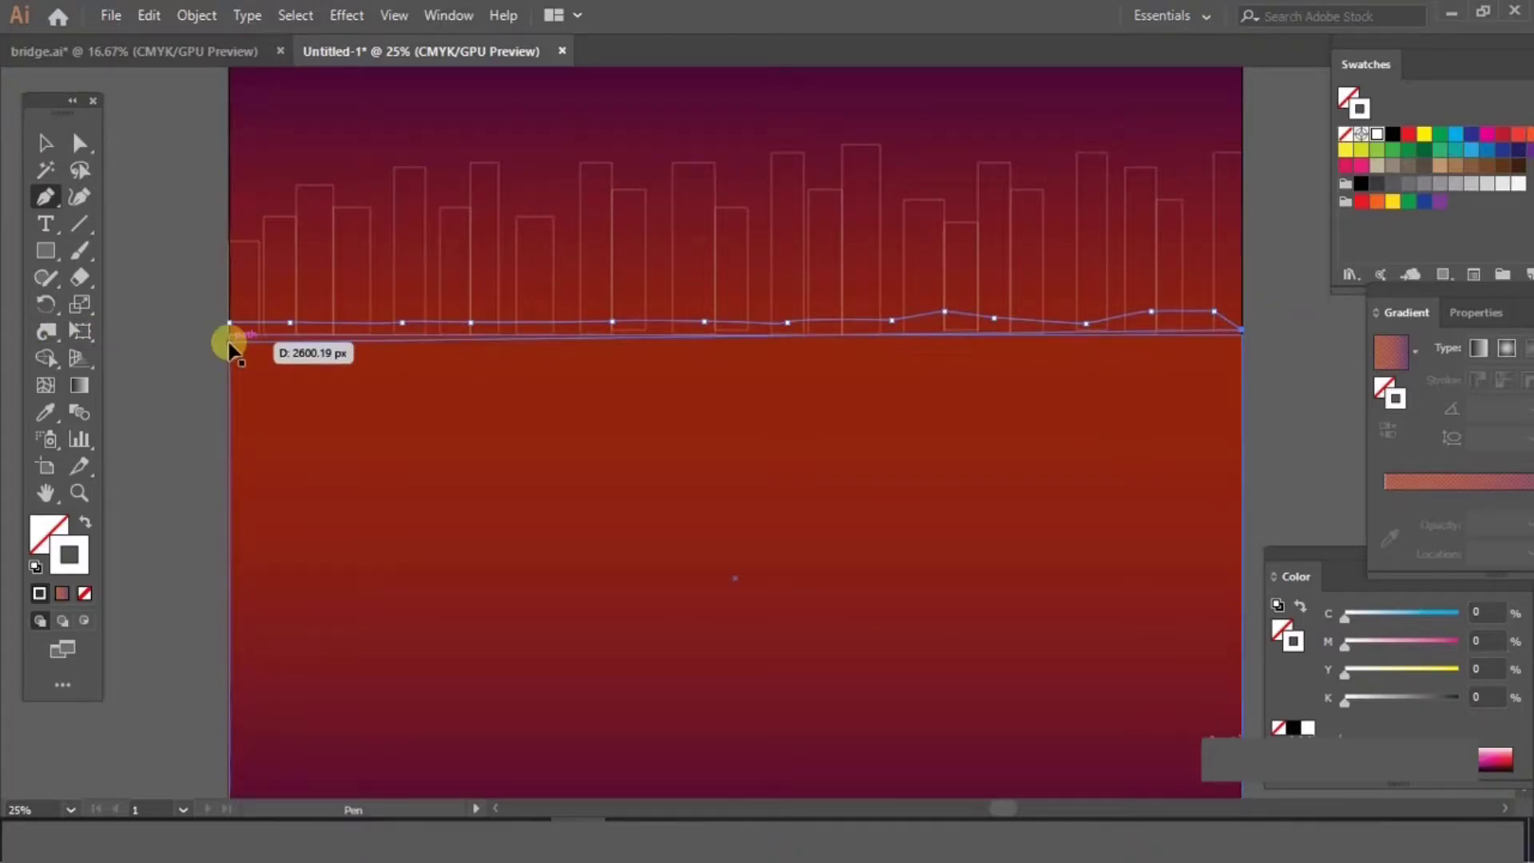
Fill all buildings and the ground strip with C 75, M 100, Y 48, K 84 and remove their stroke.
{"action": "left_click", "coordinate": [42, 142]}
{"action": "left_click_drag", "start_coordinate": [1262, 282], "coordinate": [1263, 282]}
{"action": "left_click_drag", "start_coordinate": [735, 334], "coordinate": [735, 330]}
{"action": "left_click", "coordinate": [1220, 332], "text": "shift"}
{"action": "left_click", "coordinate": [48, 531]}
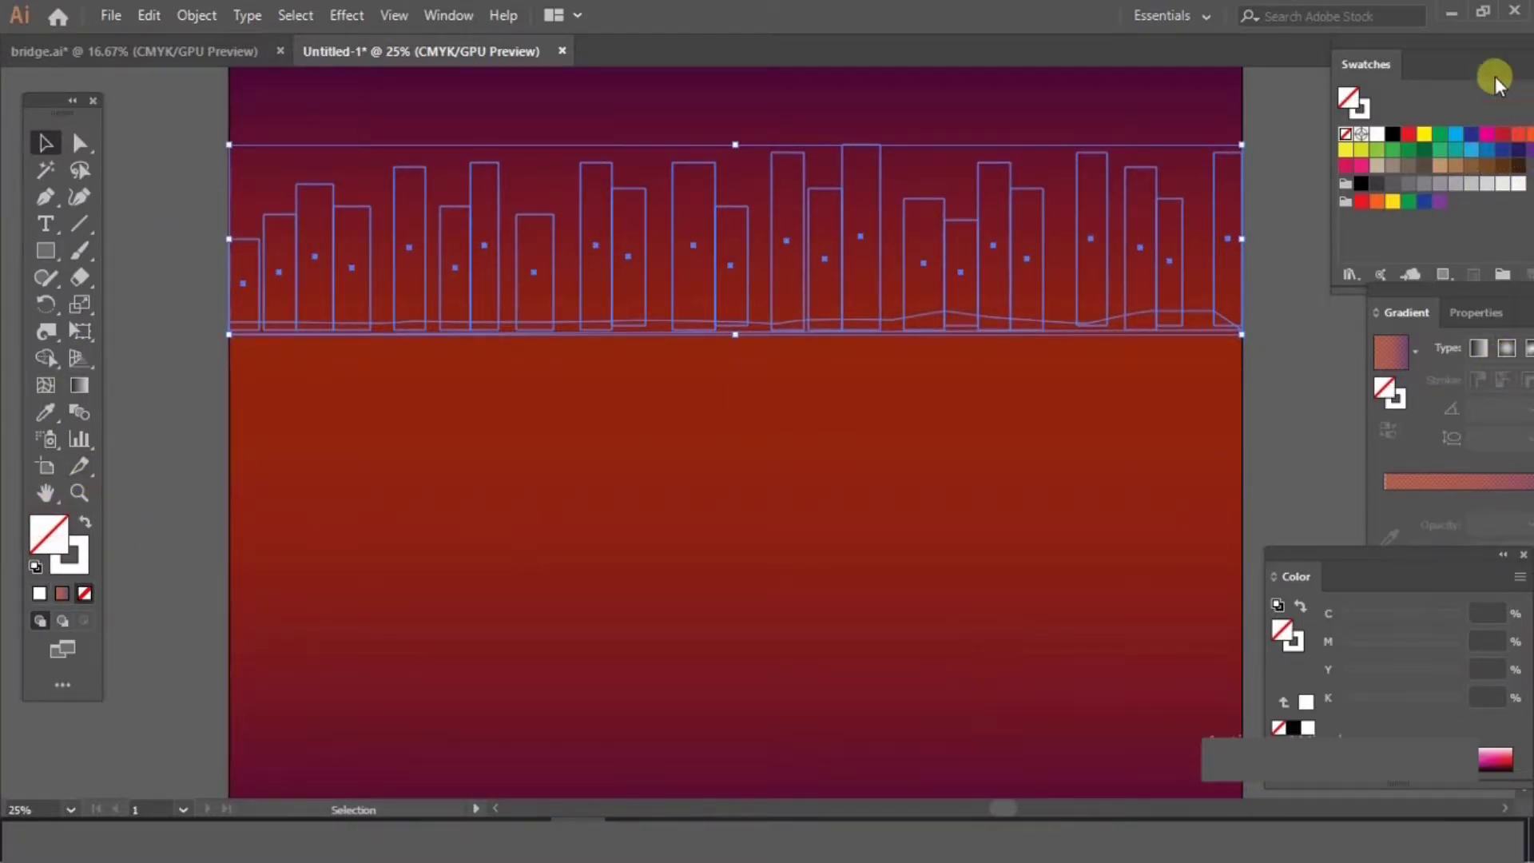
{"action": "left_click", "coordinate": [1501, 149]}
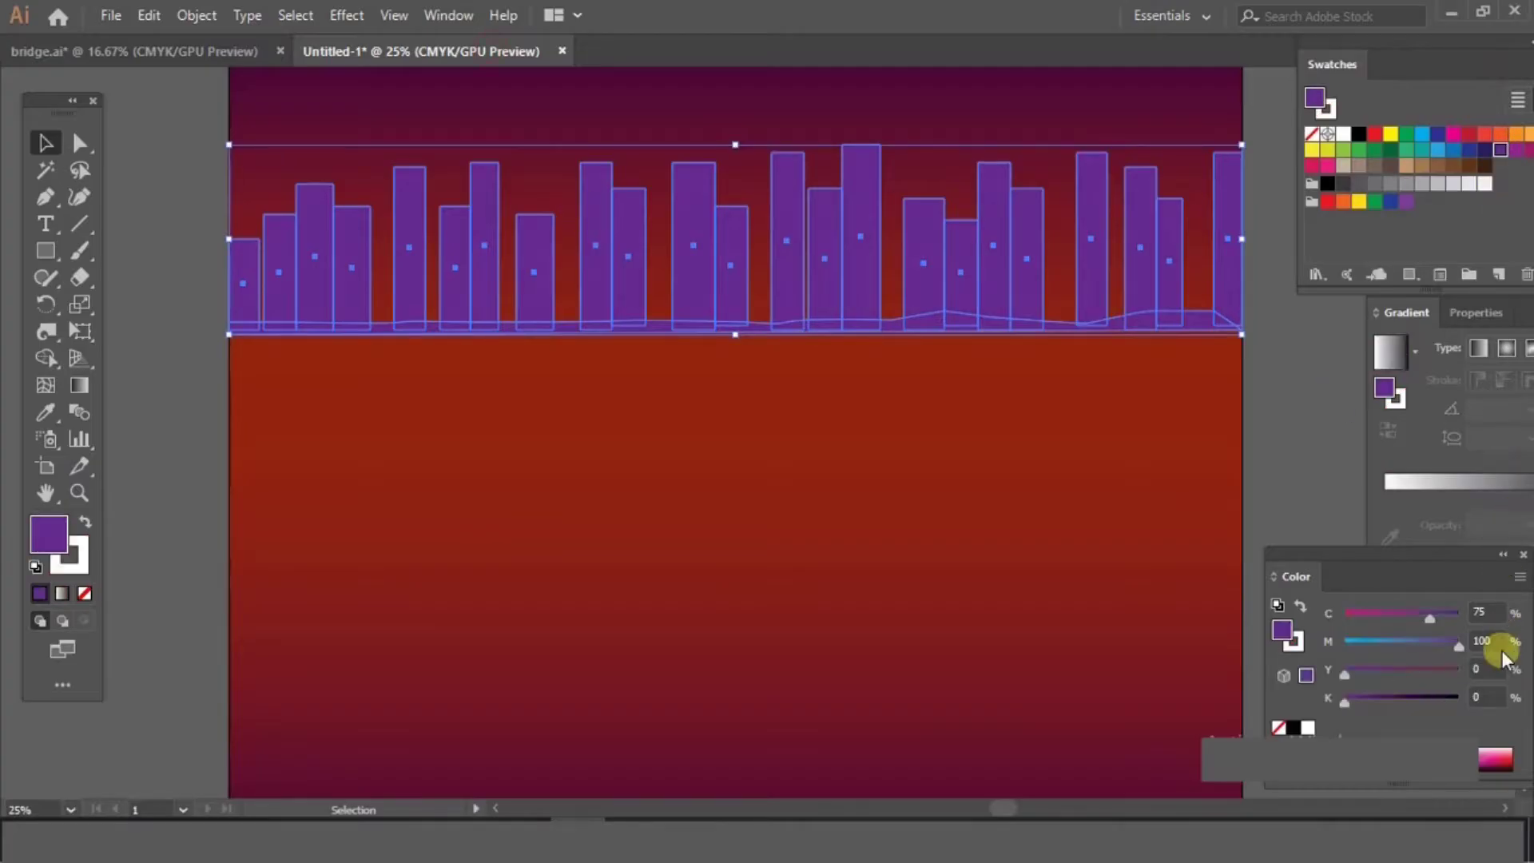
{"action": "type", "text": "48"}
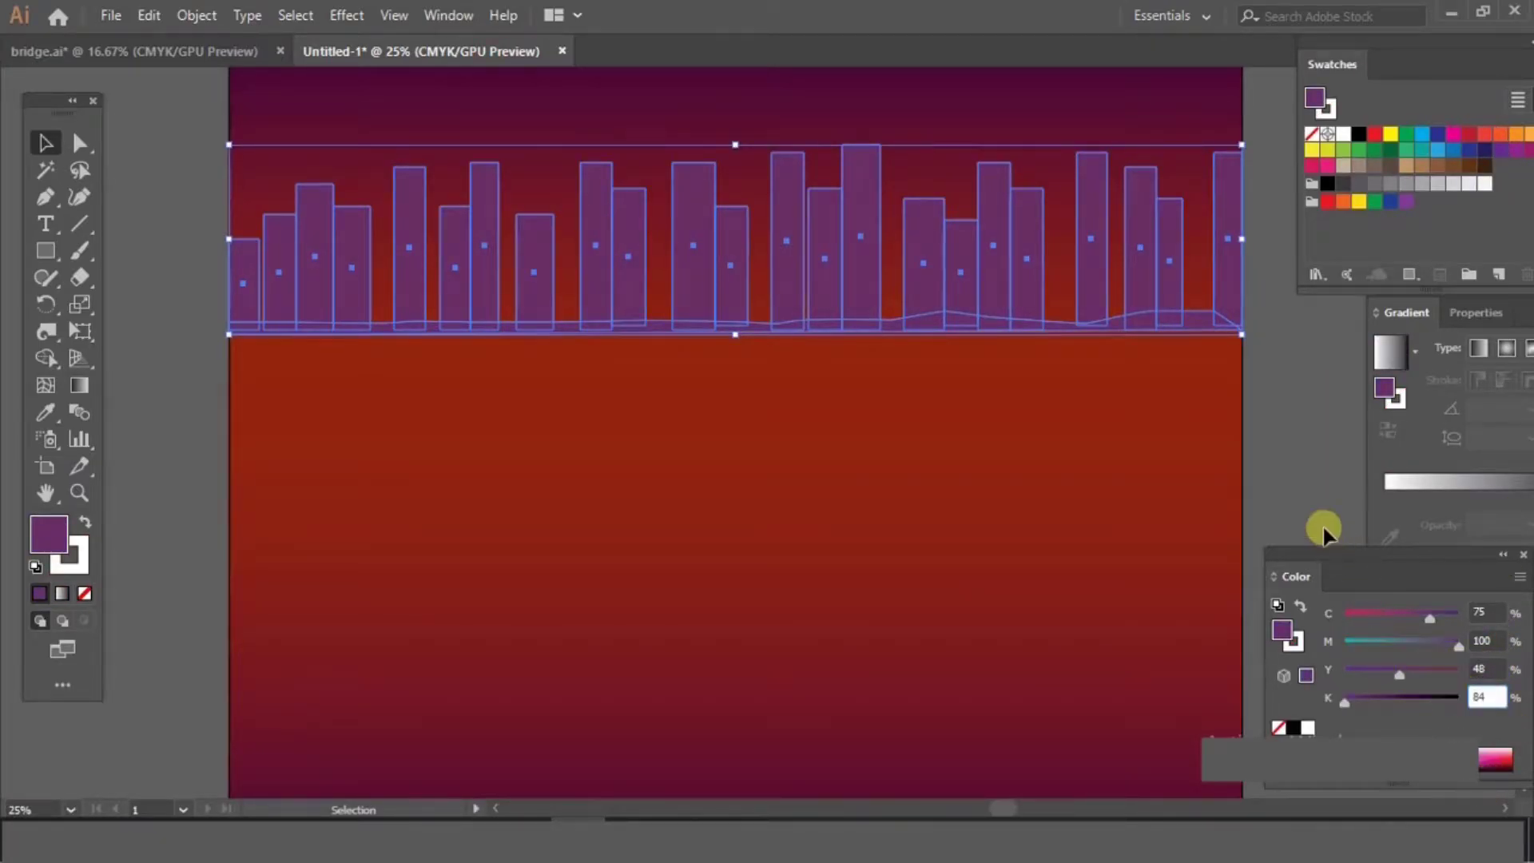
{"action": "type", "text": "84"}
{"action": "key", "text": "Return"}
Reduce the height of the whole skyline by lowering its upper edge, and deselect it.
{"action": "key", "text": "ctrl+minus"}
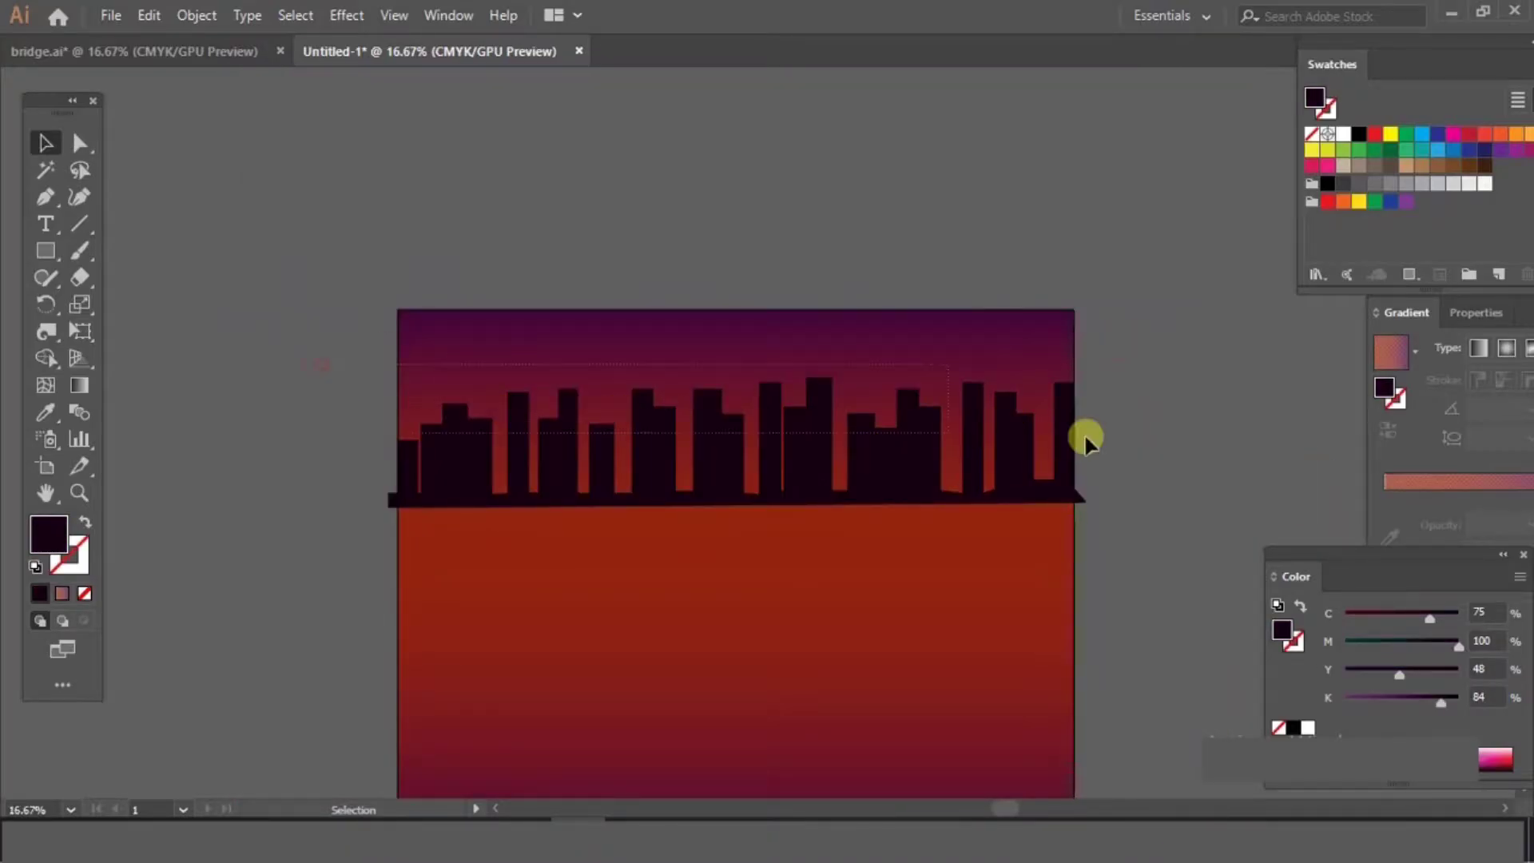
{"action": "left_click_drag", "start_coordinate": [737, 377], "coordinate": [739, 414]}
{"action": "left_click", "coordinate": [1159, 350]}
Draw a row of small yellow square windows, about 7 px each, along the top of the leftmost building.
{"action": "key", "text": "ctrl+plus"}
{"action": "left_click_drag", "start_coordinate": [974, 226], "coordinate": [918, 87]}
{"action": "key", "text": "ctrl+minus"}
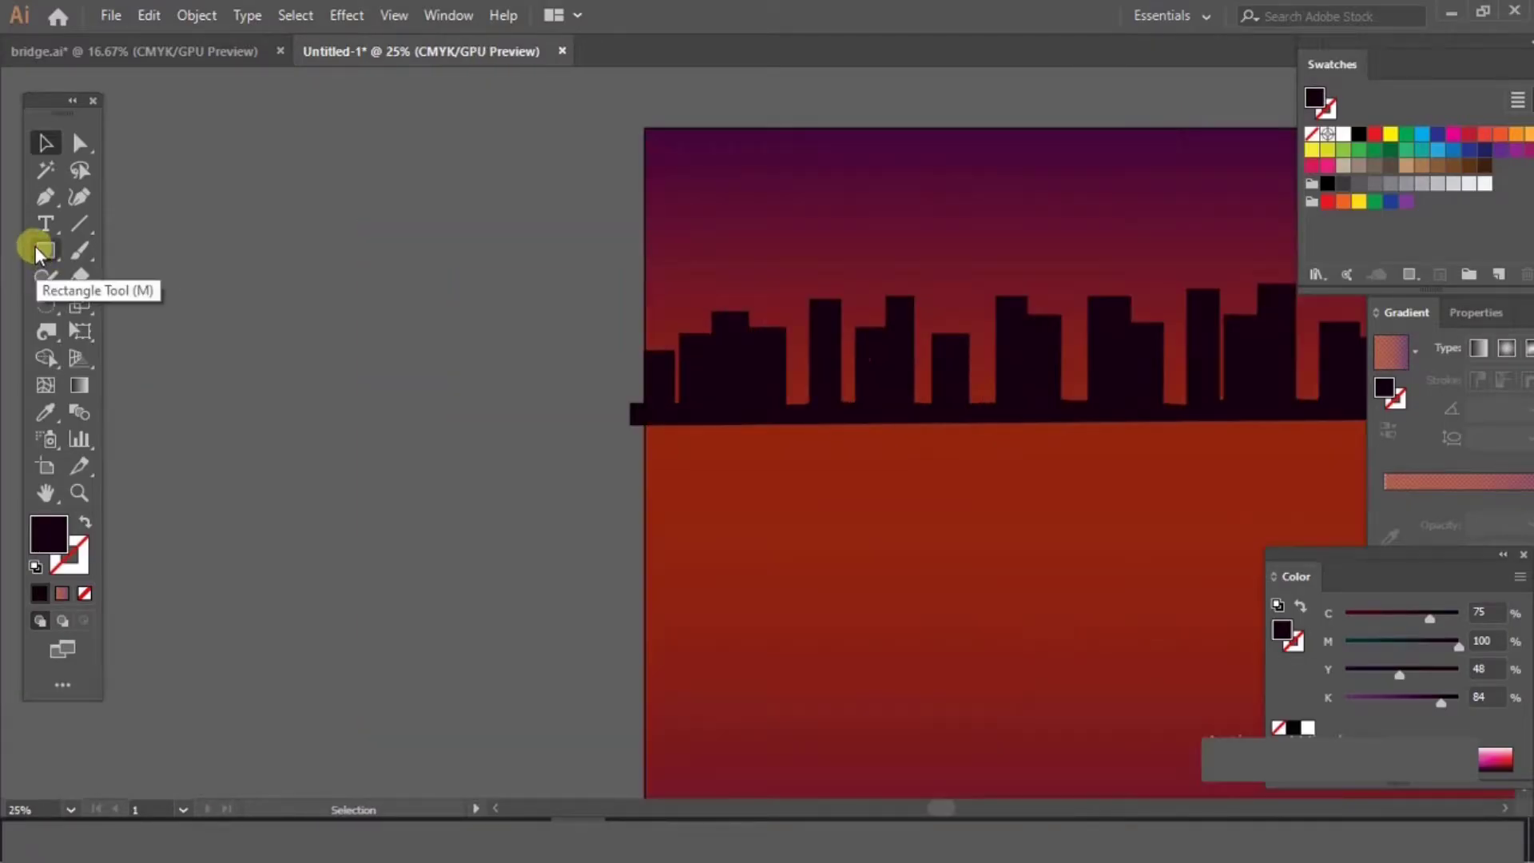
{"action": "left_click", "coordinate": [38, 248]}
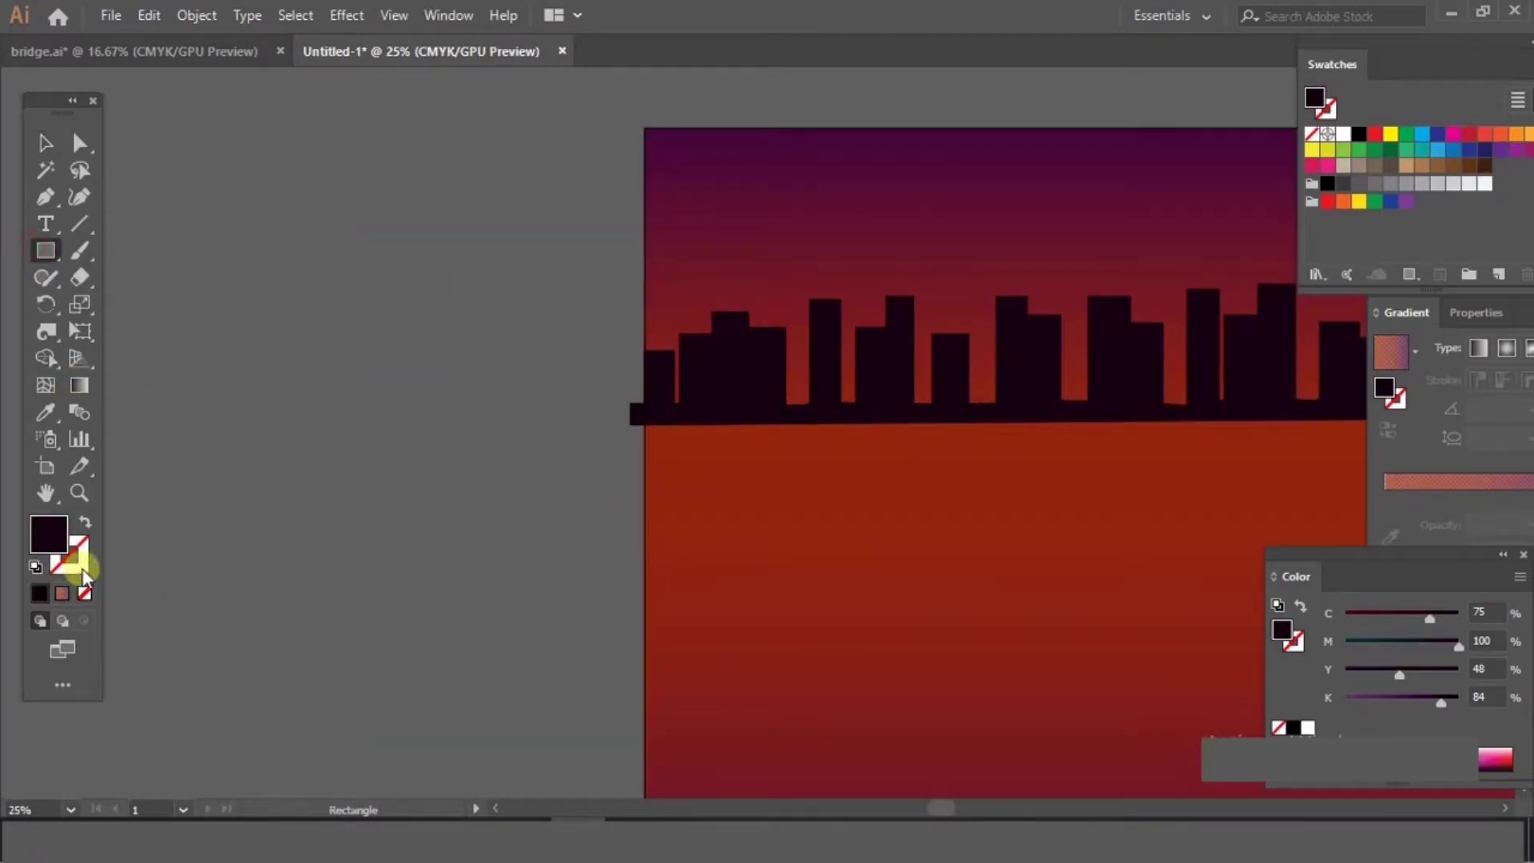
{"action": "left_click", "coordinate": [89, 590]}
{"action": "left_click", "coordinate": [1390, 134]}
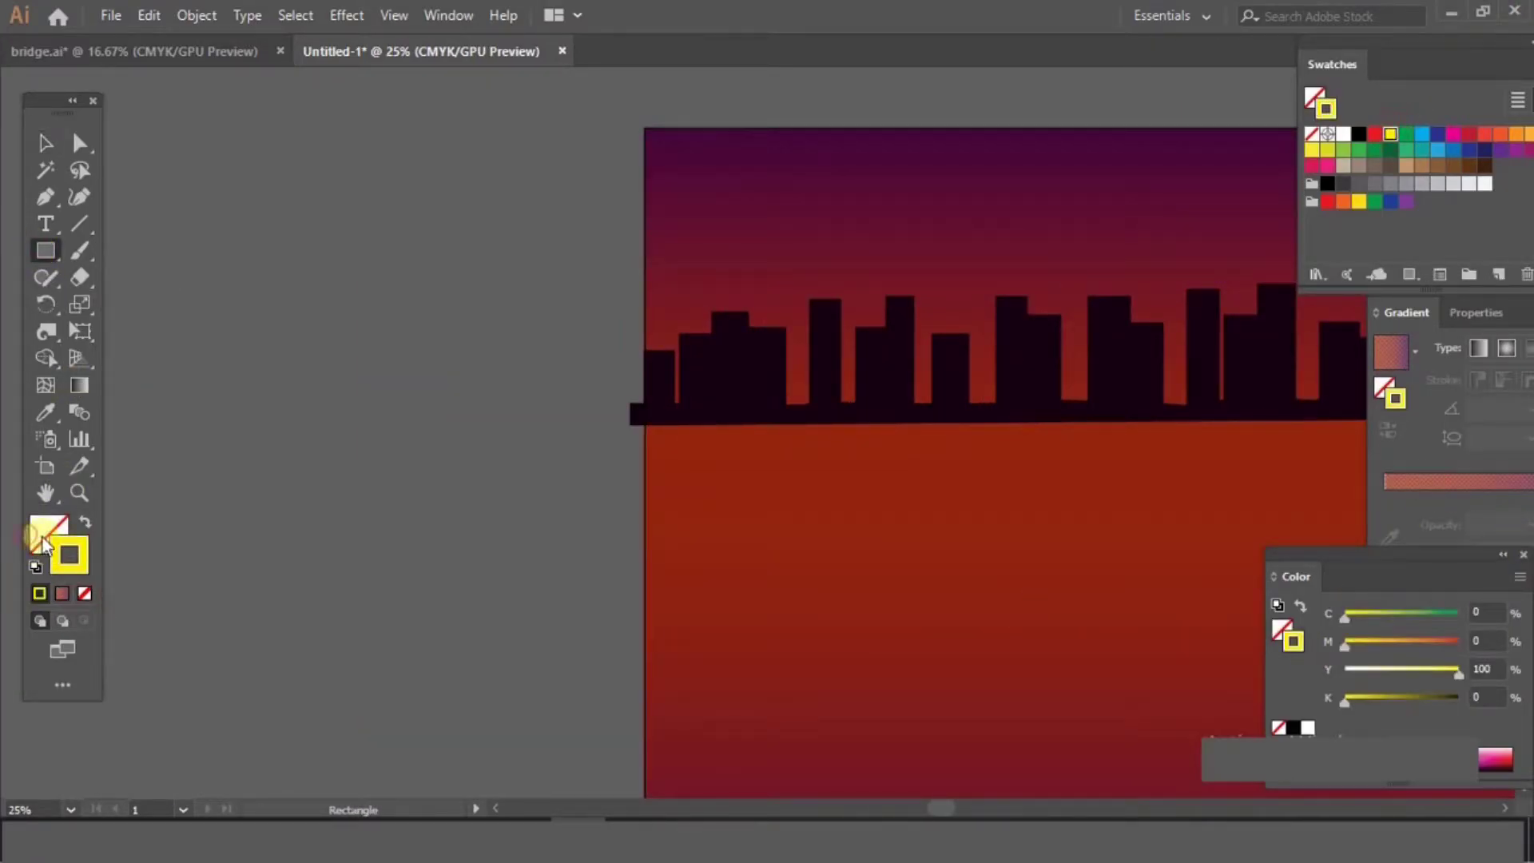
{"action": "left_click_drag", "start_coordinate": [708, 286], "coordinate": [729, 307]}
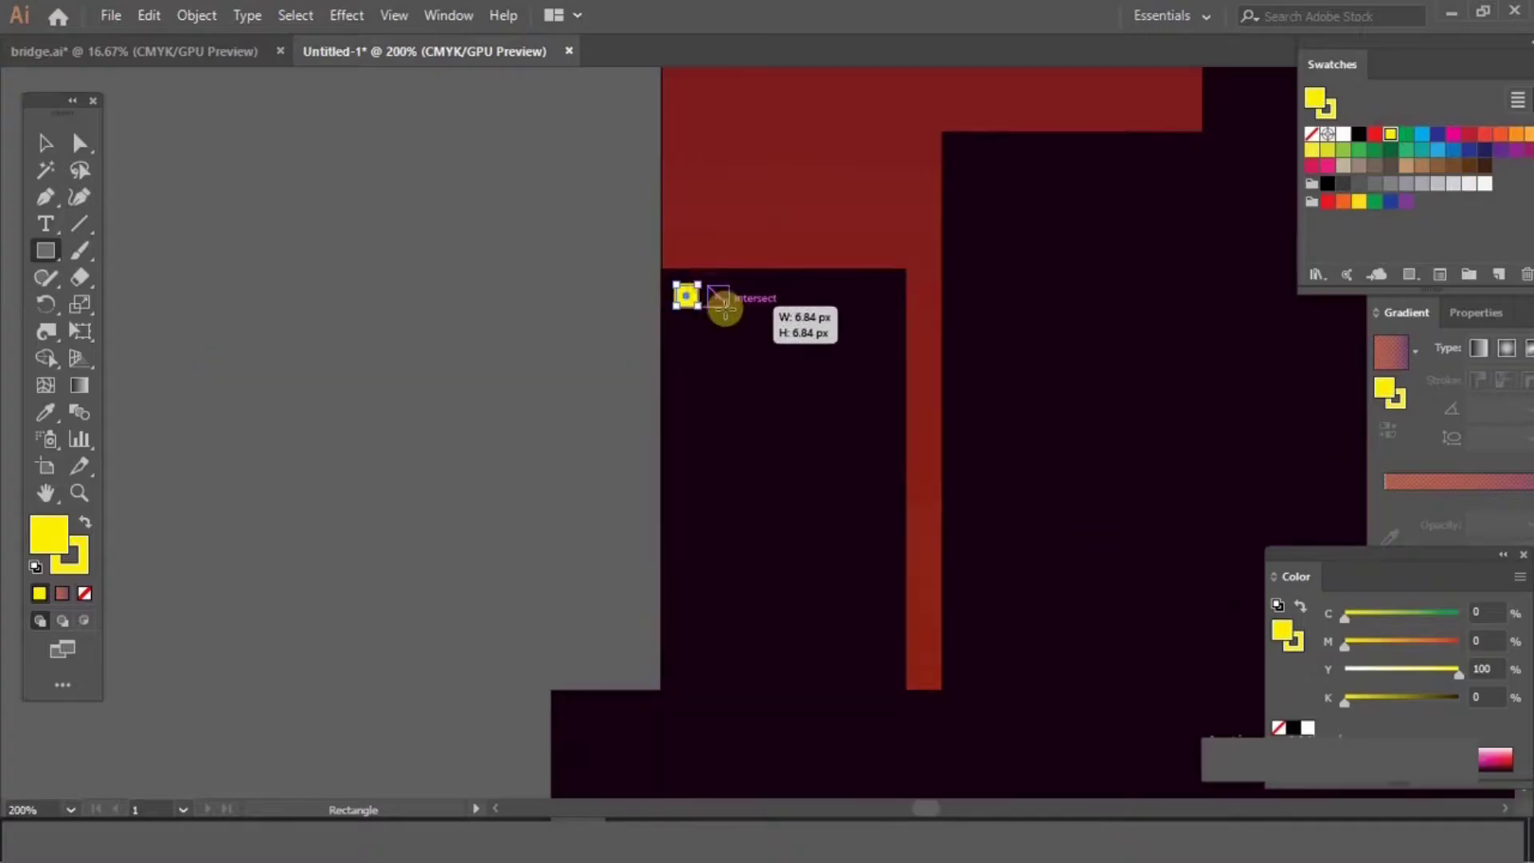
{"action": "left_click_drag", "start_coordinate": [741, 286], "coordinate": [796, 307]}
{"action": "left_click_drag", "start_coordinate": [805, 285], "coordinate": [826, 307]}
{"action": "left_click_drag", "start_coordinate": [836, 285], "coordinate": [858, 307]}
{"action": "left_click_drag", "start_coordinate": [868, 285], "coordinate": [889, 306]}
{"action": "left_click", "coordinate": [54, 146]}
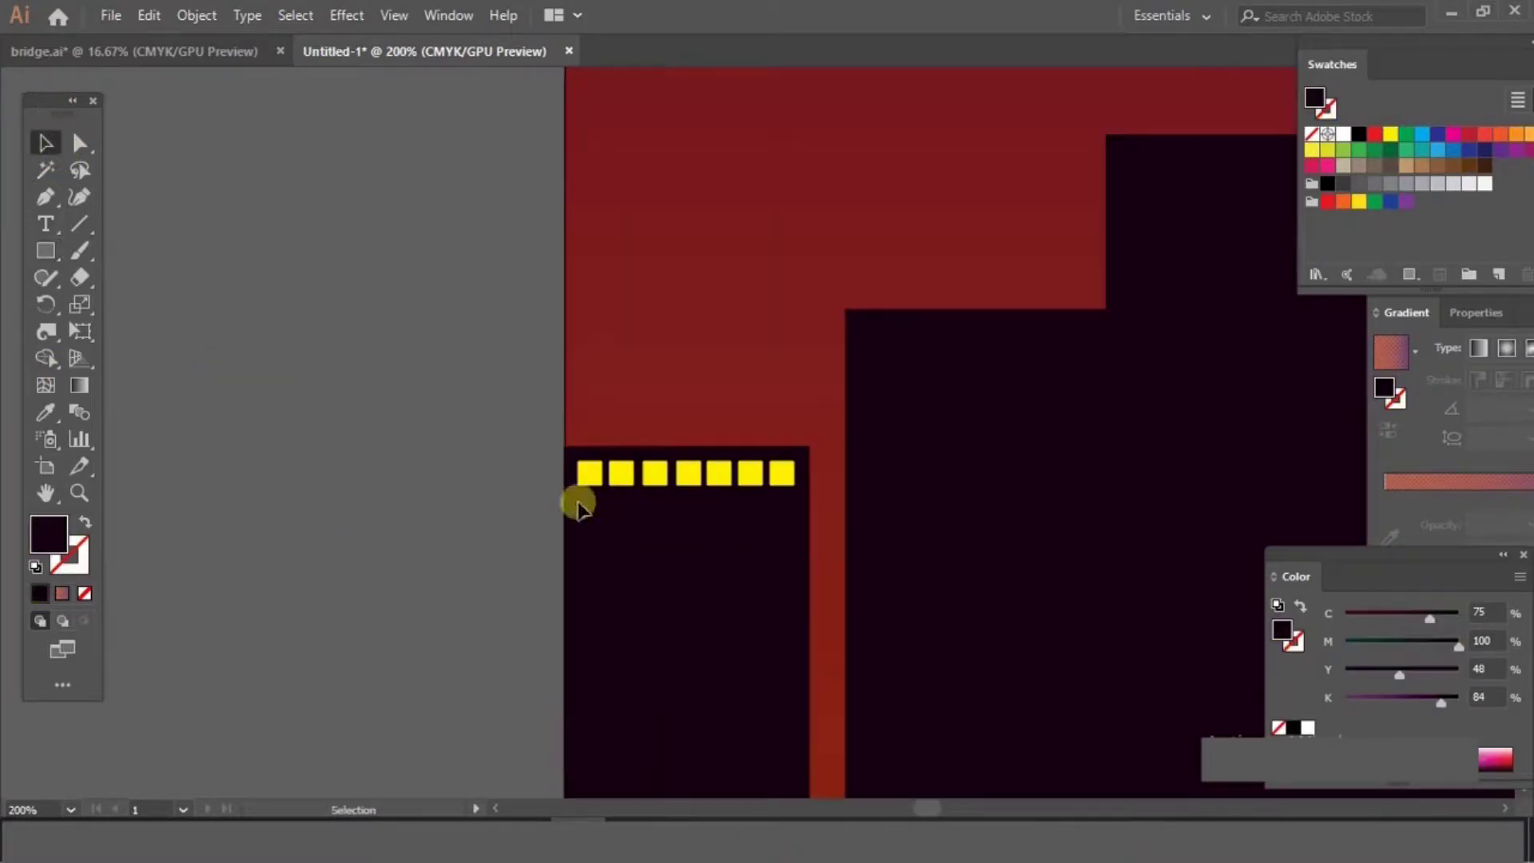
Duplicate the row of yellow windows downward with repeated copies to make an eight-row grid on the leftmost building.
{"action": "left_click_drag", "start_coordinate": [566, 447], "coordinate": [794, 497]}
{"action": "left_click_drag", "start_coordinate": [687, 476], "coordinate": [691, 510]}
{"action": "key", "text": "ctrl+d"}
{"action": "key", "text": "ctrl+d"}
{"action": "key", "text": "ctrl+d"}
{"action": "key", "text": "ctrl+d"}
{"action": "key", "text": "ctrl+d"}
{"action": "key", "text": "ctrl+d"}
{"action": "left_click", "coordinate": [676, 392]}
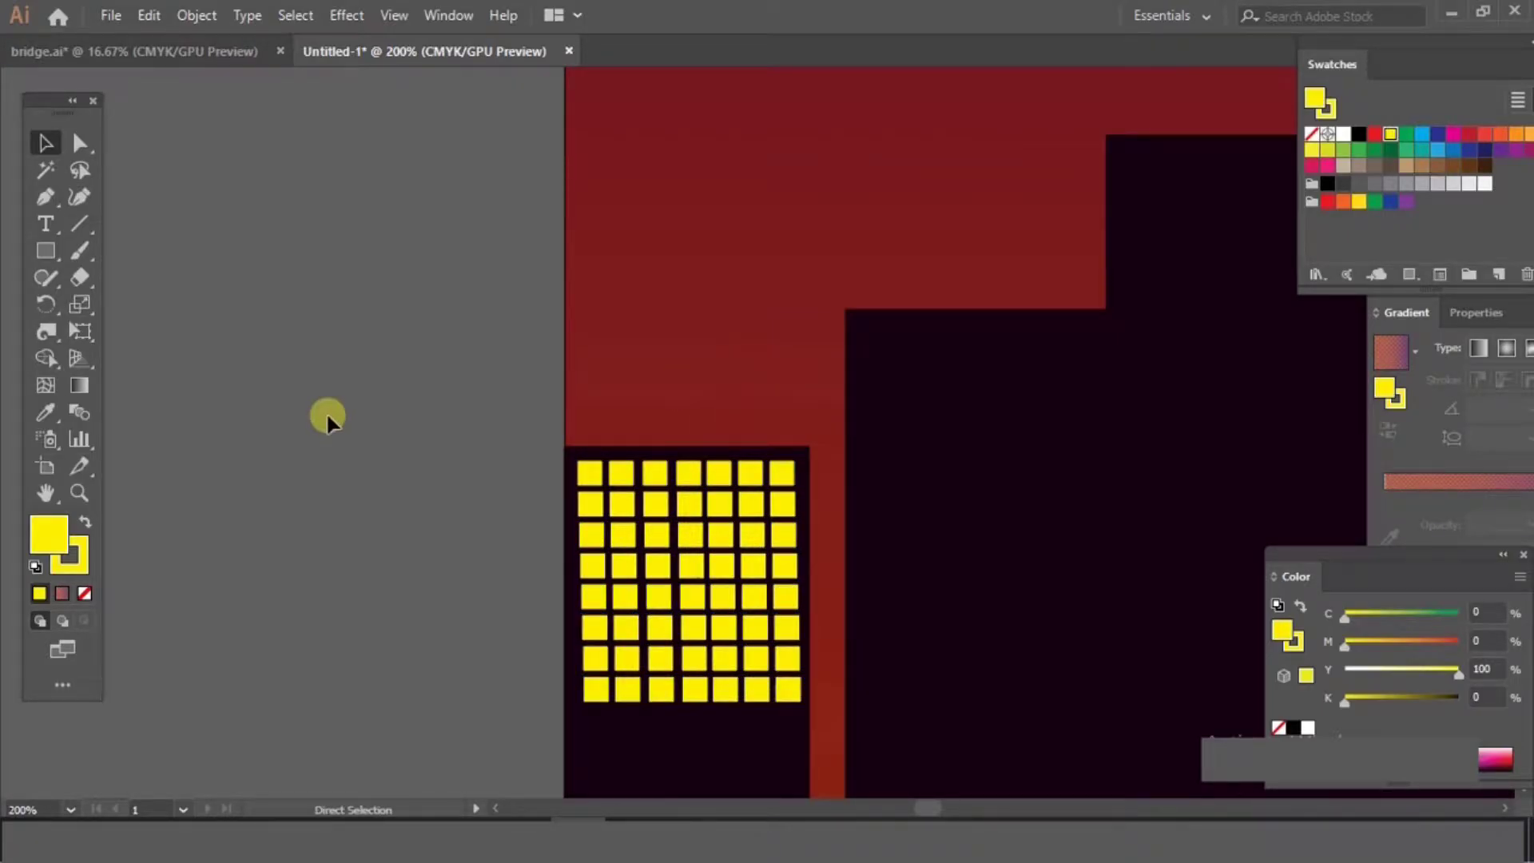
Delete scattered windows at random from the grid on the leftmost building to leave an irregular lit pattern.
{"action": "key", "text": "ctrl+minus"}
{"action": "key", "text": "ctrl+minus"}
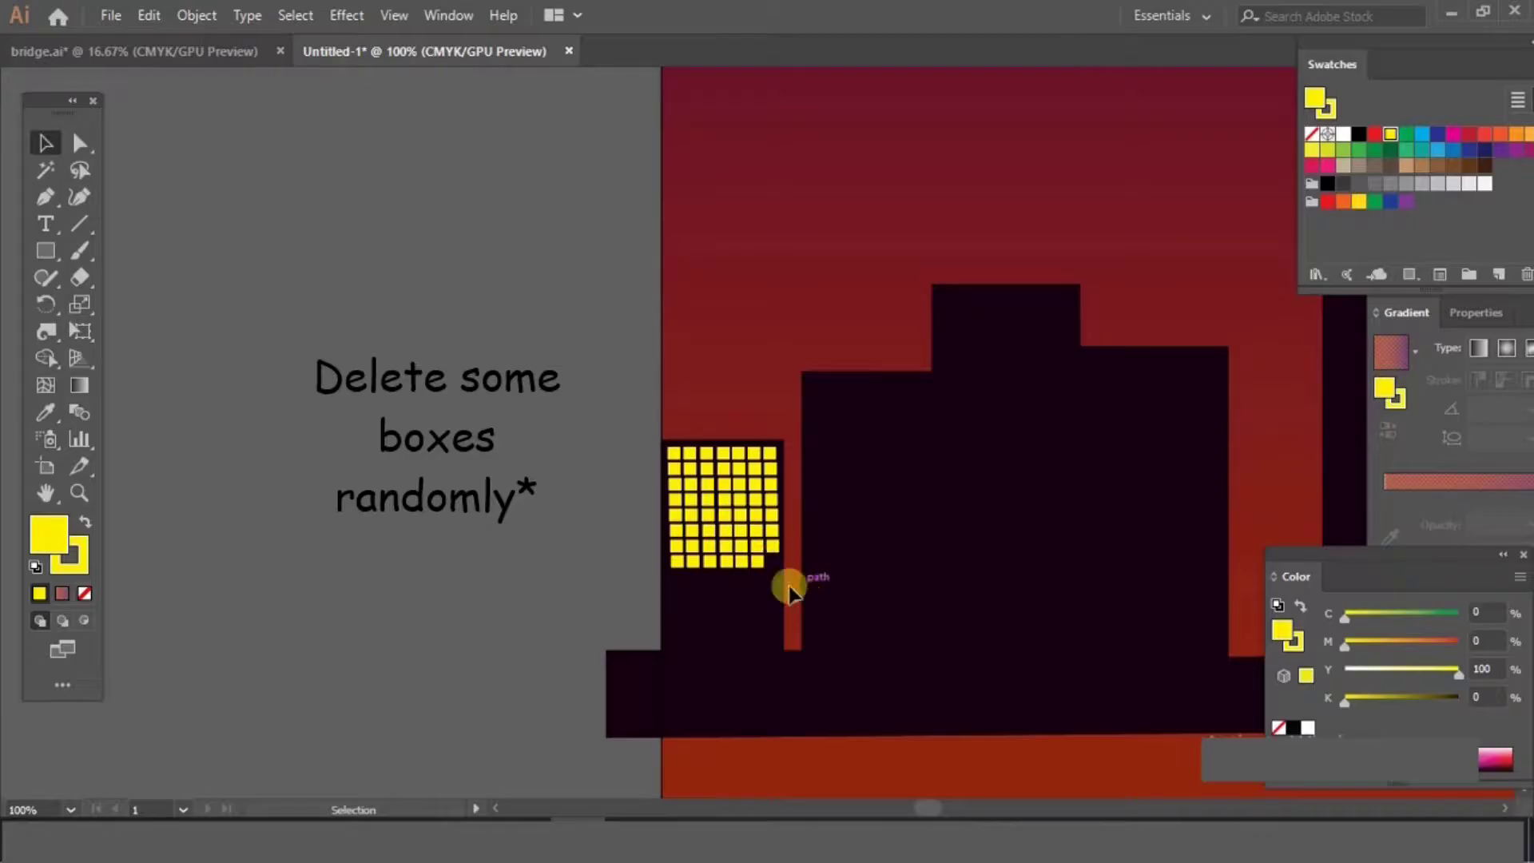
{"action": "key", "text": "Delete"}
{"action": "left_click", "coordinate": [771, 500]}
{"action": "key", "text": "Delete"}
{"action": "left_click", "coordinate": [690, 485]}
{"action": "key", "text": "Delete"}
{"action": "left_click", "coordinate": [676, 530]}
{"action": "key", "text": "Delete"}
{"action": "key", "text": "Delete"}
{"action": "left_click", "coordinate": [755, 453]}
{"action": "key", "text": "Delete"}
{"action": "left_click", "coordinate": [708, 453]}
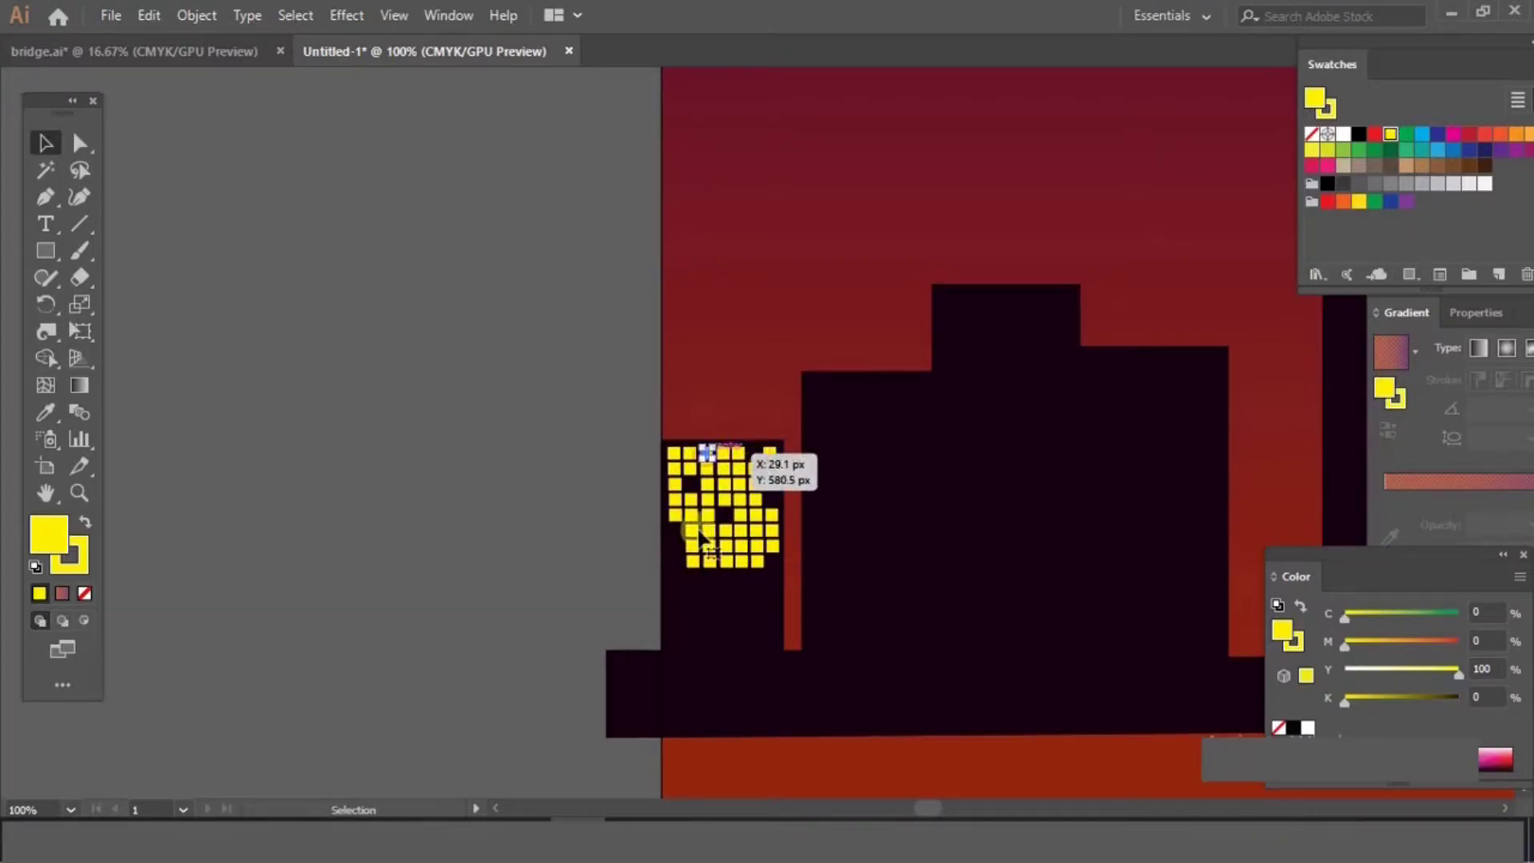
{"action": "key", "text": "Delete"}
{"action": "left_click", "coordinate": [676, 515]}
{"action": "key", "text": "Delete"}
{"action": "left_click", "coordinate": [675, 469]}
{"action": "key", "text": "Delete"}
{"action": "left_click", "coordinate": [742, 546]}
{"action": "key", "text": "Delete"}
{"action": "left_click", "coordinate": [693, 561]}
{"action": "key", "text": "Delete"}
{"action": "left_click", "coordinate": [739, 469]}
{"action": "key", "text": "Delete"}
{"action": "left_click", "coordinate": [772, 546]}
{"action": "left_click", "coordinate": [688, 529]}
{"action": "key", "text": "Delete"}
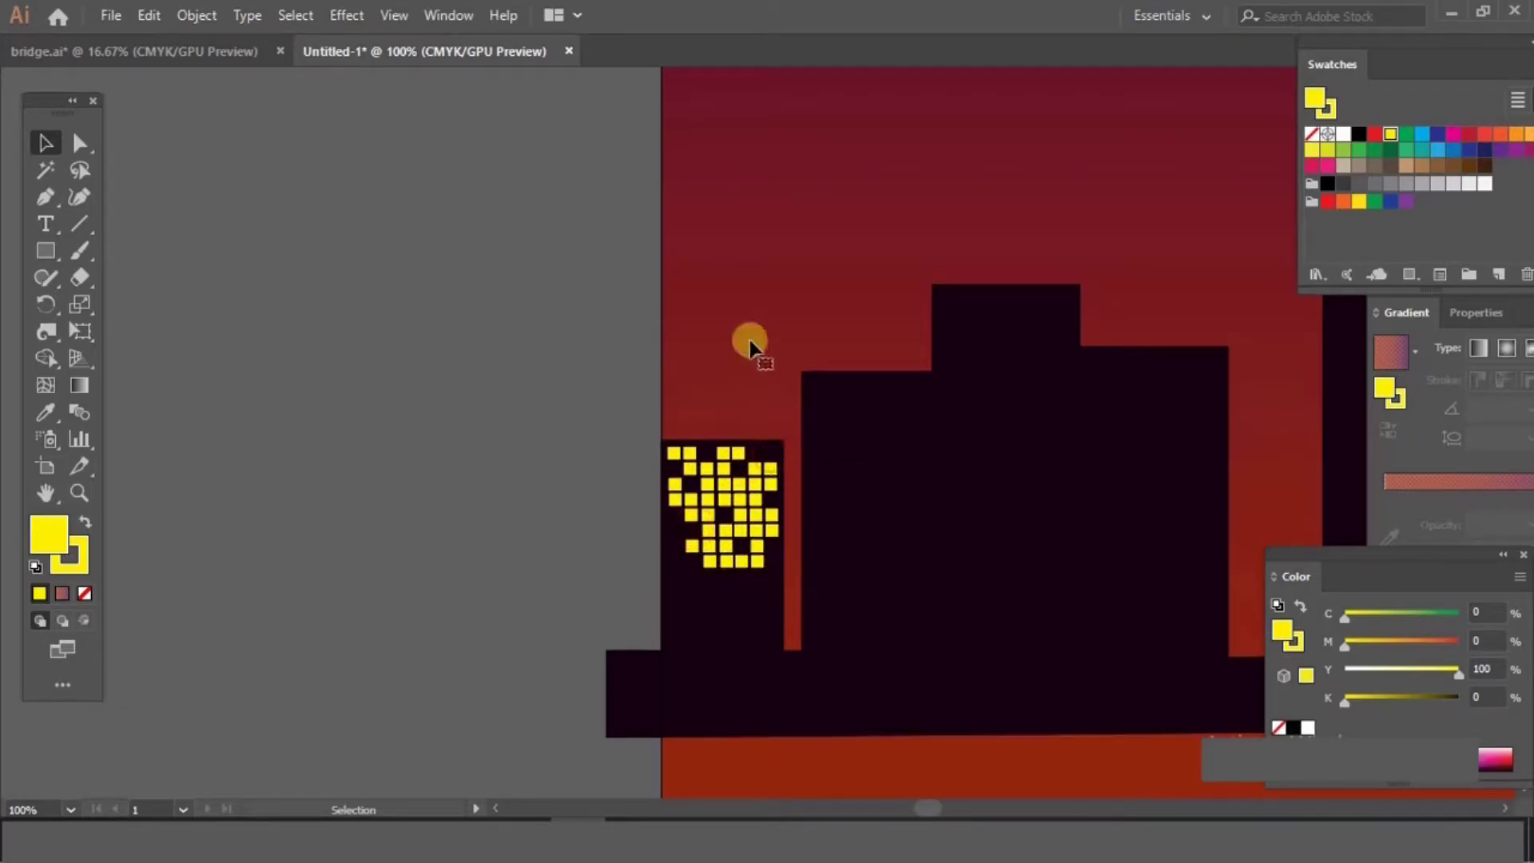
{"action": "key", "text": "ctrl+minus"}
{"action": "key", "text": "ctrl+minus"}
{"action": "key", "text": "ctrl+minus"}
{"action": "key", "text": "ctrl+minus"}
{"action": "key", "text": "ctrl+minus"}
{"action": "key", "text": "ctrl+equal"}
{"action": "key", "text": "ctrl+equal"}
{"action": "key", "text": "ctrl+equal"}
{"action": "key", "text": "ctrl+equal"}
{"action": "key", "text": "ctrl+equal"}
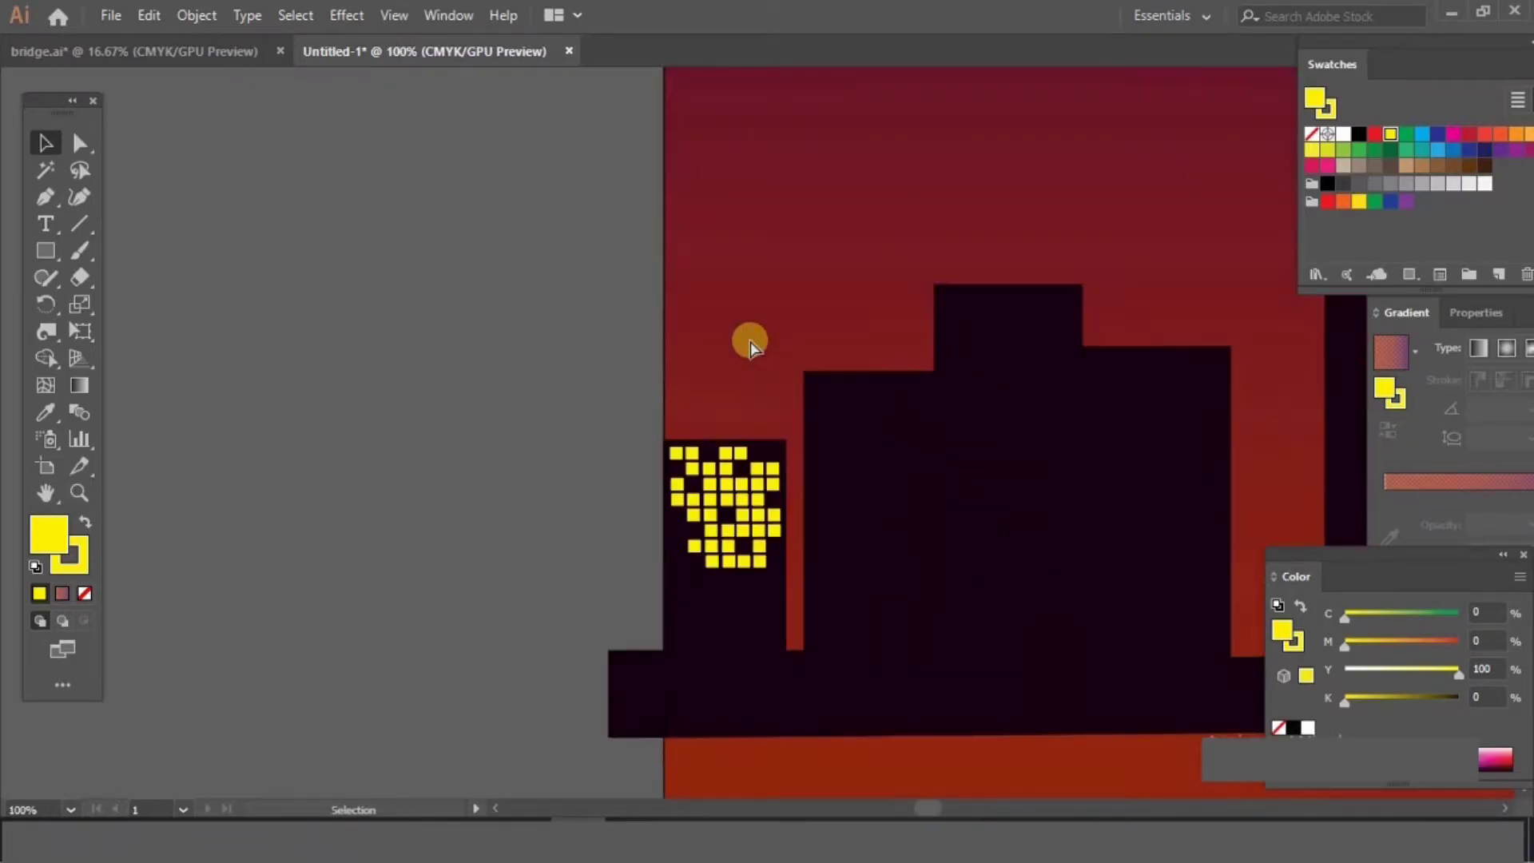
Select all the windows of the leftmost building and copy the cluster onto the neighbouring buildings through the middle of the skyline.
{"action": "left_click_drag", "start_coordinate": [662, 408], "coordinate": [761, 545]}
{"action": "left_click_drag", "start_coordinate": [800, 601], "coordinate": [782, 596]}
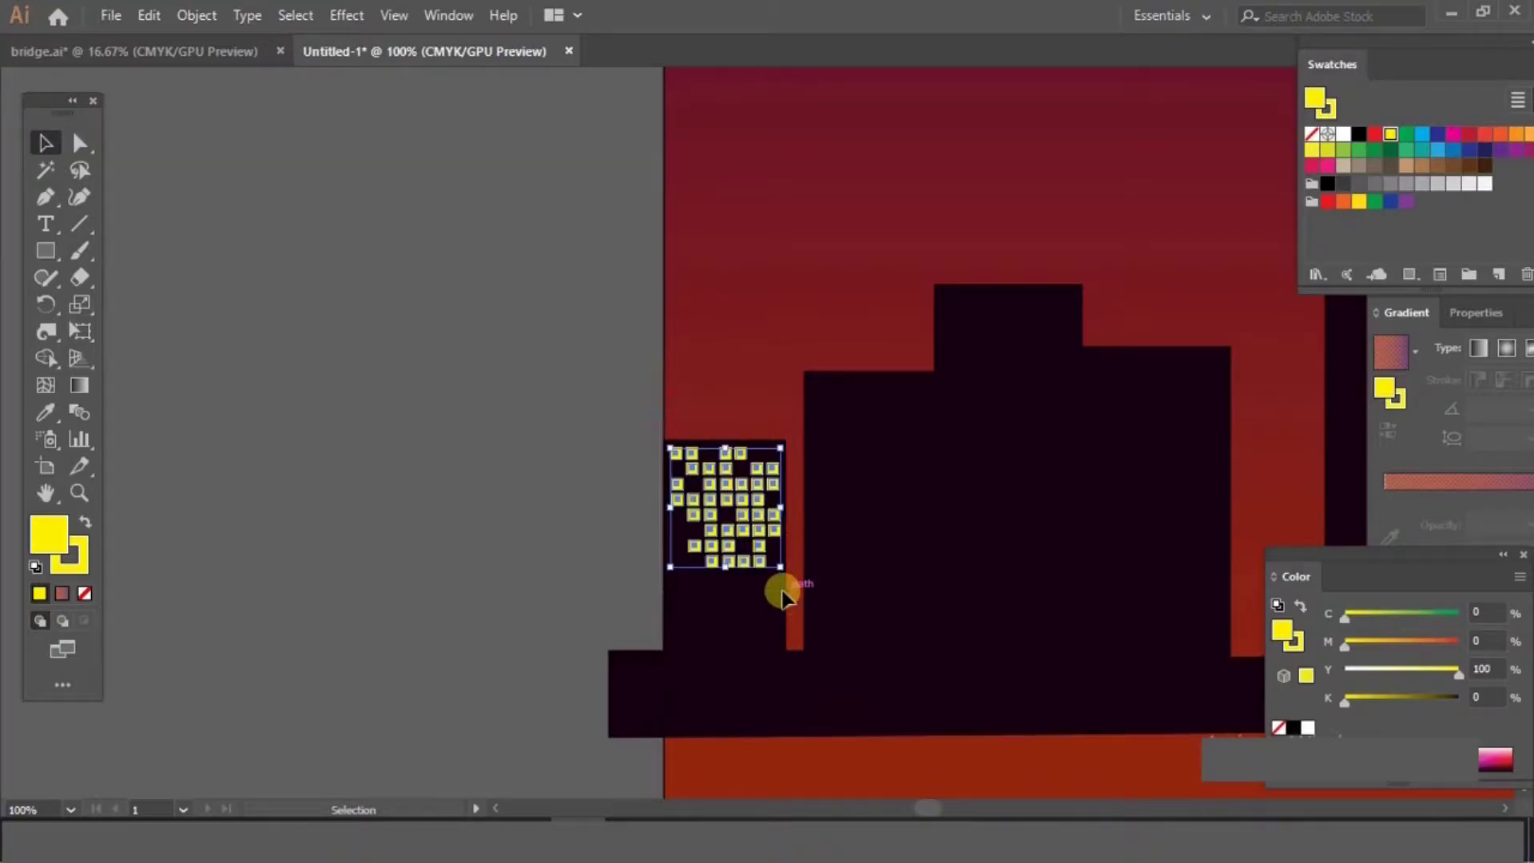
{"action": "left_click_drag", "start_coordinate": [891, 548], "coordinate": [569, 559]}
{"action": "left_click_drag", "start_coordinate": [490, 489], "coordinate": [597, 460]}
{"action": "left_click_drag", "start_coordinate": [505, 452], "coordinate": [609, 370]}
{"action": "left_click_drag", "start_coordinate": [591, 357], "coordinate": [758, 257]}
{"action": "key", "text": "ctrl+z"}
{"action": "left_click_drag", "start_coordinate": [802, 216], "coordinate": [792, 226]}
{"action": "left_click_drag", "start_coordinate": [757, 263], "coordinate": [901, 322]}
{"action": "left_click_drag", "start_coordinate": [901, 321], "coordinate": [904, 430]}
{"action": "left_click_drag", "start_coordinate": [868, 443], "coordinate": [579, 325]}
{"action": "left_click_drag", "start_coordinate": [581, 325], "coordinate": [887, 302]}
{"action": "left_click_drag", "start_coordinate": [887, 303], "coordinate": [891, 411]}
{"action": "left_click_drag", "start_coordinate": [735, 504], "coordinate": [238, 589]}
{"action": "left_click_drag", "start_coordinate": [395, 495], "coordinate": [997, 458]}
{"action": "left_click_drag", "start_coordinate": [939, 596], "coordinate": [328, 573]}
{"action": "left_click_drag", "start_coordinate": [390, 441], "coordinate": [592, 367]}
{"action": "left_click_drag", "start_coordinate": [863, 442], "coordinate": [875, 551]}
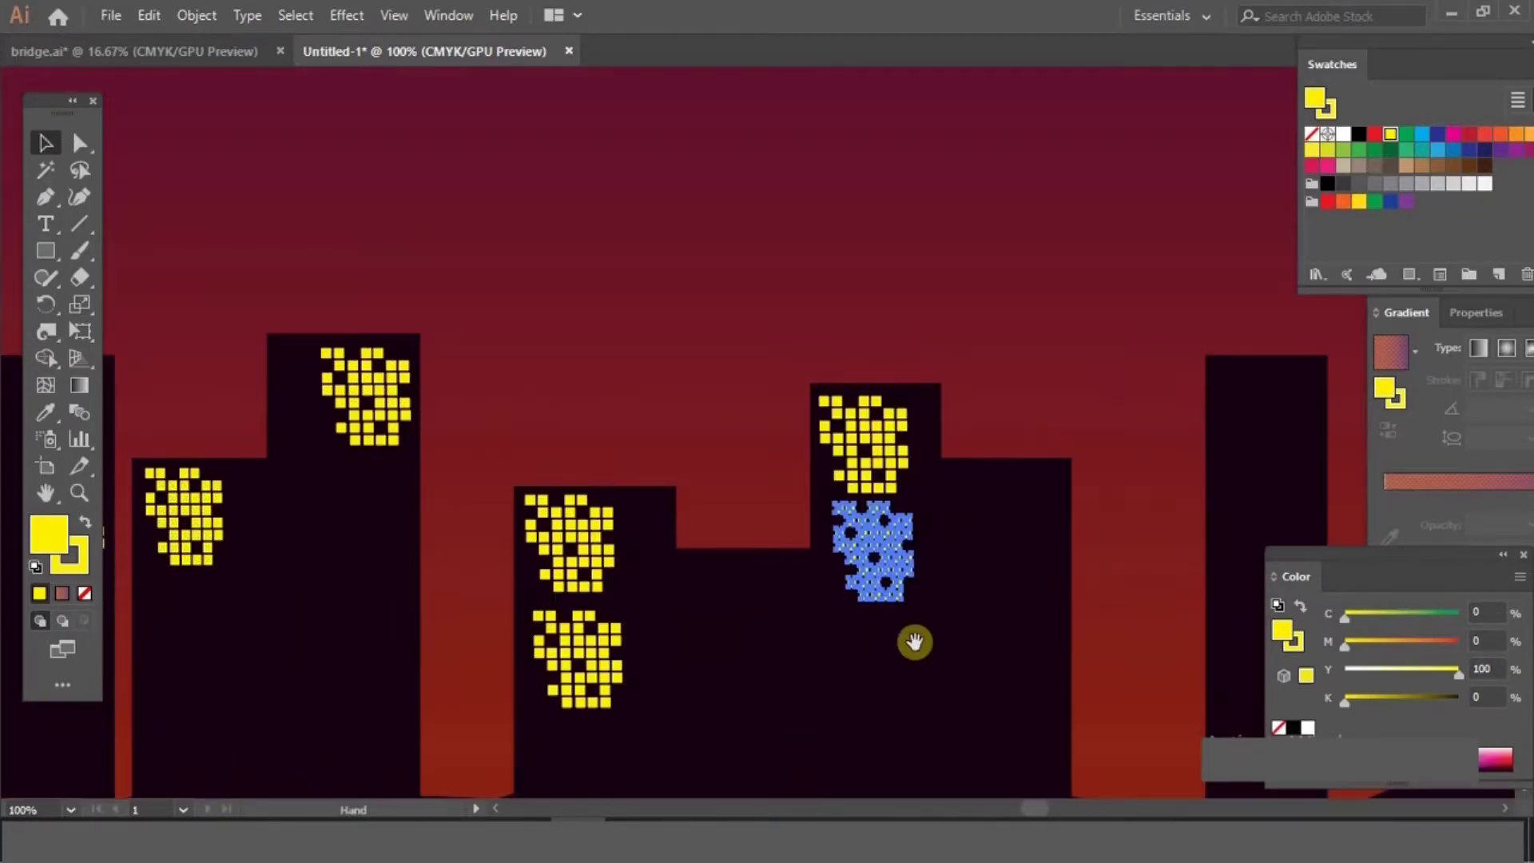
Copy the window cluster onto the remaining dark buildings up to the right end of the skyline.
{"action": "left_click_drag", "start_coordinate": [914, 644], "coordinate": [277, 572]}
{"action": "left_click_drag", "start_coordinate": [254, 466], "coordinate": [644, 338]}
{"action": "left_click_drag", "start_coordinate": [644, 335], "coordinate": [620, 466]}
{"action": "left_click_drag", "start_coordinate": [719, 551], "coordinate": [493, 575]}
{"action": "left_click_drag", "start_coordinate": [401, 454], "coordinate": [592, 390]}
{"action": "left_click_drag", "start_coordinate": [591, 390], "coordinate": [596, 500]}
{"action": "left_click_drag", "start_coordinate": [595, 500], "coordinate": [940, 337]}
{"action": "left_click_drag", "start_coordinate": [940, 337], "coordinate": [1285, 528]}
{"action": "key", "text": "ctrl+minus"}
{"action": "key", "text": "ctrl+minus"}
{"action": "key", "text": "ctrl+minus"}
{"action": "key", "text": "ctrl+minus"}
{"action": "left_click_drag", "start_coordinate": [1123, 423], "coordinate": [1223, 370]}
{"action": "key", "text": "ctrl+minus"}
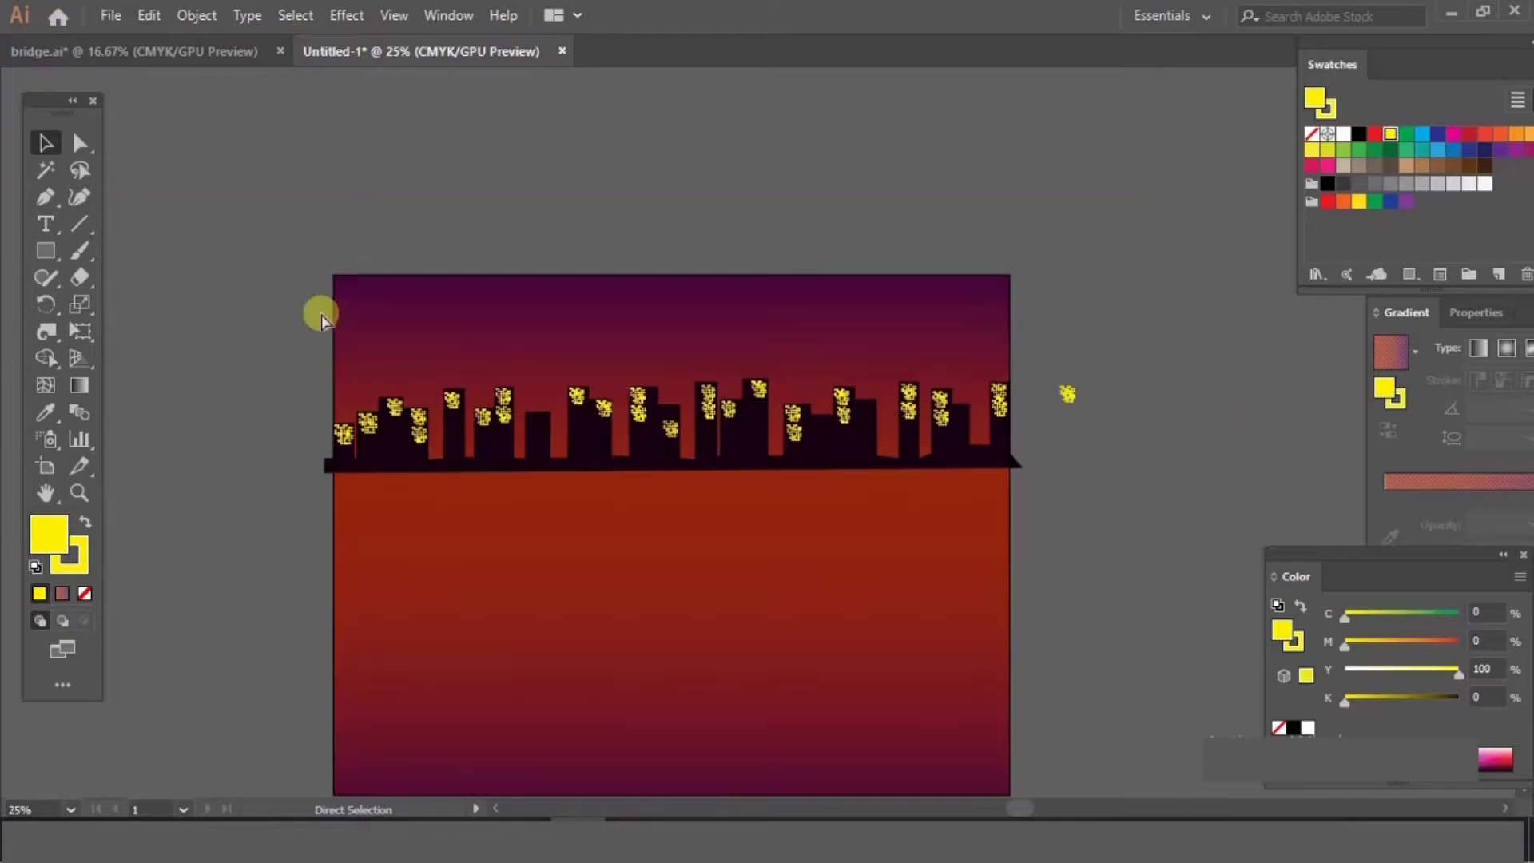
Deselect the background and save the document as illustration.ai.
{"action": "left_click", "coordinate": [839, 535]}
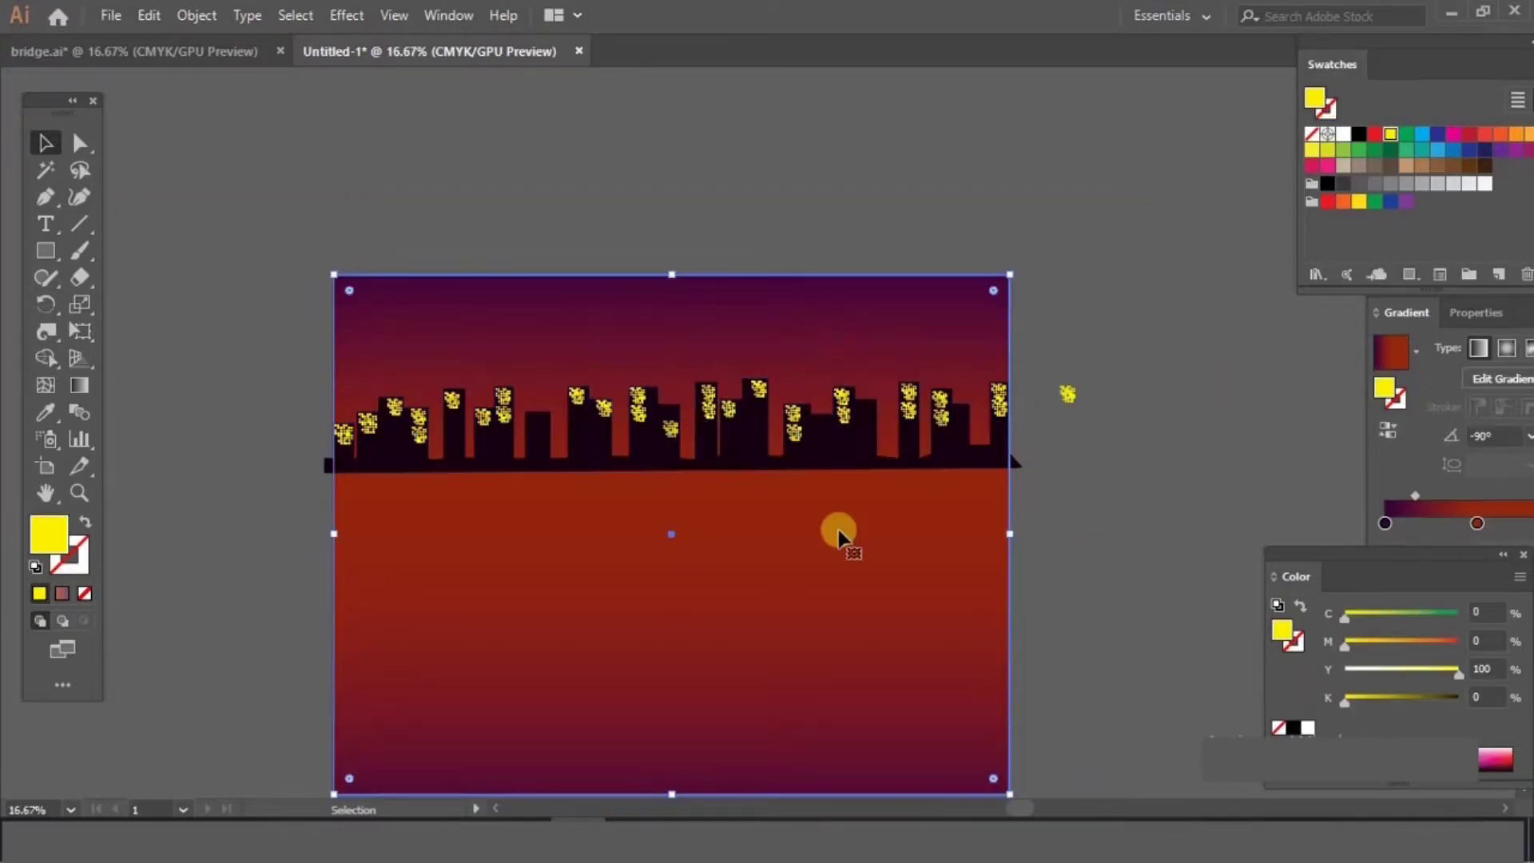
{"action": "left_click", "coordinate": [288, 345]}
{"action": "left_click", "coordinate": [1014, 457]}
{"action": "left_click", "coordinate": [1116, 516]}
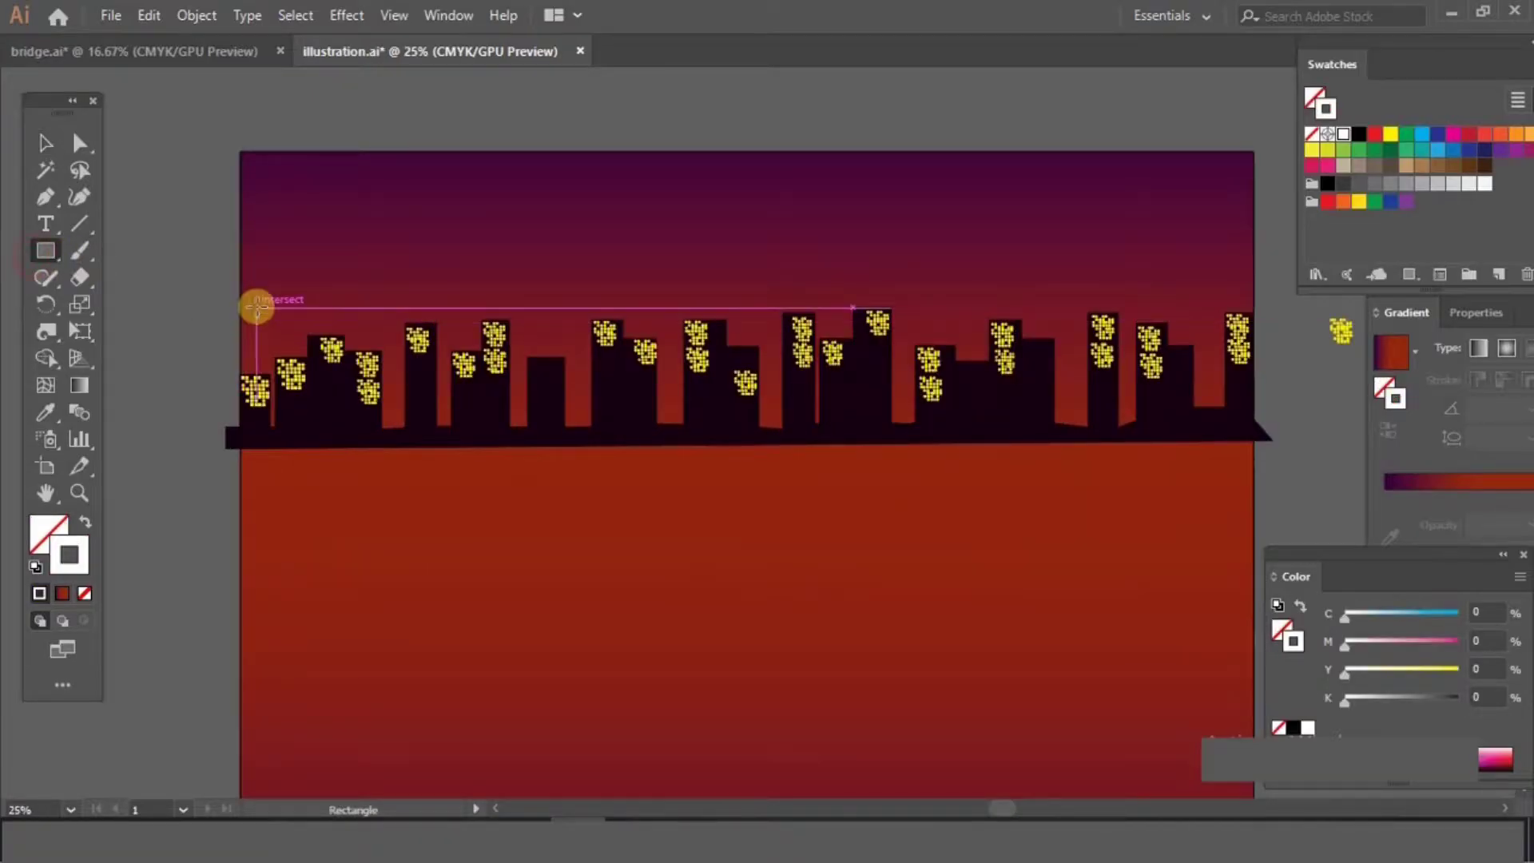
Draw a row of unfilled, white-stroked rectangles of varying heights from the ground strip upward across the full skyline width.
{"action": "left_click_drag", "start_coordinate": [240, 306], "coordinate": [280, 426]}
{"action": "left_click_drag", "start_coordinate": [280, 291], "coordinate": [324, 431]}
{"action": "left_click_drag", "start_coordinate": [342, 300], "coordinate": [387, 428]}
{"action": "left_click_drag", "start_coordinate": [405, 300], "coordinate": [457, 431]}
{"action": "left_click_drag", "start_coordinate": [503, 346], "coordinate": [547, 431]}
{"action": "left_click_drag", "start_coordinate": [565, 289], "coordinate": [607, 429]}
{"action": "left_click_drag", "start_coordinate": [642, 316], "coordinate": [688, 429]}
{"action": "mouse_move", "coordinate": [700, 285]}
{"action": "left_mouse_down"}
{"action": "mouse_move", "coordinate": [753, 413]}
{"action": "mouse_move", "coordinate": [738, 425]}
{"action": "left_mouse_up"}
{"action": "left_click_drag", "start_coordinate": [758, 307], "coordinate": [798, 428]}
{"action": "left_click_drag", "start_coordinate": [815, 279], "coordinate": [848, 427]}
{"action": "left_click_drag", "start_coordinate": [887, 331], "coordinate": [922, 420]}
{"action": "left_click_drag", "start_coordinate": [941, 234], "coordinate": [973, 415]}
{"action": "mouse_move", "coordinate": [1003, 284]}
{"action": "left_mouse_down"}
{"action": "mouse_move", "coordinate": [1038, 415]}
{"action": "mouse_move", "coordinate": [1053, 324]}
{"action": "left_mouse_up"}
{"action": "key", "text": "ctrl+z"}
{"action": "left_click_drag", "start_coordinate": [1047, 241], "coordinate": [1092, 428]}
{"action": "left_click_drag", "start_coordinate": [1105, 260], "coordinate": [1145, 425]}
{"action": "left_click_drag", "start_coordinate": [1173, 267], "coordinate": [1208, 420]}
{"action": "left_click_drag", "start_coordinate": [1225, 221], "coordinate": [1255, 436]}
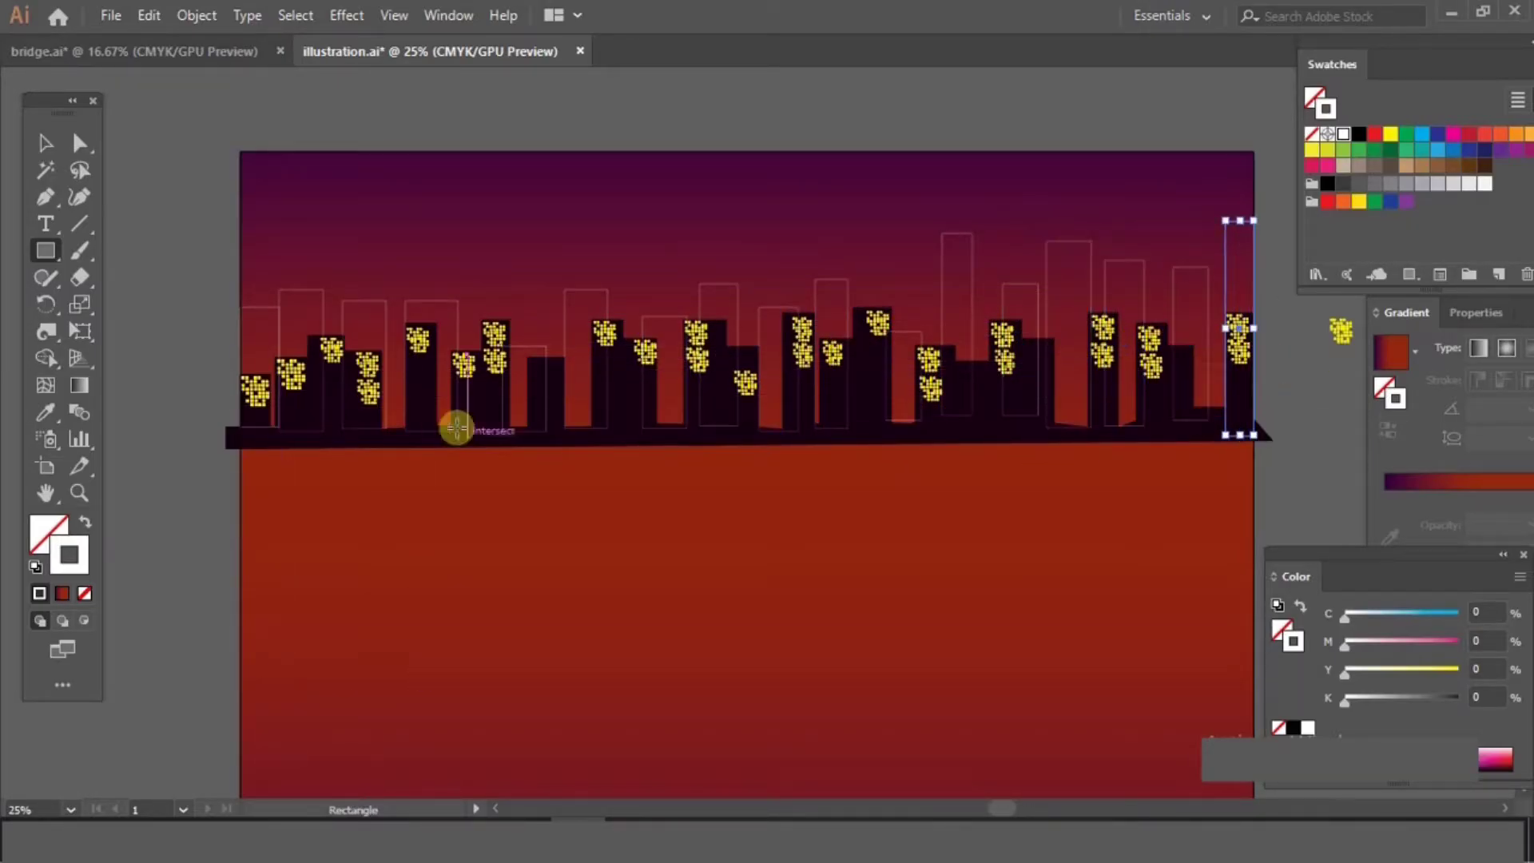
{"action": "left_click_drag", "start_coordinate": [308, 214], "coordinate": [357, 431]}
Fill all the new rectangles with C 75, M 100, Y 48, K 66 and give them a purple stroke.
{"action": "key", "text": "ctrl+a"}
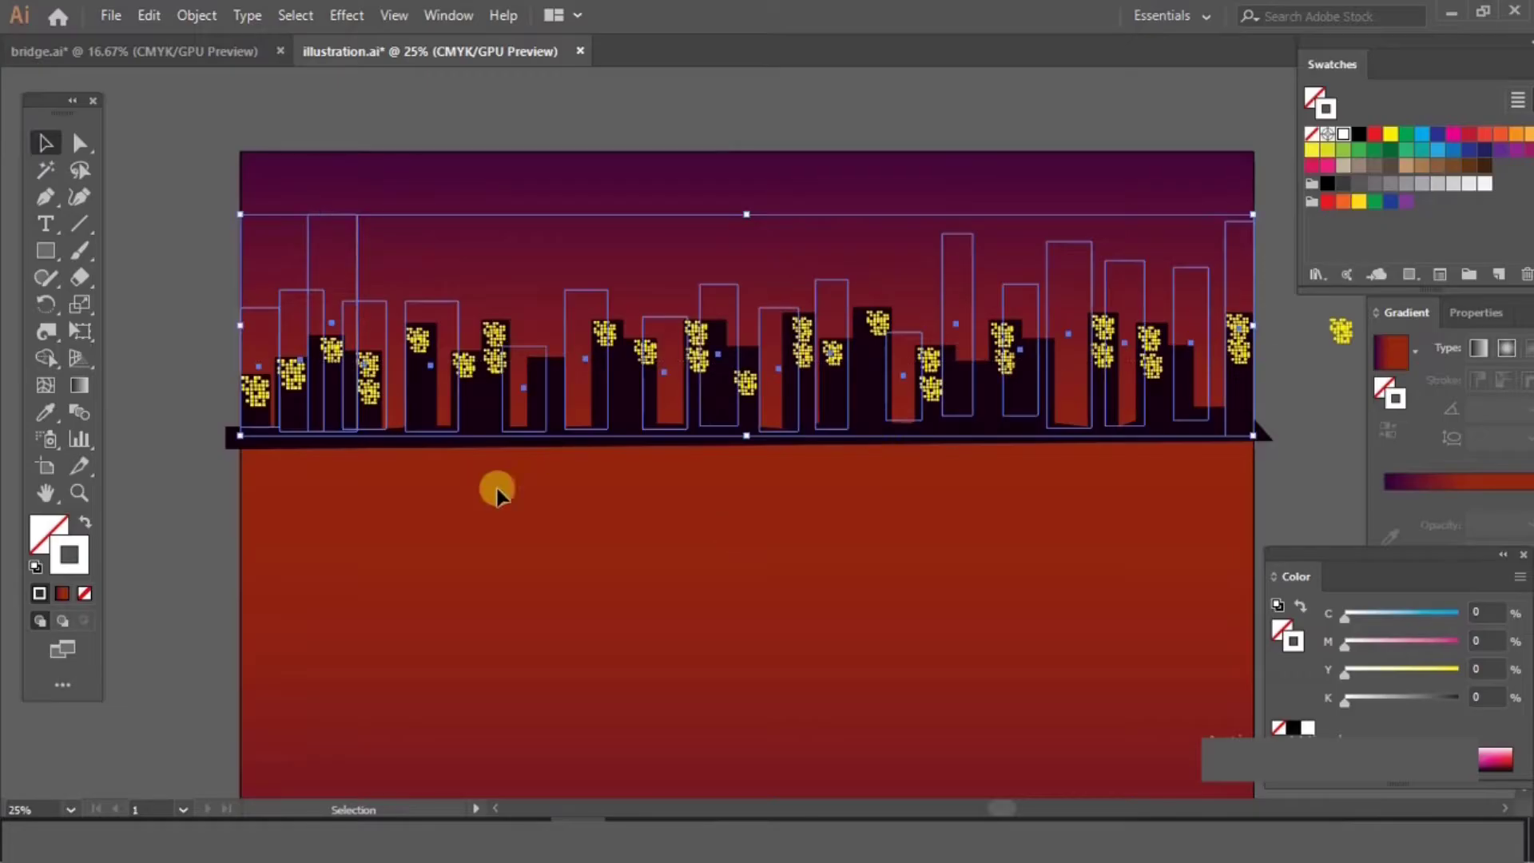
{"action": "left_click", "coordinate": [1502, 150]}
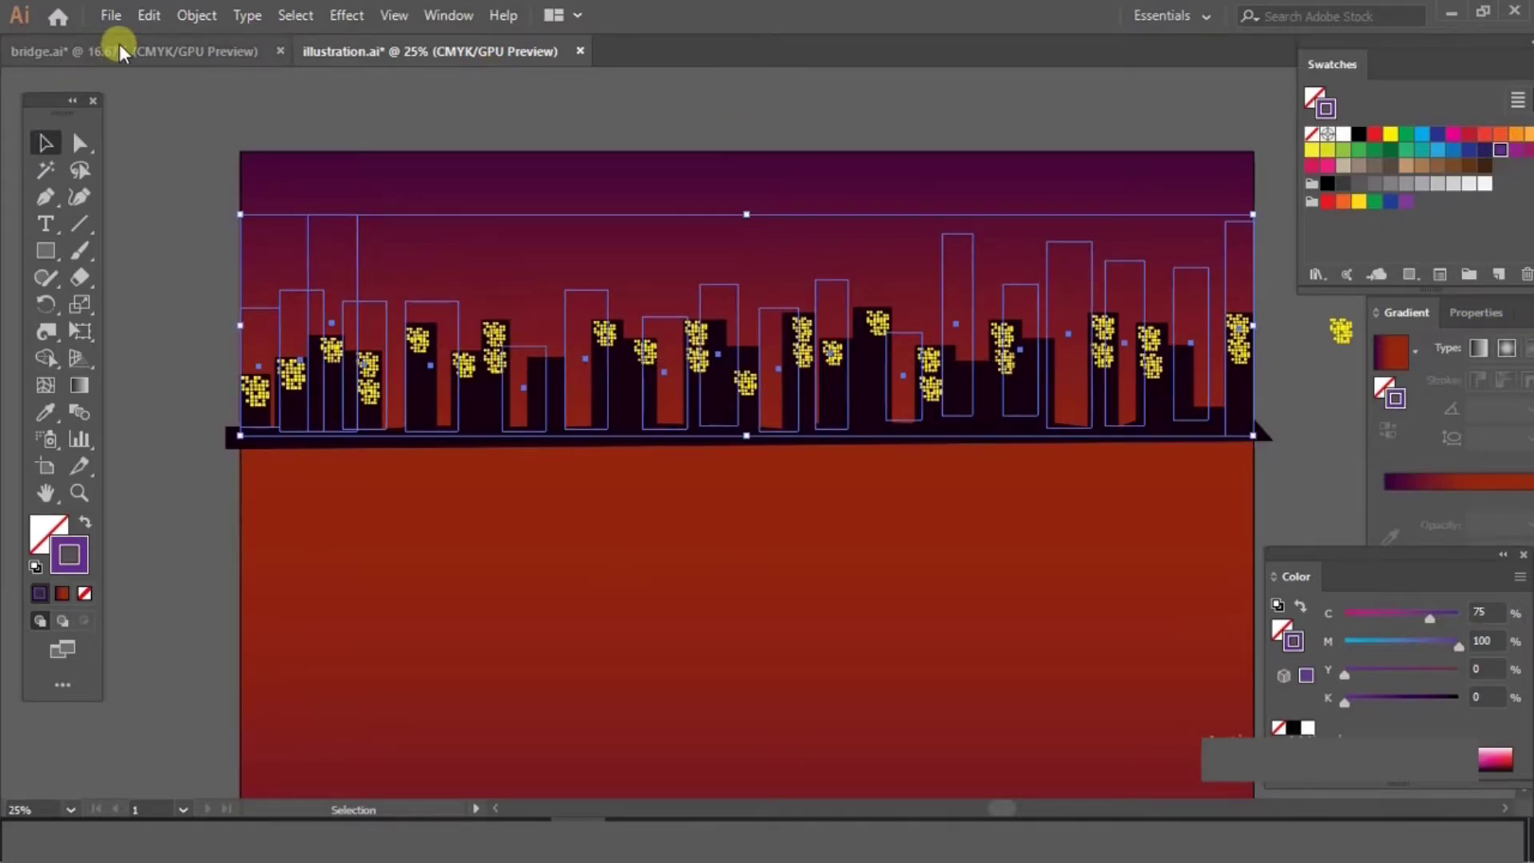
{"action": "left_click", "coordinate": [38, 539]}
{"action": "left_click", "coordinate": [38, 595]}
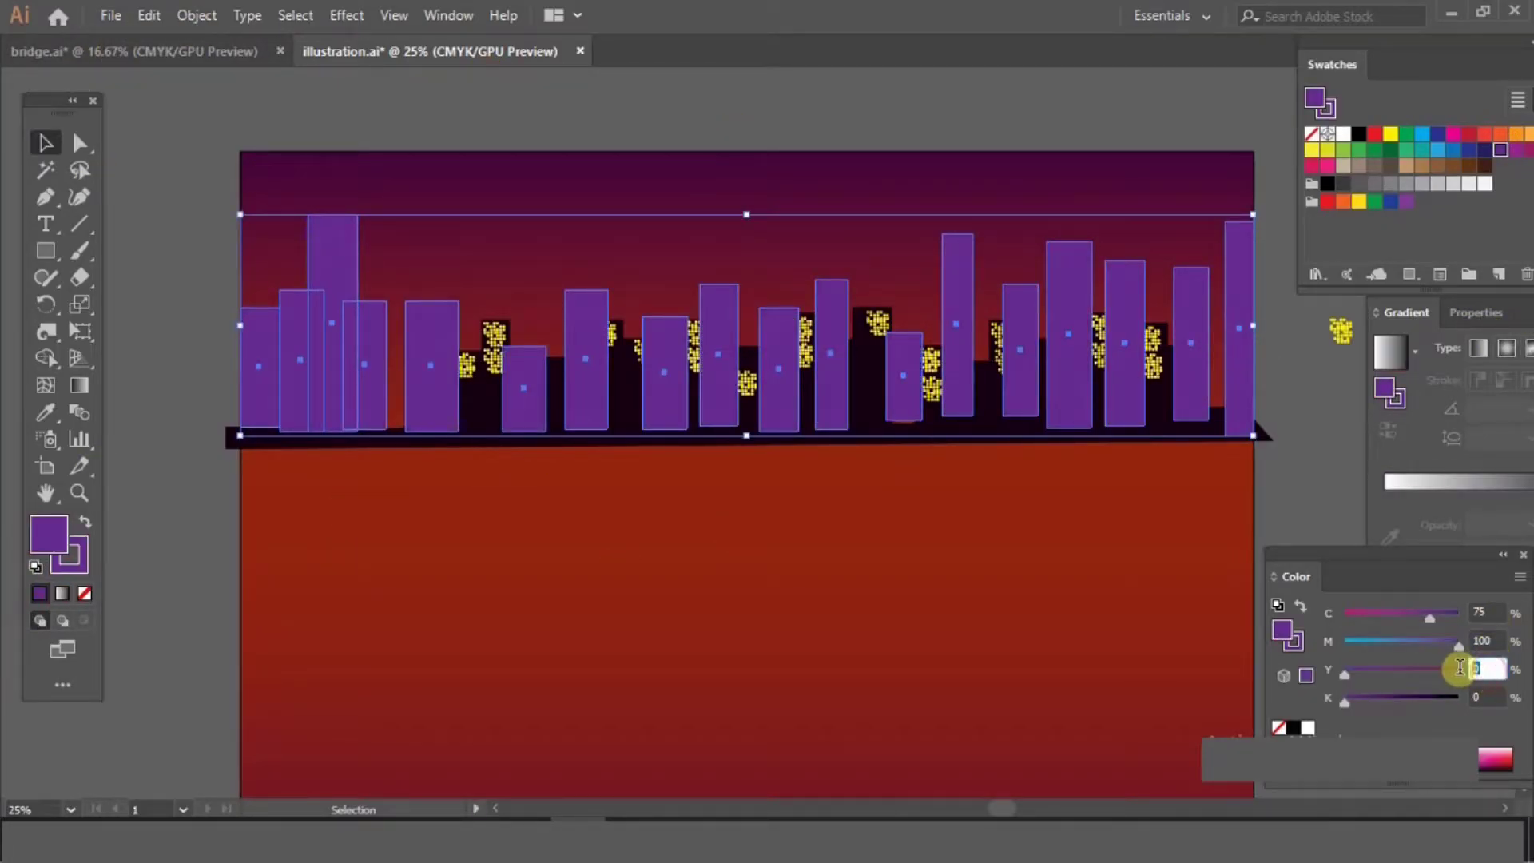
{"action": "type", "text": "48"}
{"action": "key", "text": "Tab"}
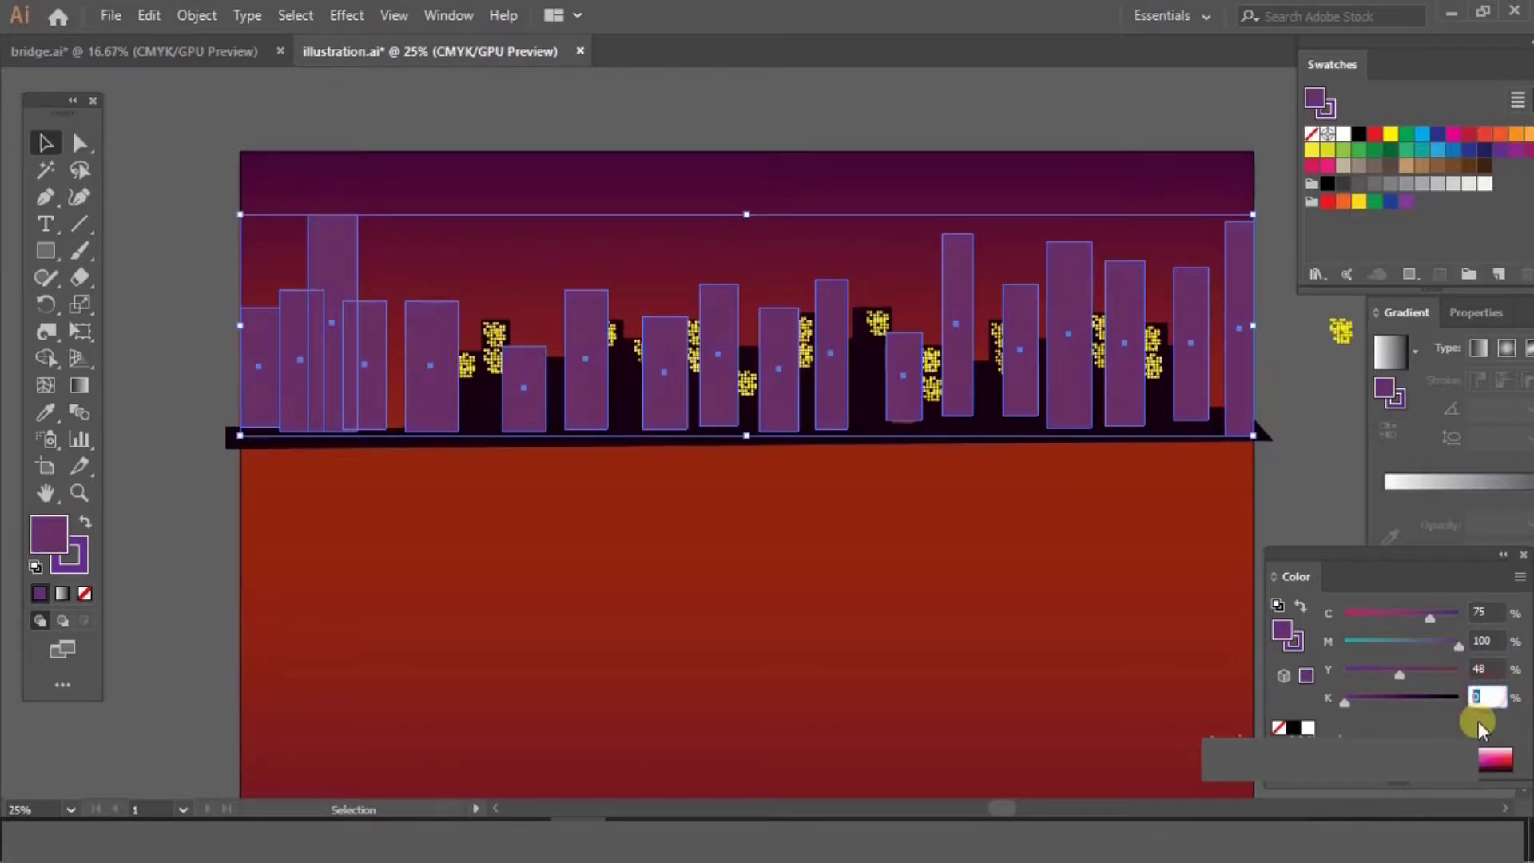
{"action": "left_click", "coordinate": [1326, 495]}
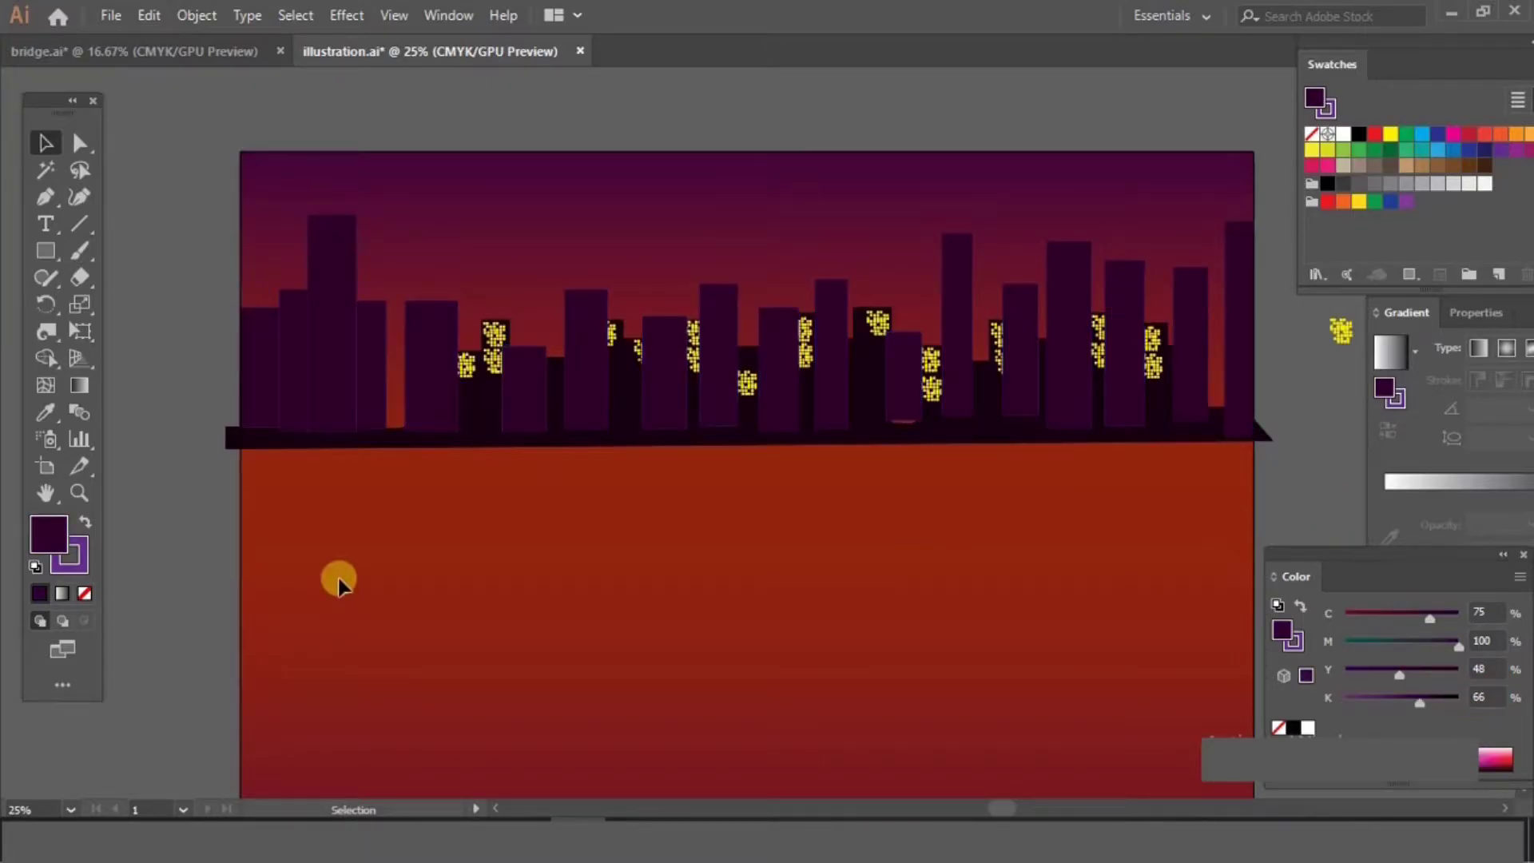
Bring the original dark buildings, their windows and the ground strip in front of the new purple buildings.
{"action": "left_click", "coordinate": [620, 387]}
{"action": "right_click", "coordinate": [622, 376]}
{"action": "left_click", "coordinate": [1001, 654]}
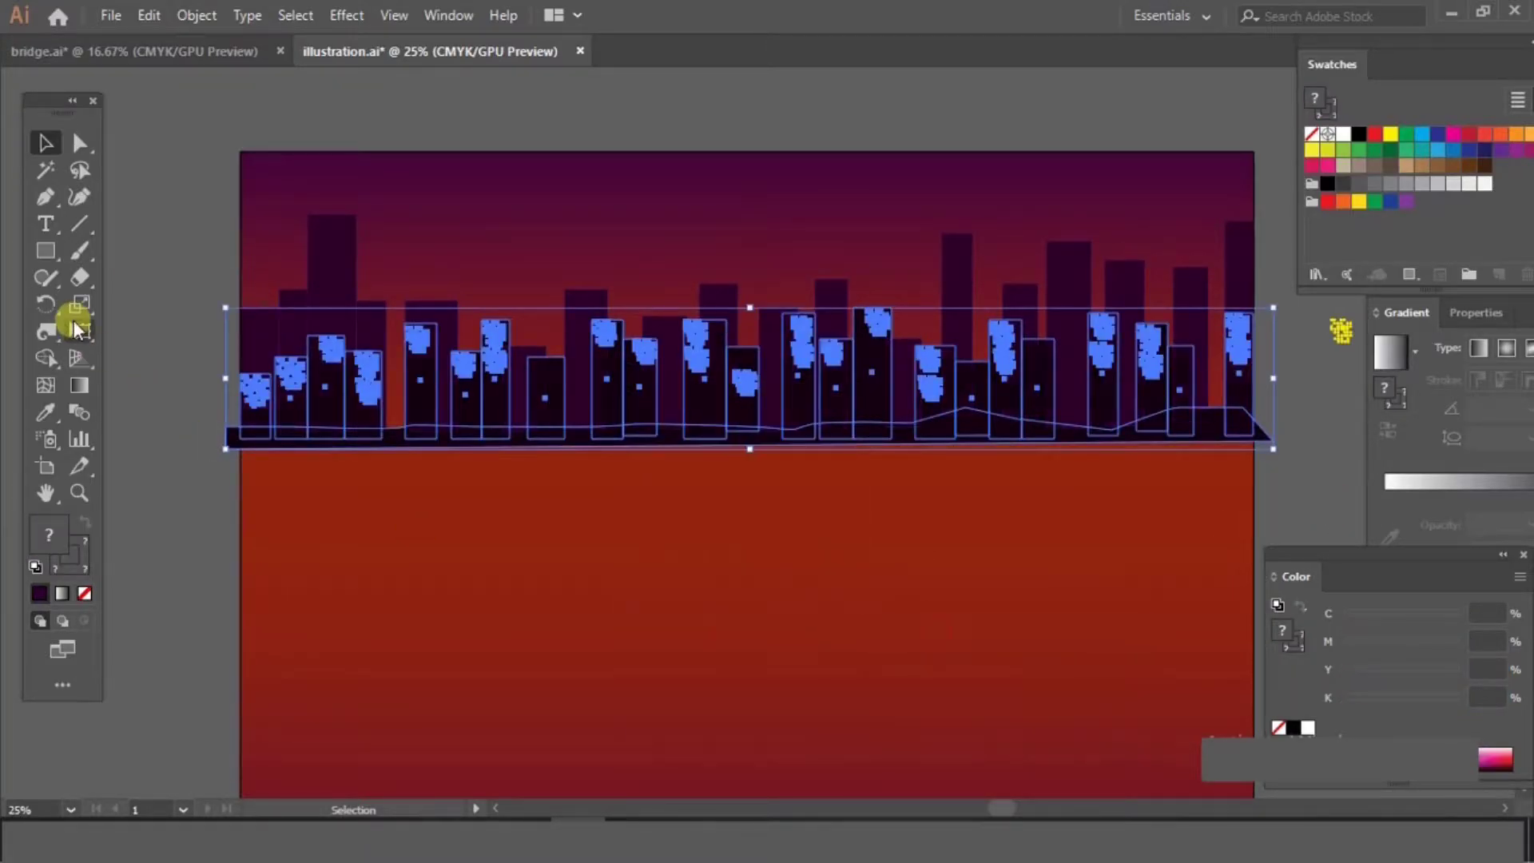
{"action": "left_click", "coordinate": [7, 616]}
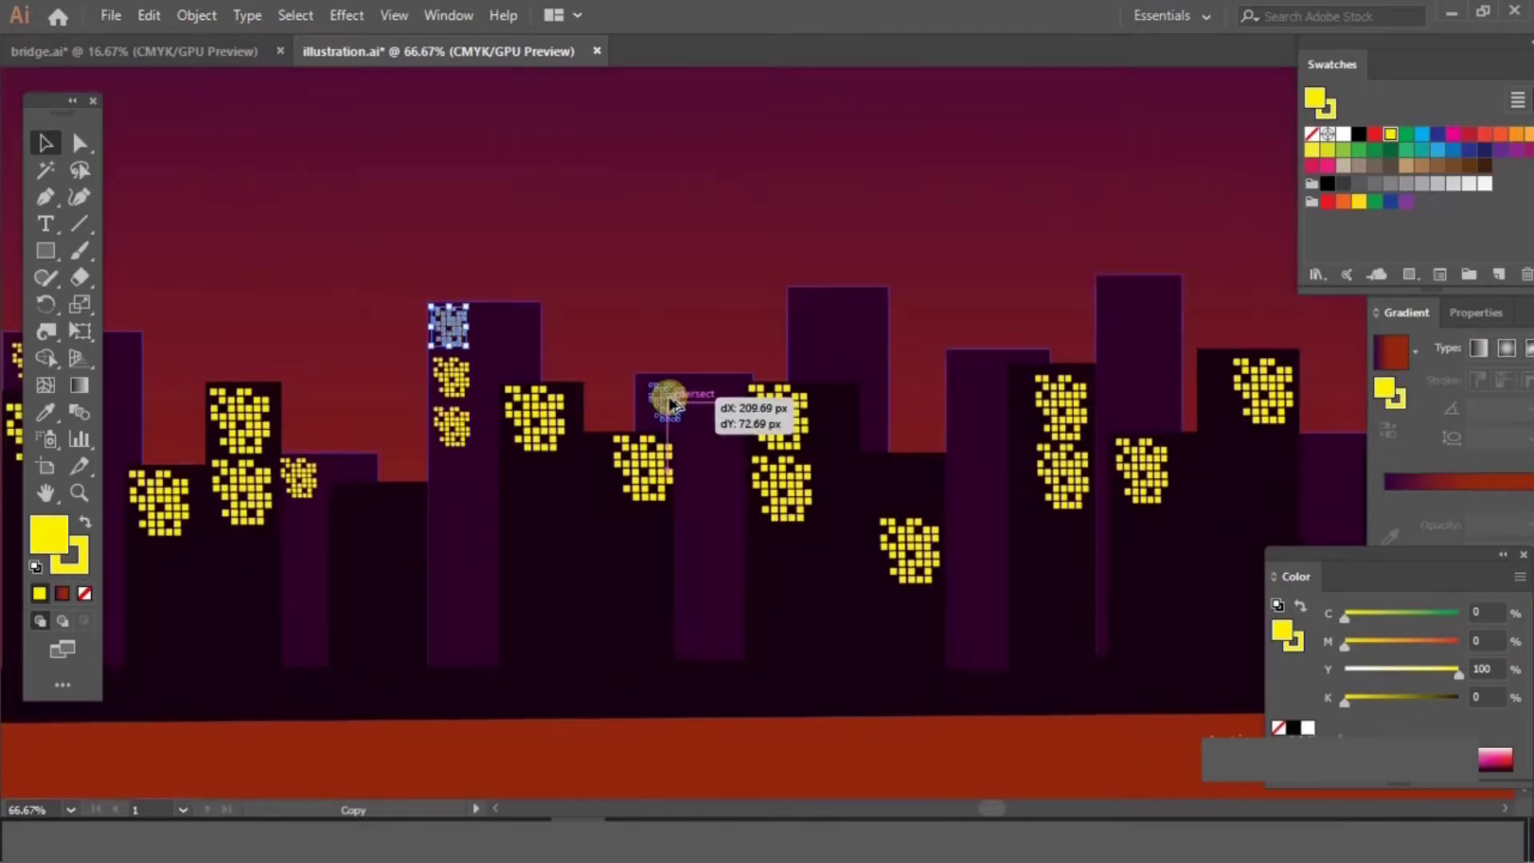
Place copies of the small window cluster on the purple background buildings from the middle toward the right end.
{"action": "left_click_drag", "start_coordinate": [661, 401], "coordinate": [614, 410]}
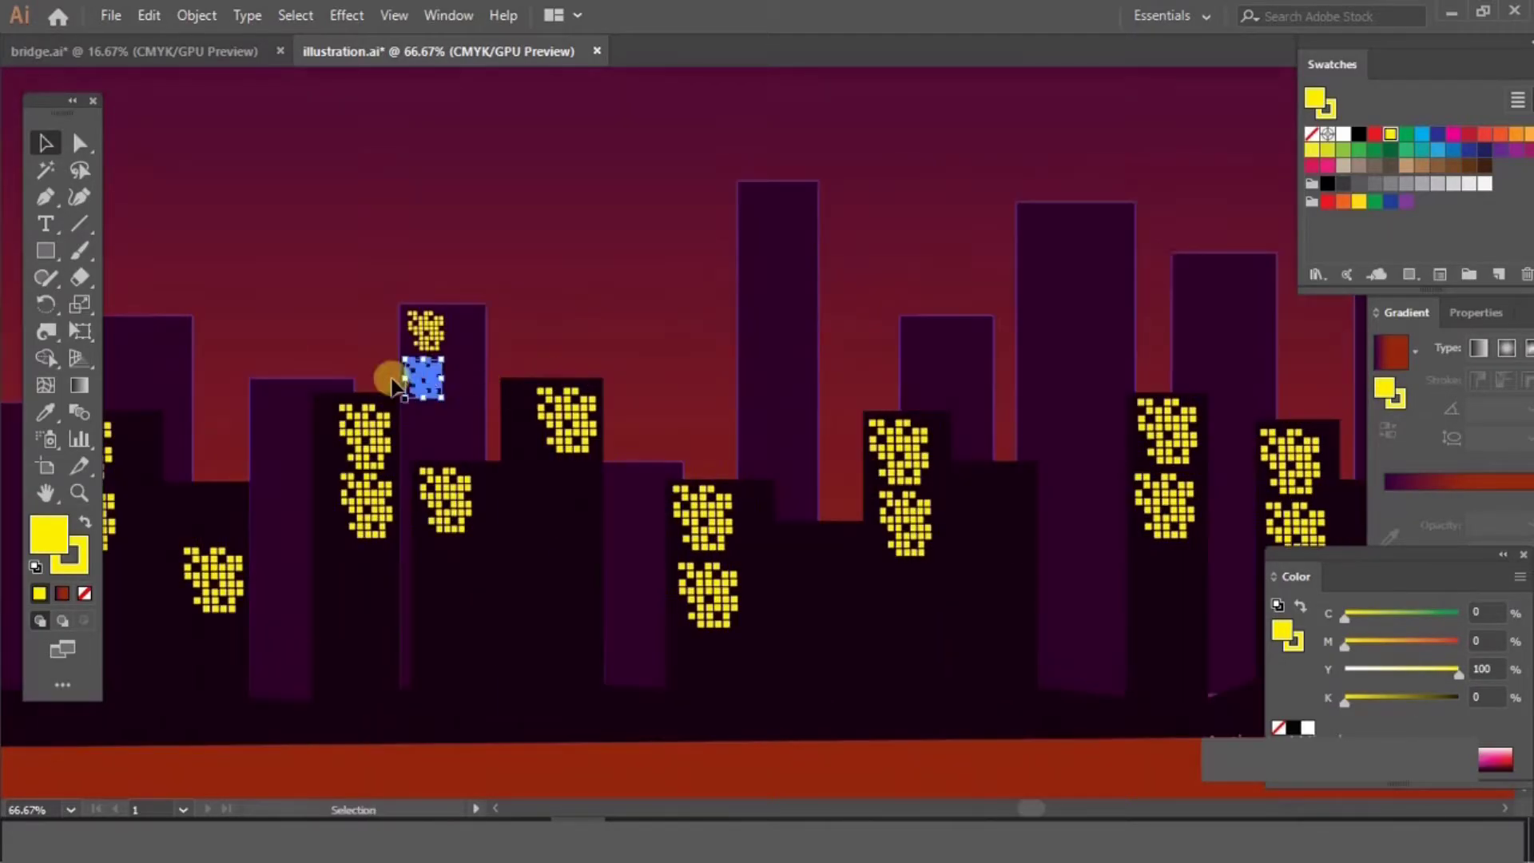
{"action": "left_click_drag", "start_coordinate": [387, 370], "coordinate": [685, 333]}
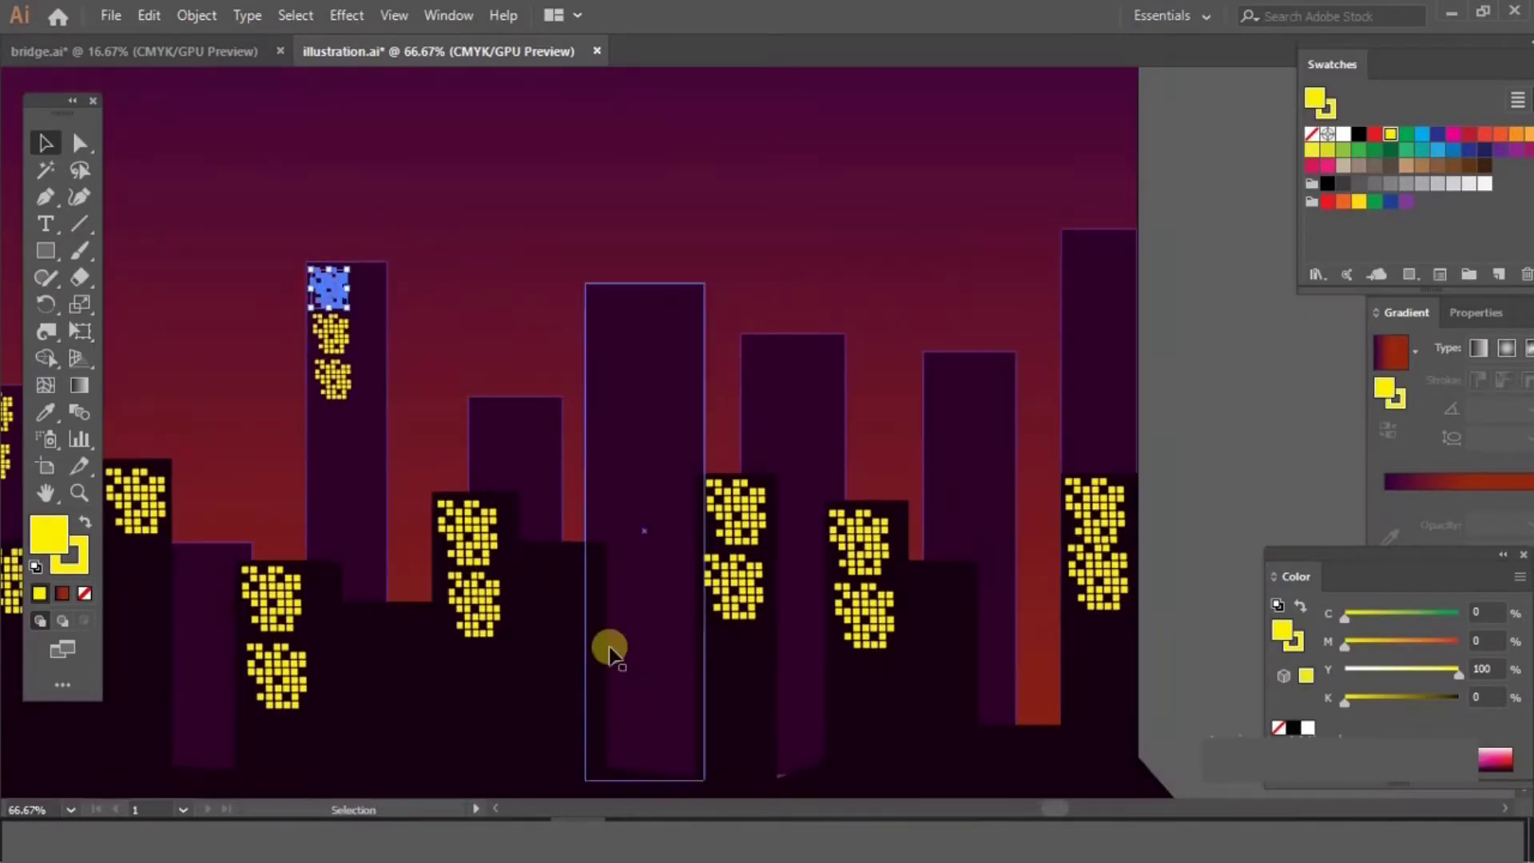
{"action": "left_click_drag", "start_coordinate": [332, 287], "coordinate": [615, 313]}
{"action": "right_click", "coordinate": [615, 313]}
{"action": "mouse_move", "coordinate": [757, 538]}
{"action": "left_click", "coordinate": [903, 616]}
{"action": "left_click", "coordinate": [759, 540]}
{"action": "left_click", "coordinate": [662, 244]}
{"action": "left_click_drag", "start_coordinate": [610, 381], "coordinate": [935, 516]}
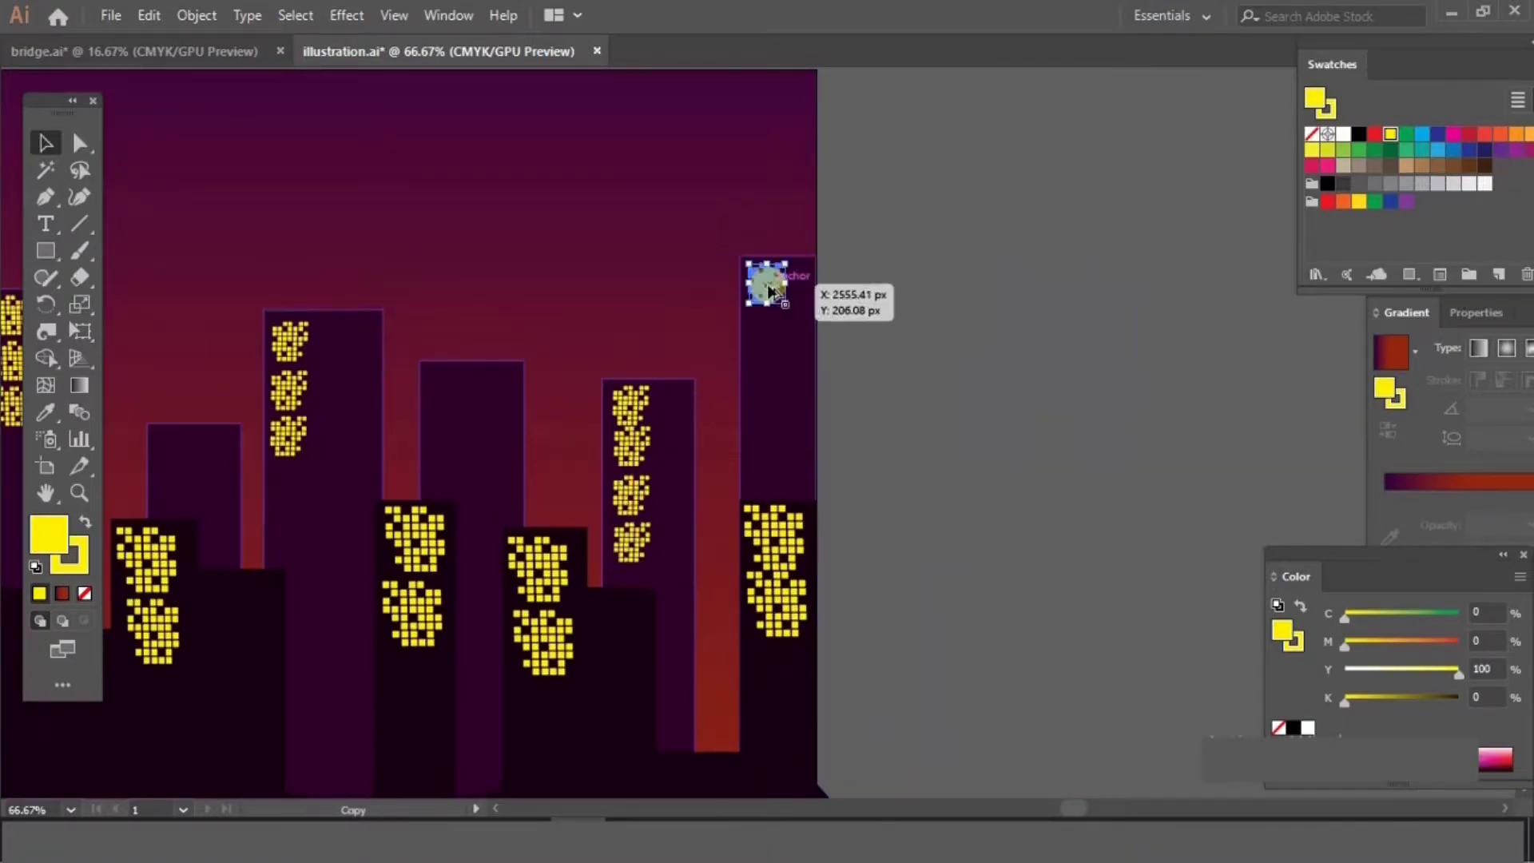
Stack three more copies of the small window cluster below the first one on the rightmost purple tower.
{"action": "left_click_drag", "start_coordinate": [769, 292], "coordinate": [768, 337]}
{"action": "left_click_drag", "start_coordinate": [769, 337], "coordinate": [769, 383]}
{"action": "left_click_drag", "start_coordinate": [769, 383], "coordinate": [769, 429]}
{"action": "scroll", "coordinate": [919, 318], "scroll_direction": "down", "scroll_amount": 5}
{"action": "left_click", "coordinate": [613, 553]}
{"action": "left_click", "coordinate": [456, 389]}
{"action": "scroll", "coordinate": [482, 393], "scroll_direction": "up", "scroll_amount": 3}
{"action": "left_click_drag", "start_coordinate": [448, 354], "coordinate": [431, 376]}
{"action": "scroll", "coordinate": [914, 290], "scroll_direction": "down", "scroll_amount": 3}
{"action": "scroll", "coordinate": [978, 226], "scroll_direction": "up", "scroll_amount": 2}
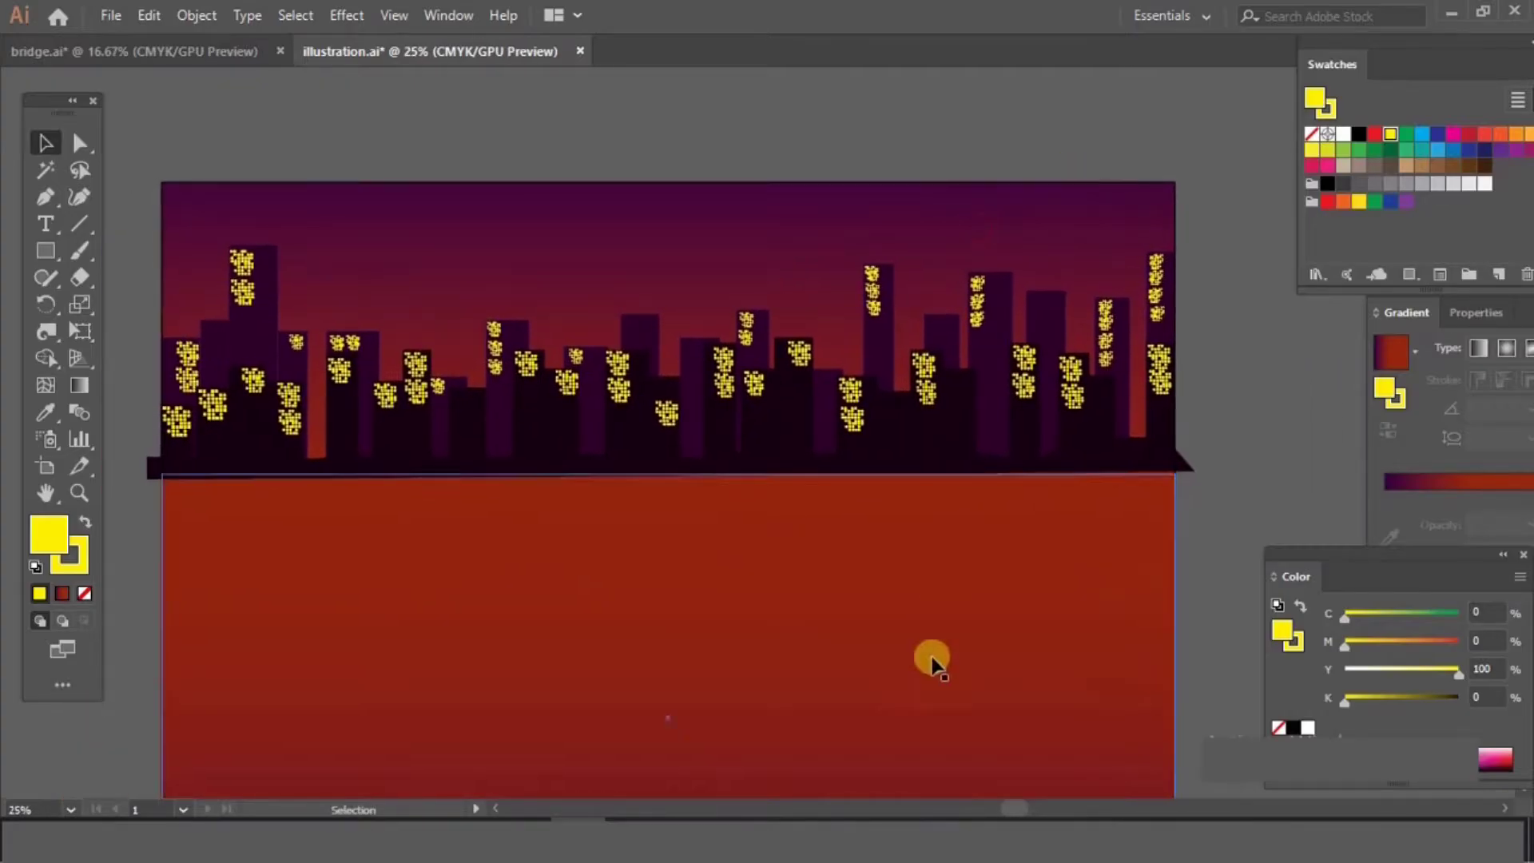
Select all the purple background buildings together with their windows, and save the illustration.
{"action": "left_click", "coordinate": [300, 322]}
{"action": "left_click", "coordinate": [1127, 452], "text": "shift"}
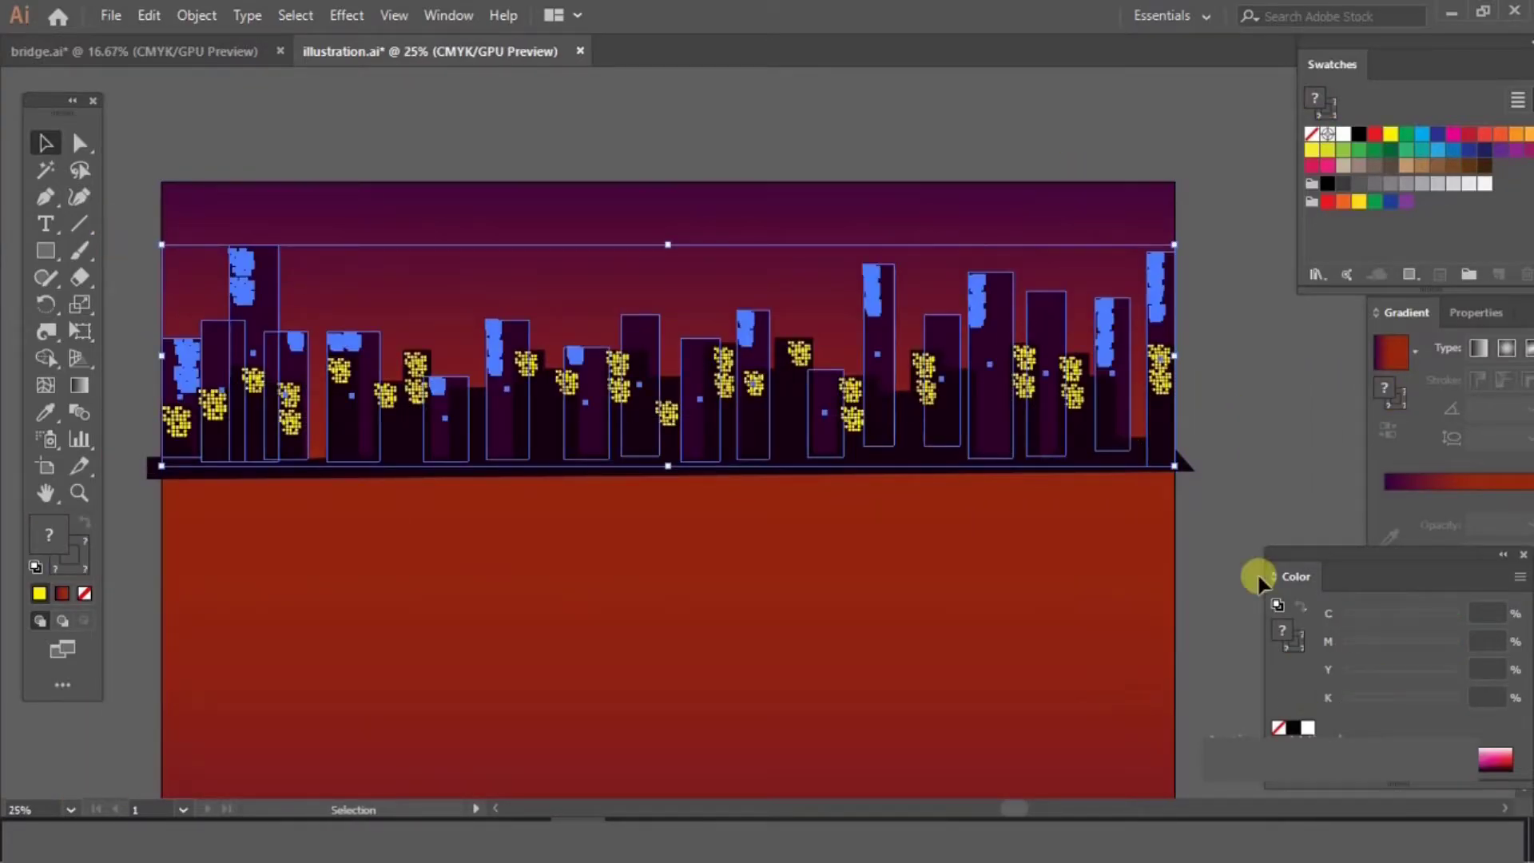
{"action": "key", "text": "ctrl+shift+bracketright"}
{"action": "right_click", "coordinate": [797, 460]}
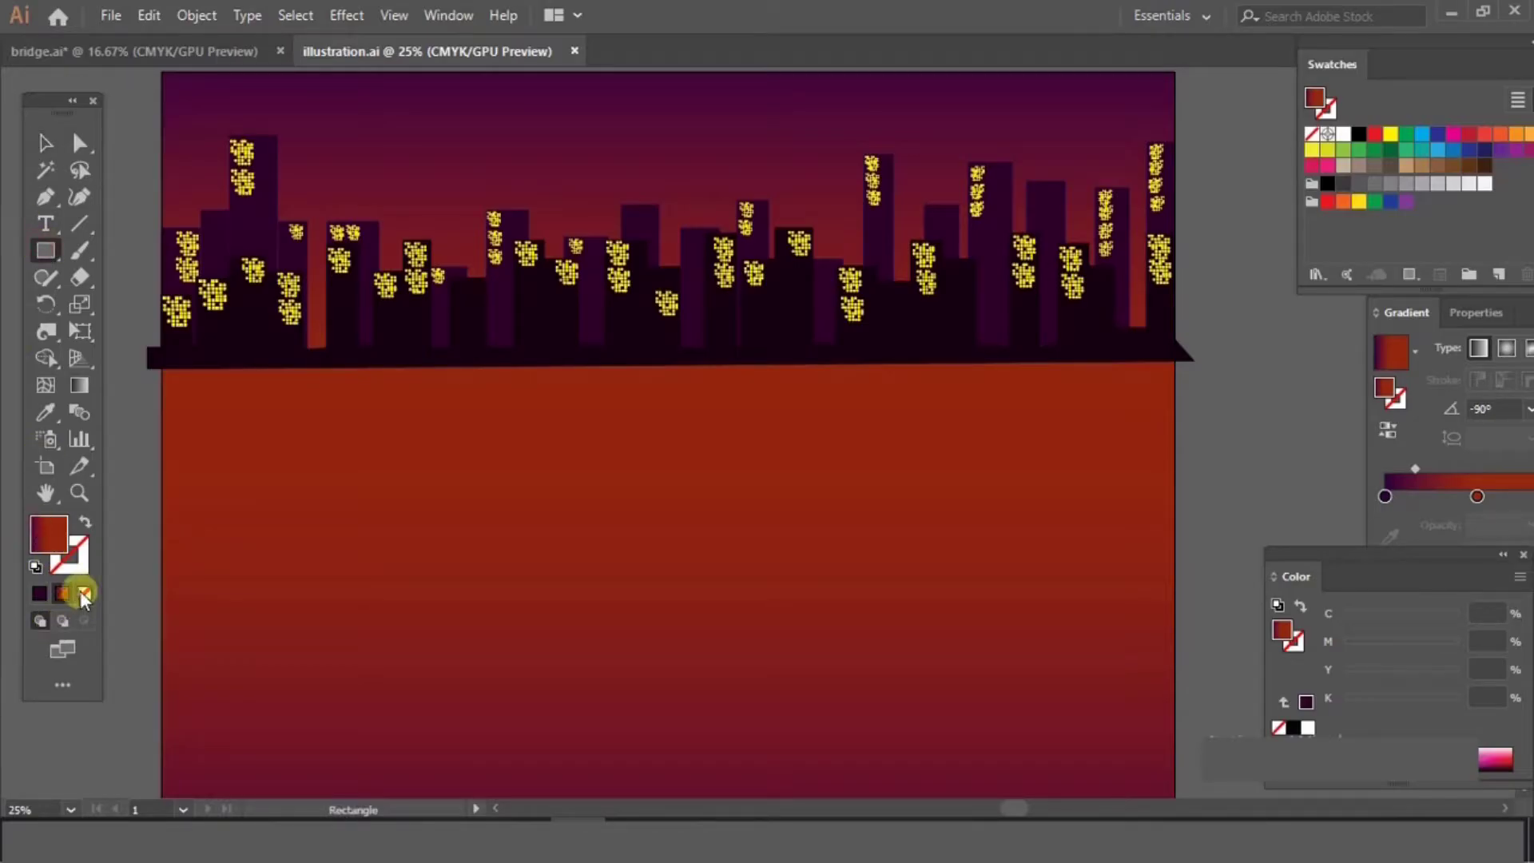
Draw five large rectangles with no fill and a white stroke, spaced across the skyline and taller than most buildings.
{"action": "left_click", "coordinate": [84, 593]}
{"action": "left_click", "coordinate": [1279, 727]}
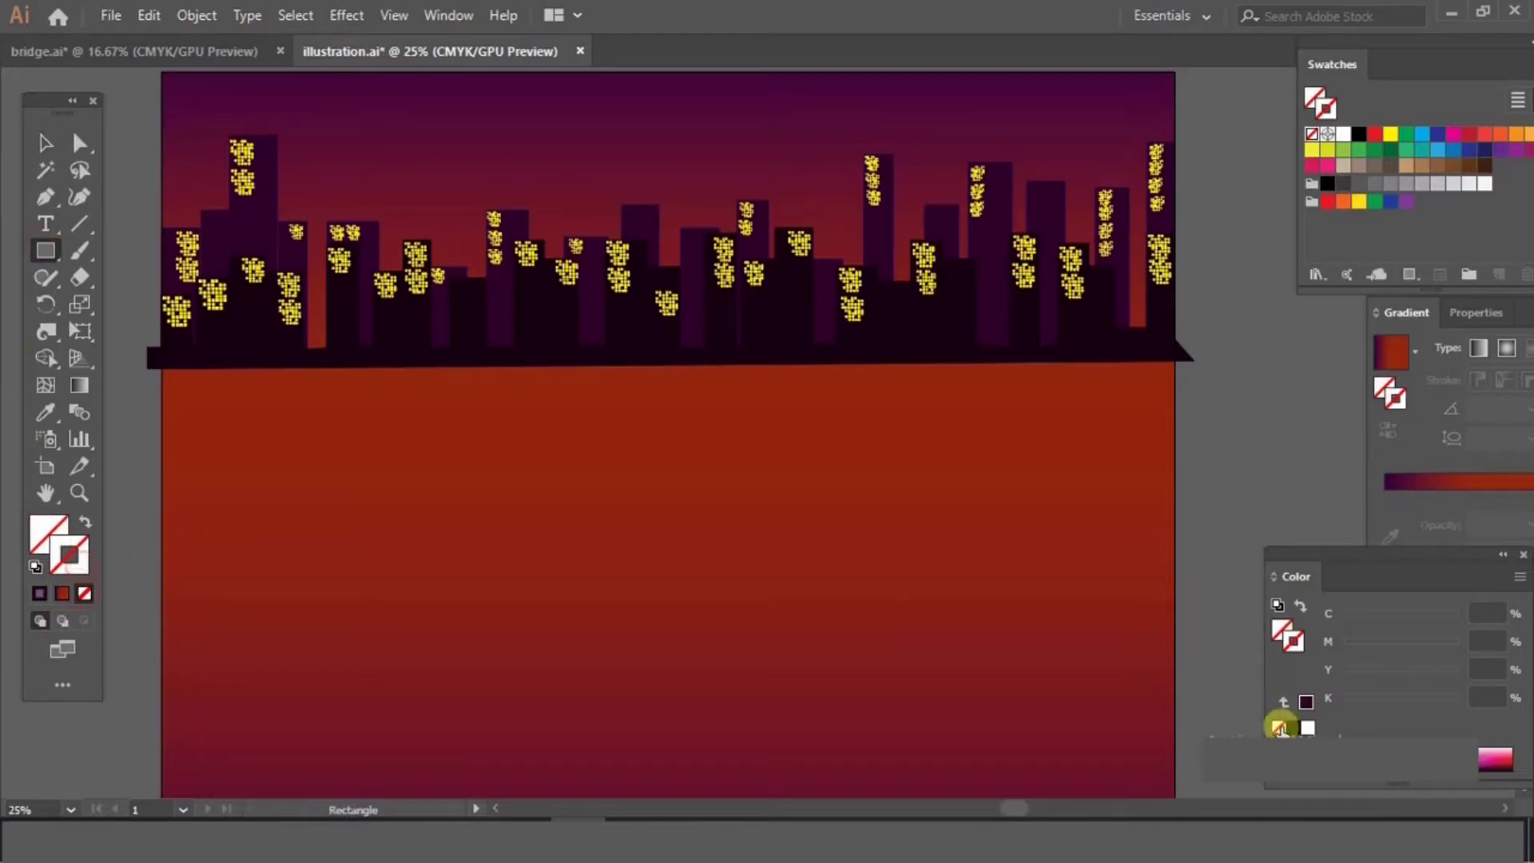
{"action": "left_click", "coordinate": [1305, 728]}
{"action": "left_click_drag", "start_coordinate": [344, 115], "coordinate": [422, 346]}
{"action": "mouse_move", "coordinate": [444, 153]}
{"action": "left_mouse_down"}
{"action": "mouse_move", "coordinate": [477, 199]}
{"action": "mouse_move", "coordinate": [507, 336]}
{"action": "left_mouse_up"}
{"action": "mouse_move", "coordinate": [724, 147]}
{"action": "left_mouse_down"}
{"action": "mouse_move", "coordinate": [818, 339]}
{"action": "mouse_move", "coordinate": [799, 348]}
{"action": "left_mouse_up"}
{"action": "mouse_move", "coordinate": [914, 106]}
{"action": "left_mouse_down"}
{"action": "mouse_move", "coordinate": [993, 264]}
{"action": "mouse_move", "coordinate": [981, 343]}
{"action": "left_mouse_up"}
{"action": "left_click_drag", "start_coordinate": [1065, 95], "coordinate": [1147, 335]}
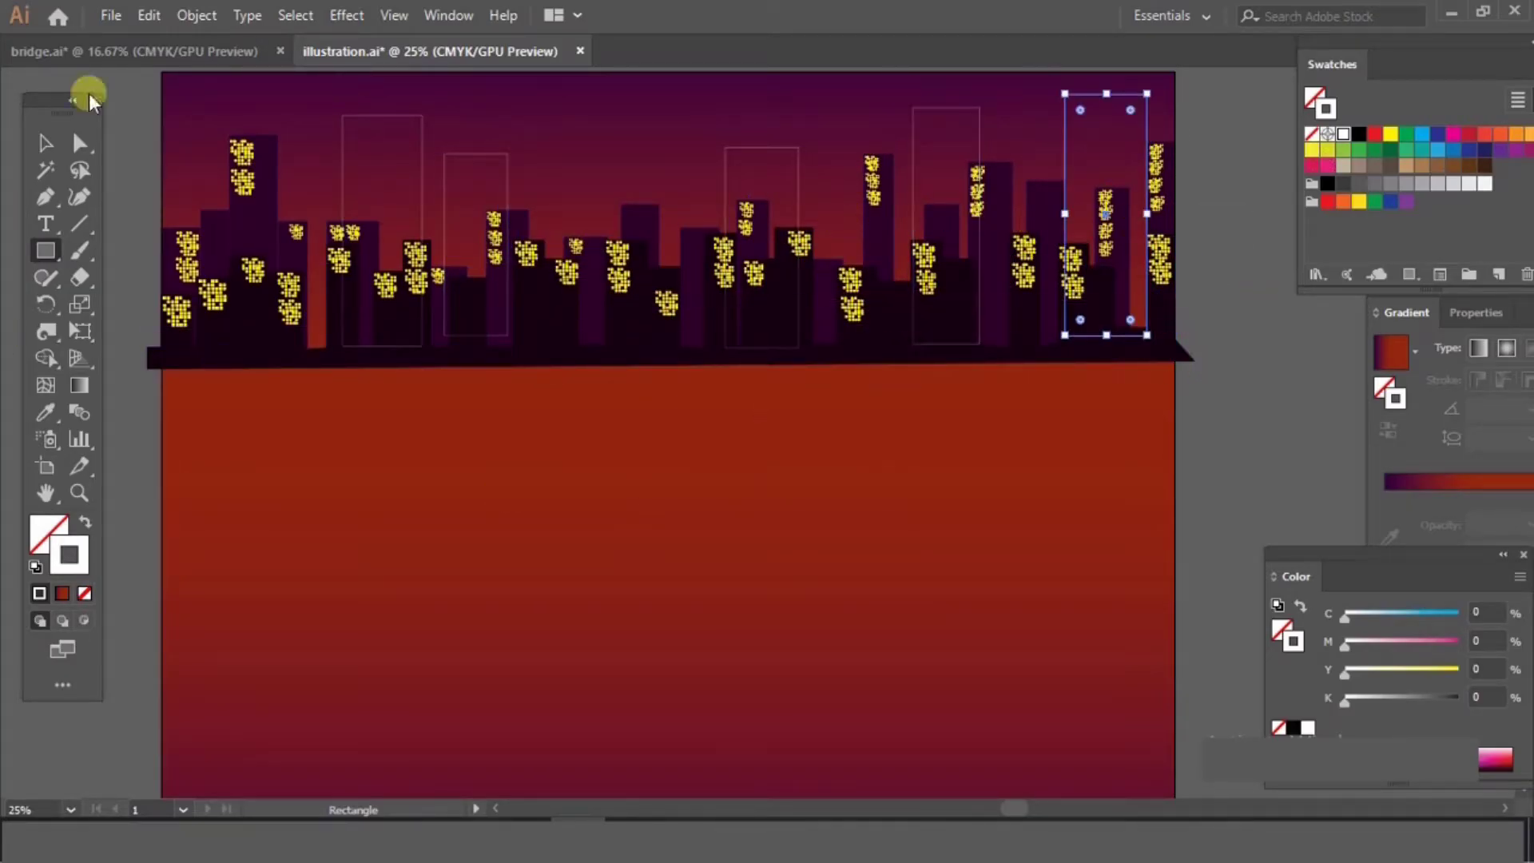
Move the second large outlined rectangle from the left slightly downward.
{"action": "key", "text": "ctrl+equal"}
{"action": "key", "text": "ctrl+equal"}
{"action": "key", "text": "ctrl+equal"}
{"action": "left_click_drag", "start_coordinate": [213, 284], "coordinate": [1031, 284]}
{"action": "left_click_drag", "start_coordinate": [213, 312], "coordinate": [1038, 298]}
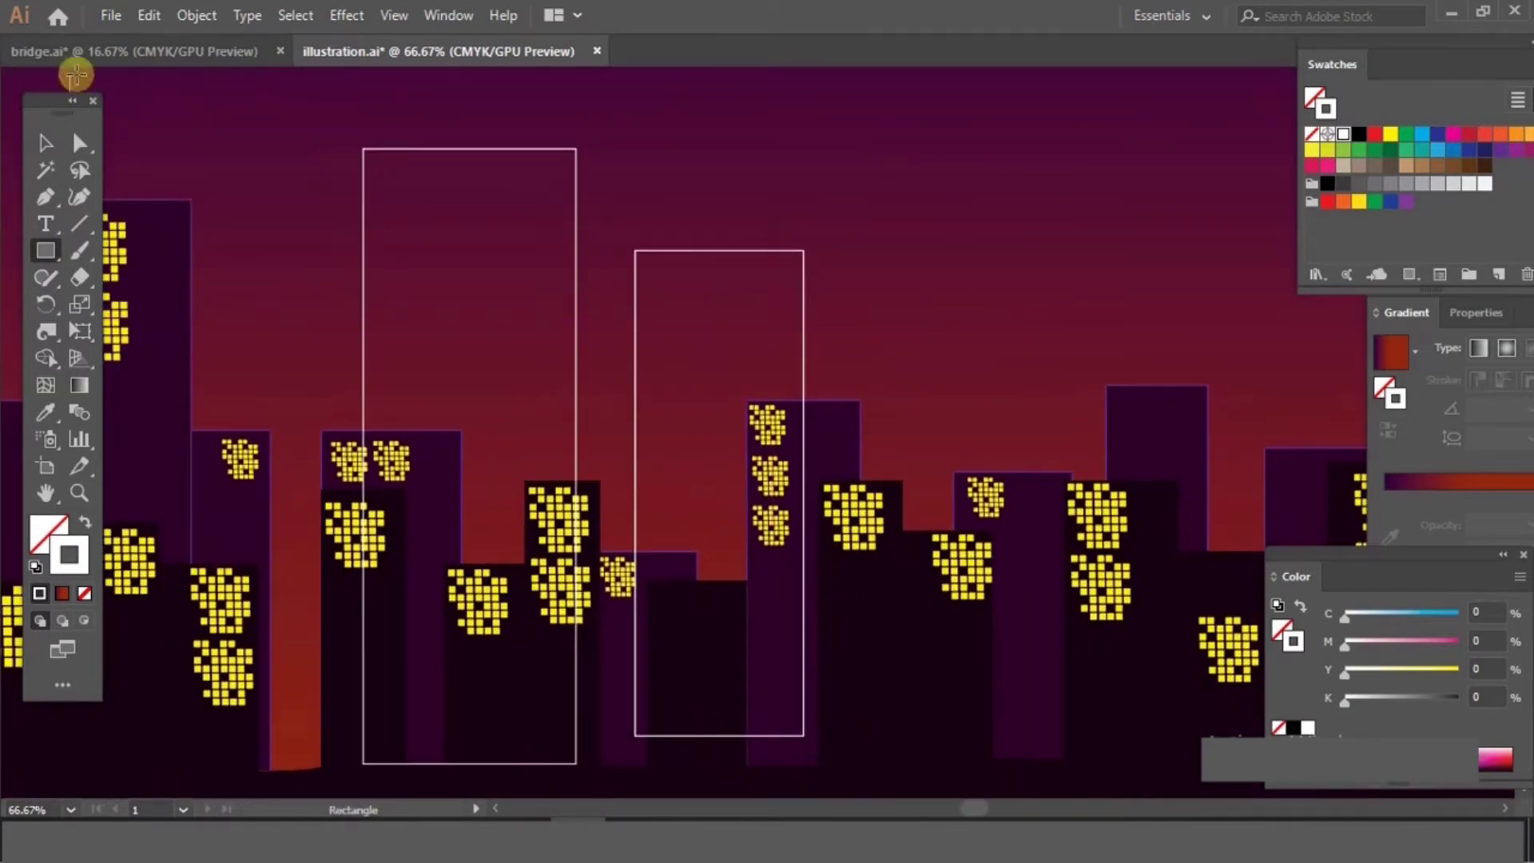
{"action": "left_click", "coordinate": [46, 143]}
{"action": "left_click", "coordinate": [767, 250]}
{"action": "left_click_drag", "start_coordinate": [720, 492], "coordinate": [720, 524]}
Stack two progressively narrower rectangles and an ellipse on the upper edge of the lowered rectangle as a domed tower top.
{"action": "key", "text": "m"}
{"action": "left_click_drag", "start_coordinate": [644, 256], "coordinate": [781, 271]}
{"action": "left_click_drag", "start_coordinate": [46, 250], "coordinate": [154, 298]}
{"action": "left_click_drag", "start_coordinate": [657, 174], "coordinate": [784, 264]}
Select the tower rectangle, the two smaller rectangles and the ellipse, and merge them into one outline with Shape Builder.
{"action": "left_click", "coordinate": [45, 143]}
{"action": "left_click", "coordinate": [1031, 202]}
{"action": "left_click_drag", "start_coordinate": [810, 349], "coordinate": [810, 350]}
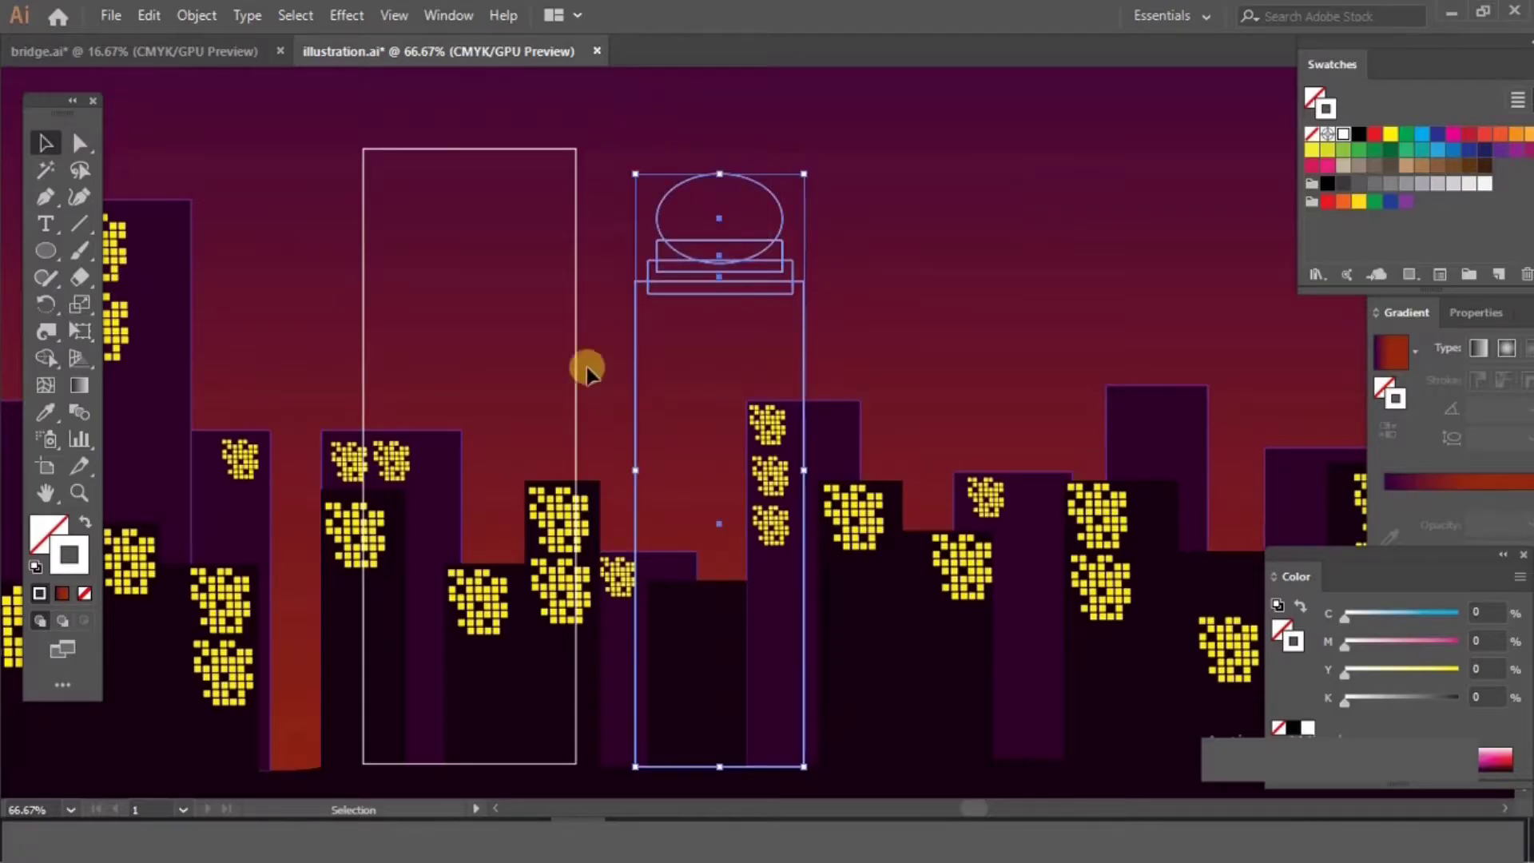
{"action": "left_click", "coordinate": [45, 360]}
{"action": "mouse_move", "coordinate": [714, 218]}
{"action": "left_mouse_down"}
{"action": "mouse_move", "coordinate": [731, 324]}
{"action": "mouse_move", "coordinate": [748, 232]}
{"action": "mouse_move", "coordinate": [764, 262]}
{"action": "mouse_move", "coordinate": [713, 274]}
{"action": "mouse_move", "coordinate": [690, 241]}
{"action": "mouse_move", "coordinate": [660, 270]}
{"action": "left_mouse_up"}
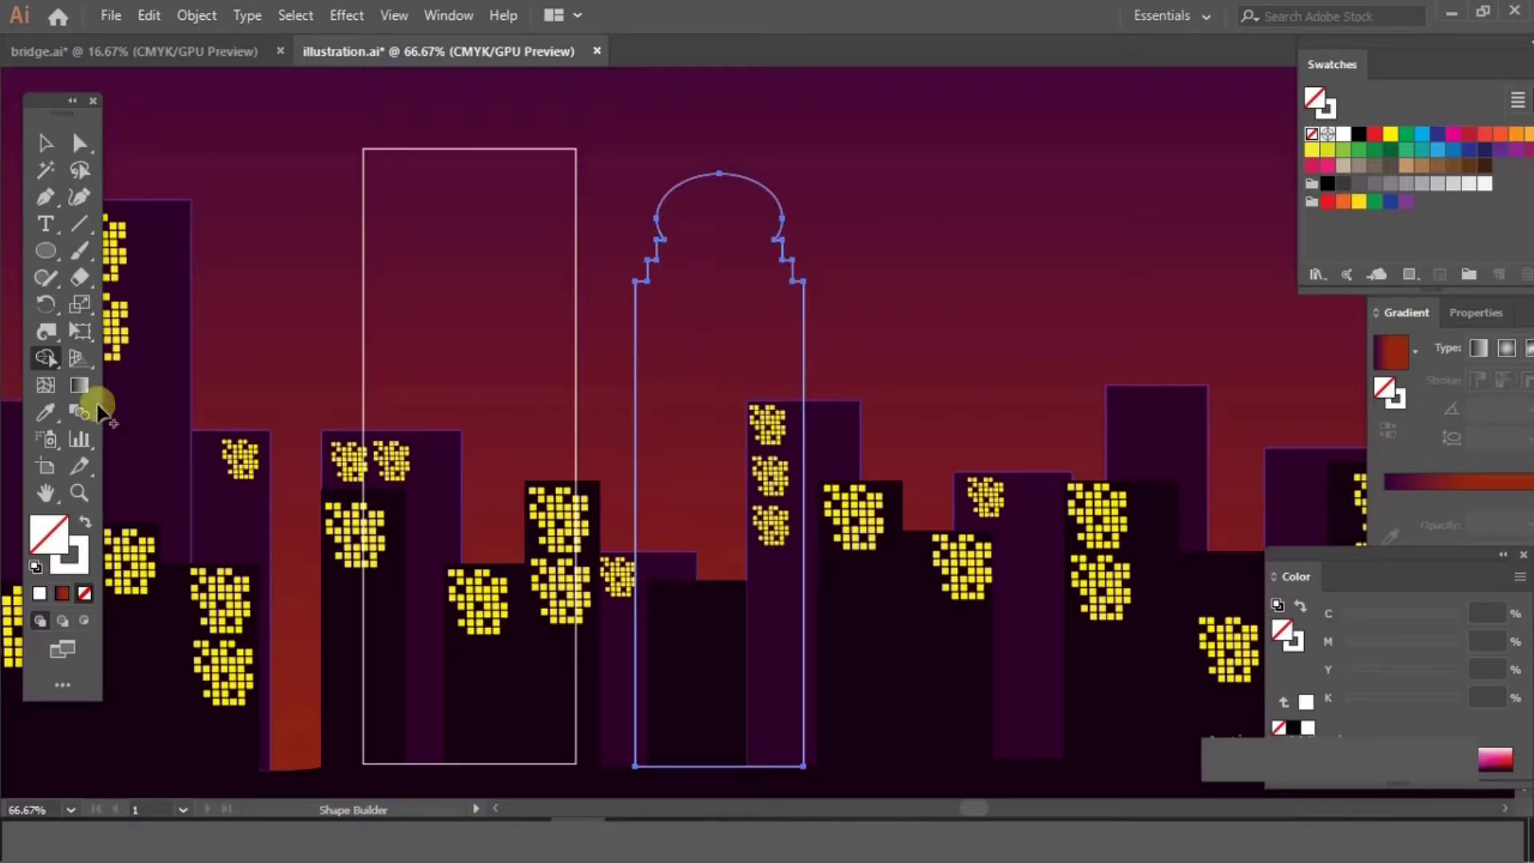
Lower the upper edge of the third large outlined rectangle and narrow it slightly.
{"action": "left_click", "coordinate": [51, 149]}
{"action": "left_click", "coordinate": [1128, 295]}
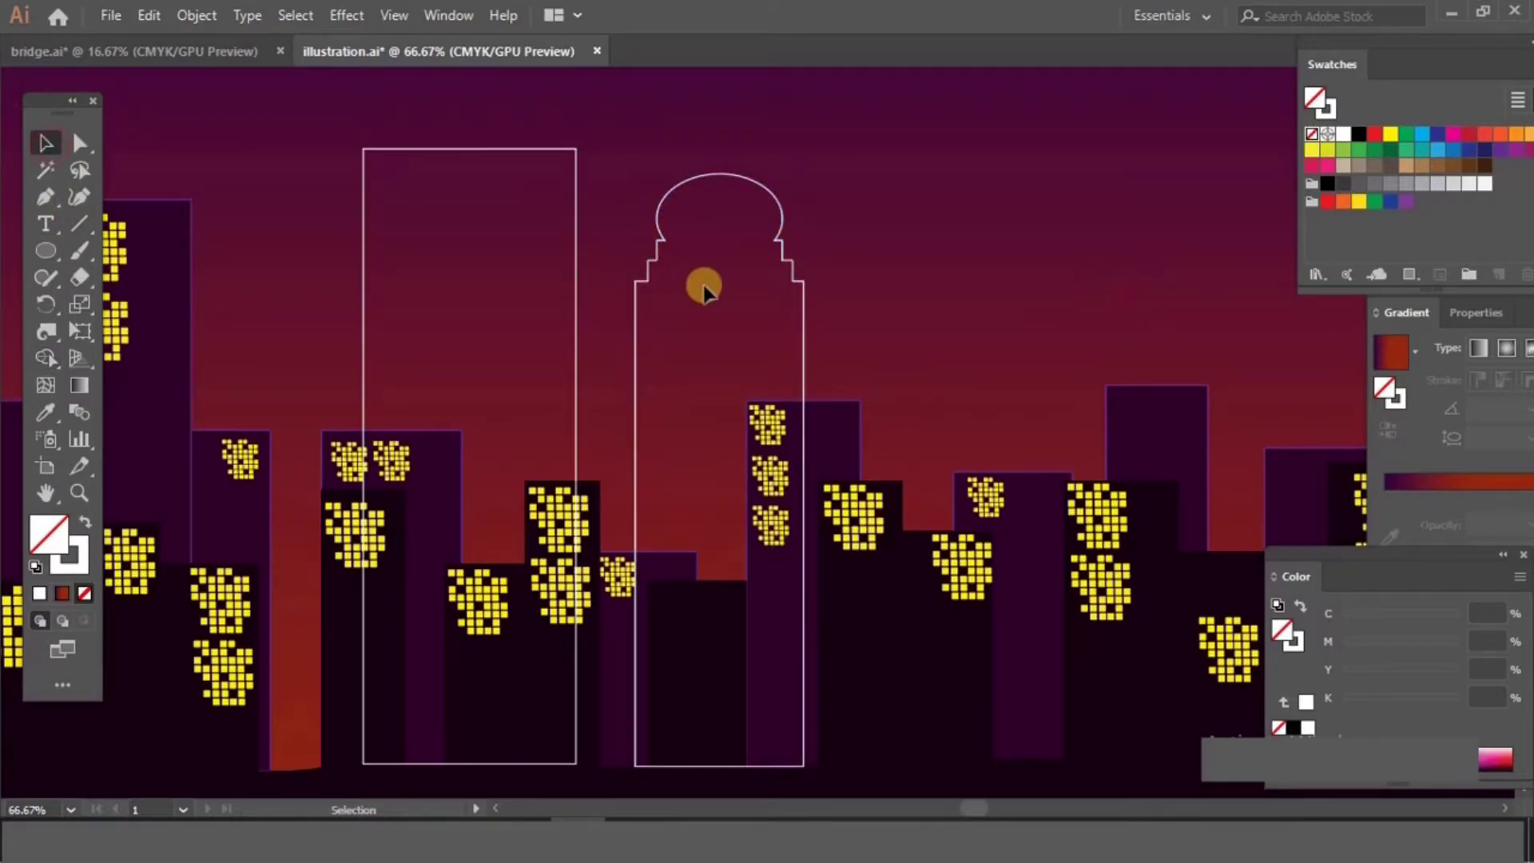
{"action": "key", "text": "space"}
{"action": "left_click_drag", "start_coordinate": [907, 420], "coordinate": [906, 424]}
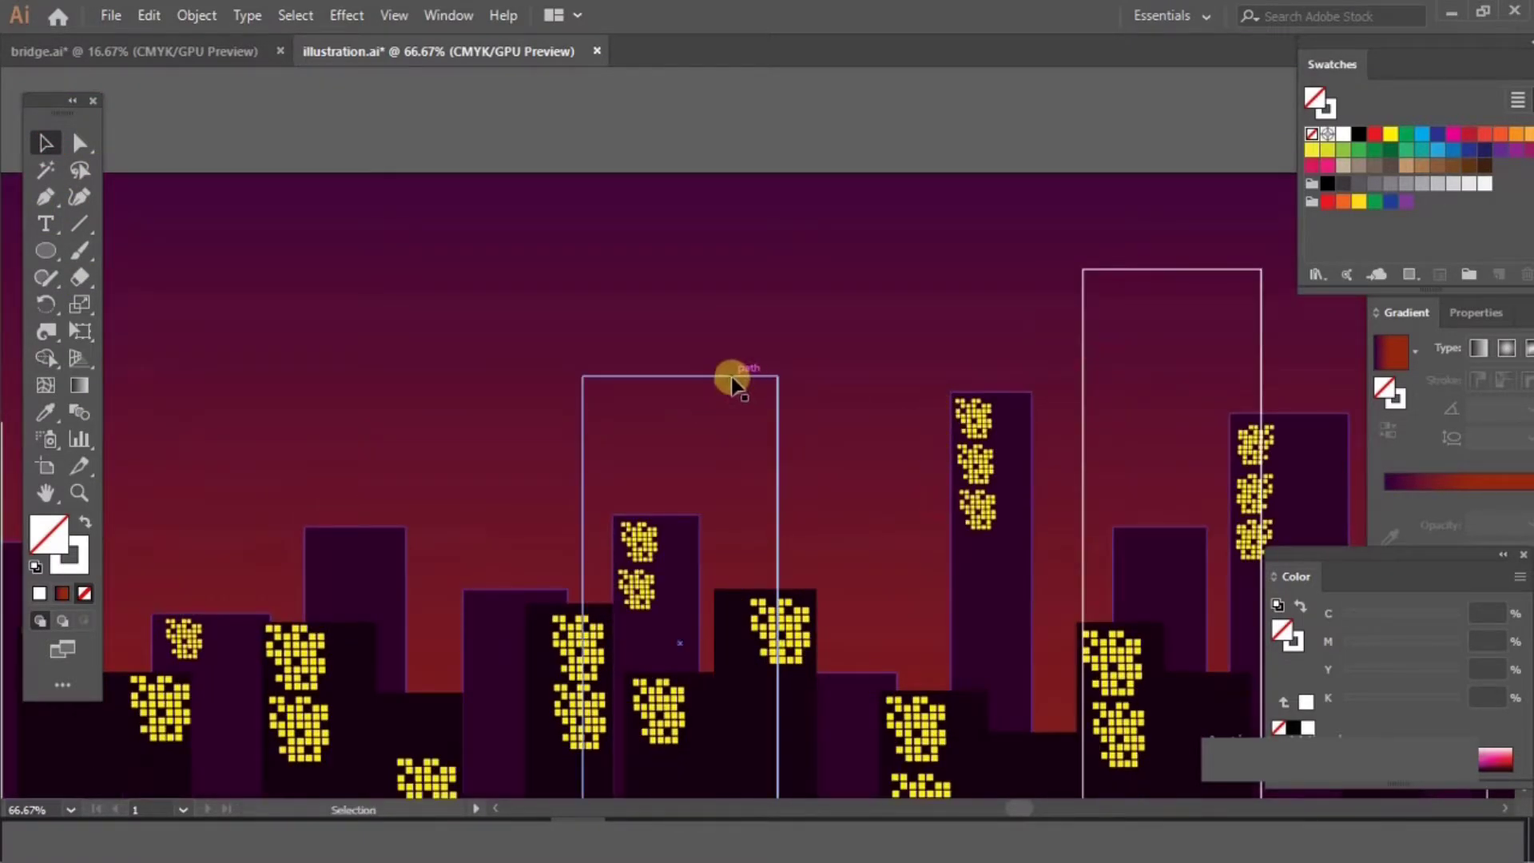
{"action": "left_click_drag", "start_coordinate": [729, 376], "coordinate": [729, 435]}
{"action": "left_click_drag", "start_coordinate": [778, 659], "coordinate": [756, 659]}
Stack three progressively narrower rectangles on the upper edge of the third outlined rectangle.
{"action": "left_click_drag", "start_coordinate": [53, 250], "coordinate": [112, 251]}
{"action": "mouse_move", "coordinate": [589, 391]}
{"action": "left_mouse_down"}
{"action": "mouse_move", "coordinate": [749, 423]}
{"action": "mouse_move", "coordinate": [740, 400]}
{"action": "left_mouse_up"}
{"action": "key", "text": "ctrl+z"}
{"action": "left_click_drag", "start_coordinate": [597, 375], "coordinate": [737, 403]}
{"action": "left_click_drag", "start_coordinate": [605, 316], "coordinate": [728, 380]}
Draw a triangular roof above the stacked rectangles with the Pen tool, and add a thin pointed spire on its peak.
{"action": "key", "text": "p"}
{"action": "left_click", "coordinate": [606, 316]}
{"action": "left_click", "coordinate": [668, 235]}
{"action": "left_click", "coordinate": [729, 315]}
{"action": "left_click", "coordinate": [605, 315]}
{"action": "left_click", "coordinate": [658, 245]}
{"action": "left_click", "coordinate": [668, 152]}
{"action": "left_click", "coordinate": [678, 246]}
{"action": "left_click", "coordinate": [659, 245]}
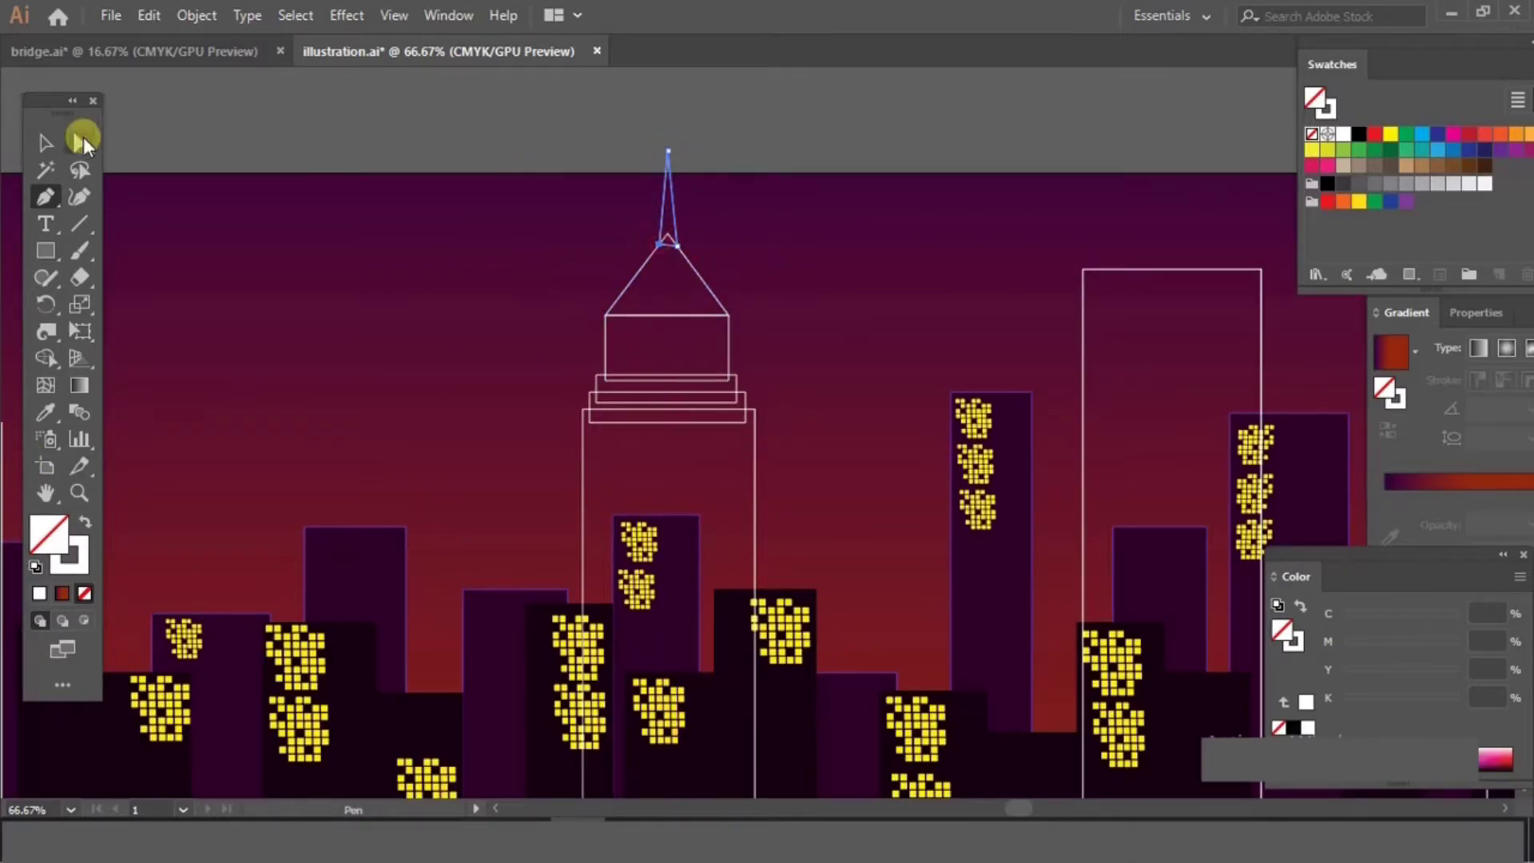
Select the tower rectangle, stacked rectangles, roof and spire, and merge them into one outline with Shape Builder.
{"action": "key", "text": "v"}
{"action": "left_click", "coordinate": [320, 124]}
{"action": "left_click_drag", "start_coordinate": [779, 478], "coordinate": [779, 478]}
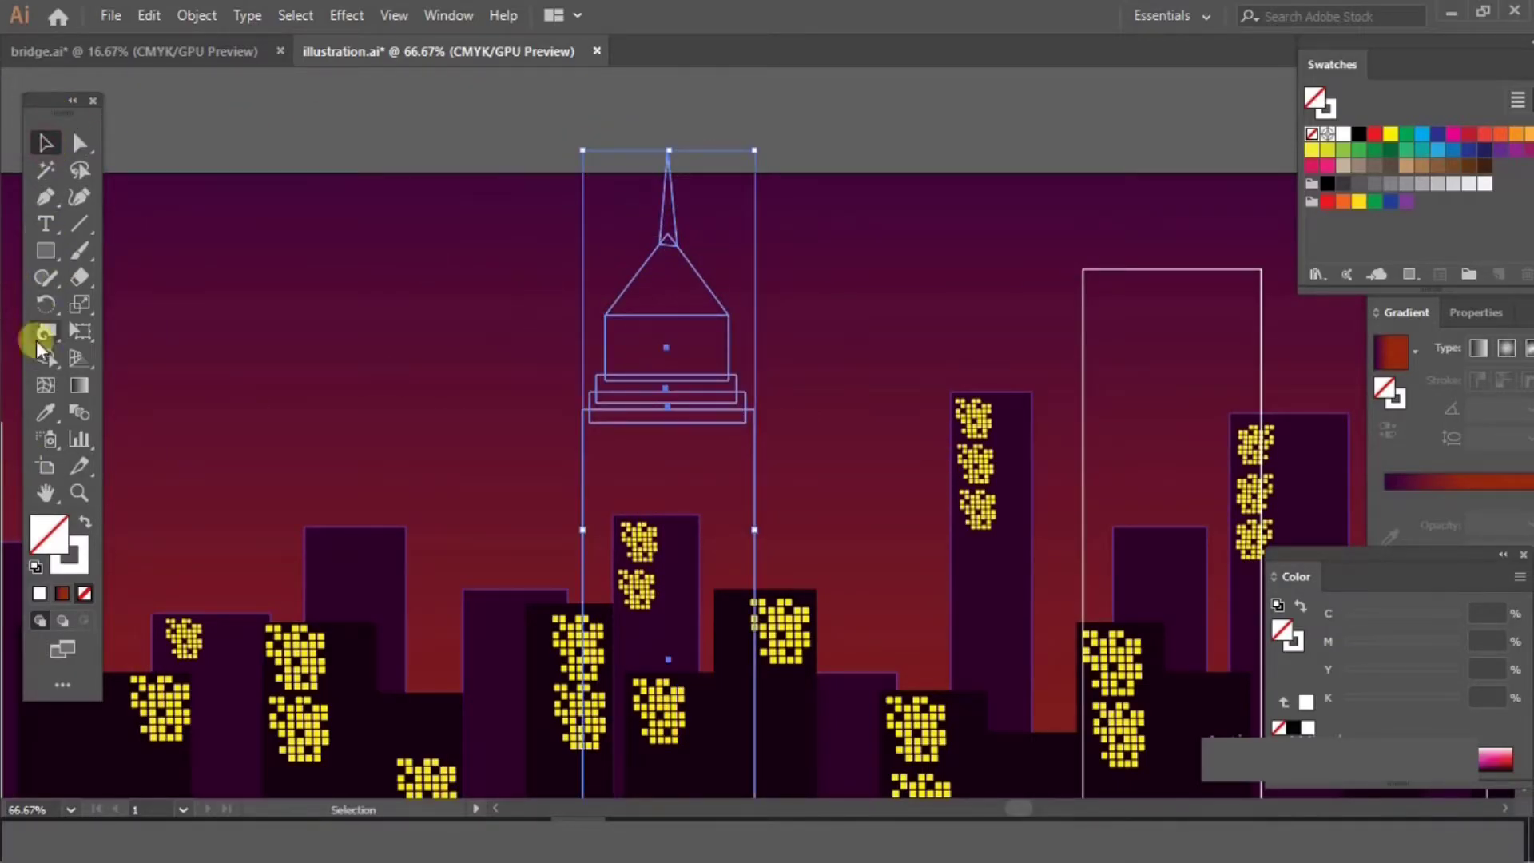
{"action": "left_click", "coordinate": [48, 361]}
{"action": "left_click_drag", "start_coordinate": [671, 228], "coordinate": [671, 448]}
{"action": "left_click", "coordinate": [81, 279]}
{"action": "left_click", "coordinate": [47, 144]}
Scale the spired tower outline down a little.
{"action": "left_click", "coordinate": [309, 131]}
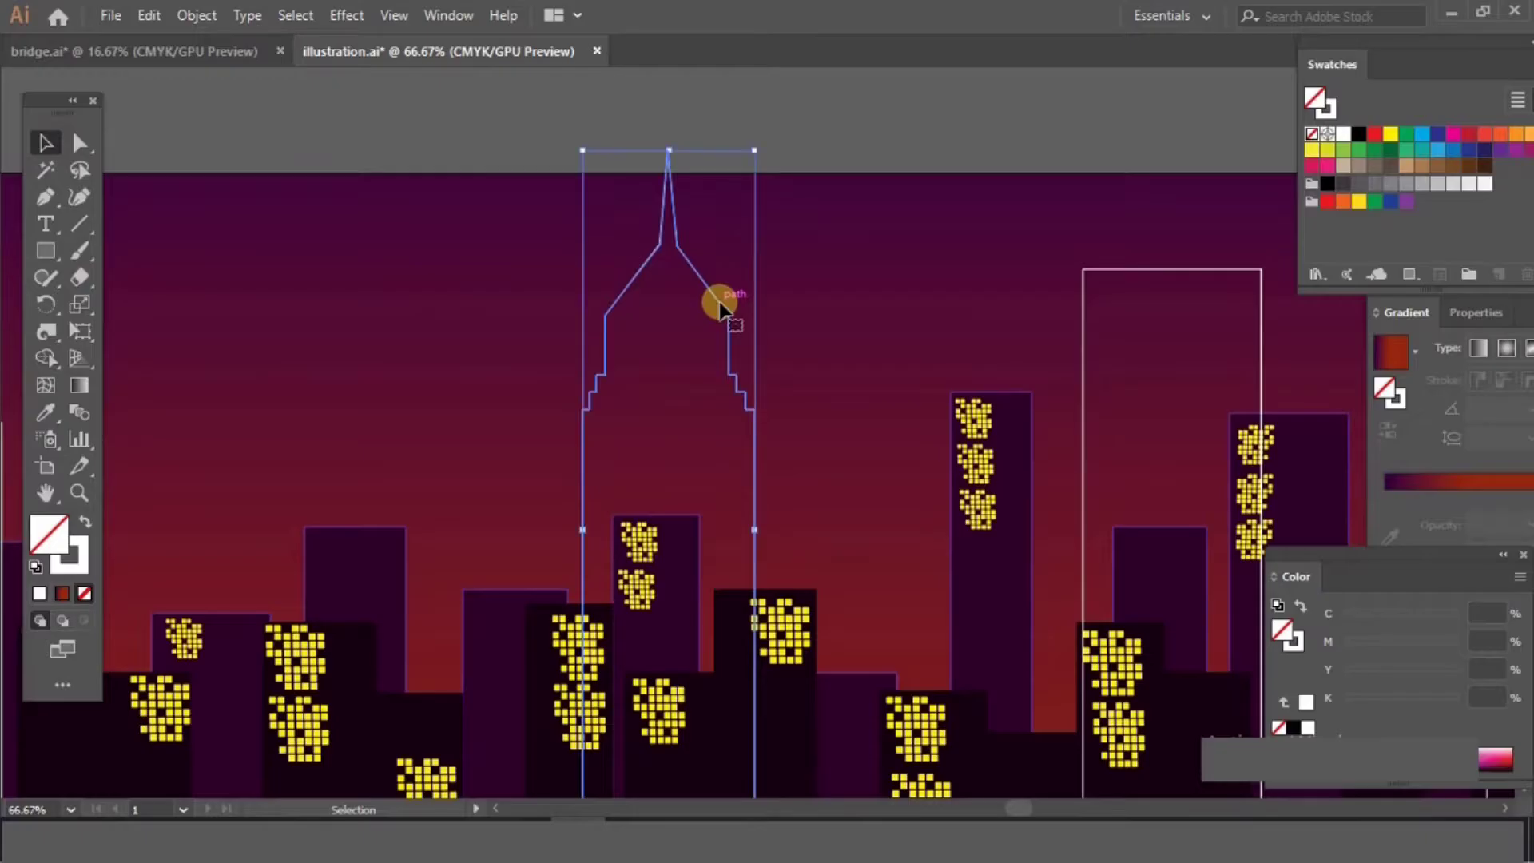
{"action": "left_click_drag", "start_coordinate": [755, 152], "coordinate": [730, 240]}
{"action": "left_click", "coordinate": [788, 170]}
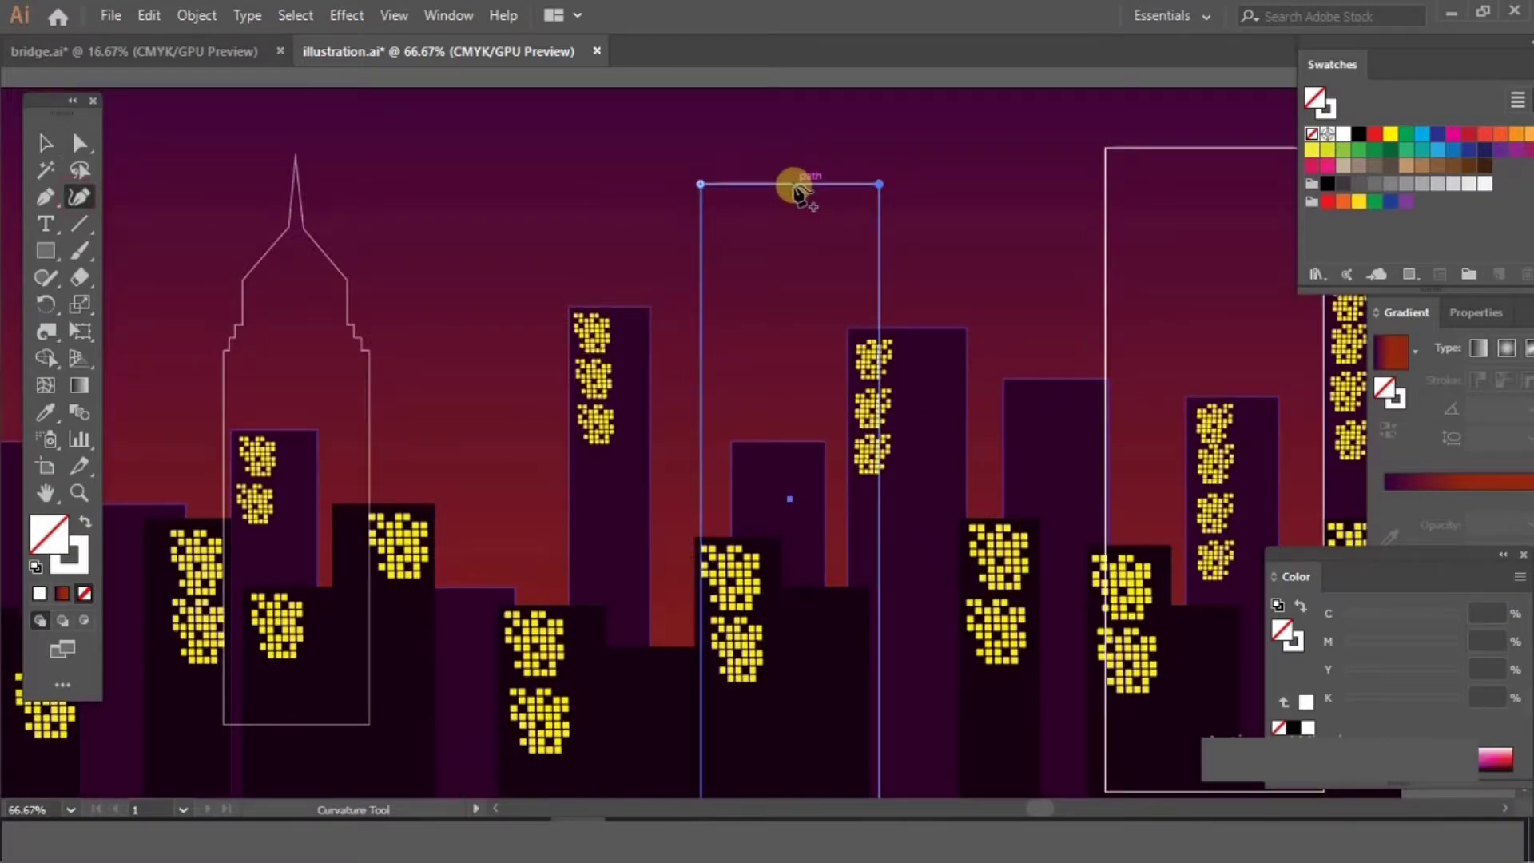
Curve the upper edge of the fourth outlined rectangle into a shallow arch with the Curvature tool.
{"action": "left_click", "coordinate": [793, 184]}
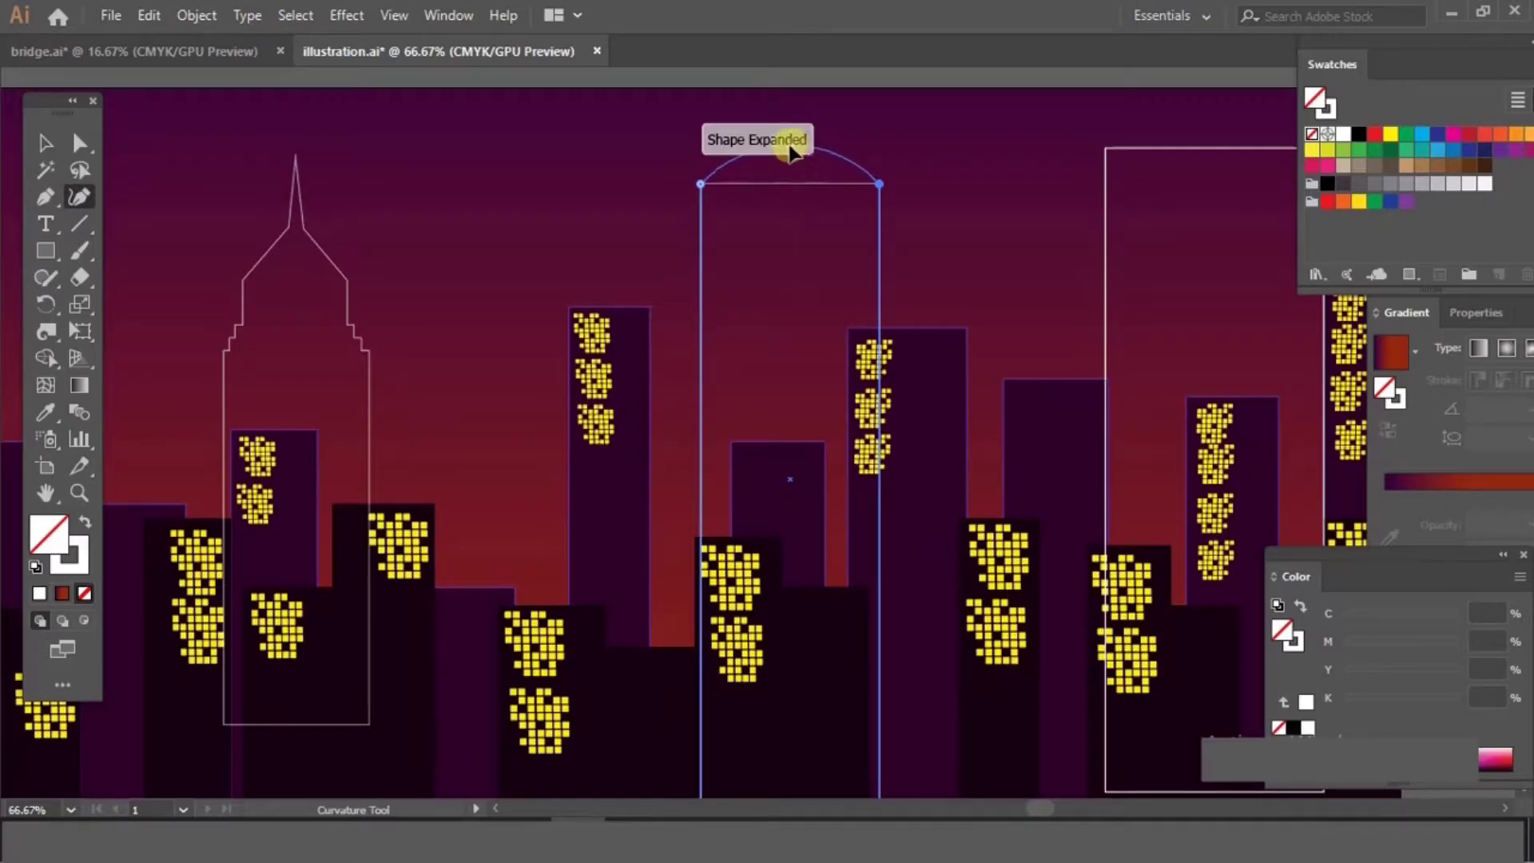
{"action": "left_click_drag", "start_coordinate": [959, 264], "coordinate": [642, 326]}
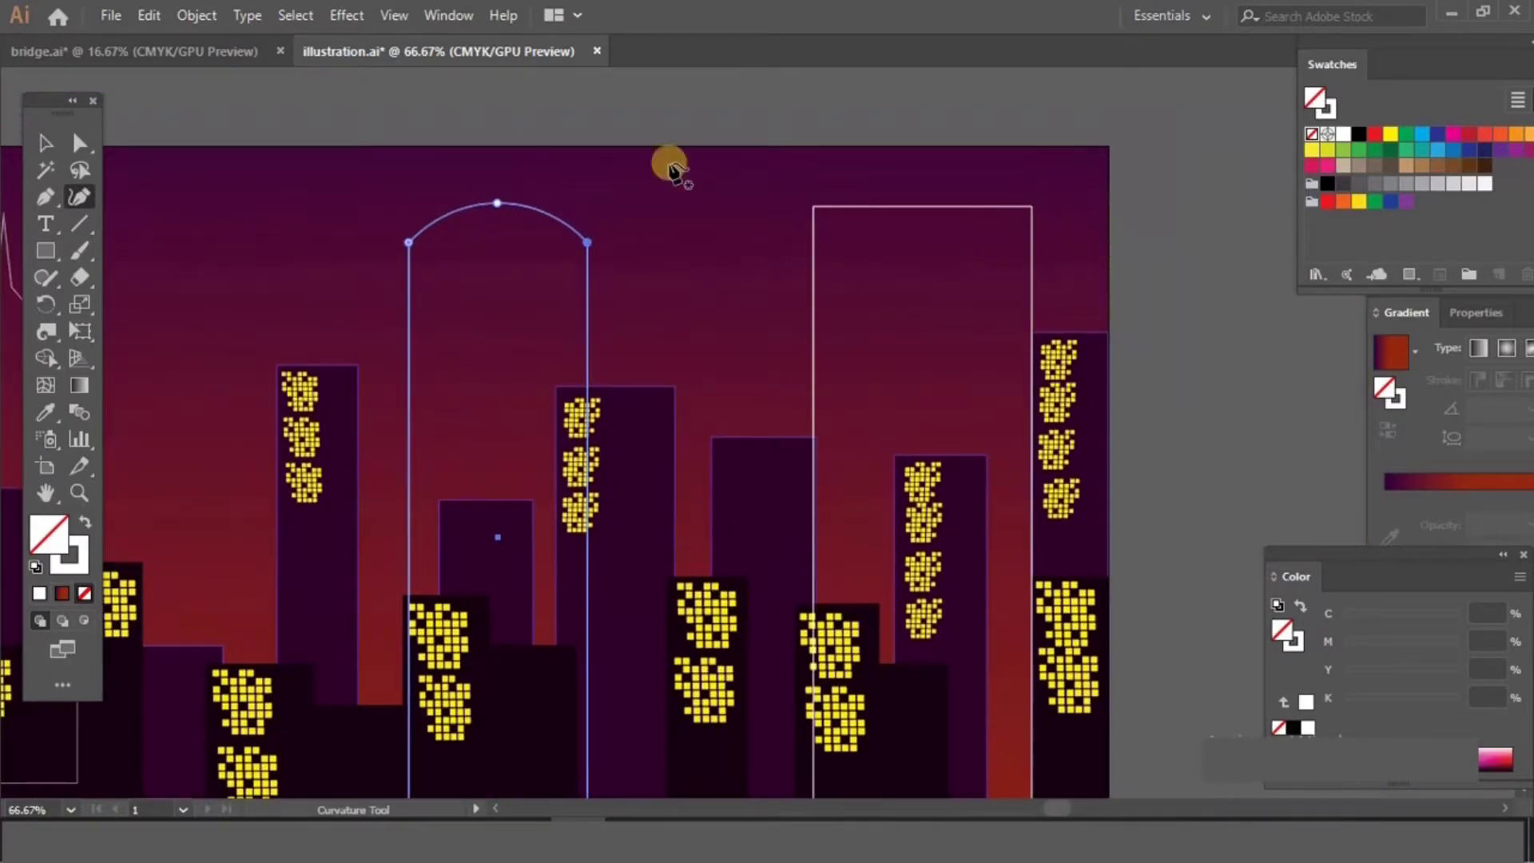
Slant the tops of the fifth and first outlined rectangles and two purple buildings by lowering one upper corner of each.
{"action": "left_click", "coordinate": [77, 142]}
{"action": "left_click", "coordinate": [587, 241]}
{"action": "left_click", "coordinate": [815, 234]}
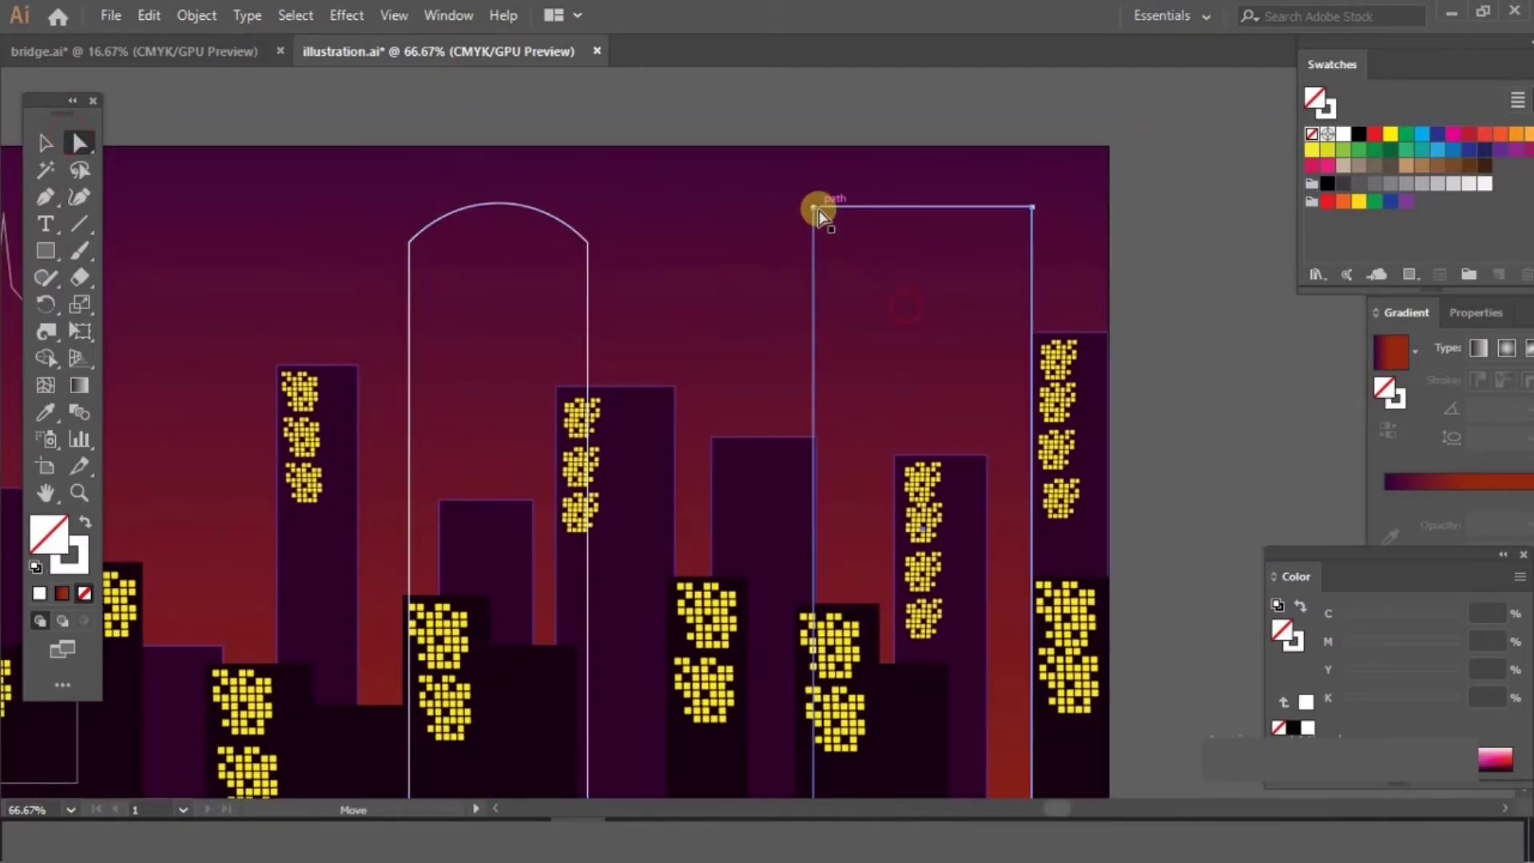
{"action": "left_click_drag", "start_coordinate": [817, 210], "coordinate": [815, 275]}
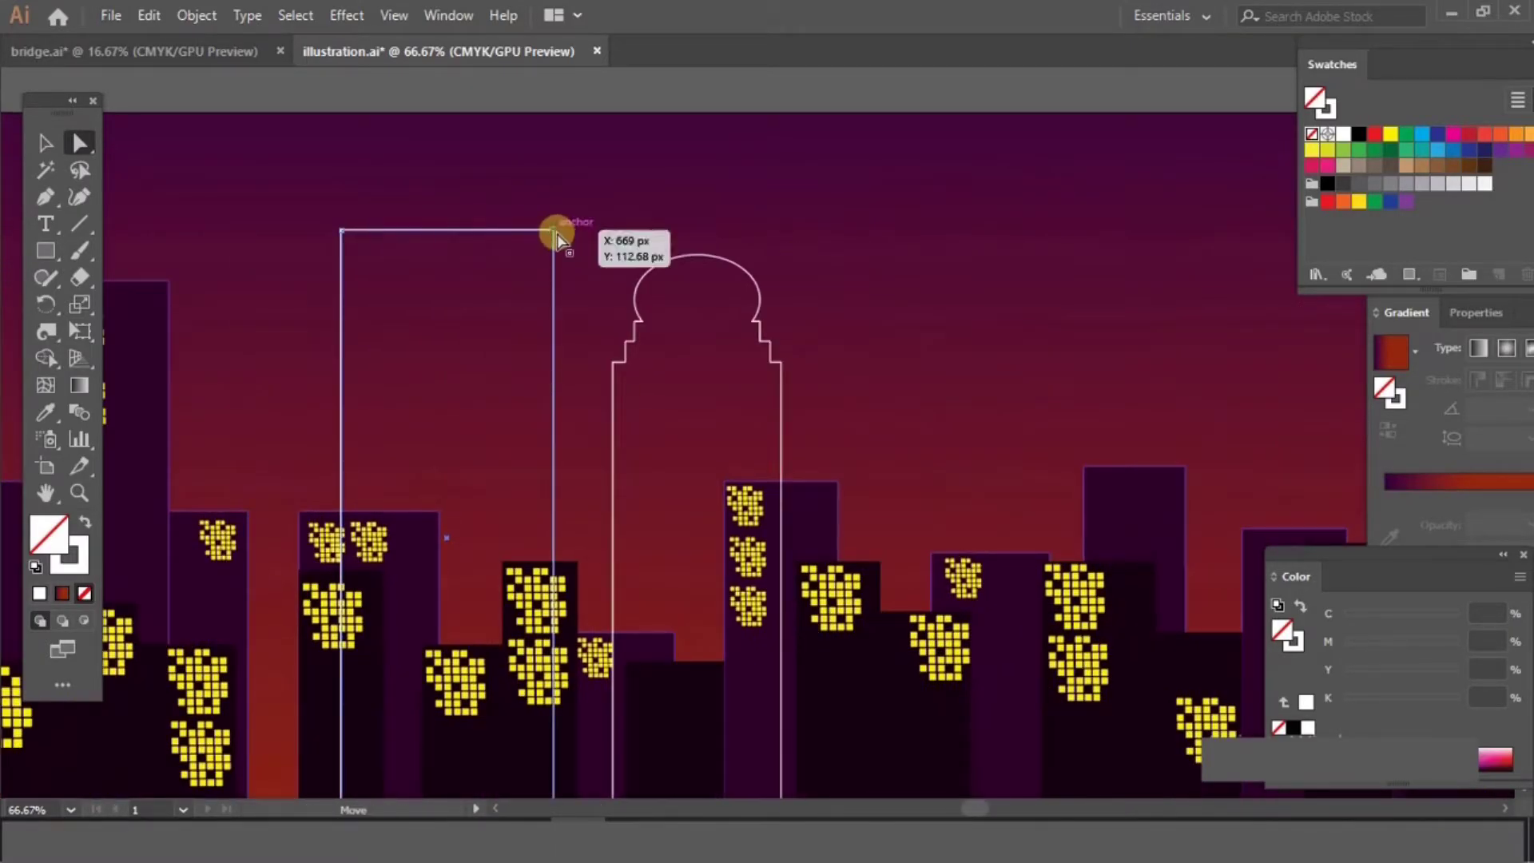
{"action": "left_click_drag", "start_coordinate": [555, 233], "coordinate": [548, 298]}
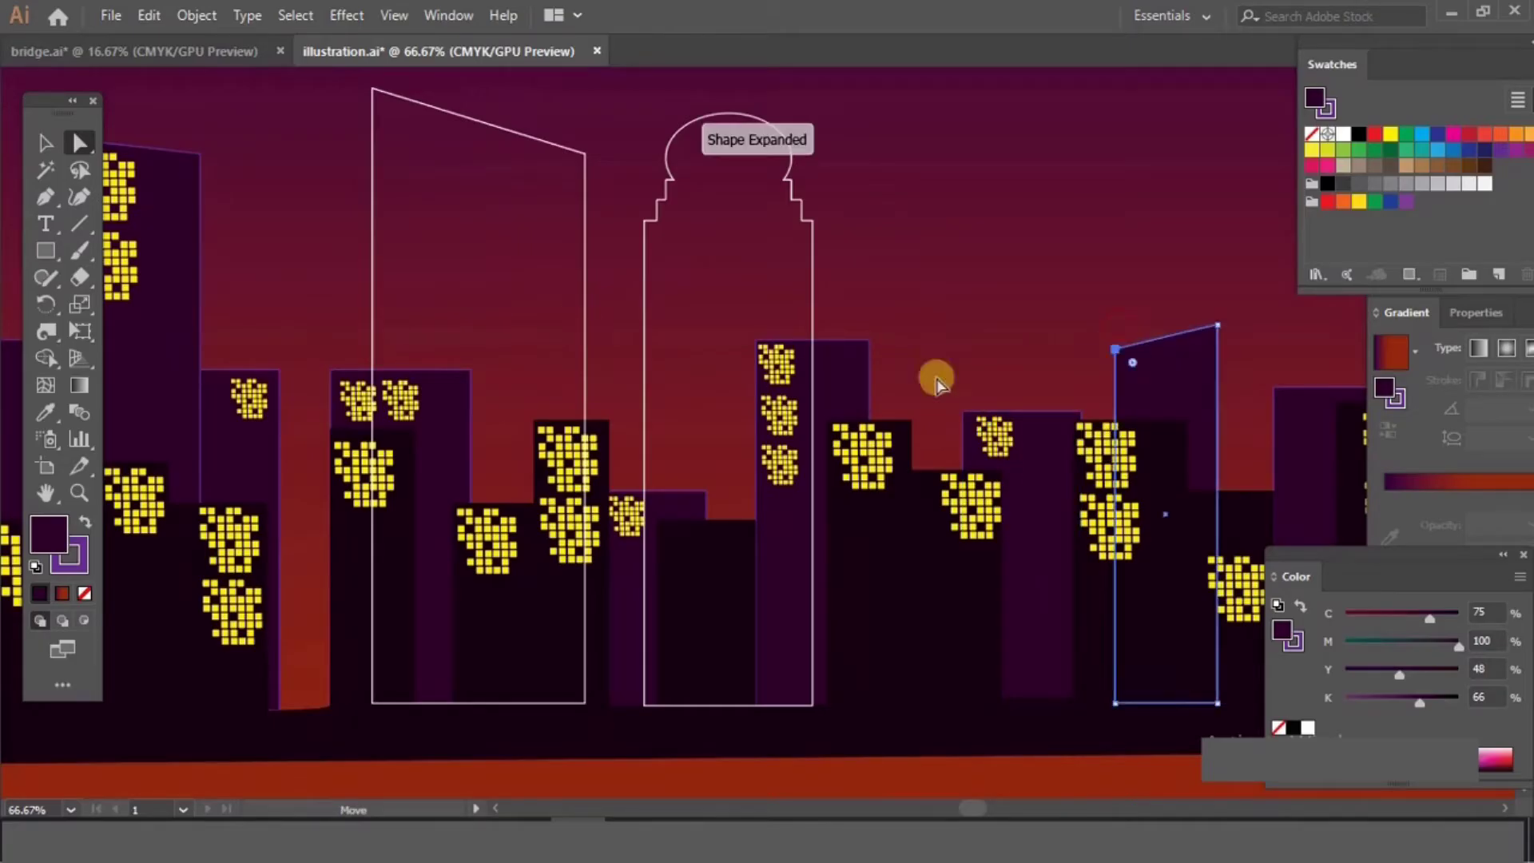
Round the tops of three purple buildings with the Curvature tool, and narrow the first and last slanted tower outlines.
{"action": "left_click", "coordinate": [1029, 413]}
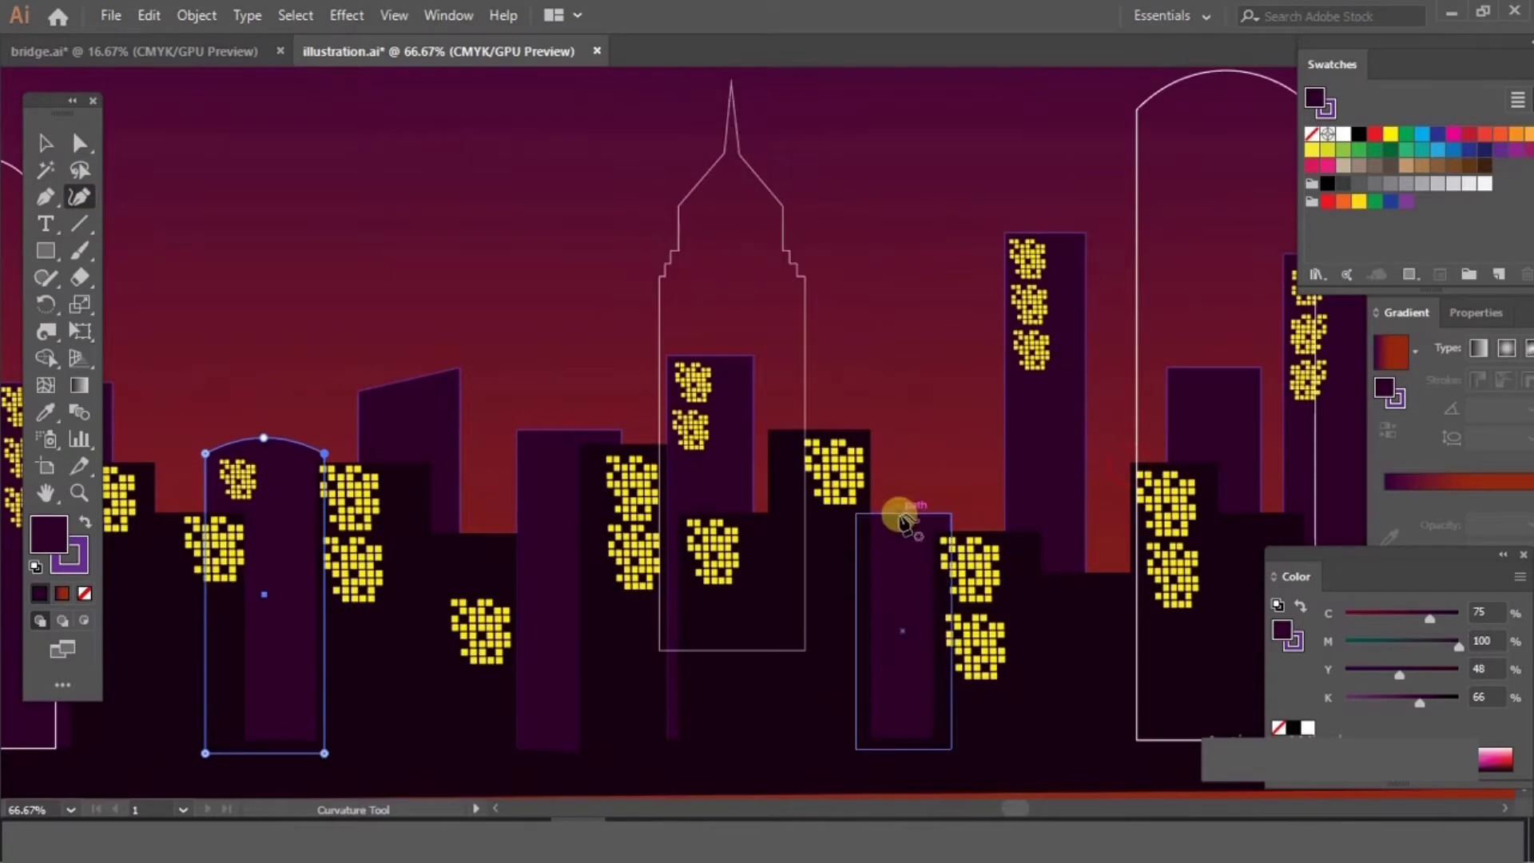
{"action": "left_click", "coordinate": [899, 511]}
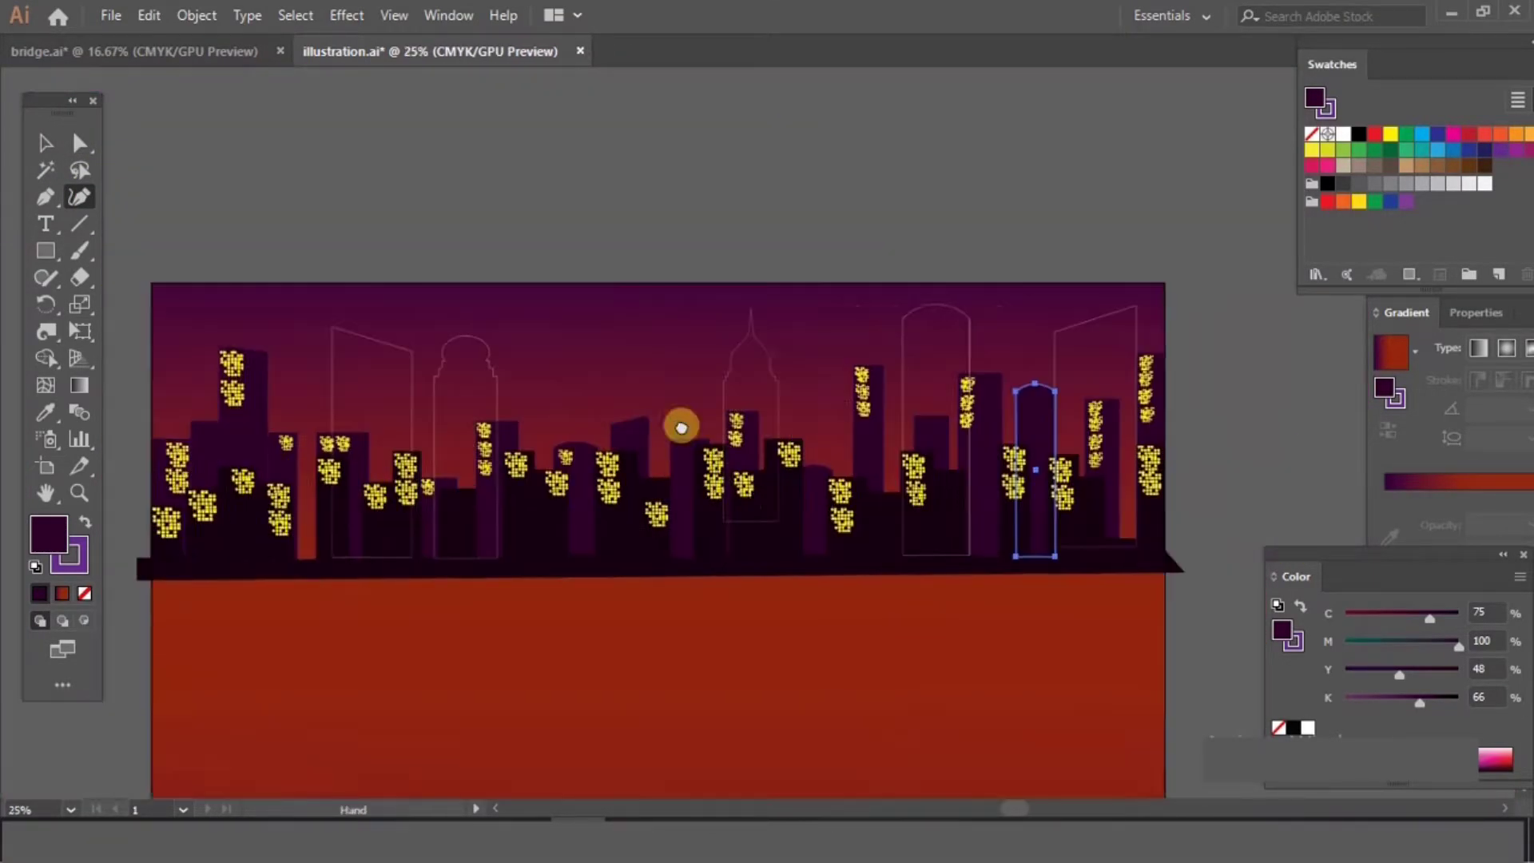
{"action": "key", "text": "v"}
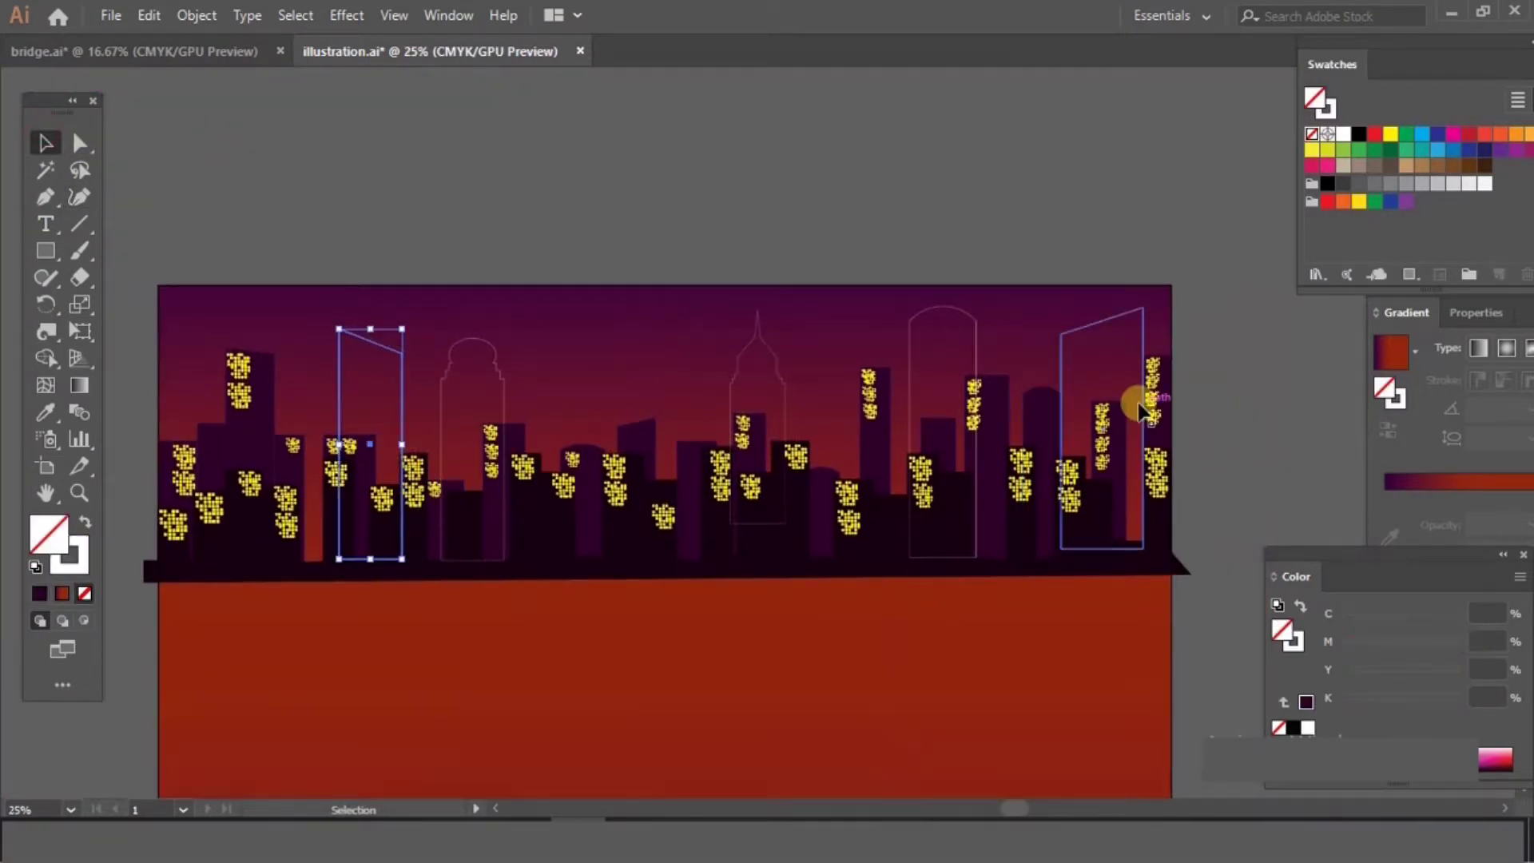
{"action": "left_click", "coordinate": [1079, 428]}
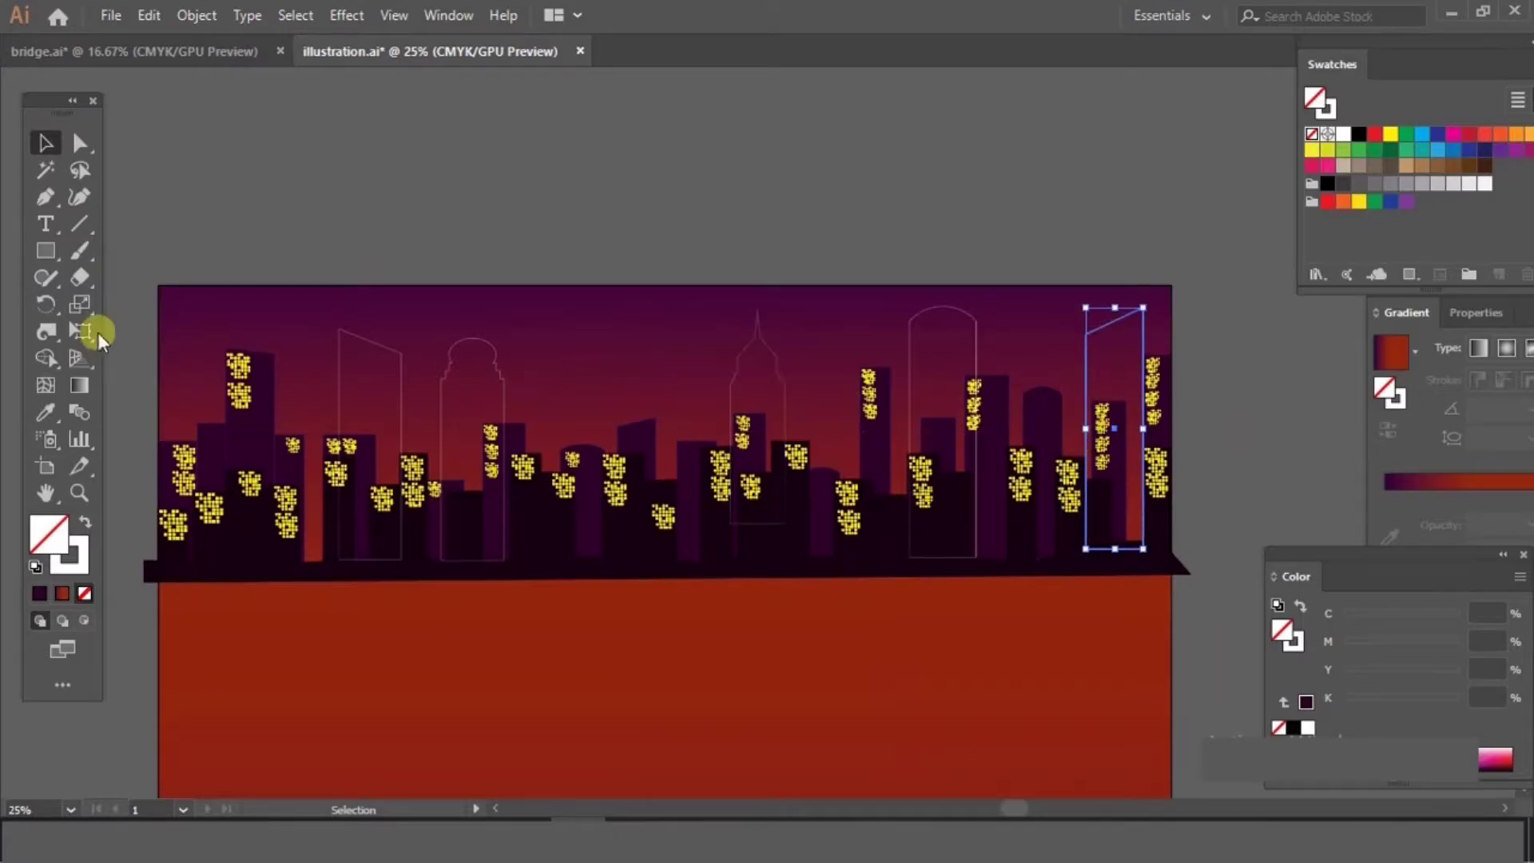
Select all five tower outlines and fill them with dark purple, C 75, M 100, Y 48, K 38.
{"action": "left_click_drag", "start_coordinate": [398, 334], "coordinate": [1156, 344]}
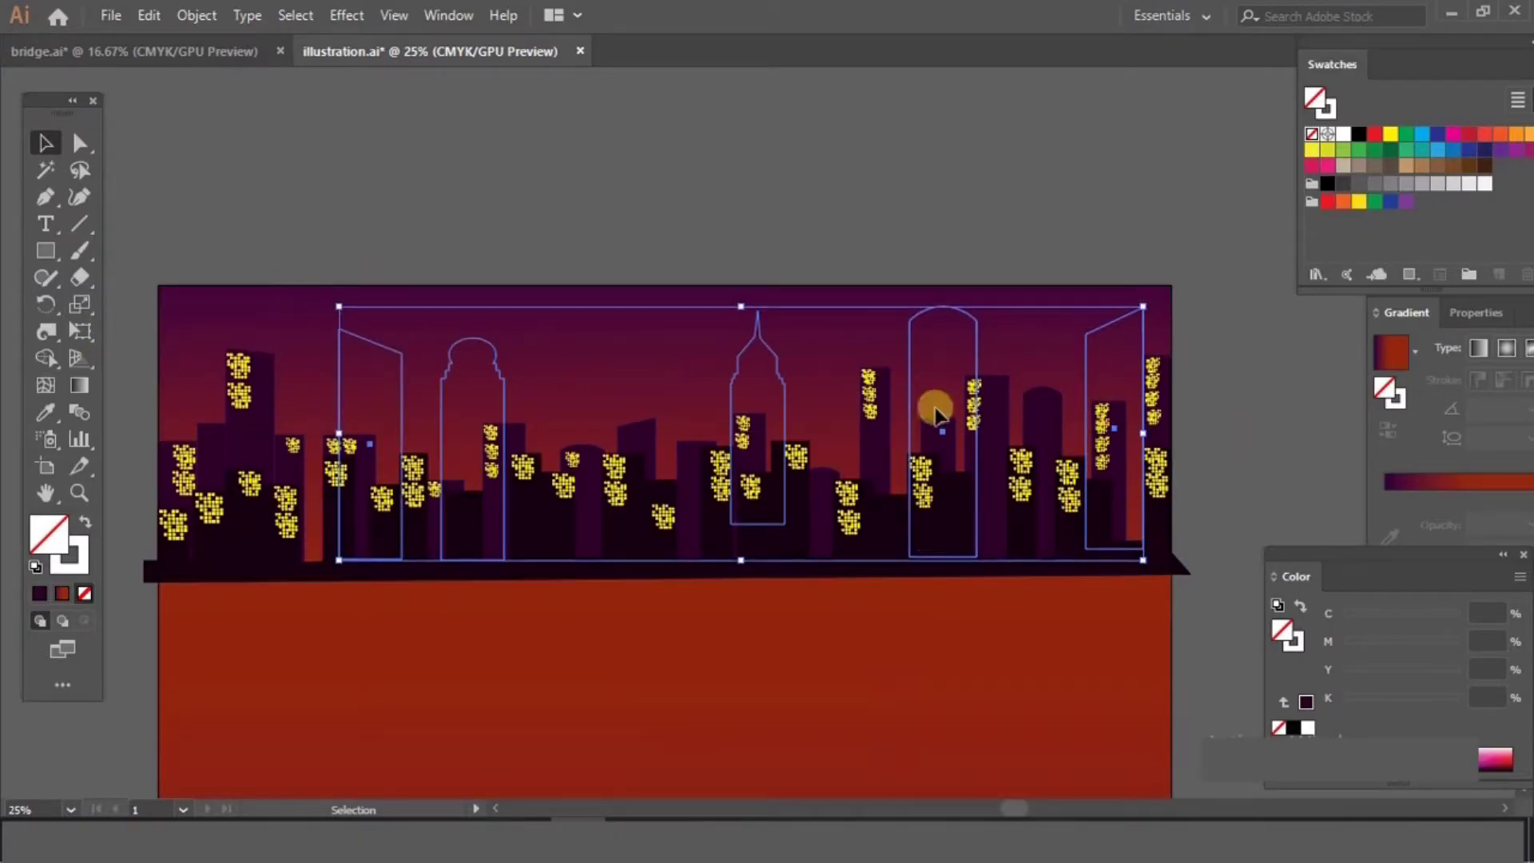
{"action": "left_click", "coordinate": [1516, 152]}
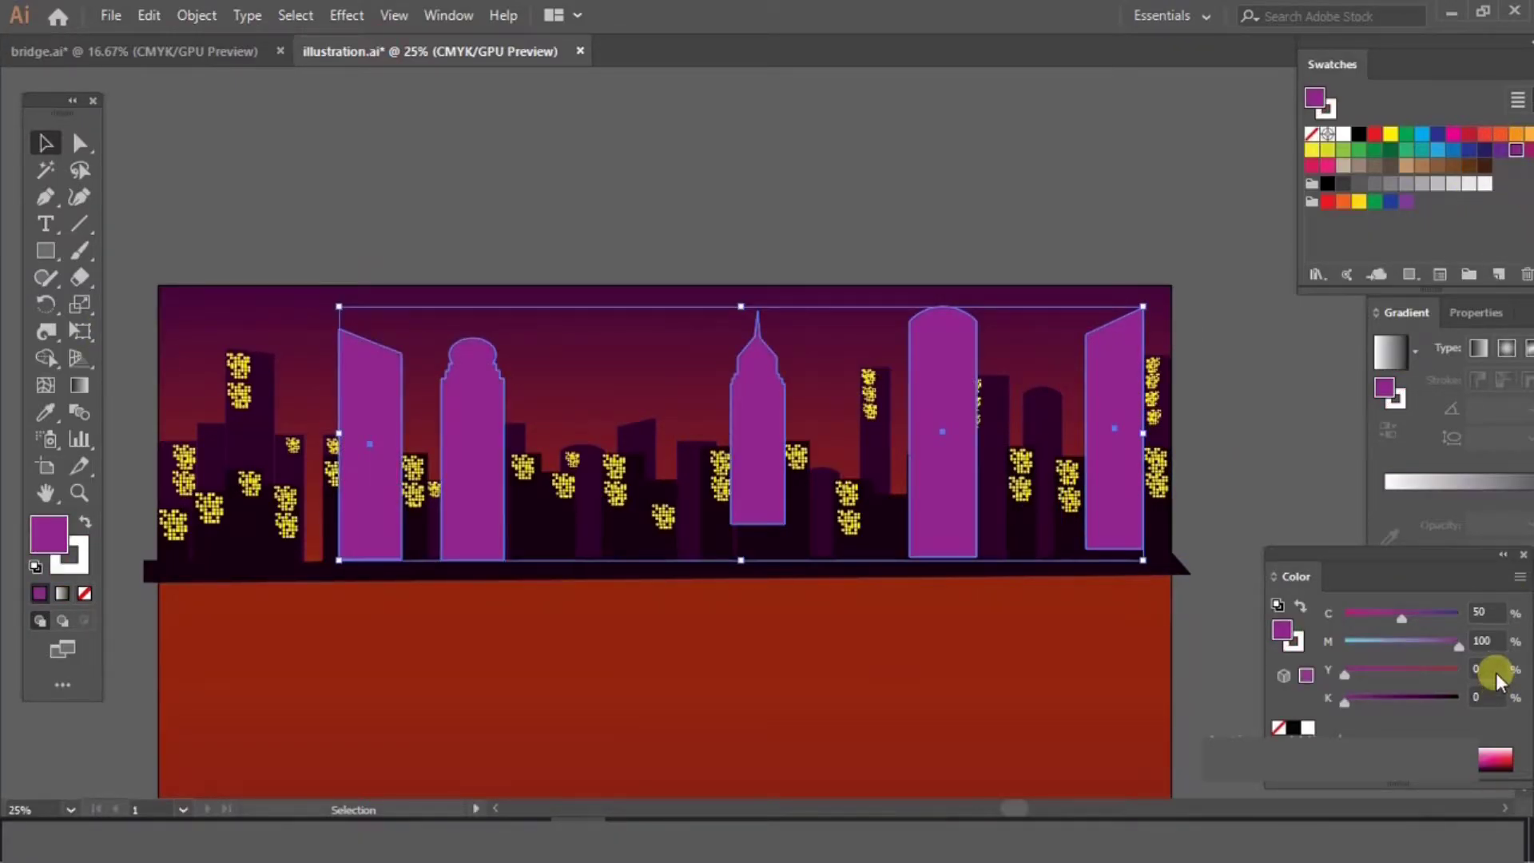
{"action": "type", "text": "75"}
{"action": "left_click", "coordinate": [1487, 665]}
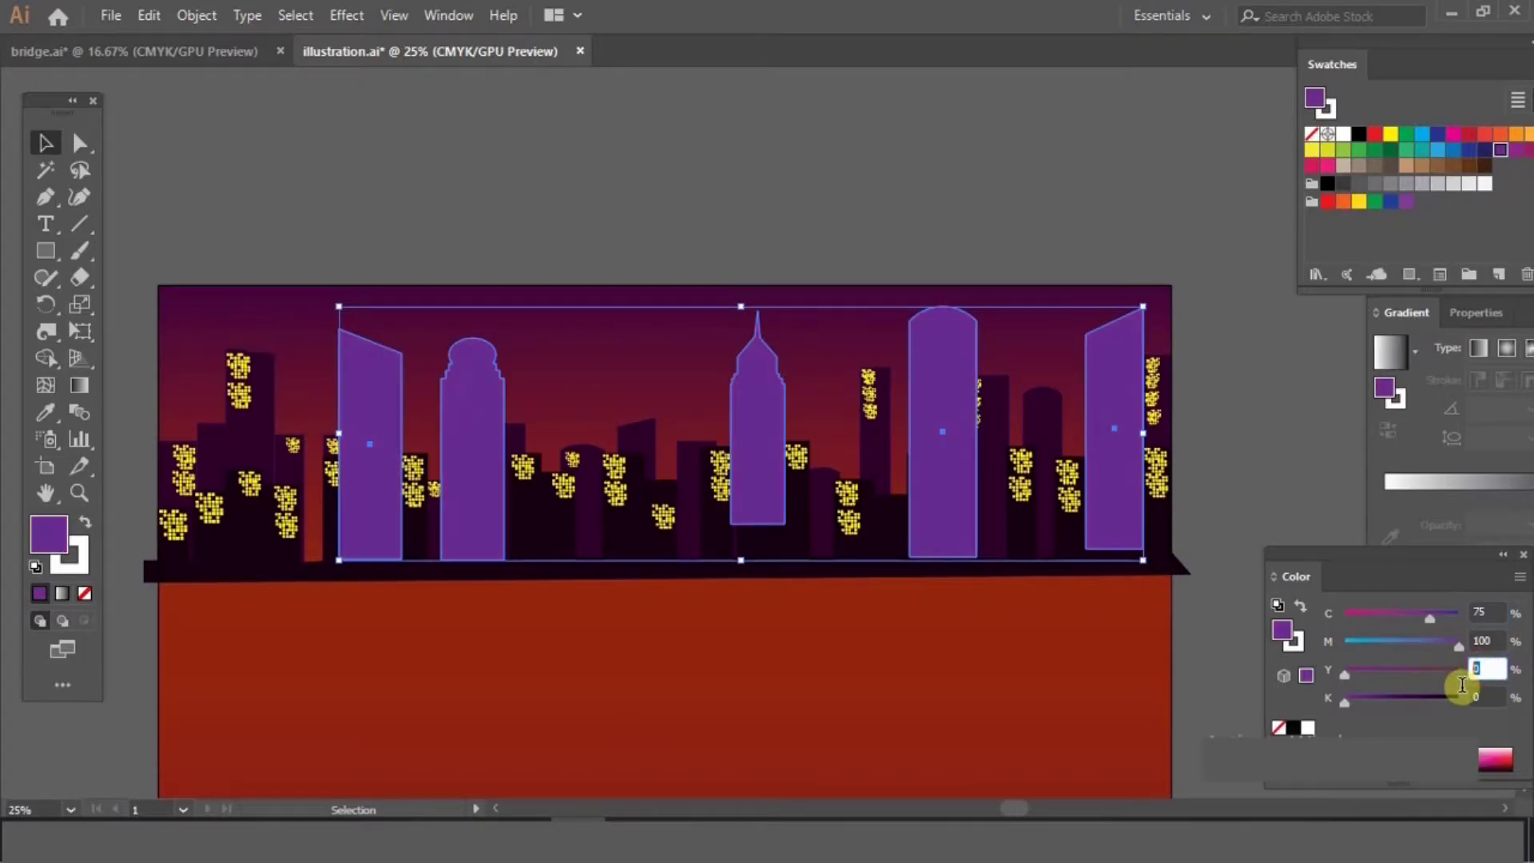
{"action": "type", "text": "48"}
{"action": "key", "text": "Tab"}
{"action": "type", "text": "38"}
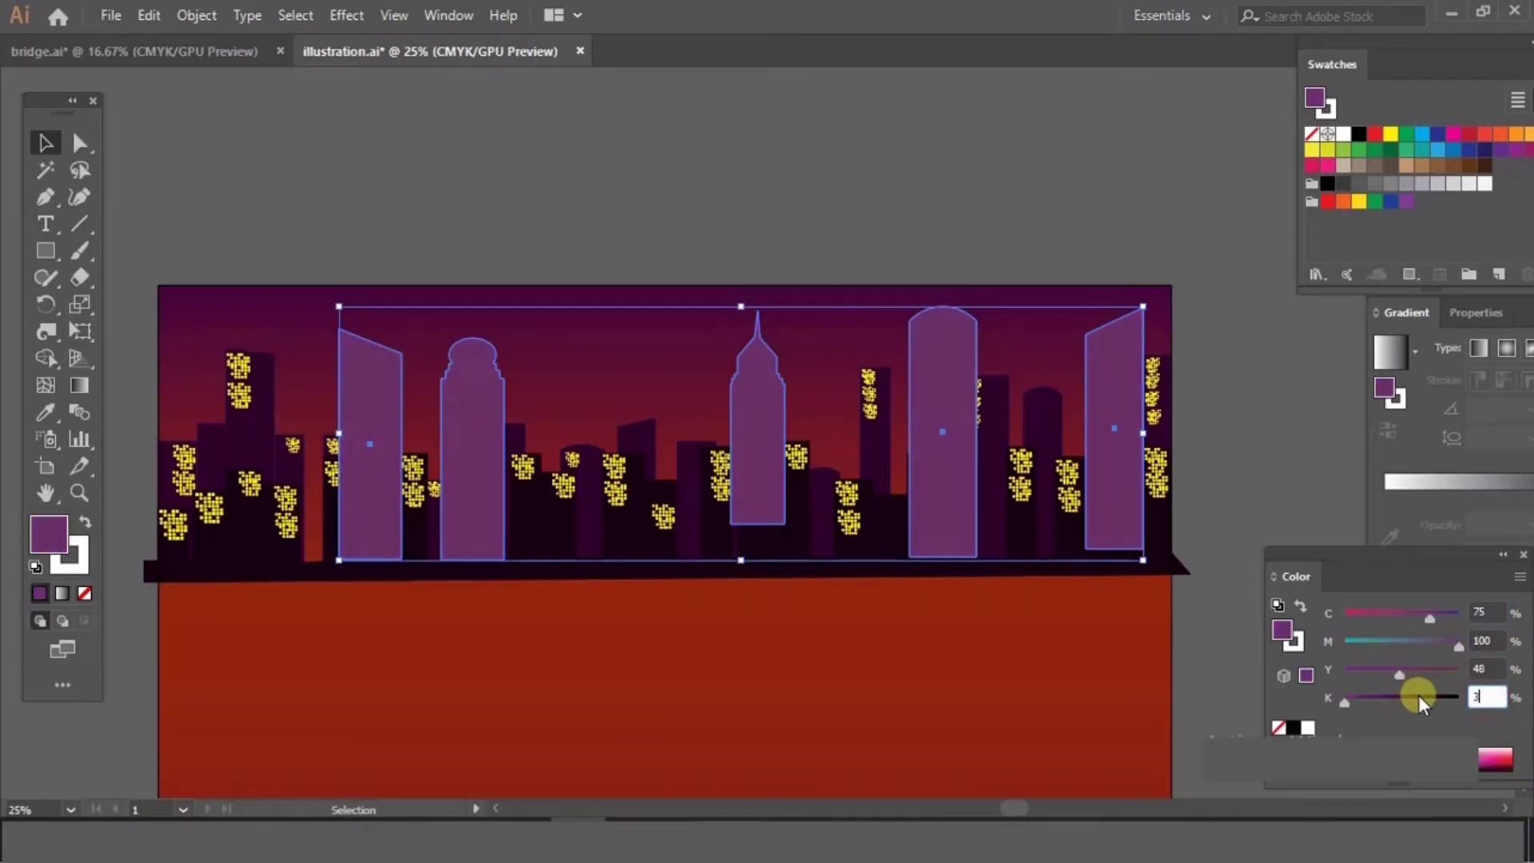
{"action": "left_click", "coordinate": [1233, 444]}
Remove the white stroke from the five filled towers.
{"action": "left_click", "coordinate": [1117, 372]}
{"action": "left_click", "coordinate": [83, 559]}
{"action": "left_click", "coordinate": [85, 593]}
{"action": "left_click", "coordinate": [49, 525]}
{"action": "left_click", "coordinate": [705, 262]}
Bring the purple building group to the front, and bring the black foreground building group forward above it.
{"action": "left_click", "coordinate": [885, 547]}
{"action": "left_click", "coordinate": [872, 421]}
{"action": "right_click", "coordinate": [872, 421]}
{"action": "mouse_move", "coordinate": [956, 668]}
{"action": "left_click", "coordinate": [1159, 666]}
{"action": "left_click", "coordinate": [911, 614]}
{"action": "left_click", "coordinate": [864, 572]}
{"action": "right_click", "coordinate": [864, 572]}
{"action": "mouse_move", "coordinate": [927, 458]}
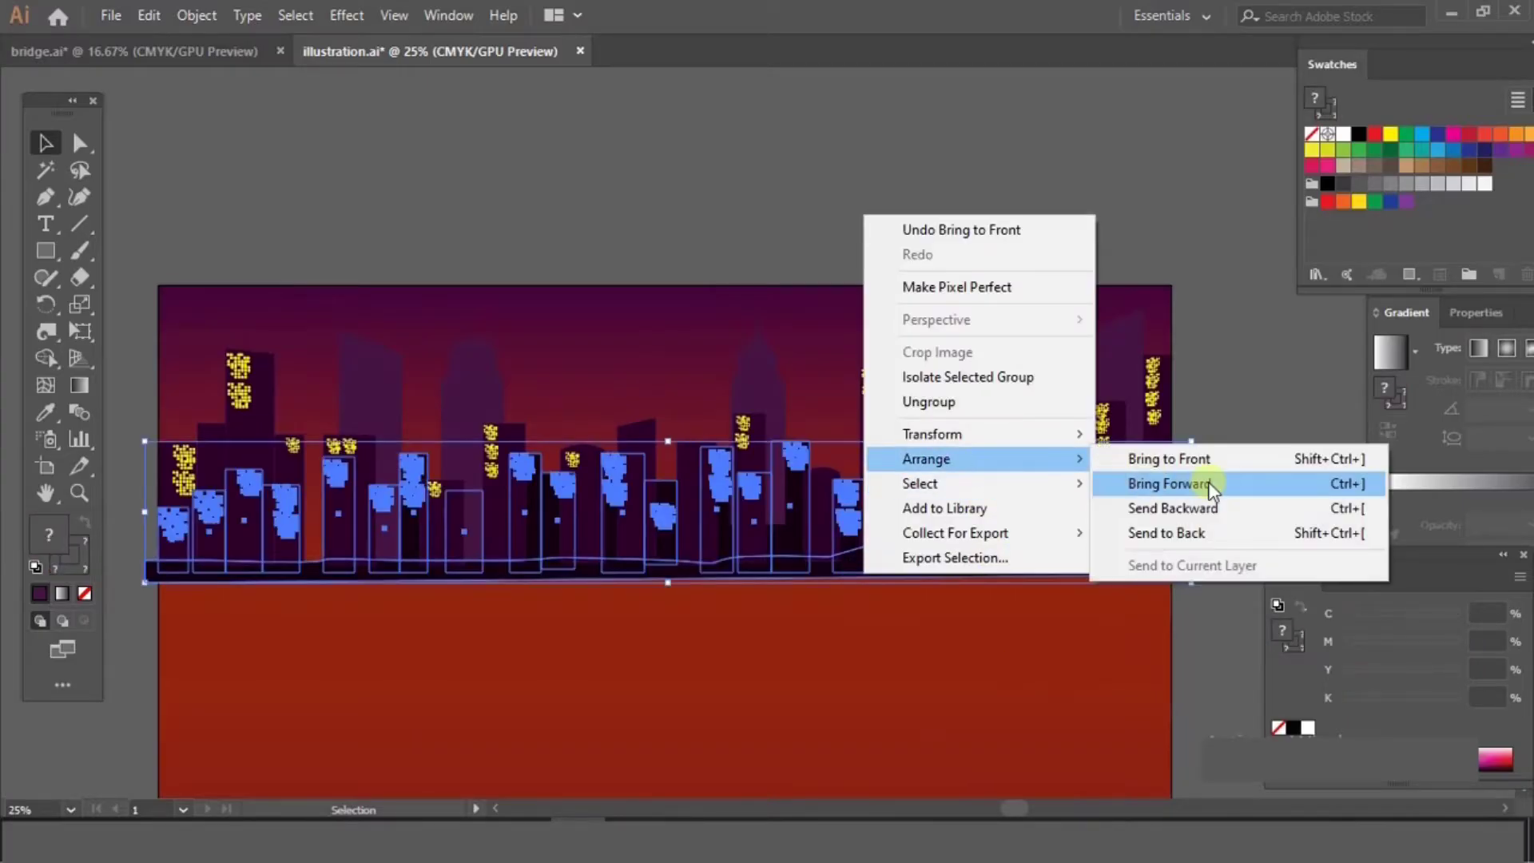
{"action": "left_click", "coordinate": [1164, 486]}
Shorten the tall arch-topped tower to about 586 px high.
{"action": "left_click", "coordinate": [1256, 422]}
{"action": "key", "text": "ctrl+minus"}
{"action": "left_click", "coordinate": [902, 367]}
{"action": "key", "text": "ctrl+bracketleft"}
{"action": "left_click", "coordinate": [1106, 378]}
{"action": "left_click", "coordinate": [883, 380]}
{"action": "left_click_drag", "start_coordinate": [881, 347], "coordinate": [884, 365]}
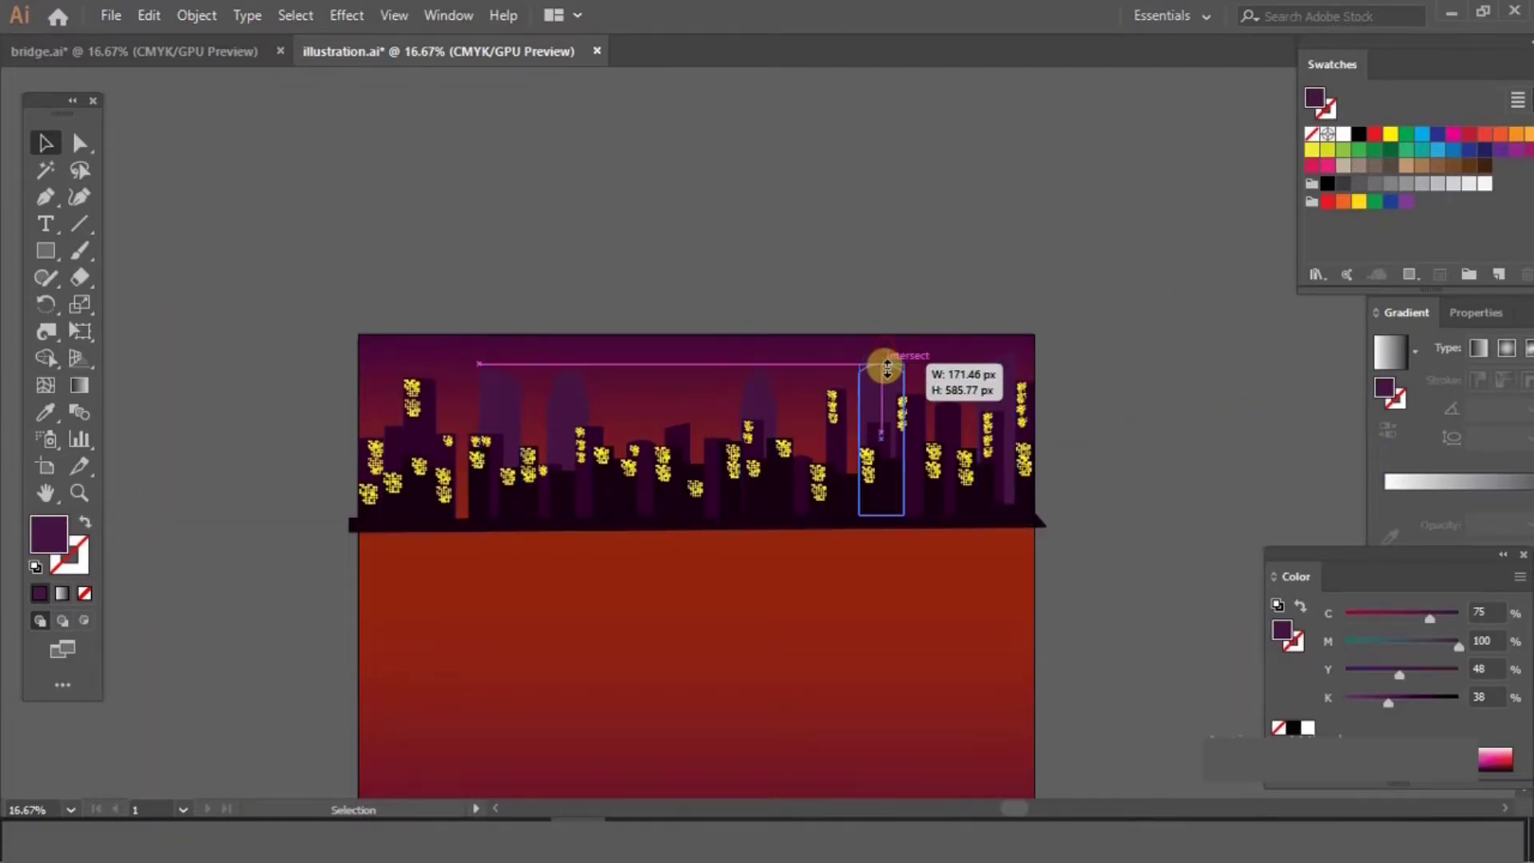
Delete several of the yellow window clusters from the purple buildings across the skyline.
{"action": "scroll", "coordinate": [895, 535], "scroll_direction": "up", "scroll_amount": 2}
{"action": "left_click", "coordinate": [1149, 308]}
{"action": "left_click", "coordinate": [603, 340]}
{"action": "key", "text": "Delete"}
{"action": "left_click", "coordinate": [772, 301]}
{"action": "key", "text": "Delete"}
{"action": "left_click_drag", "start_coordinate": [282, 344], "coordinate": [872, 360]}
{"action": "left_click", "coordinate": [858, 395]}
{"action": "key", "text": "Delete"}
{"action": "left_click", "coordinate": [668, 364]}
{"action": "key", "text": "Delete"}
{"action": "left_click", "coordinate": [521, 300]}
{"action": "key", "text": "Delete"}
Draw a large yellow circle as the sun in the sky, overlapping the buildings near the middle of the skyline.
{"action": "key", "text": "ctrl+minus"}
{"action": "key", "text": "ctrl+minus"}
{"action": "key", "text": "ctrl+minus"}
{"action": "key", "text": "ctrl+plus"}
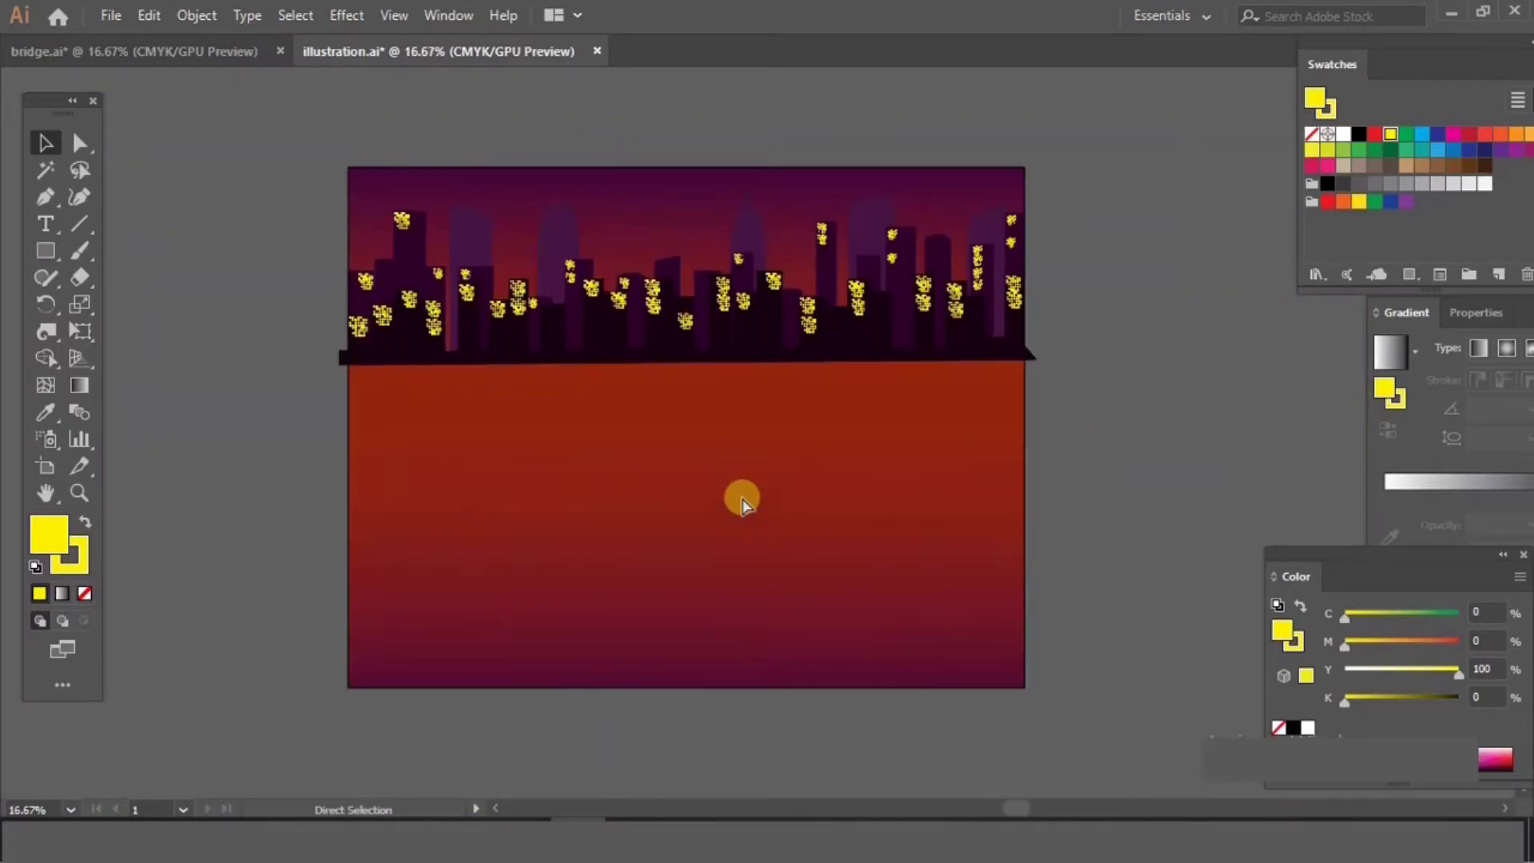
{"action": "key", "text": "ctrl+plus"}
{"action": "left_click_drag", "start_coordinate": [45, 250], "coordinate": [119, 298]}
{"action": "left_click_drag", "start_coordinate": [592, 178], "coordinate": [756, 348]}
Group all the skyline buildings and windows, and arrange the group in front of the sun.
{"action": "left_click", "coordinate": [79, 490]}
{"action": "key", "text": "v"}
{"action": "left_click", "coordinate": [928, 325]}
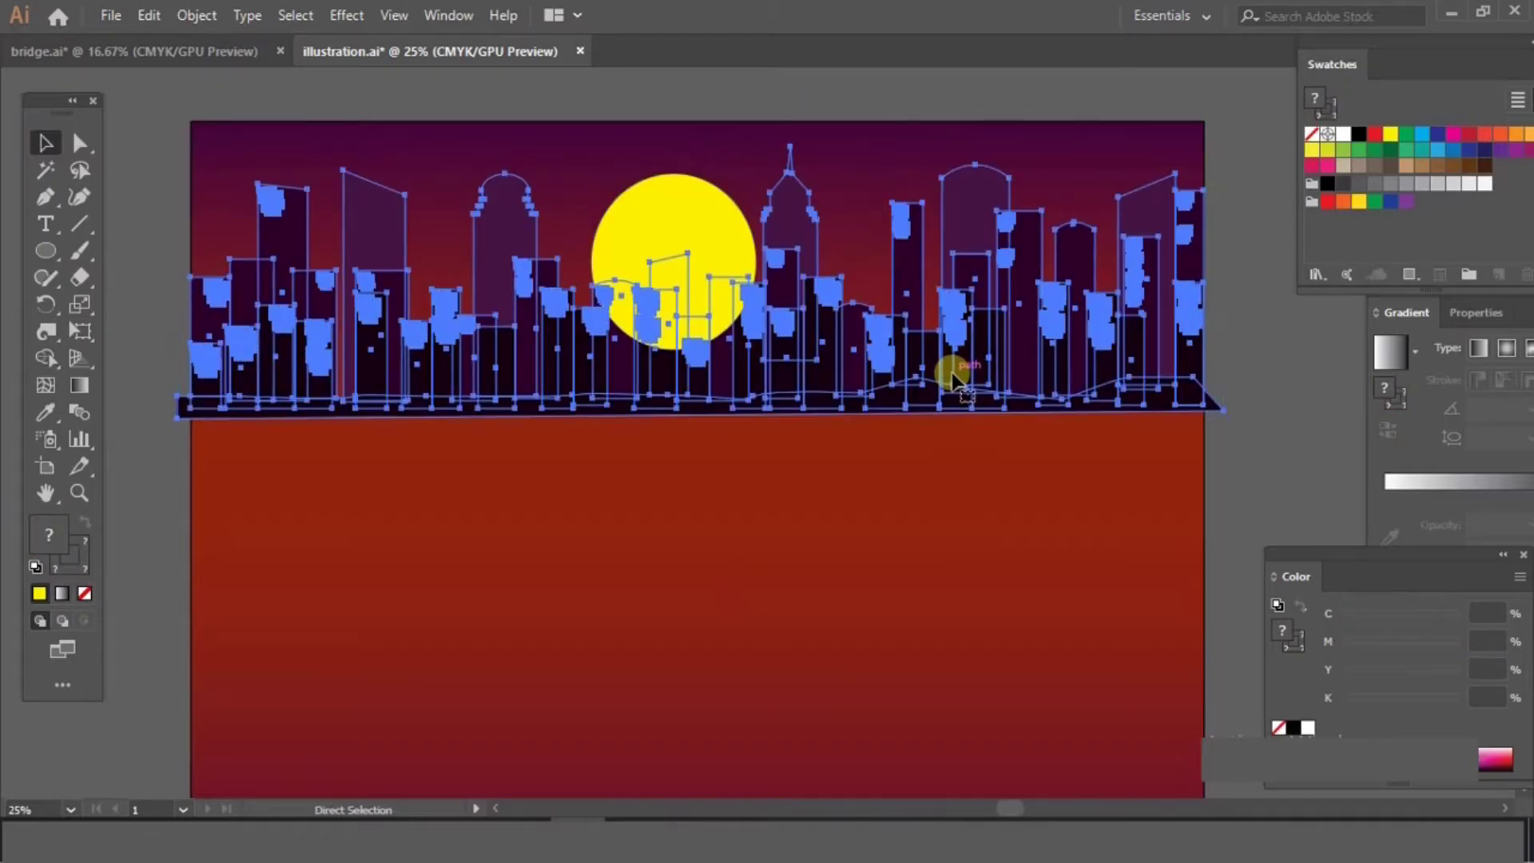
{"action": "left_click", "coordinate": [650, 246]}
{"action": "right_click", "coordinate": [779, 339]}
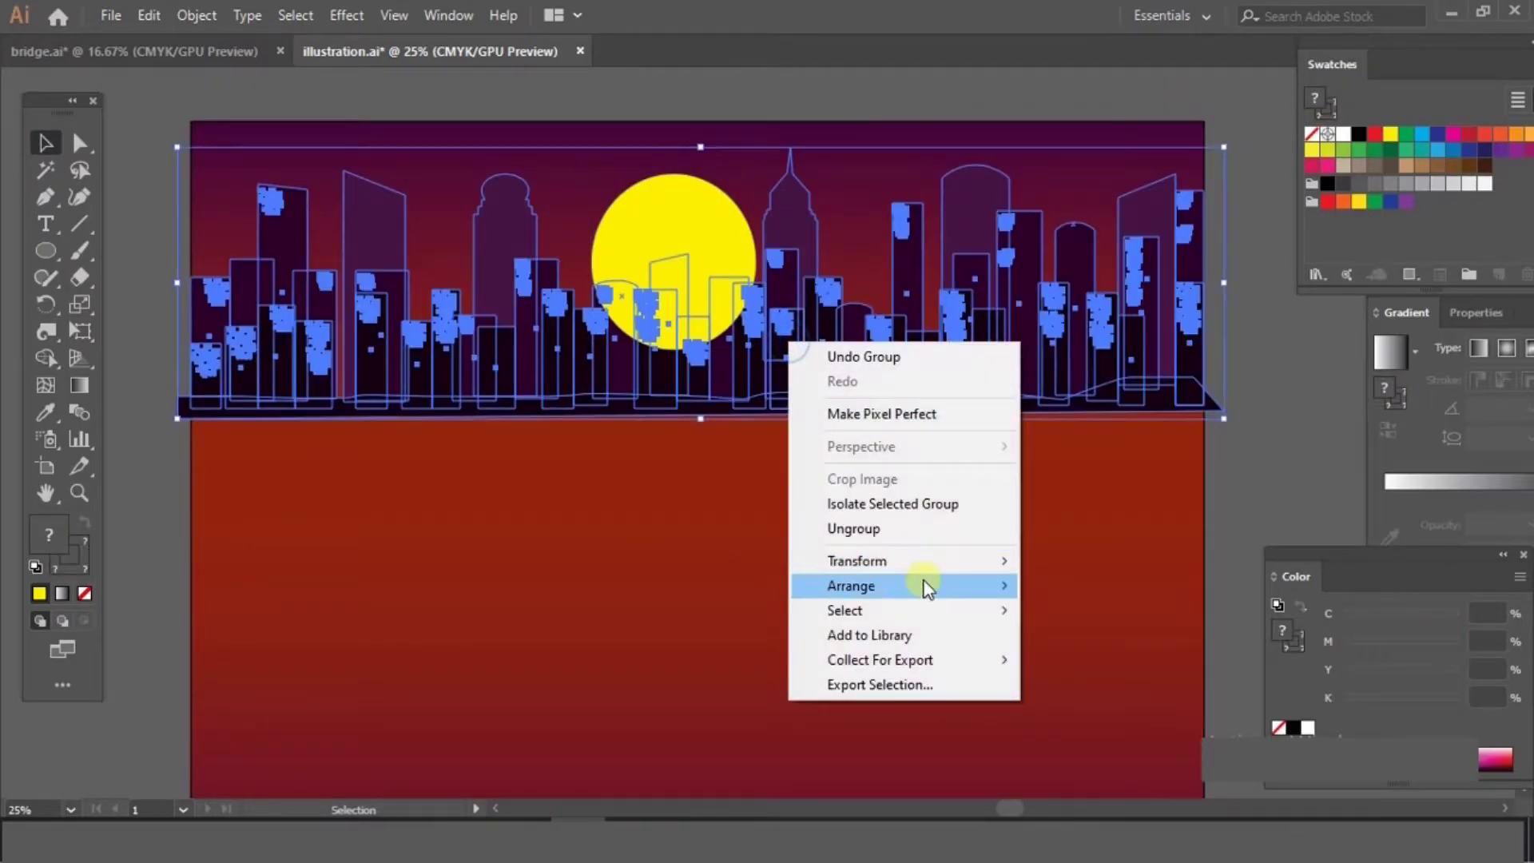
{"action": "left_click", "coordinate": [1063, 582]}
{"action": "left_click", "coordinate": [1095, 84]}
Widen the sun circle slightly and remove its stroke.
{"action": "left_click", "coordinate": [727, 246]}
{"action": "left_click_drag", "start_coordinate": [591, 258], "coordinate": [574, 255]}
{"action": "left_click", "coordinate": [739, 108]}
{"action": "left_click", "coordinate": [708, 259]}
{"action": "left_click", "coordinate": [84, 592]}
{"action": "left_click", "coordinate": [44, 530]}
Apply a radial gradient fill to the sun circle.
{"action": "left_click", "coordinate": [79, 385]}
{"action": "left_click", "coordinate": [679, 232]}
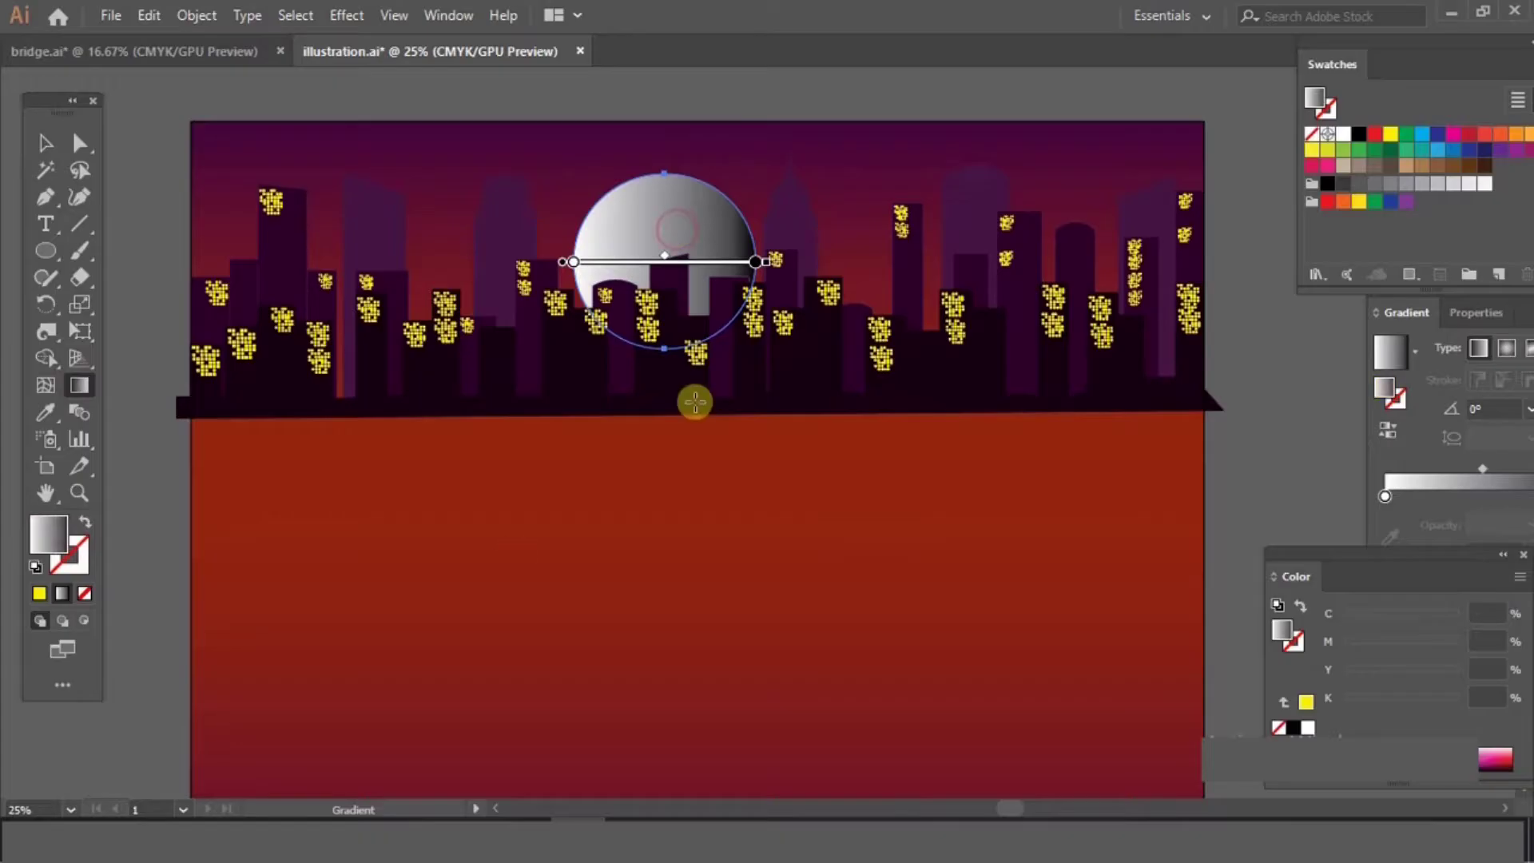
{"action": "left_click_drag", "start_coordinate": [1509, 302], "coordinate": [1417, 145]}
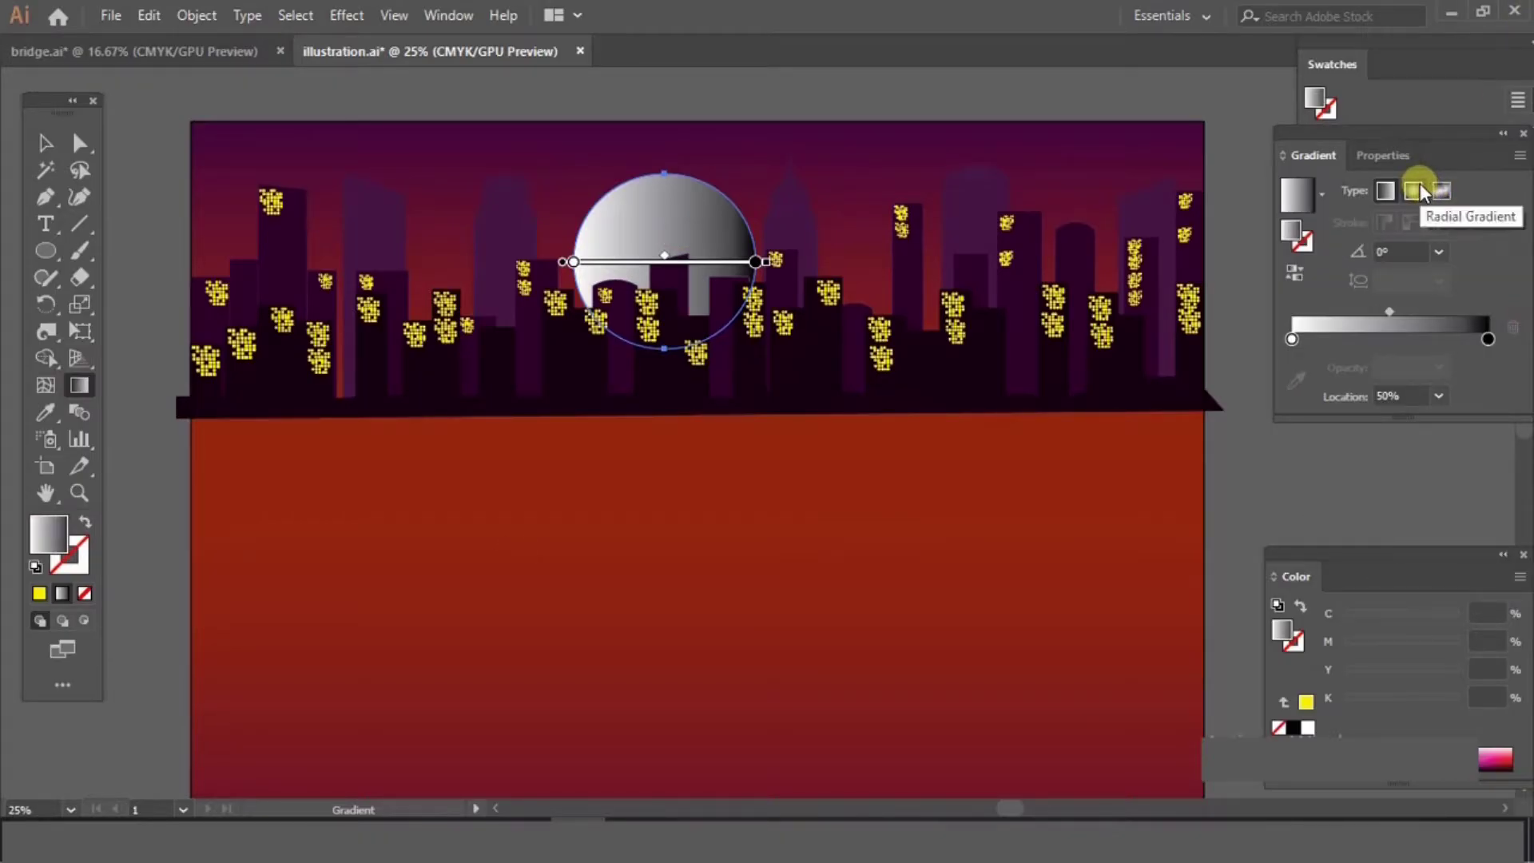
{"action": "left_click", "coordinate": [1419, 188]}
{"action": "left_click", "coordinate": [1414, 191]}
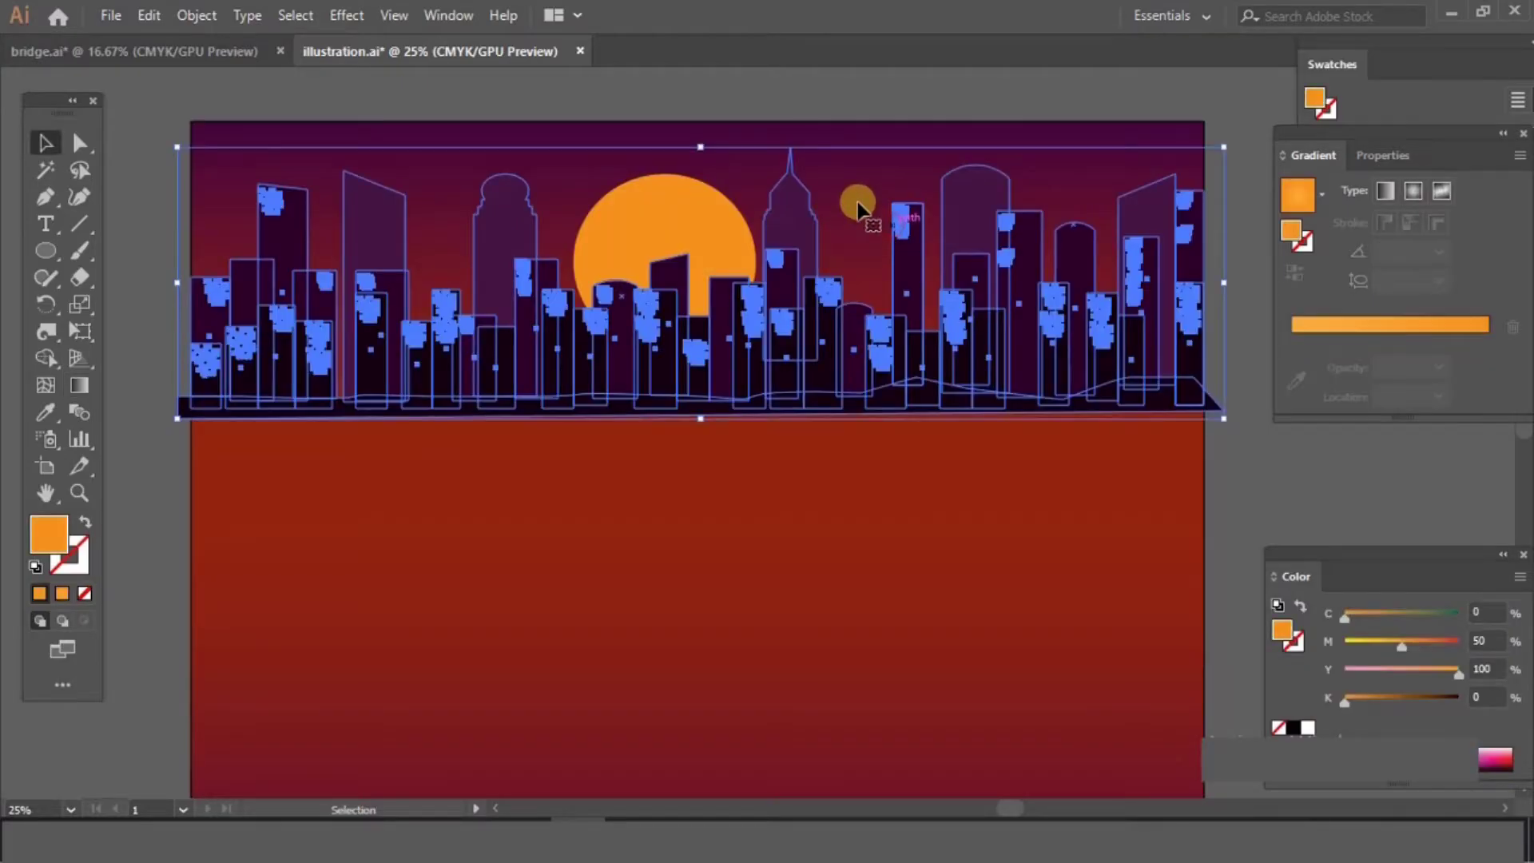
Fill the sun with the background's purple-to-red gradient and change its type to radial.
{"action": "left_click", "coordinate": [458, 624]}
{"action": "left_click", "coordinate": [719, 207]}
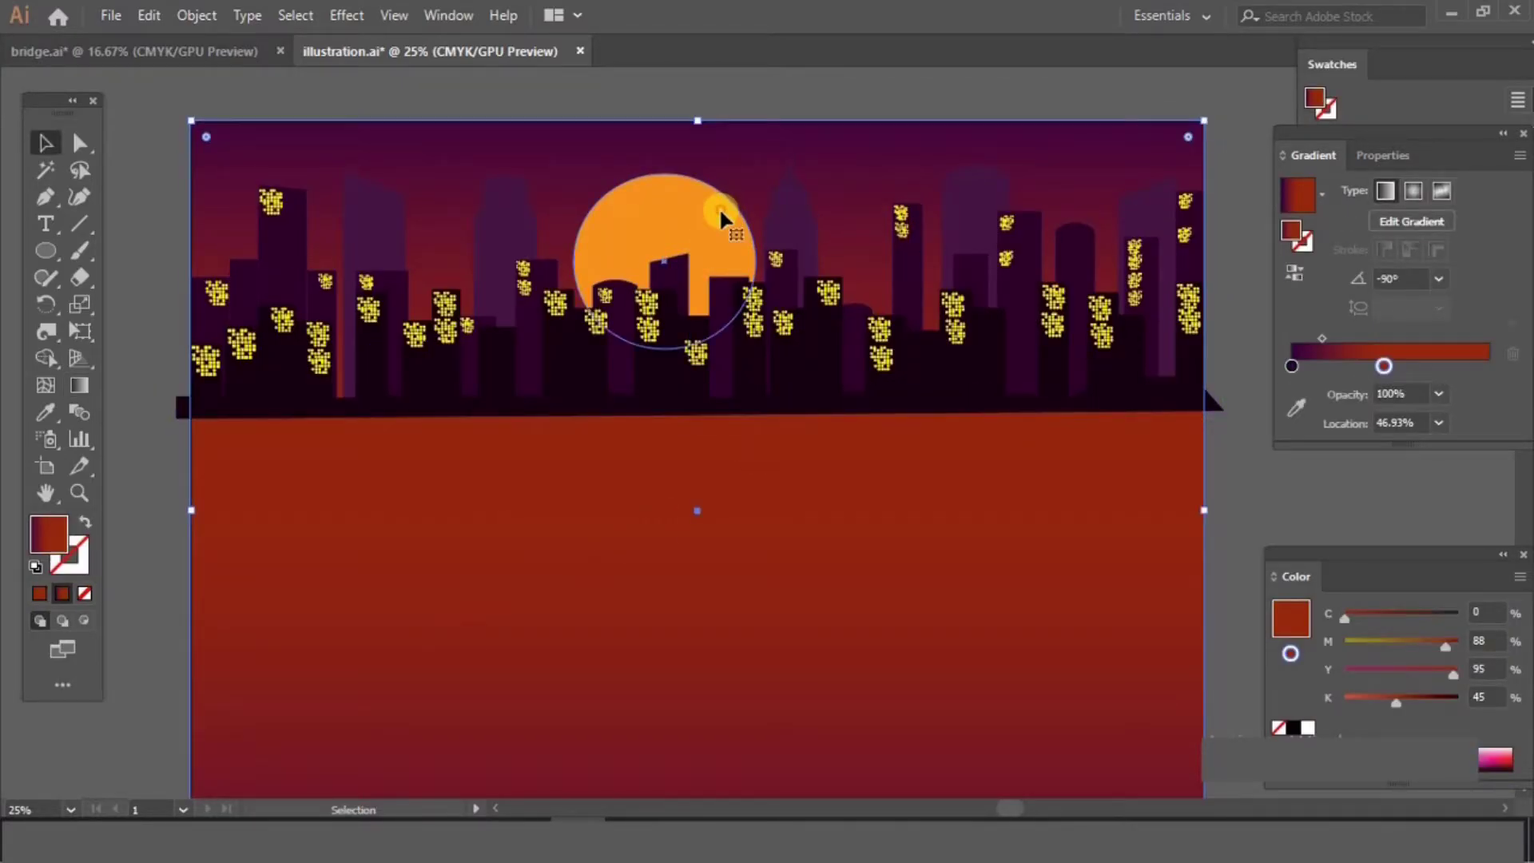
{"action": "left_click", "coordinate": [60, 592]}
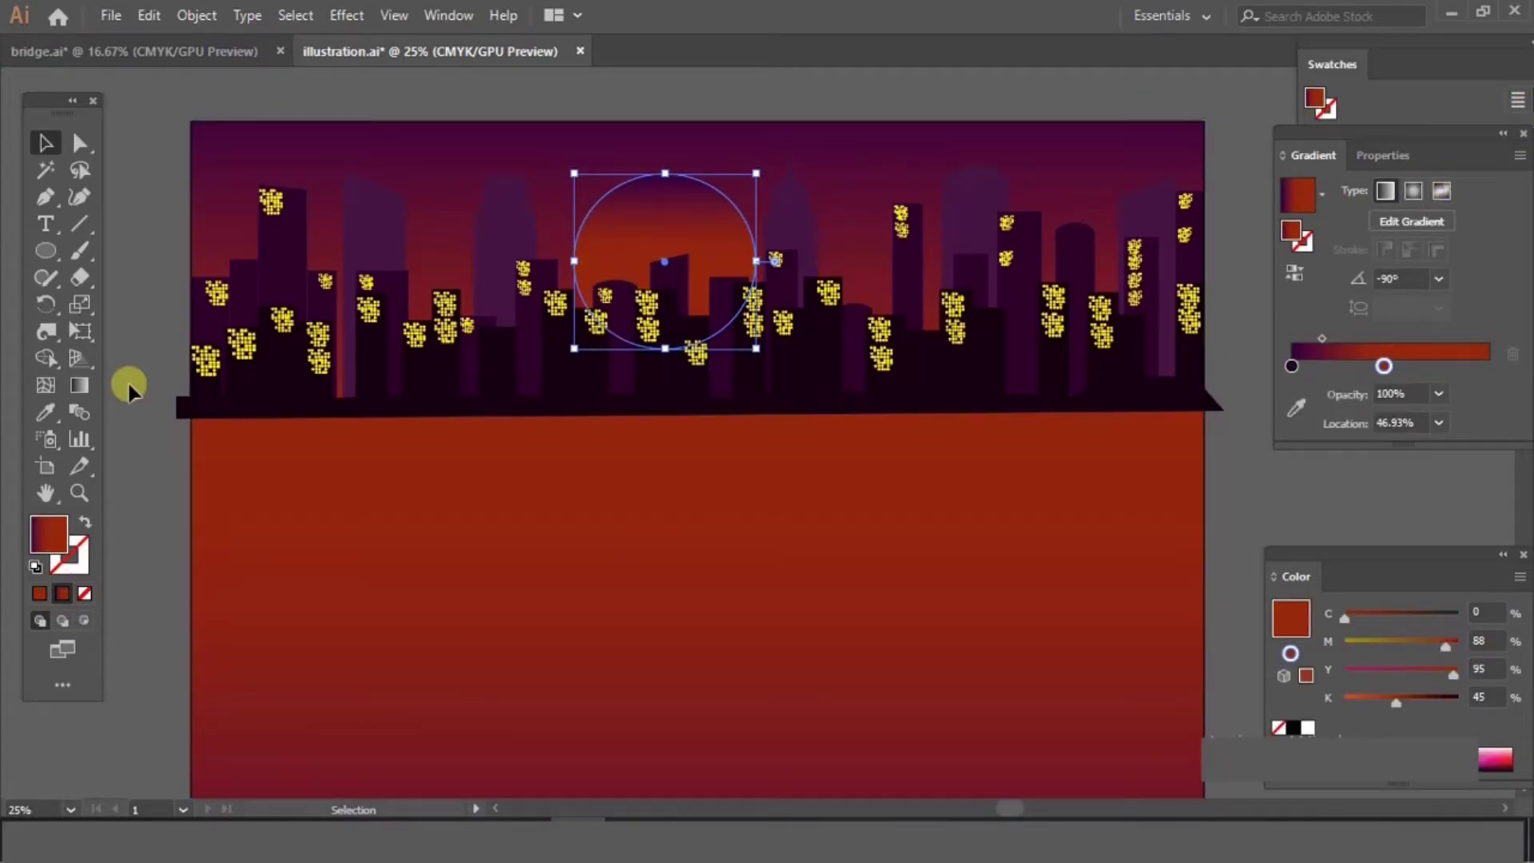
{"action": "left_click", "coordinate": [85, 383]}
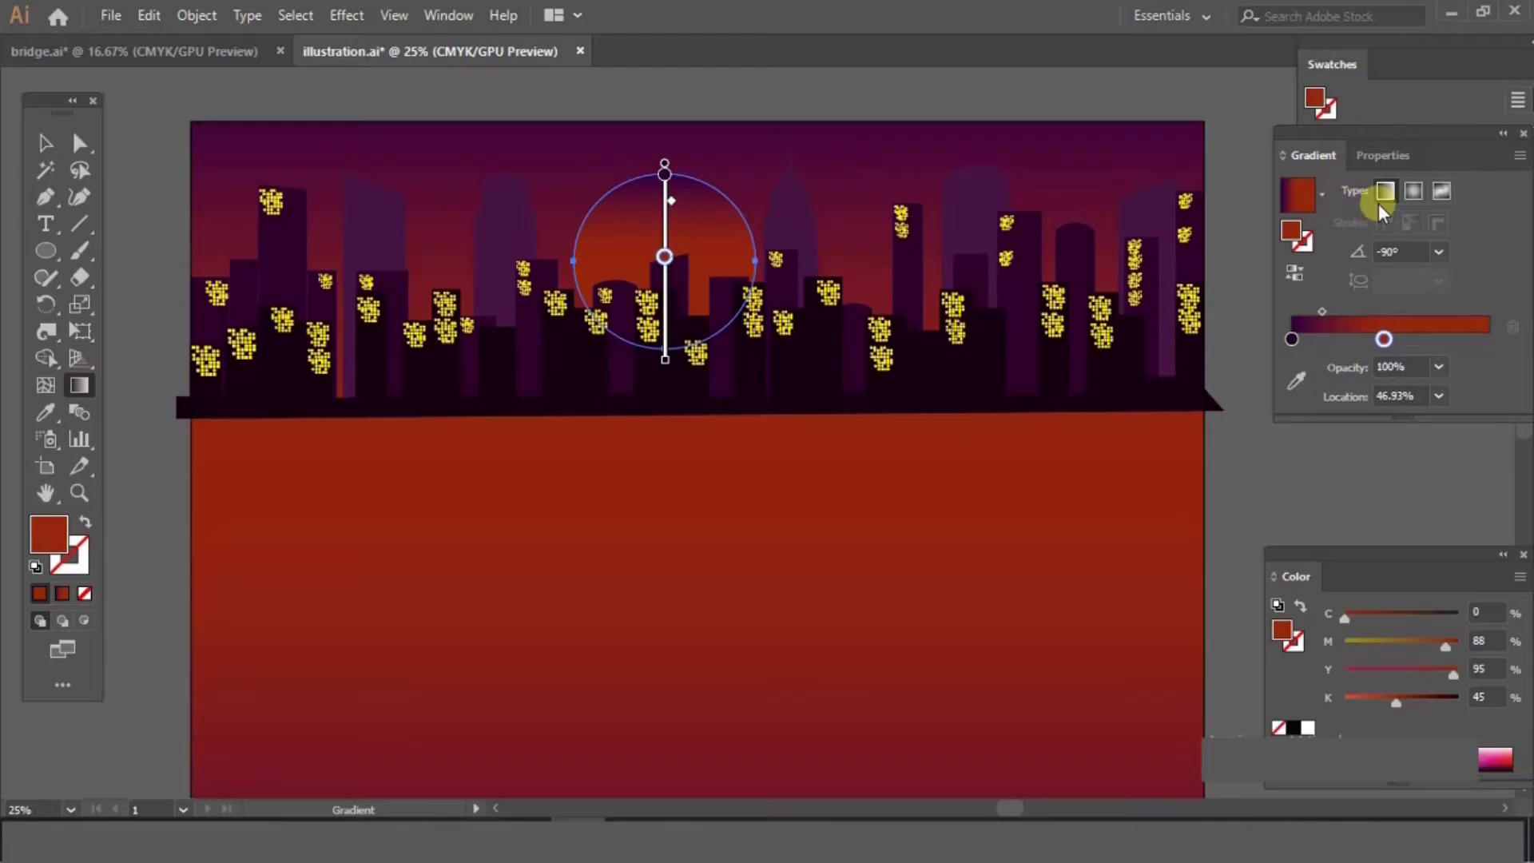
{"action": "left_click", "coordinate": [1415, 196]}
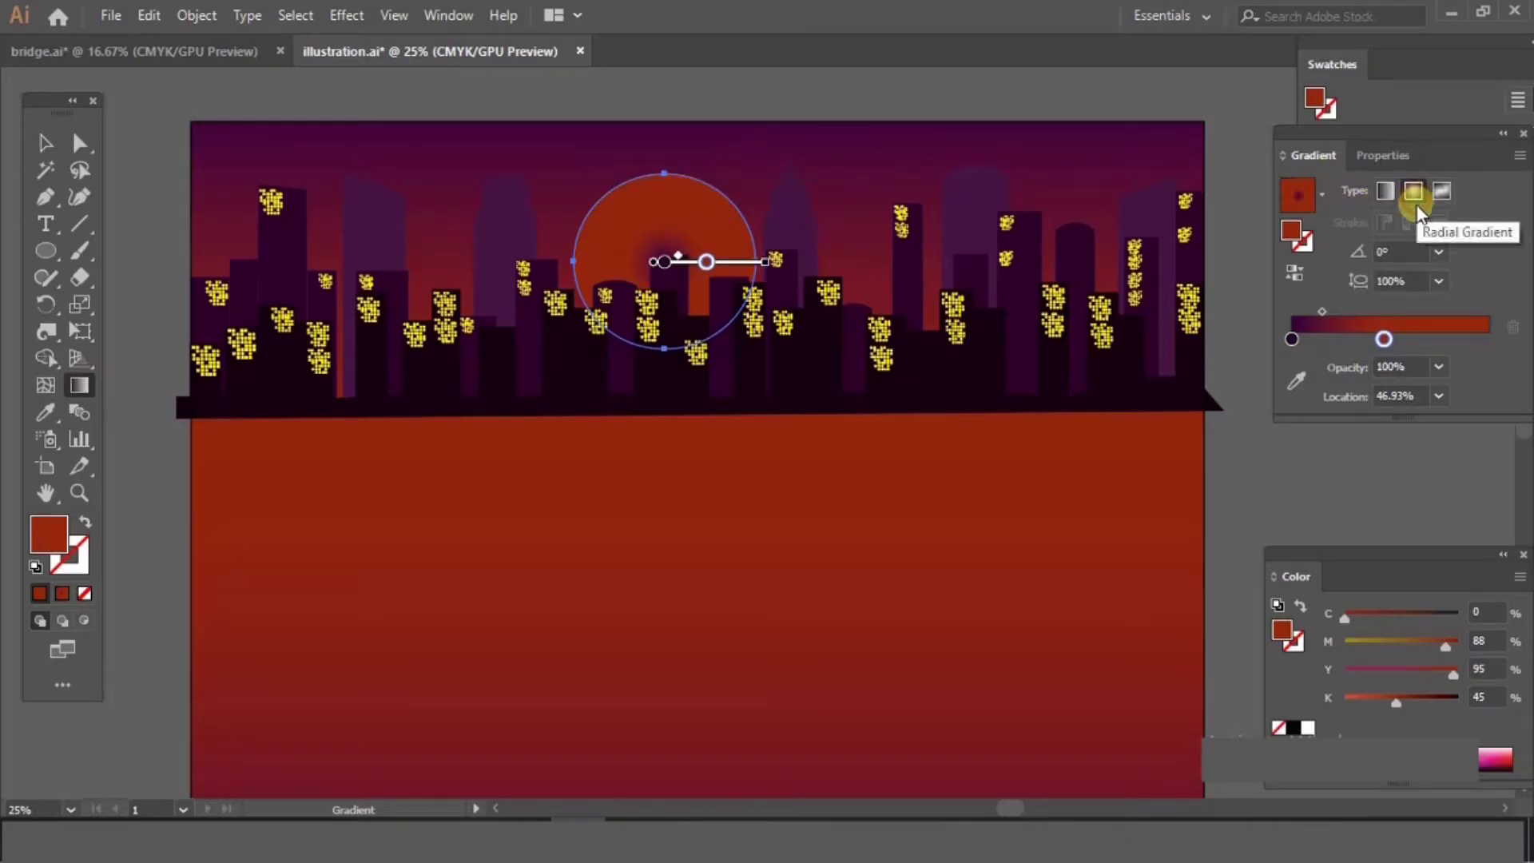
Recolor the sun gradient's purple stop to orange, move the red stop to the far end, and shift the midpoint toward red.
{"action": "double_click", "coordinate": [1292, 339]}
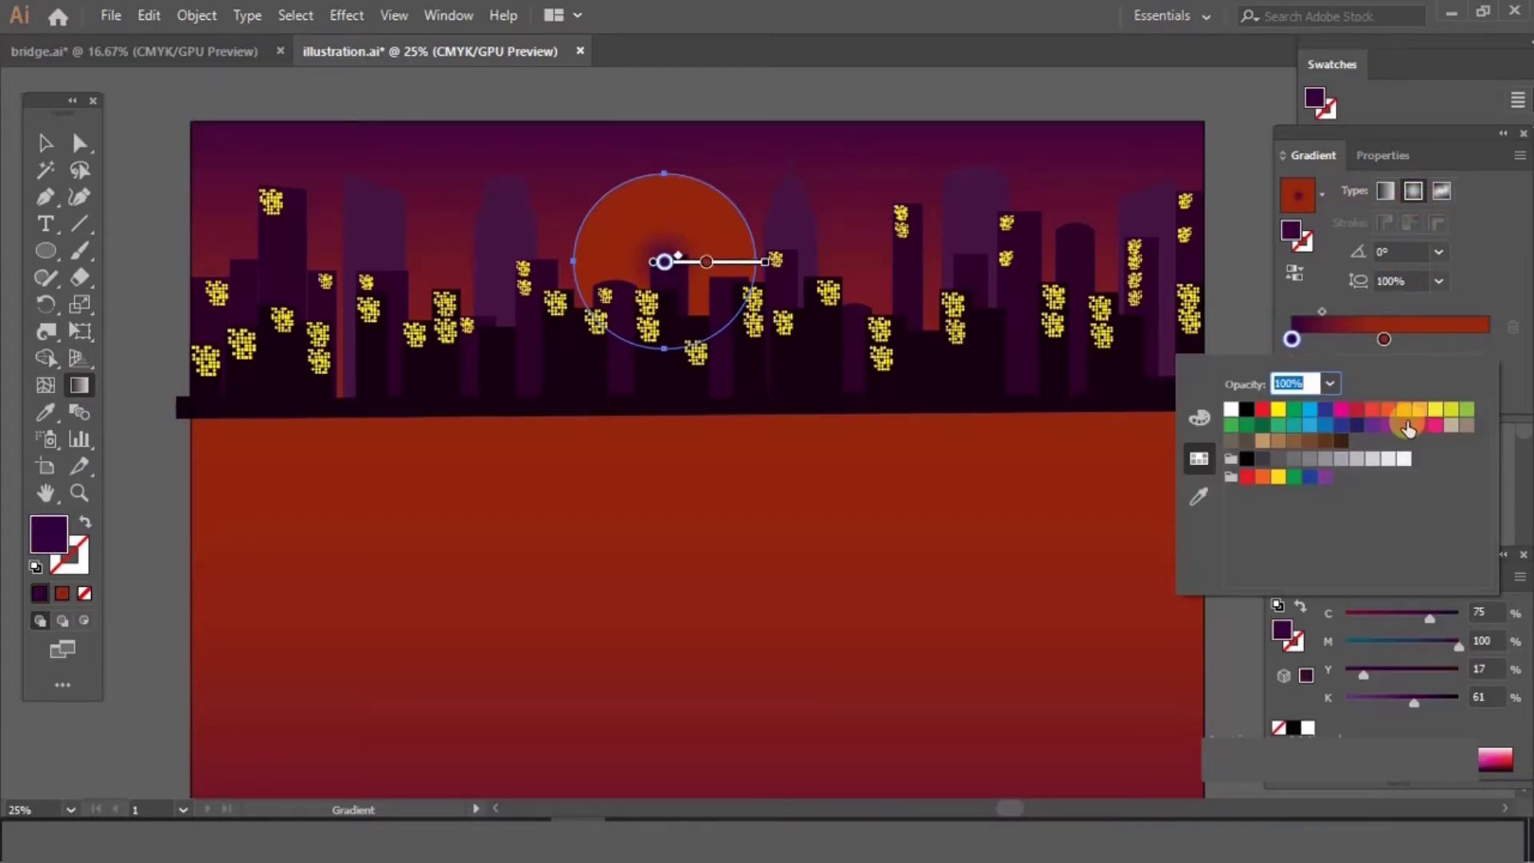
{"action": "left_click", "coordinate": [1404, 409]}
{"action": "left_click_drag", "start_coordinate": [1384, 339], "coordinate": [1489, 339]}
{"action": "left_click_drag", "start_coordinate": [1357, 312], "coordinate": [1441, 311]}
Shrink the sun slightly and move it a little higher above the skyline.
{"action": "key", "text": "v"}
{"action": "left_click_drag", "start_coordinate": [757, 173], "coordinate": [753, 173]}
{"action": "left_click_drag", "start_coordinate": [687, 218], "coordinate": [689, 223]}
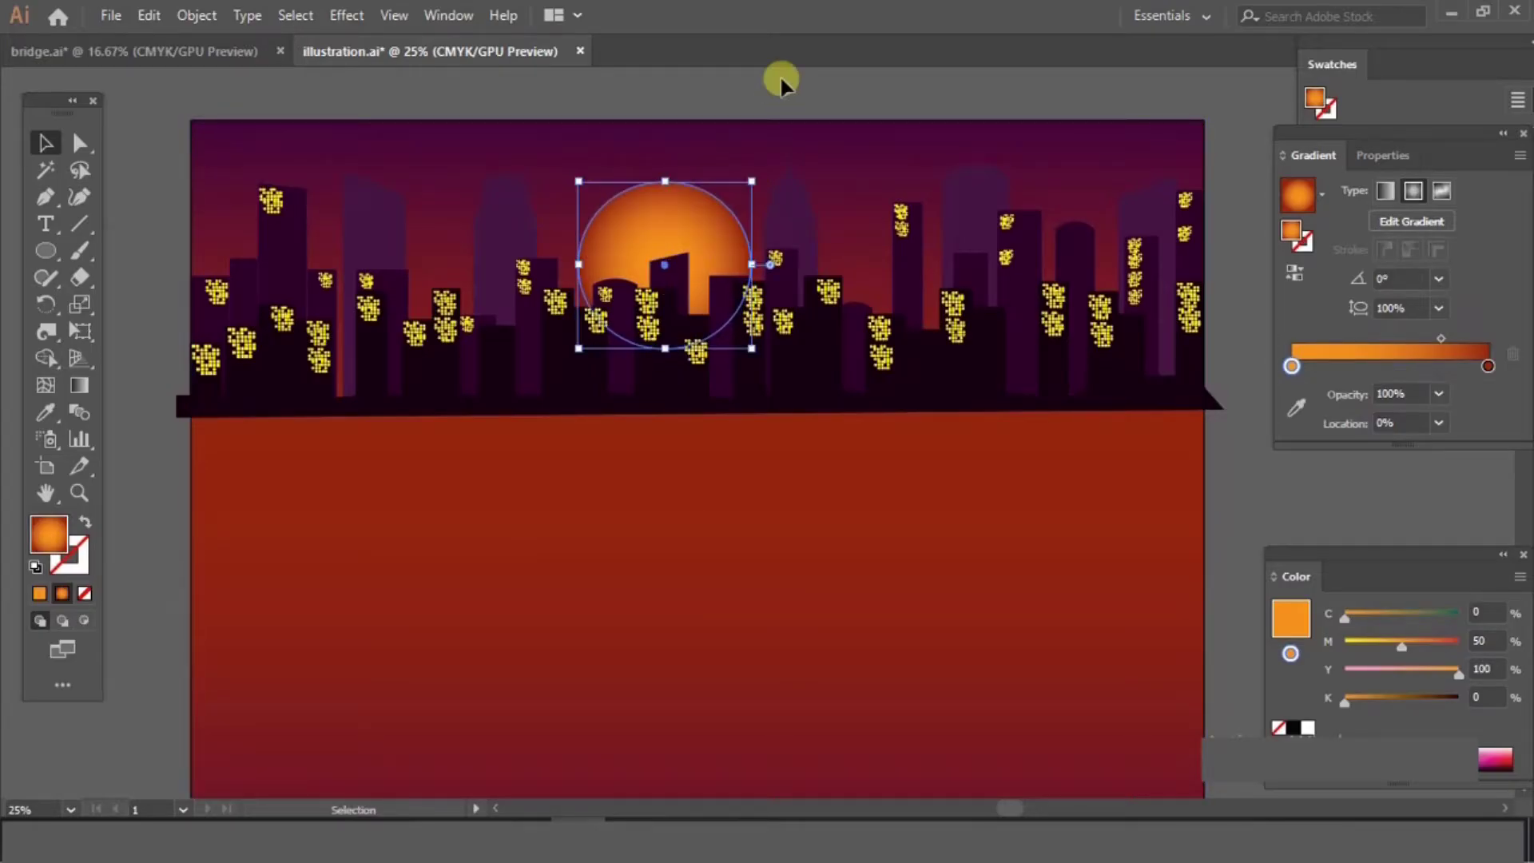
{"action": "left_click", "coordinate": [782, 78]}
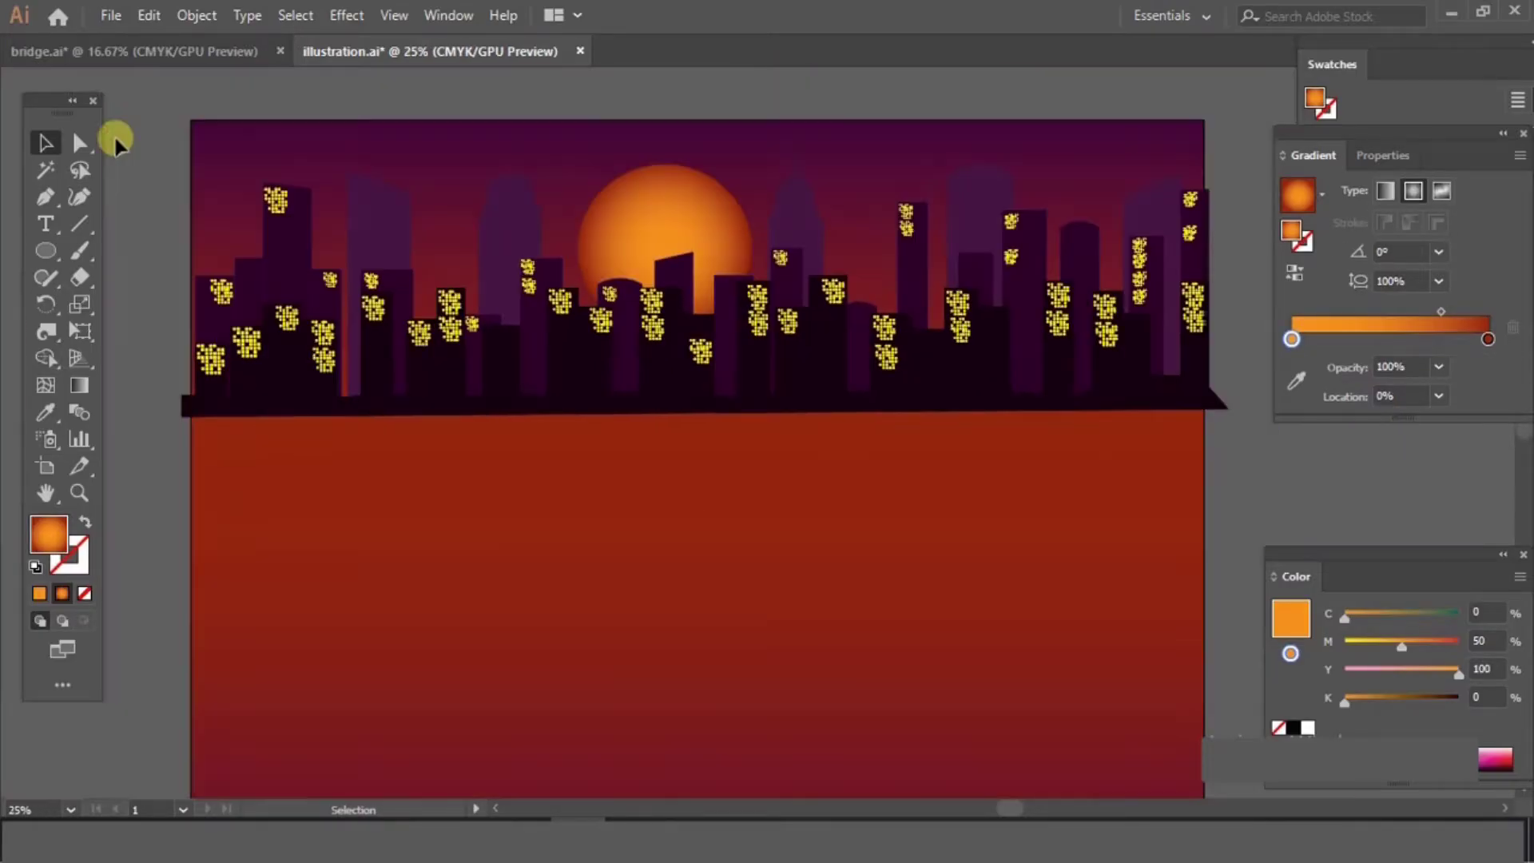
Select the skyline group and ungroup it.
{"action": "left_click", "coordinate": [382, 209]}
{"action": "key", "text": "ctrl+shift+g"}
{"action": "left_click", "coordinate": [799, 115]}
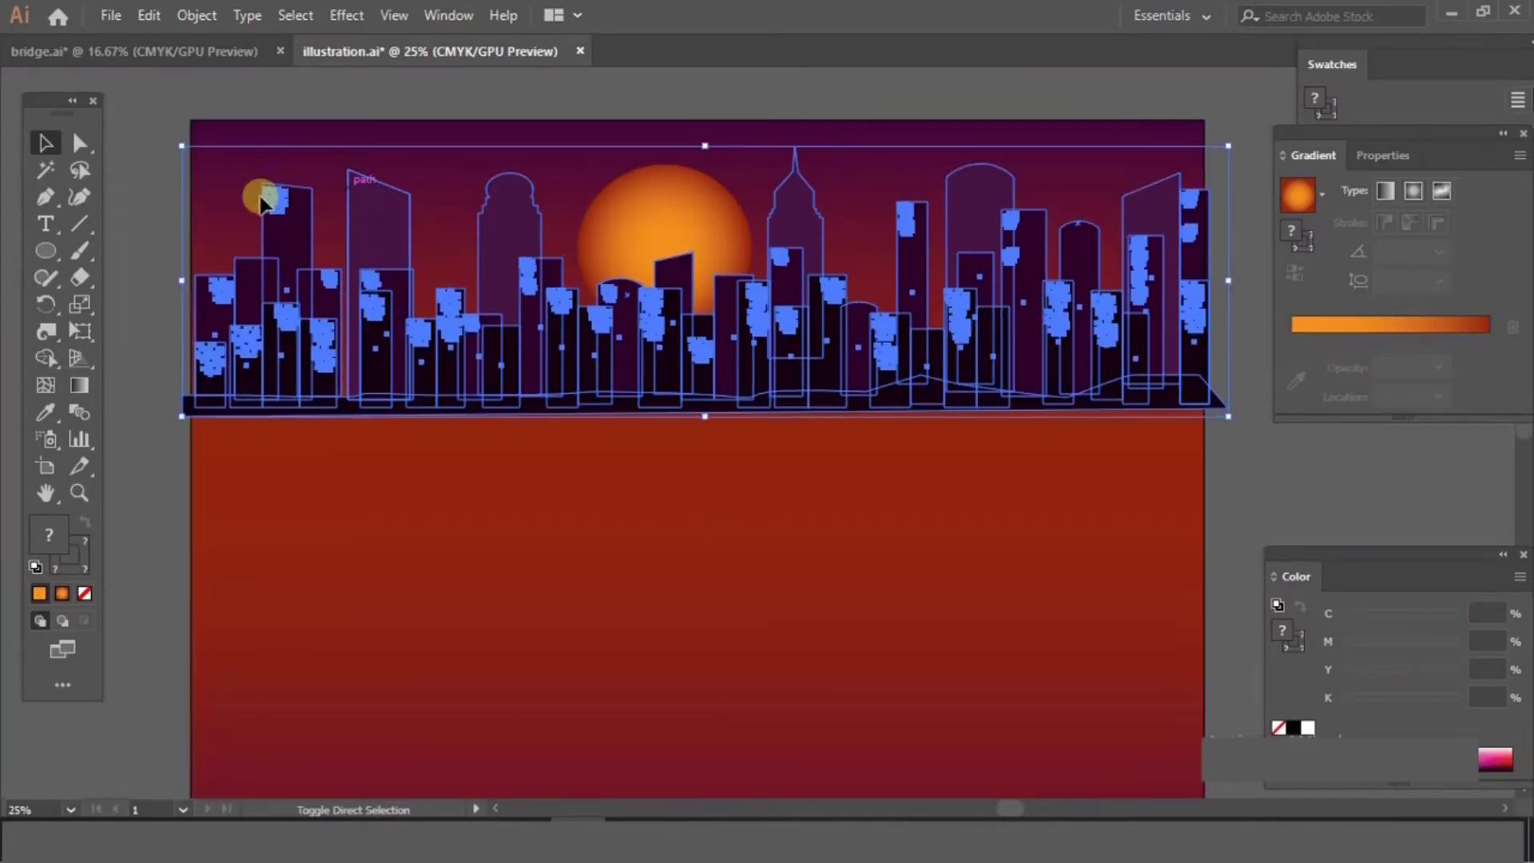
Shift the sun slightly, then lower the sun and skyline together so the skyline's base sits further down the artwork.
{"action": "left_click", "coordinate": [377, 208]}
{"action": "left_click_drag", "start_coordinate": [745, 149], "coordinate": [767, 161]}
{"action": "left_click", "coordinate": [818, 99]}
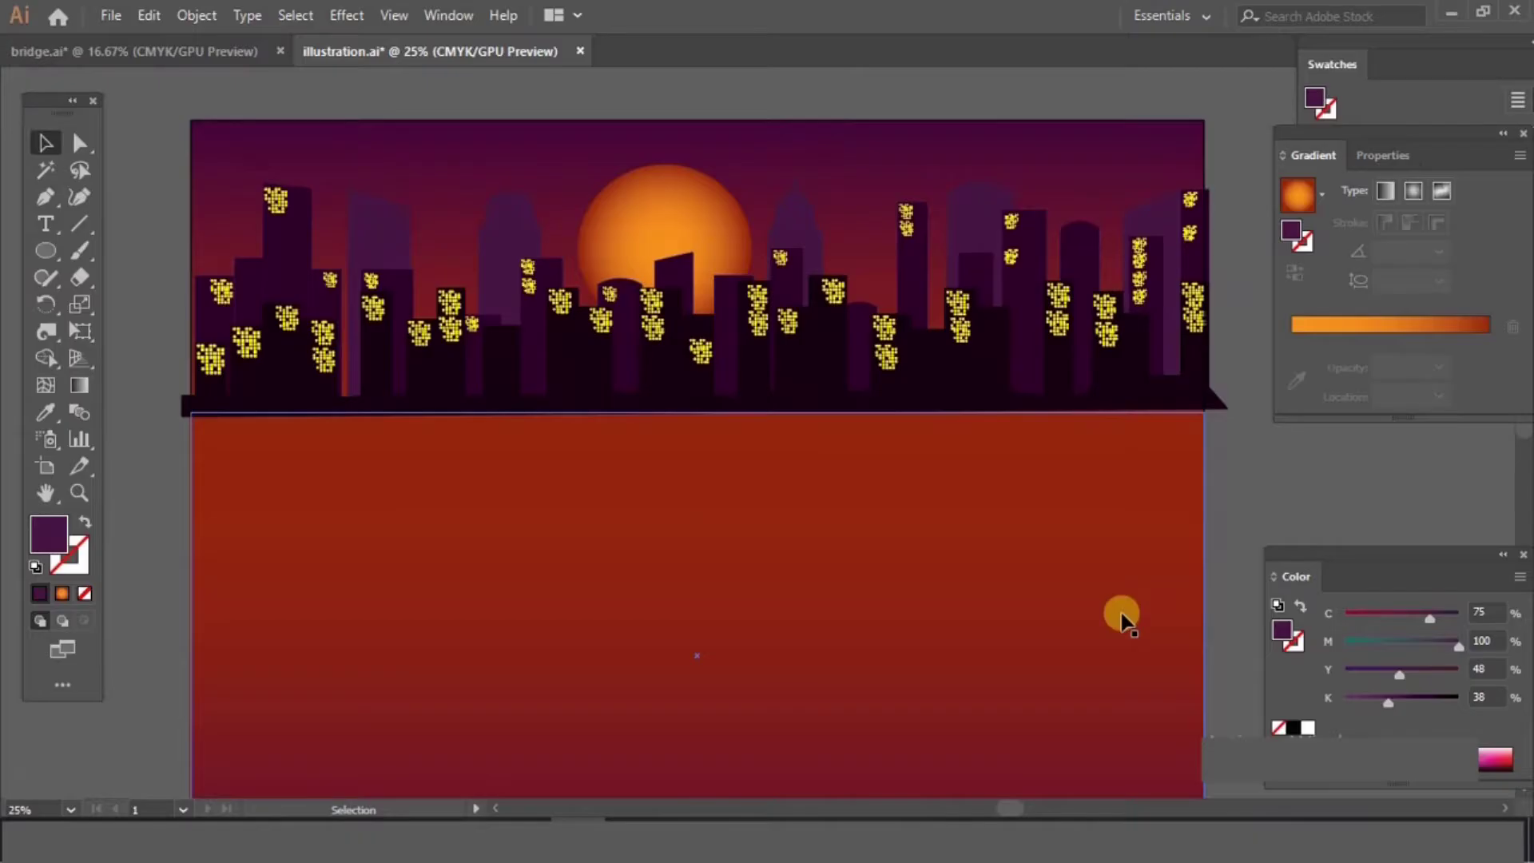
{"action": "key", "text": "ctrl+minus"}
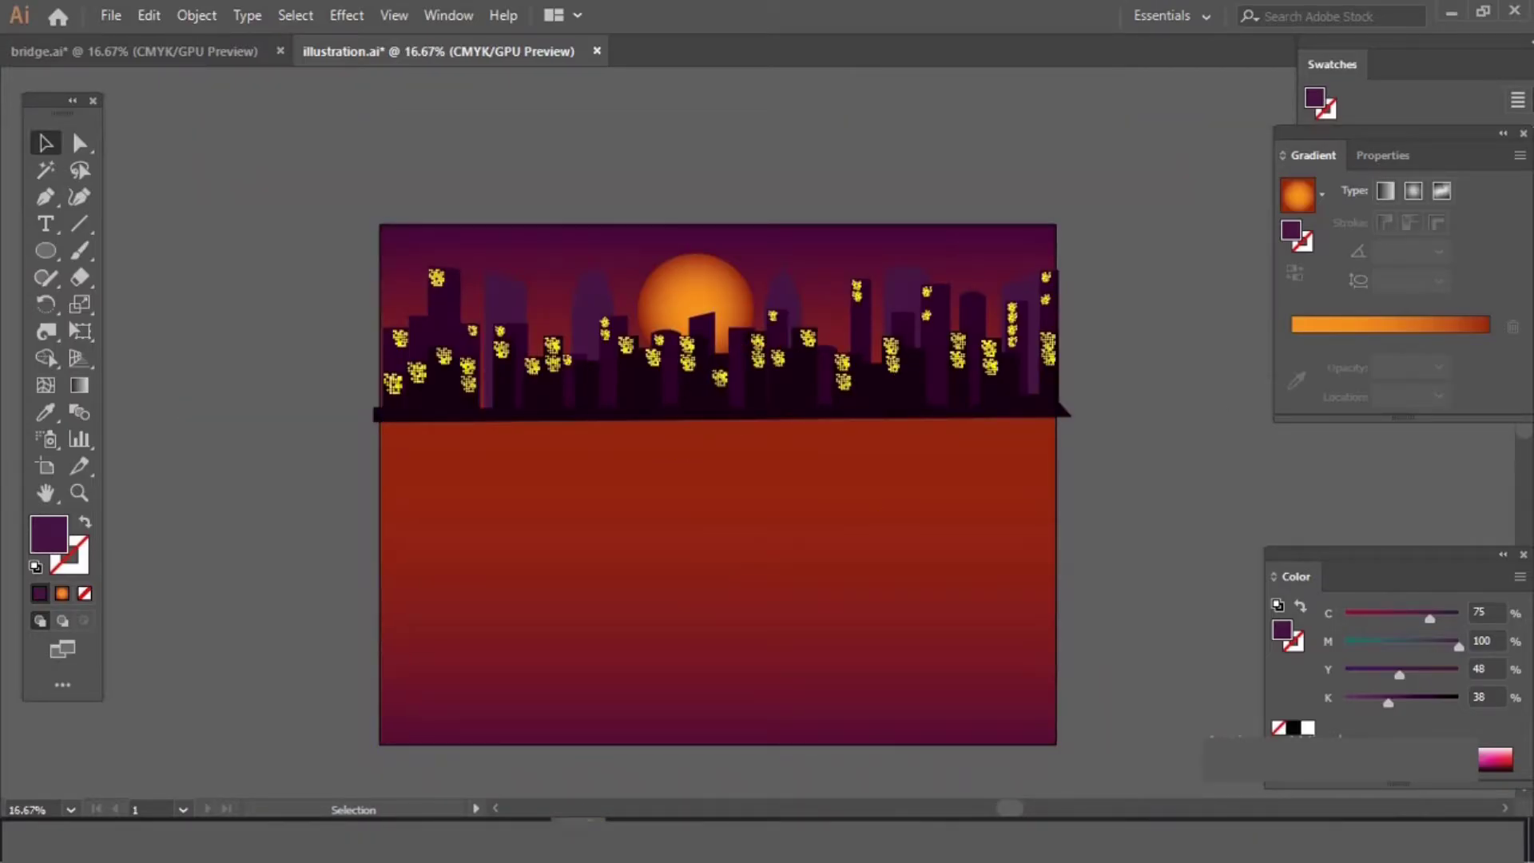
{"action": "left_click", "coordinate": [734, 289]}
{"action": "left_click_drag", "start_coordinate": [754, 309], "coordinate": [717, 281]}
{"action": "left_click", "coordinate": [756, 132]}
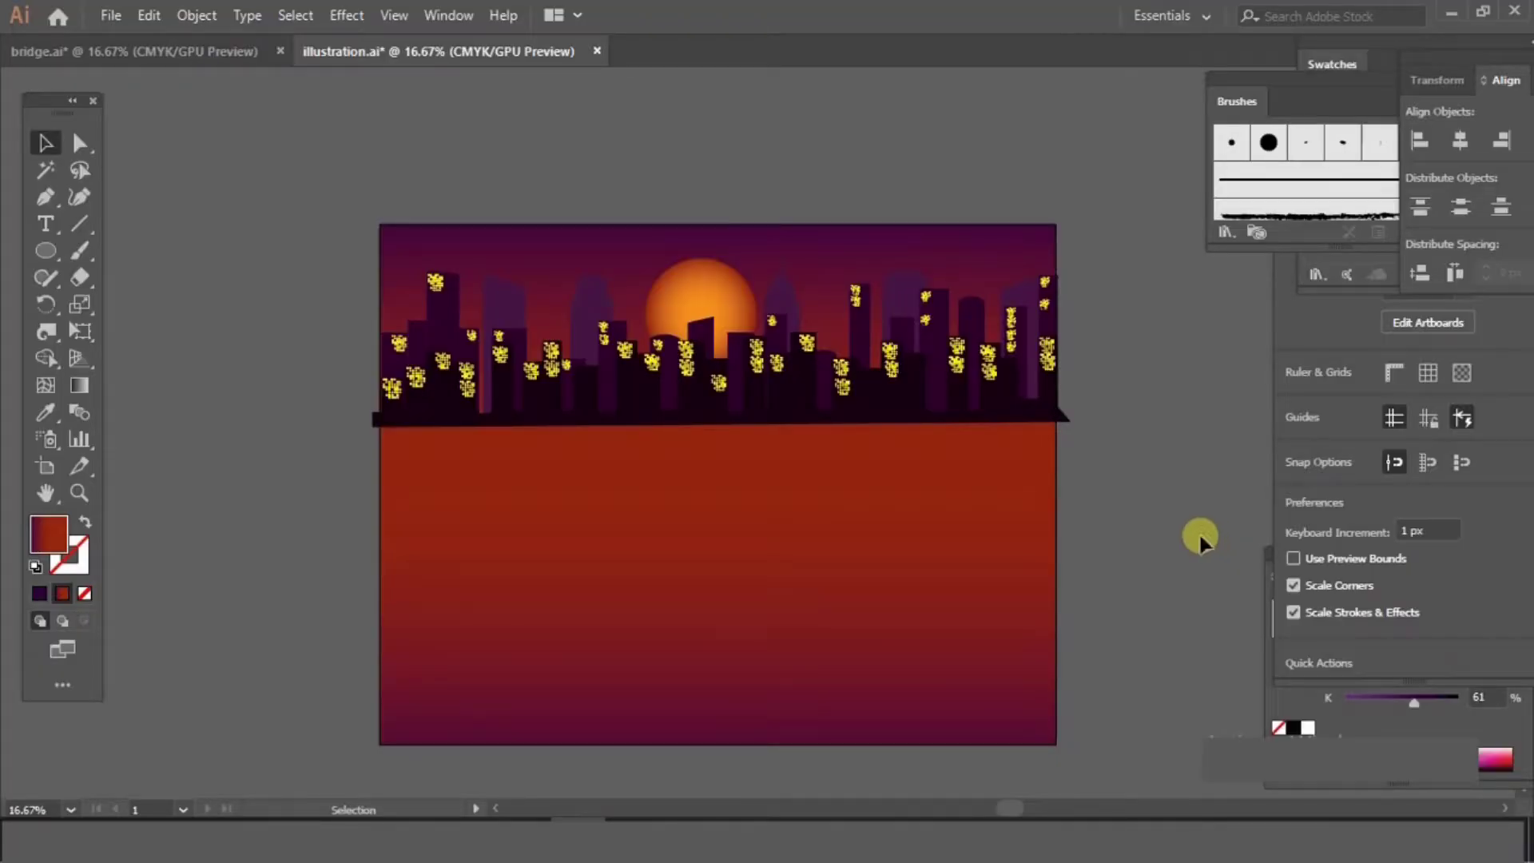
{"action": "left_click", "coordinate": [828, 528]}
{"action": "left_click_drag", "start_coordinate": [749, 368], "coordinate": [751, 385]}
{"action": "left_click", "coordinate": [1137, 445]}
{"action": "left_click", "coordinate": [999, 527]}
{"action": "left_click", "coordinate": [1166, 565]}
{"action": "left_click", "coordinate": [919, 356]}
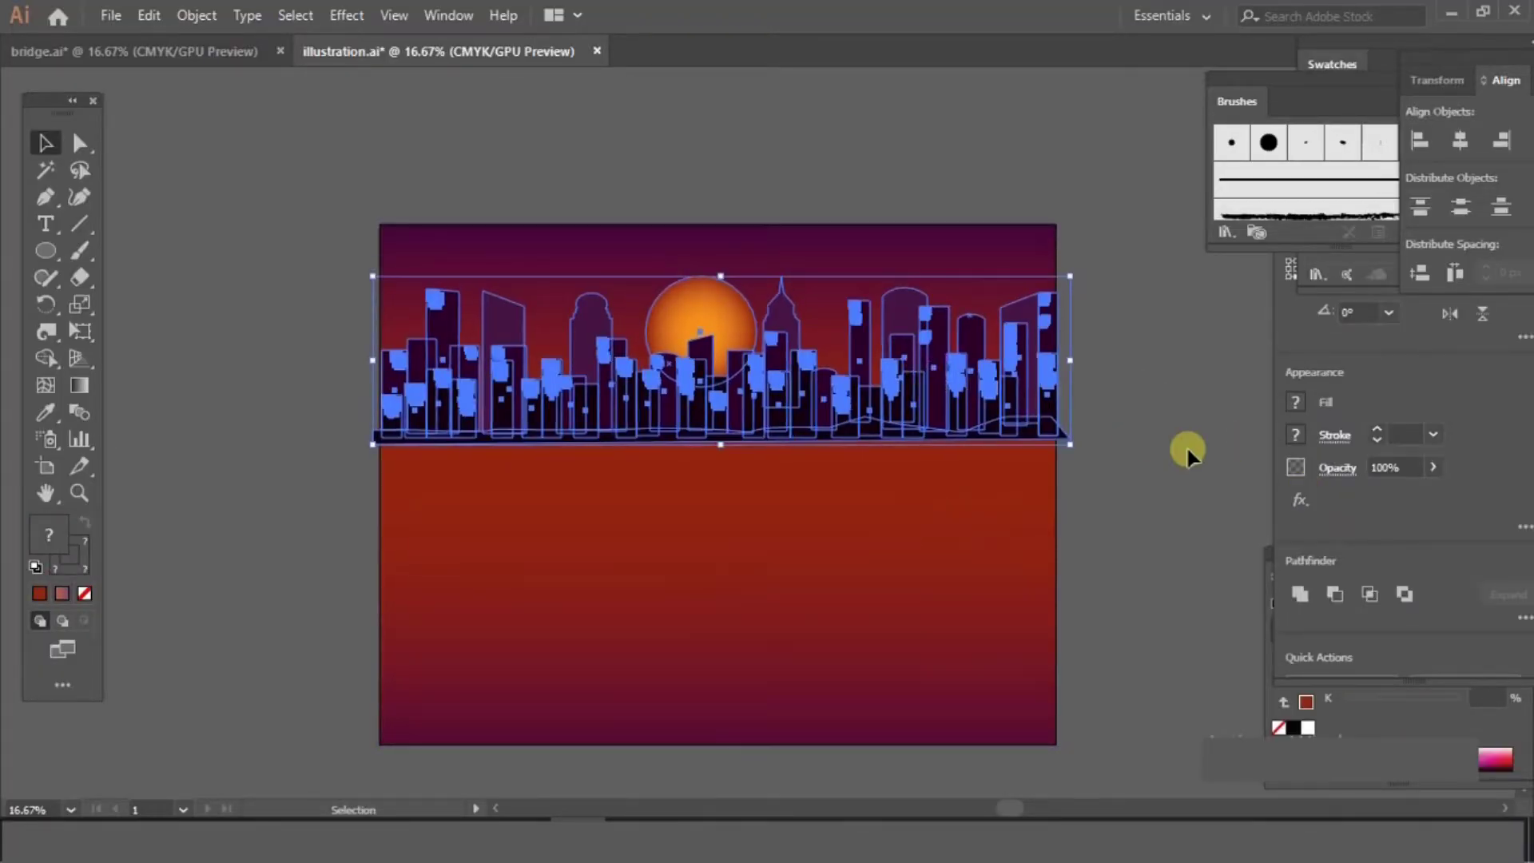
Set the drawing colours to no fill and a CMYK Magenta stroke.
{"action": "left_click", "coordinate": [767, 538]}
{"action": "left_click", "coordinate": [84, 594]}
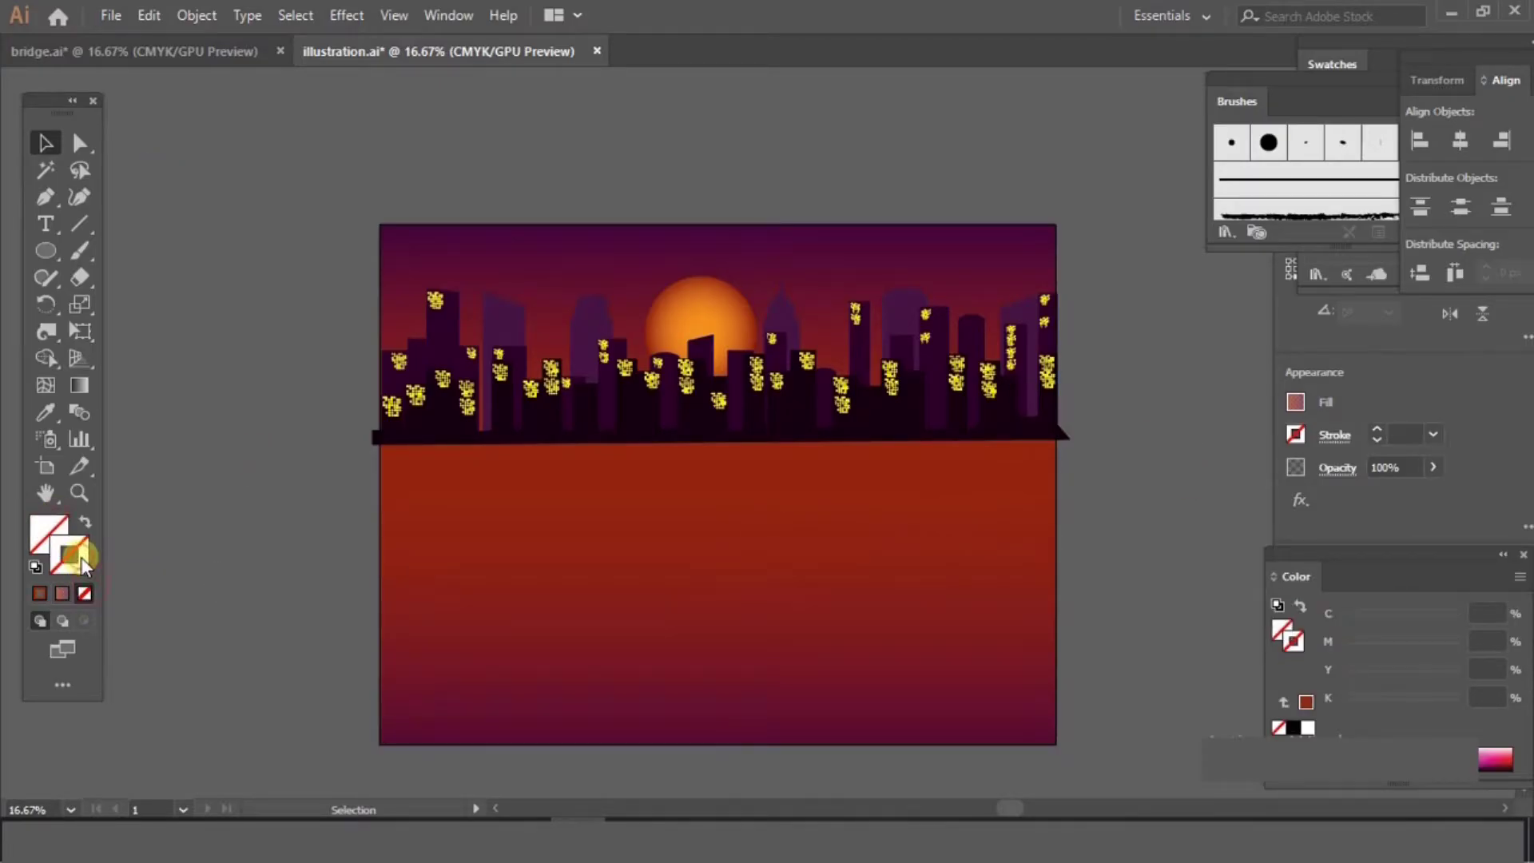
{"action": "left_click", "coordinate": [1366, 58]}
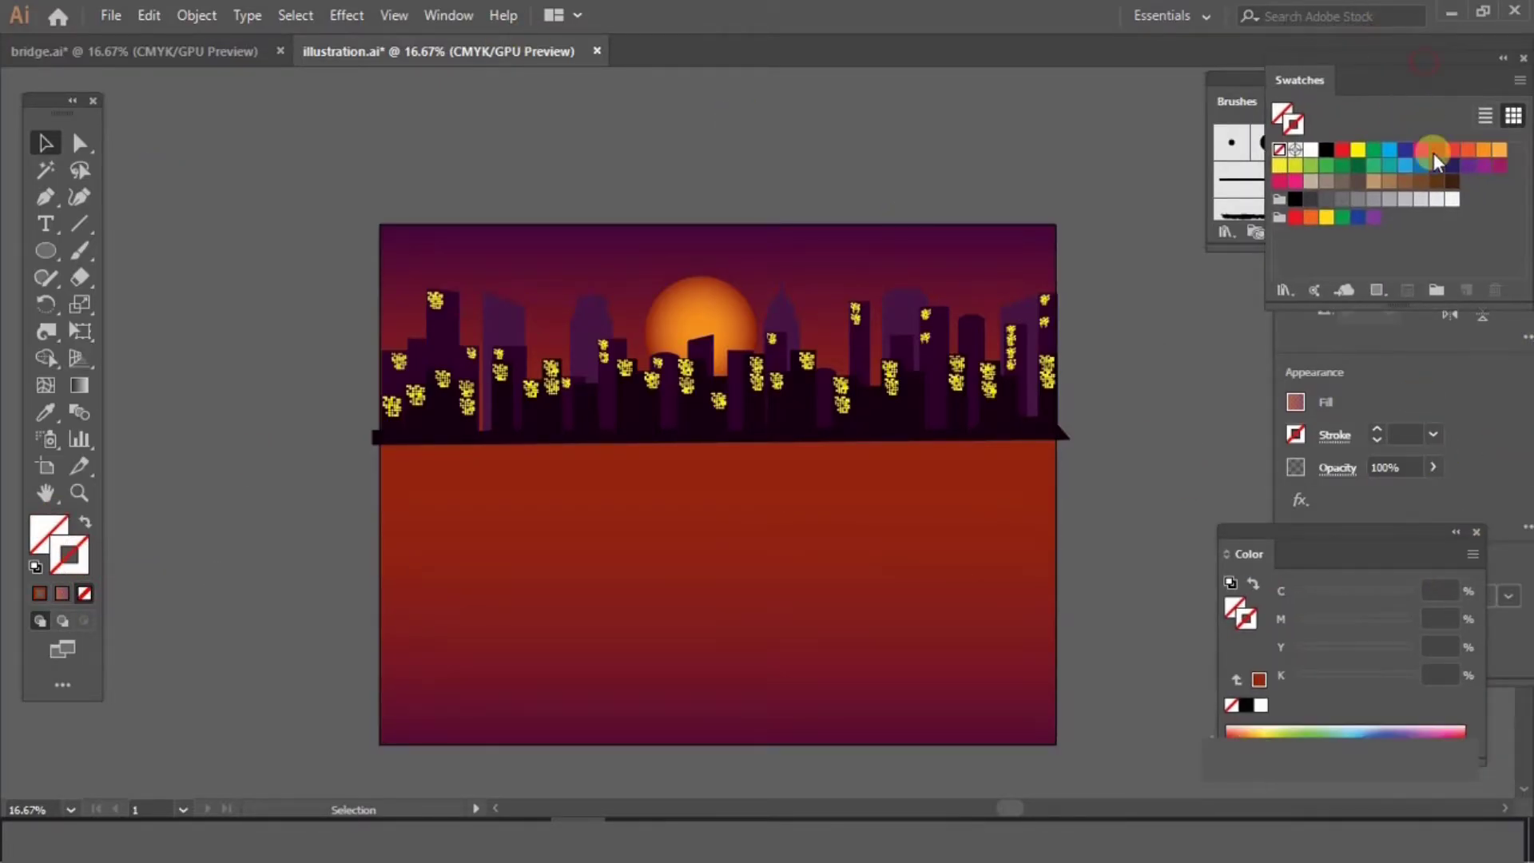
{"action": "left_click", "coordinate": [1422, 152]}
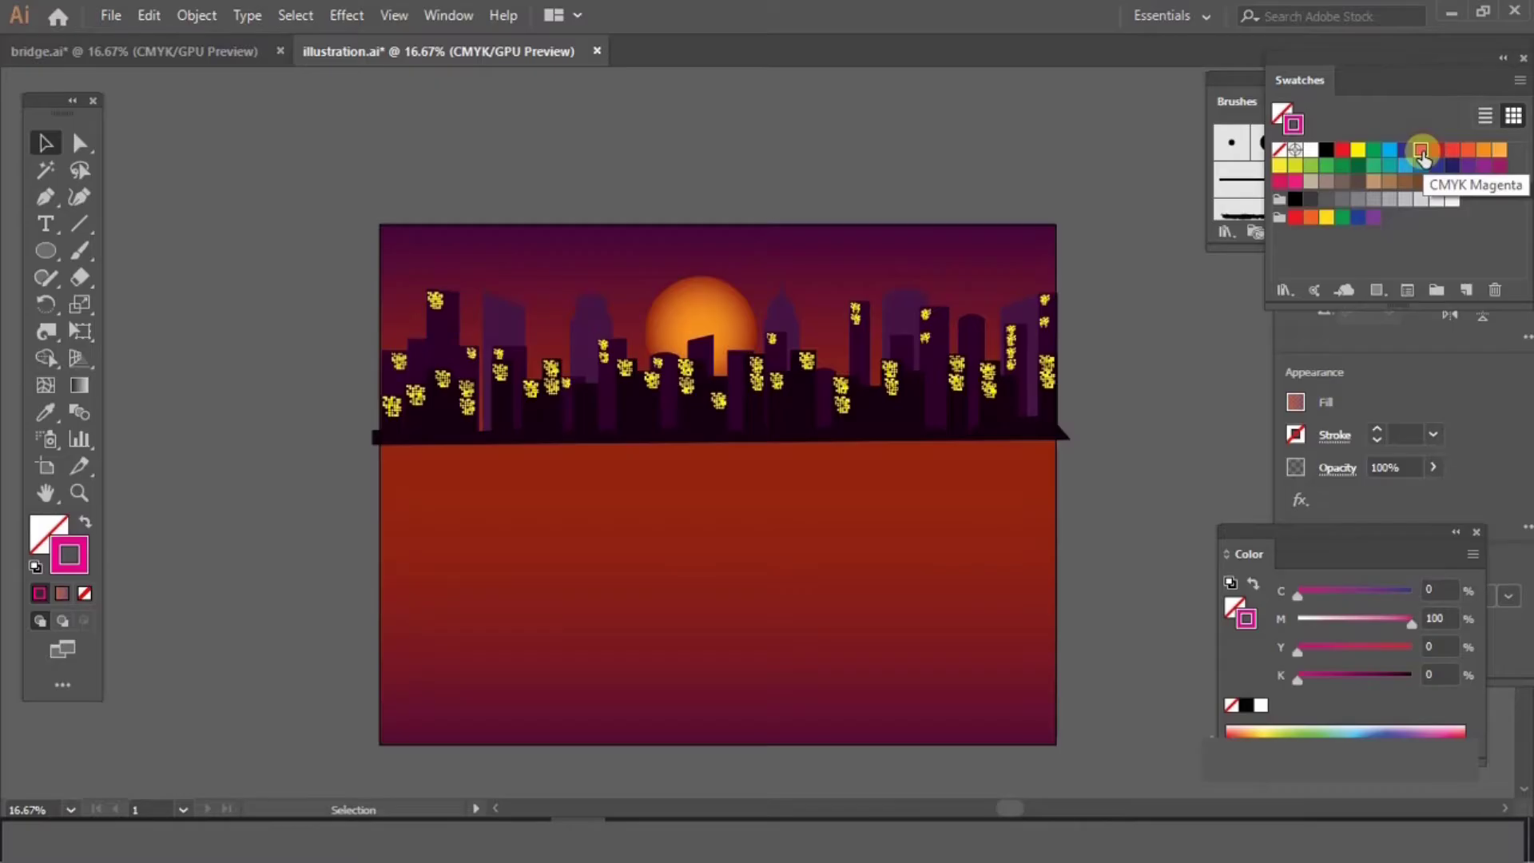
{"action": "left_click", "coordinate": [309, 211]}
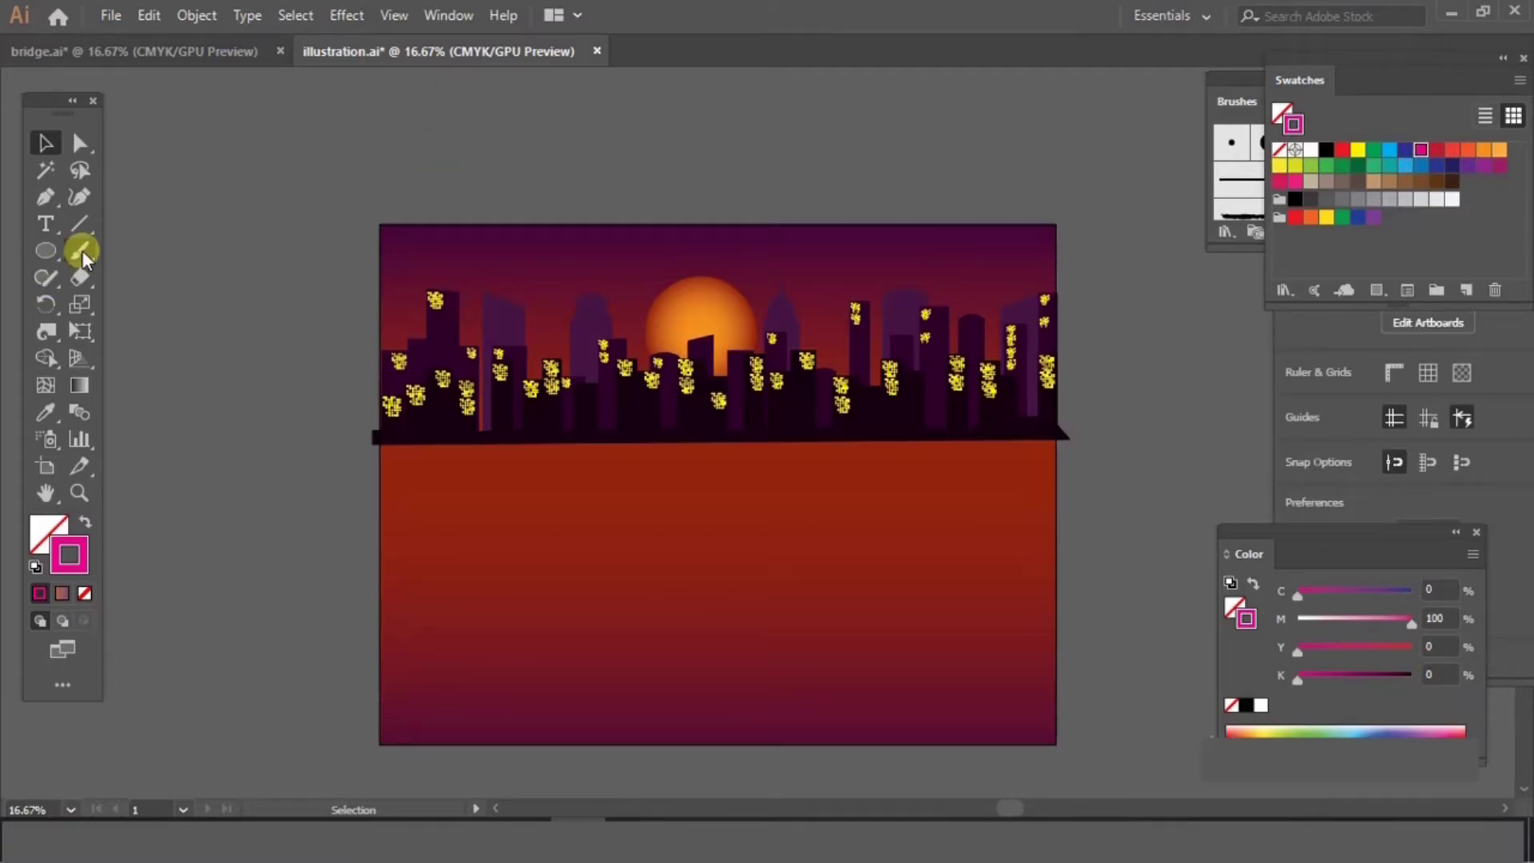
Set the Mop bristle brush to 10 mm size, 300% length, 21% paint opacity, and 100% density, thickness and stiffness.
{"action": "left_click", "coordinate": [445, 14]}
{"action": "left_click", "coordinate": [565, 177]}
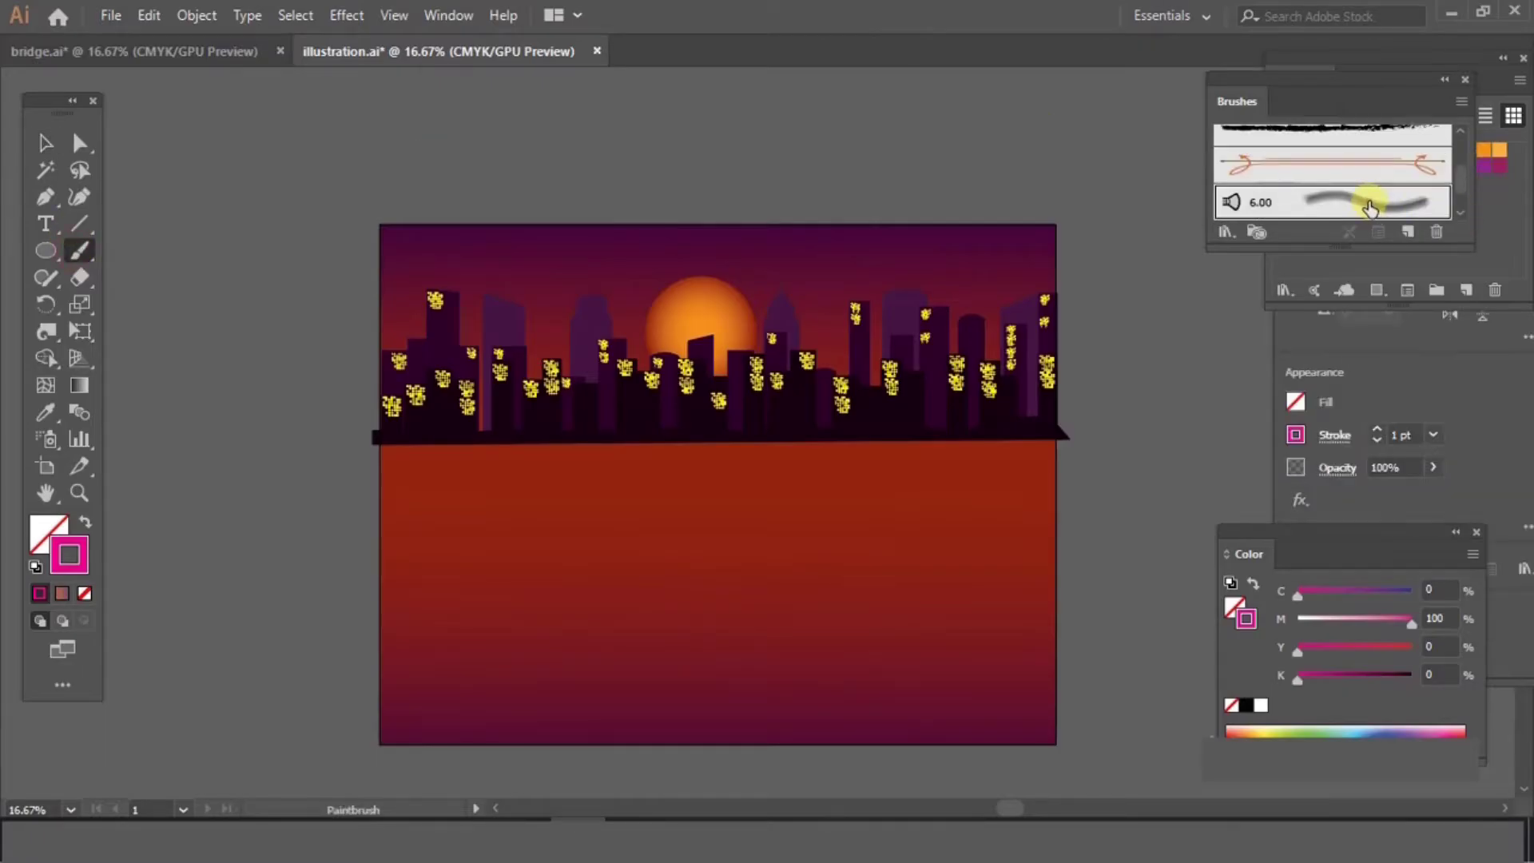
{"action": "left_click_drag", "start_coordinate": [1458, 177], "coordinate": [1460, 214]}
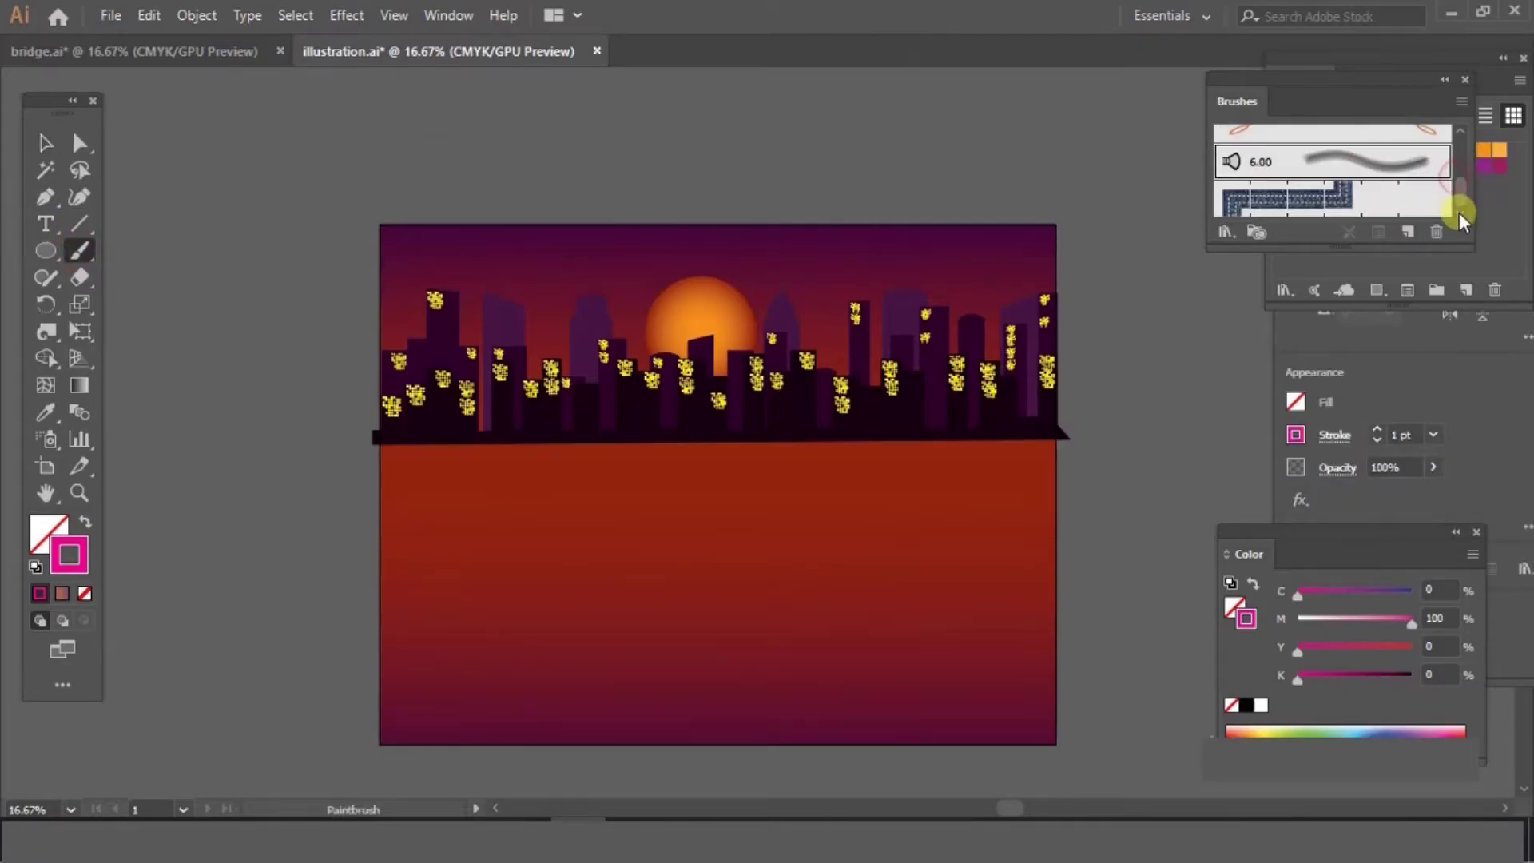
{"action": "double_click", "coordinate": [1376, 163]}
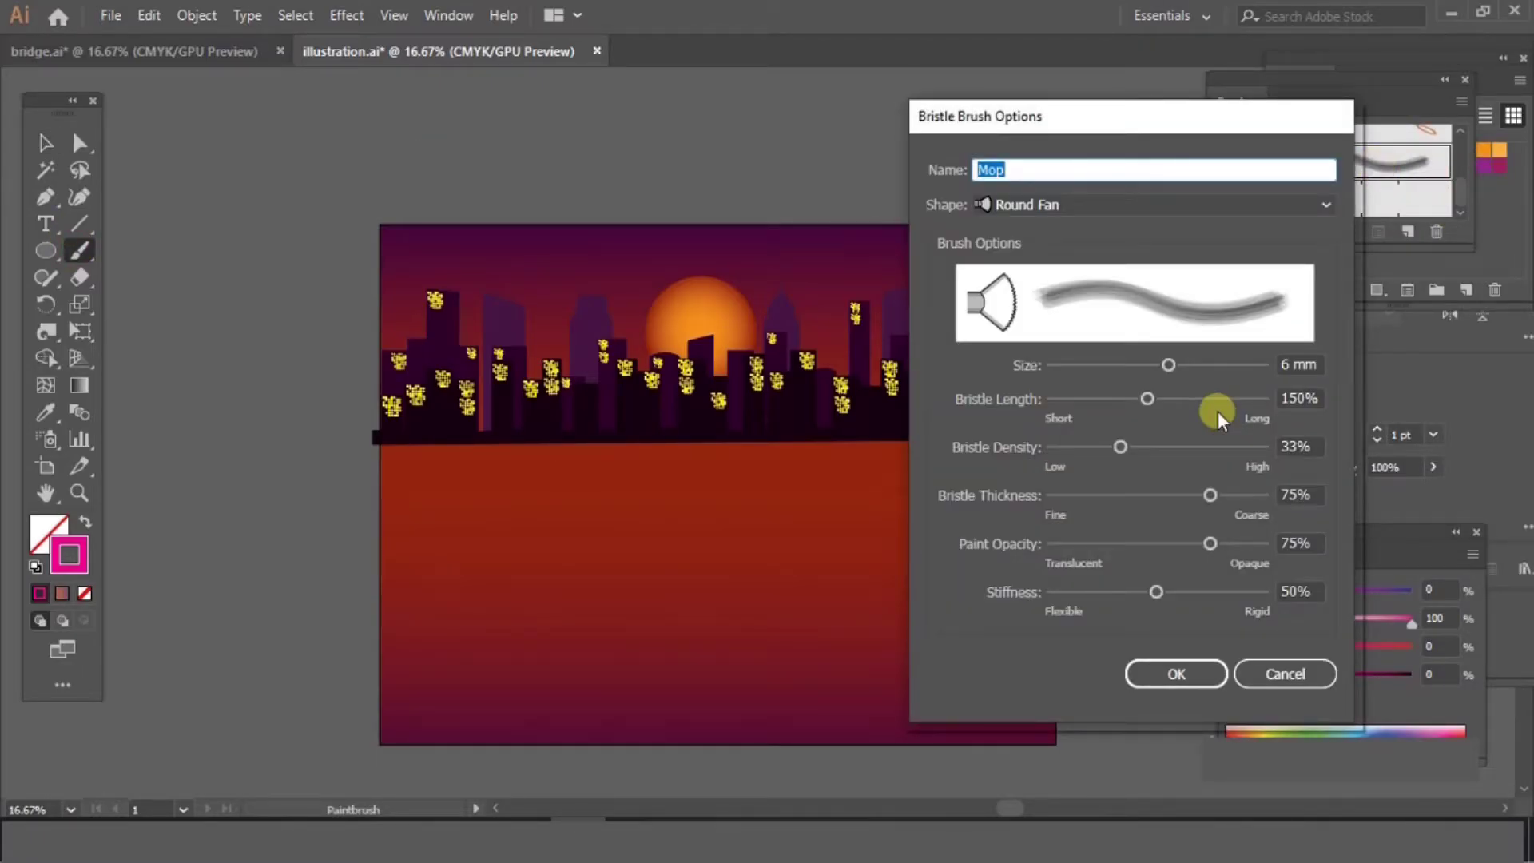
{"action": "left_click_drag", "start_coordinate": [1168, 365], "coordinate": [1292, 372]}
{"action": "left_click_drag", "start_coordinate": [1148, 398], "coordinate": [1278, 419]}
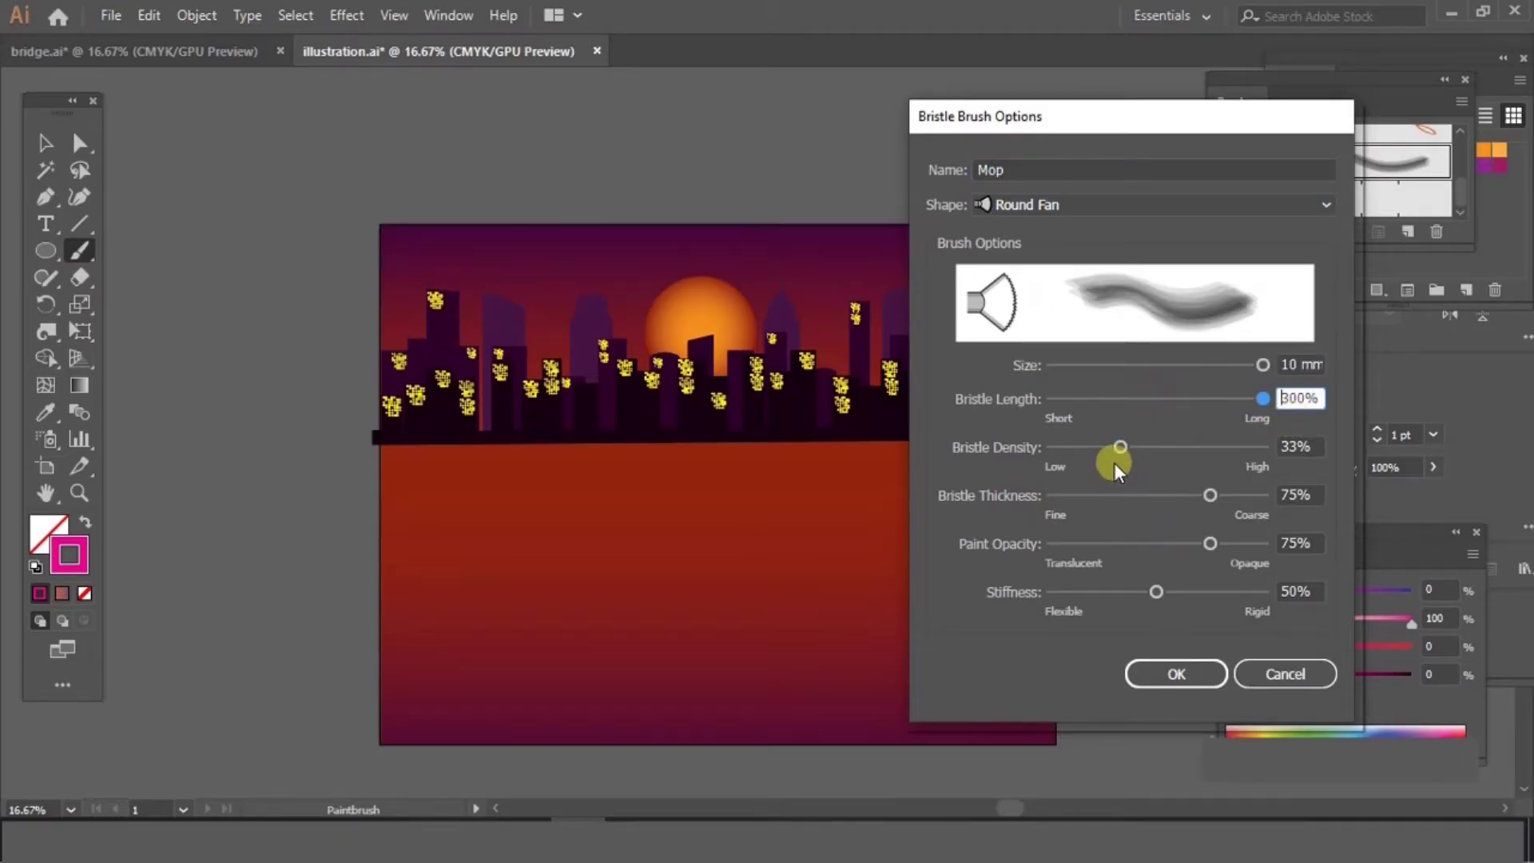
{"action": "left_click_drag", "start_coordinate": [1219, 492], "coordinate": [1221, 493]}
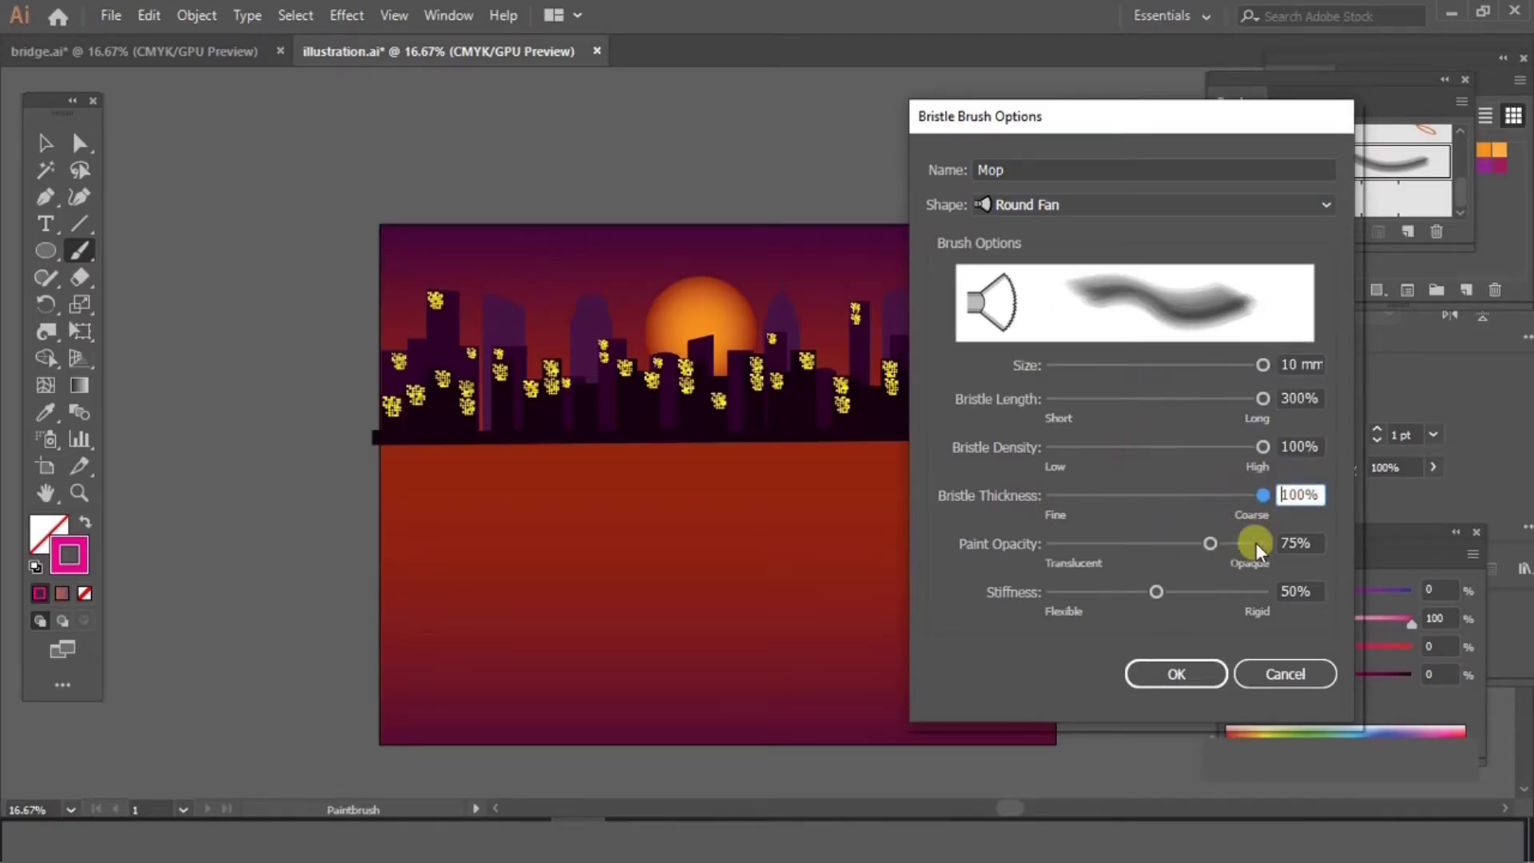
{"action": "left_click_drag", "start_coordinate": [1320, 544], "coordinate": [1251, 533]}
{"action": "type", "text": "21"}
{"action": "left_click_drag", "start_coordinate": [1160, 589], "coordinate": [1300, 610]}
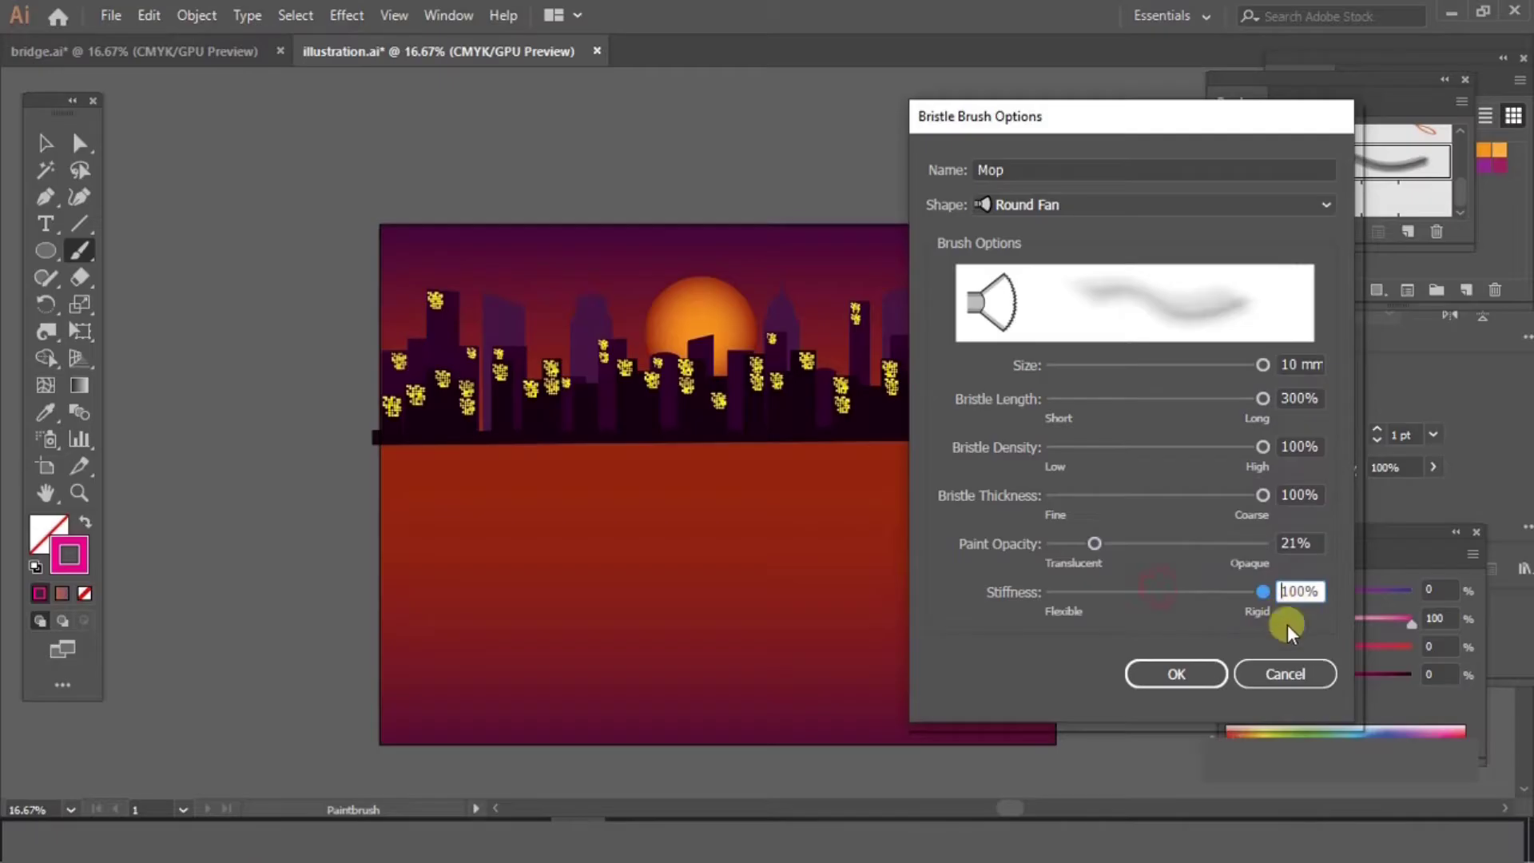
{"action": "left_click", "coordinate": [1176, 673]}
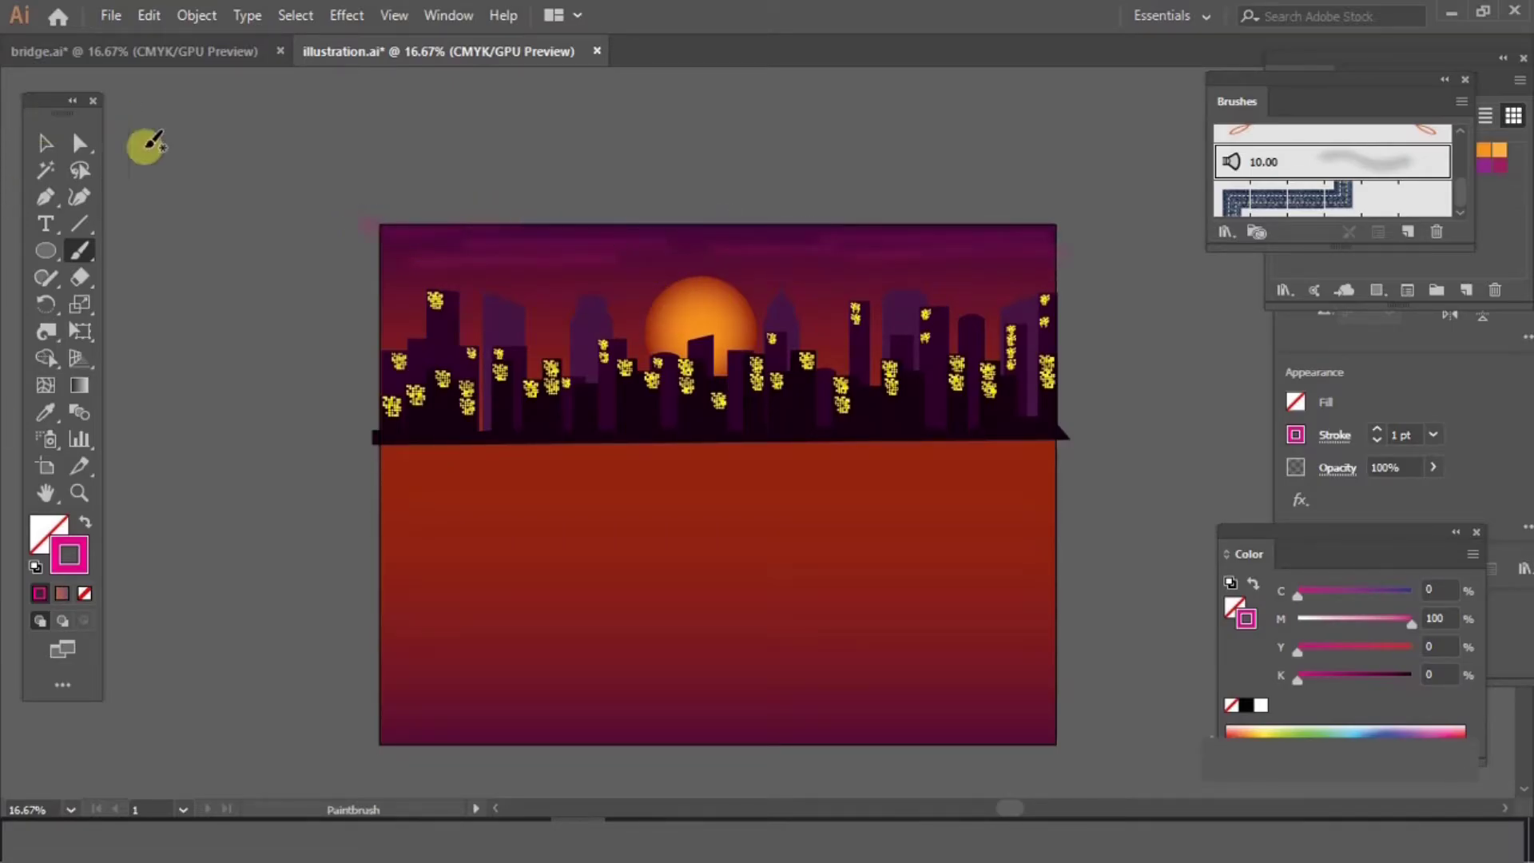
Paint soft horizontal magenta cloud streaks across the upper sky with the Mop brush.
{"action": "mouse_move", "coordinate": [405, 215]}
{"action": "left_mouse_down"}
{"action": "mouse_move", "coordinate": [938, 284]}
{"action": "mouse_move", "coordinate": [1065, 267]}
{"action": "left_mouse_up"}
{"action": "left_click_drag", "start_coordinate": [1420, 79], "coordinate": [1410, 214]}
{"action": "mouse_move", "coordinate": [1454, 93]}
{"action": "left_mouse_down"}
{"action": "mouse_move", "coordinate": [1408, 95]}
{"action": "mouse_move", "coordinate": [1387, 78]}
{"action": "left_mouse_up"}
{"action": "left_click", "coordinate": [1501, 70]}
{"action": "left_click", "coordinate": [1521, 398]}
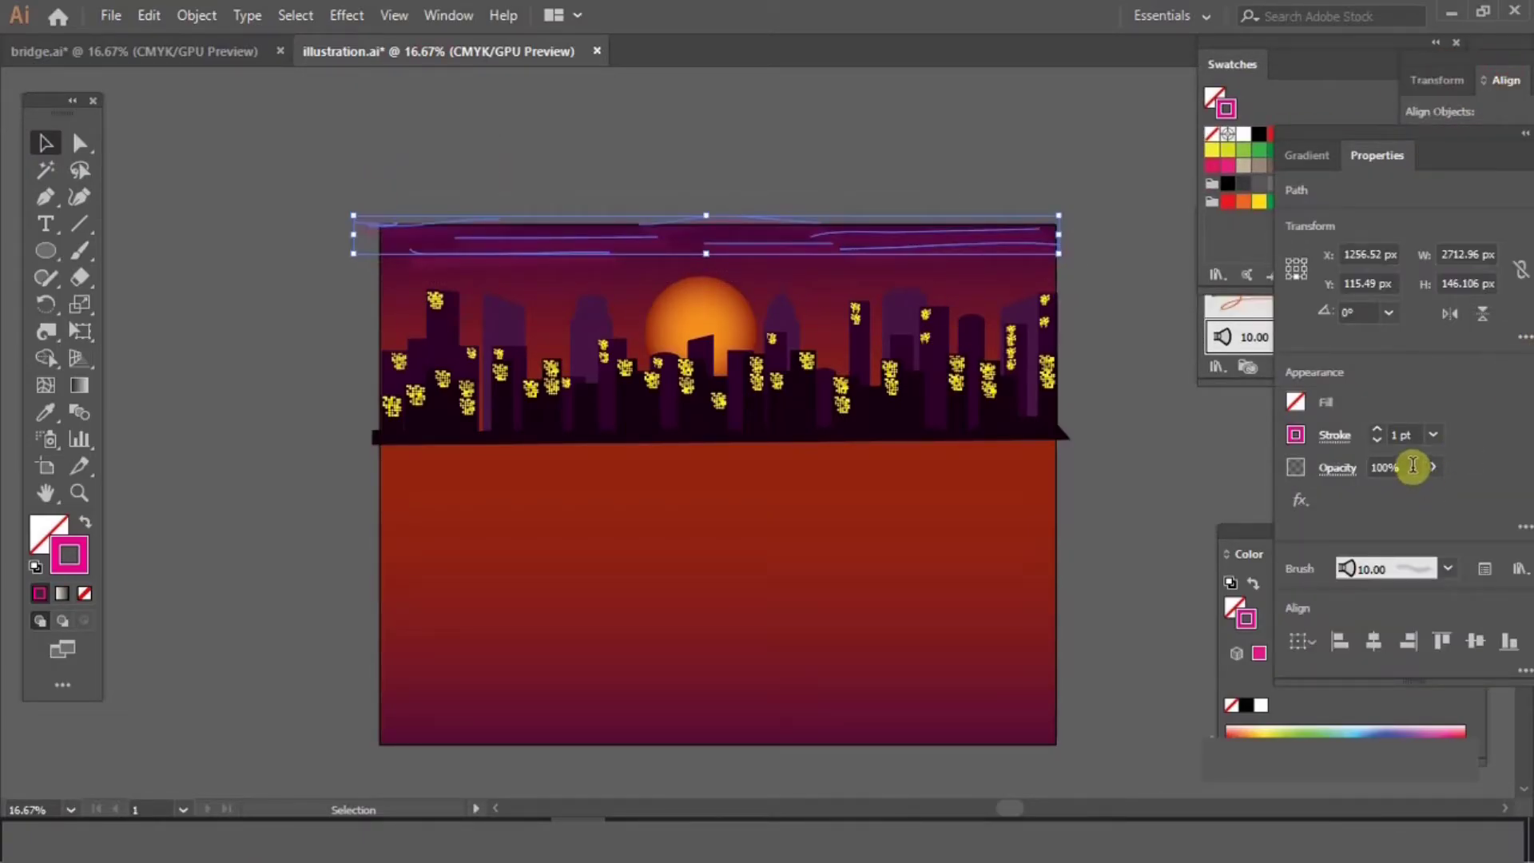
{"action": "left_click", "coordinate": [1129, 375]}
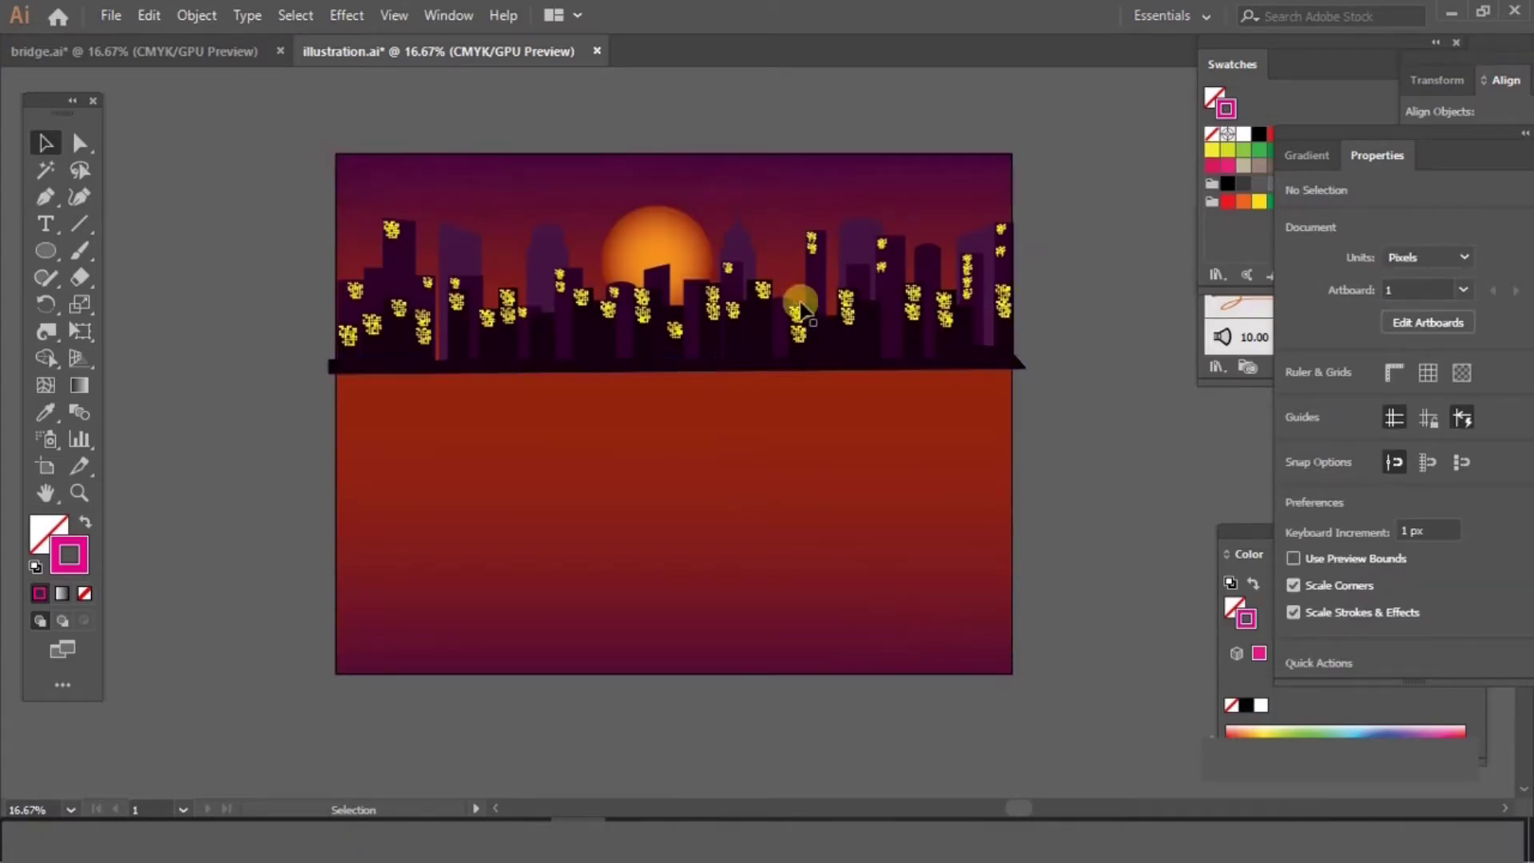
Duplicate the skyline and sun group and flip the copy vertically below the skyline's base as a water reflection.
{"action": "left_click", "coordinate": [717, 328]}
{"action": "left_click_drag", "start_coordinate": [779, 392], "coordinate": [761, 340]}
{"action": "left_click_drag", "start_coordinate": [699, 286], "coordinate": [696, 285]}
{"action": "left_click_drag", "start_coordinate": [643, 365], "coordinate": [641, 363]}
{"action": "left_click", "coordinate": [81, 334]}
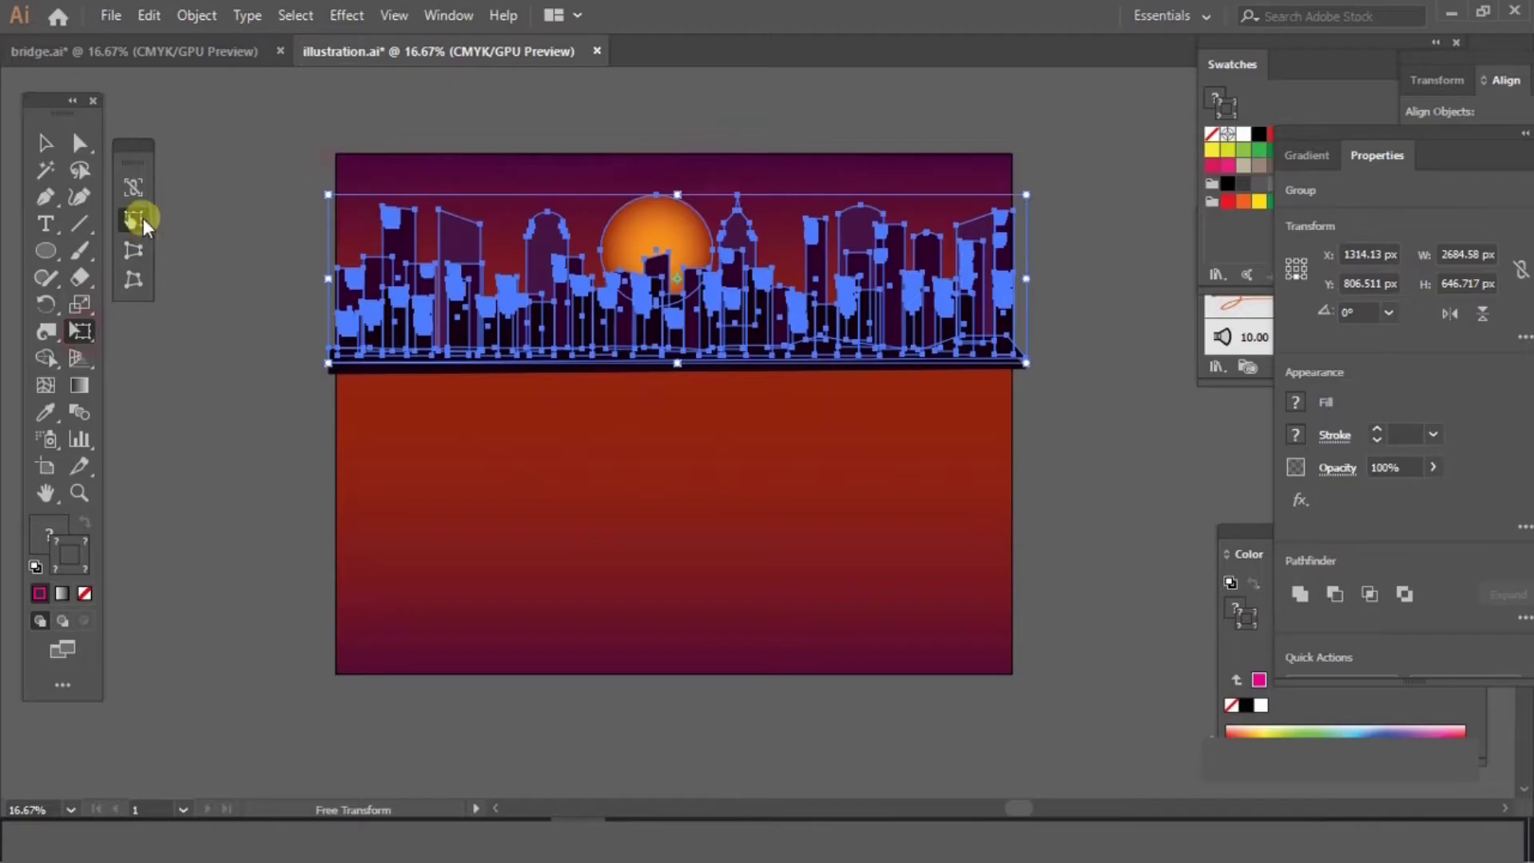
{"action": "left_click_drag", "start_coordinate": [684, 196], "coordinate": [698, 552]}
{"action": "left_click", "coordinate": [46, 143]}
{"action": "left_click", "coordinate": [227, 131]}
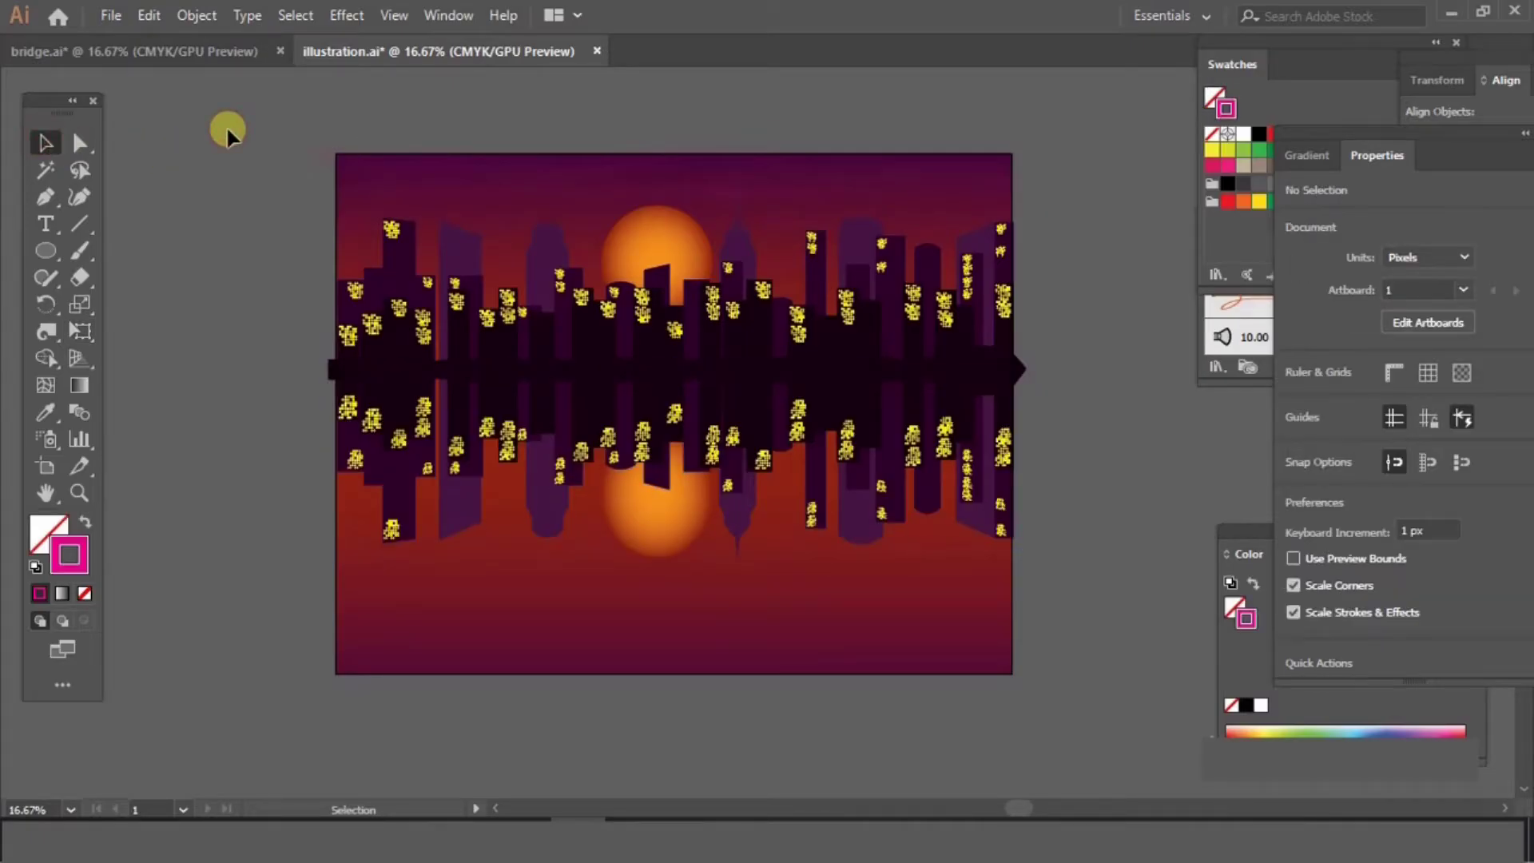
Set the opacity of the flipped skyline reflection to 65%.
{"action": "left_click", "coordinate": [703, 440]}
{"action": "type", "text": "65"}
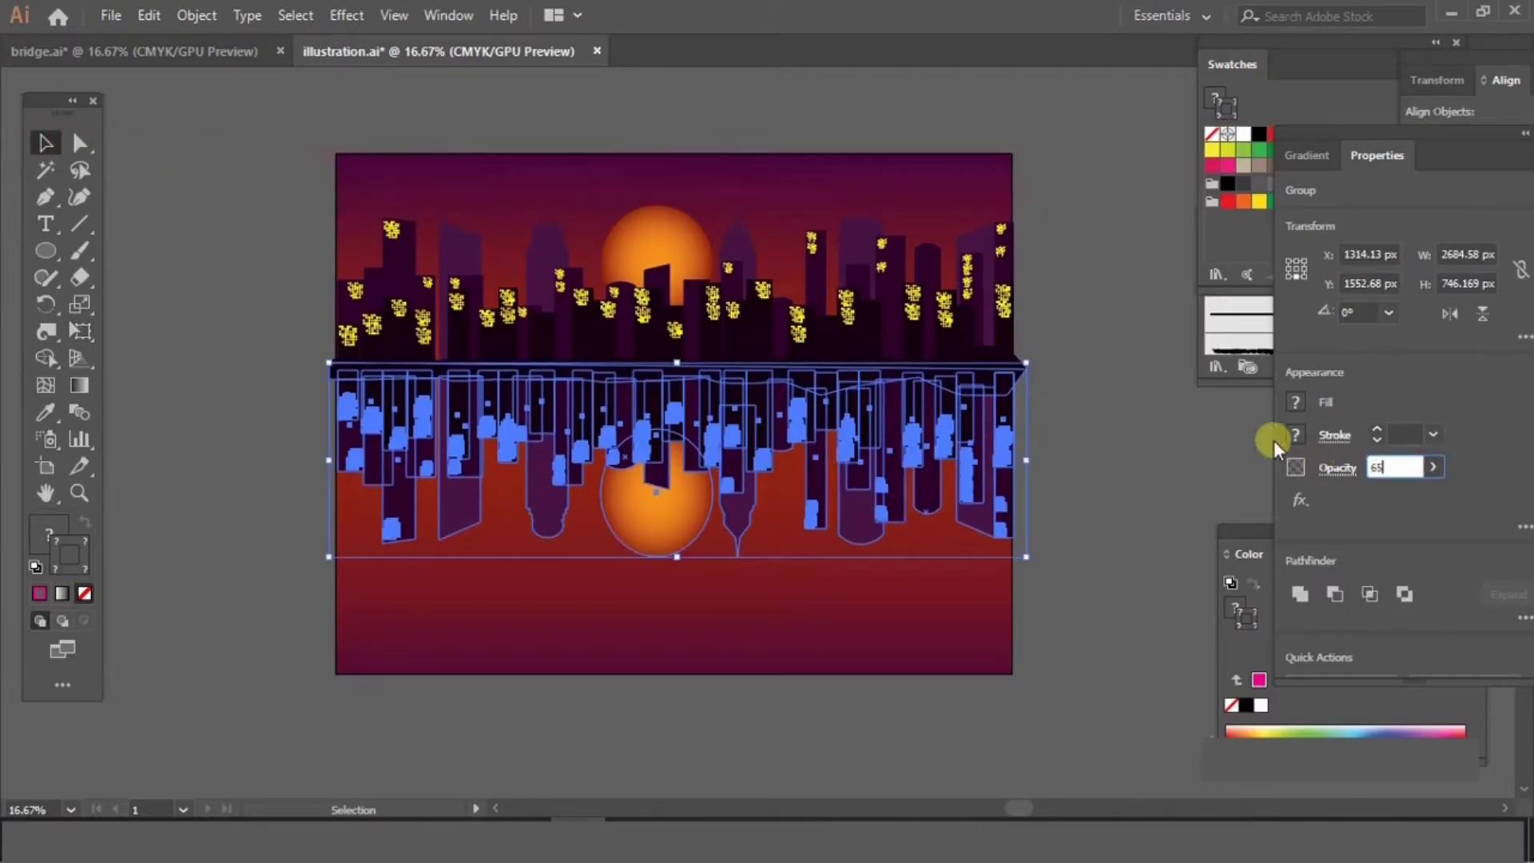
{"action": "left_click", "coordinate": [1129, 430]}
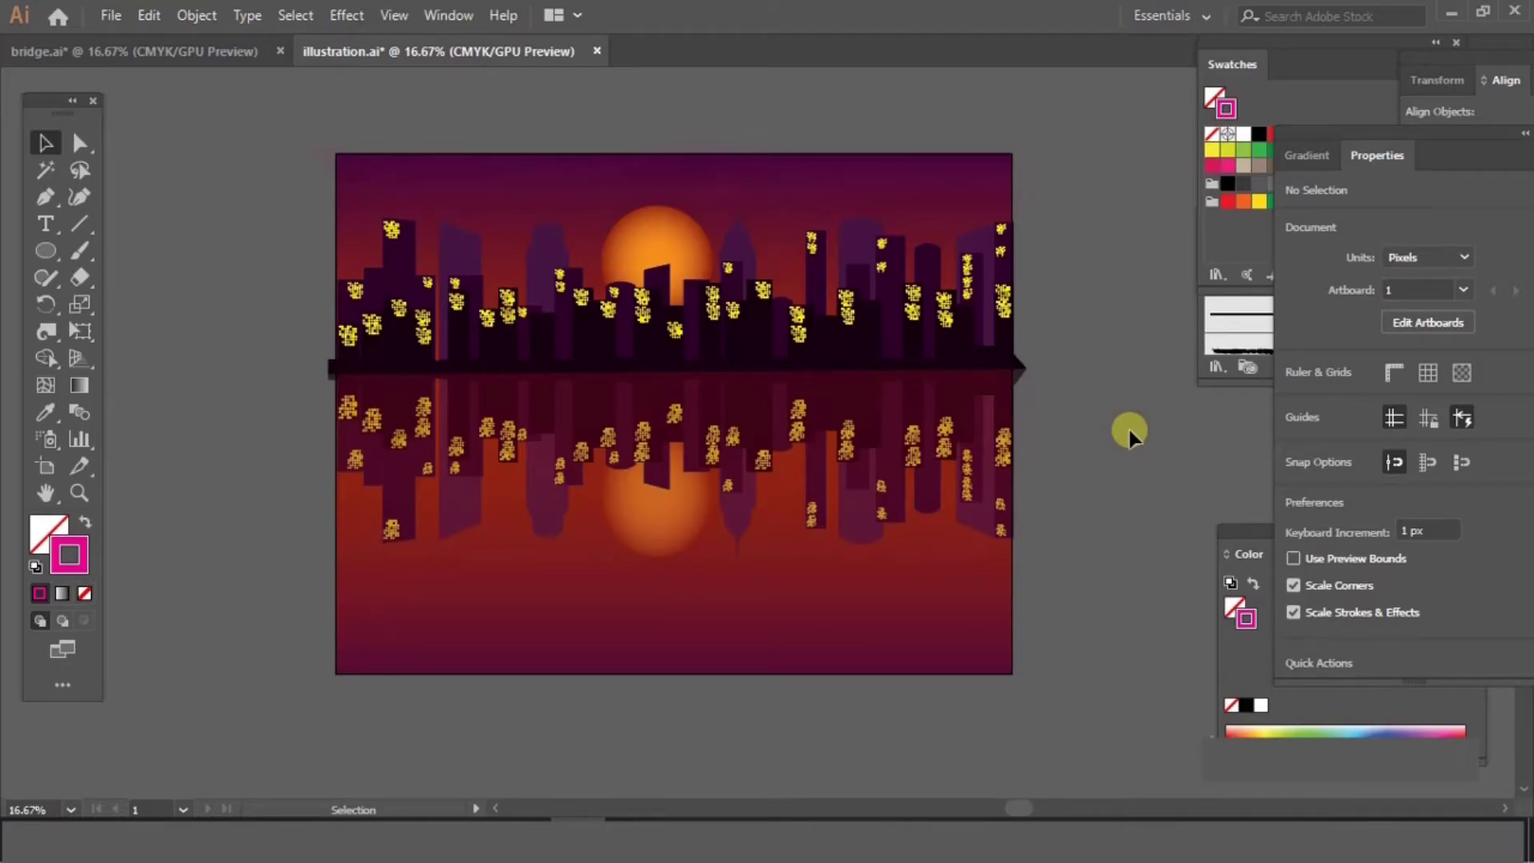
Configure the Twirl tool with 80 px width, 20 px height, 50% intensity, 20° twirl rate, detail 5 and simplify 56.
{"action": "left_click", "coordinate": [703, 319]}
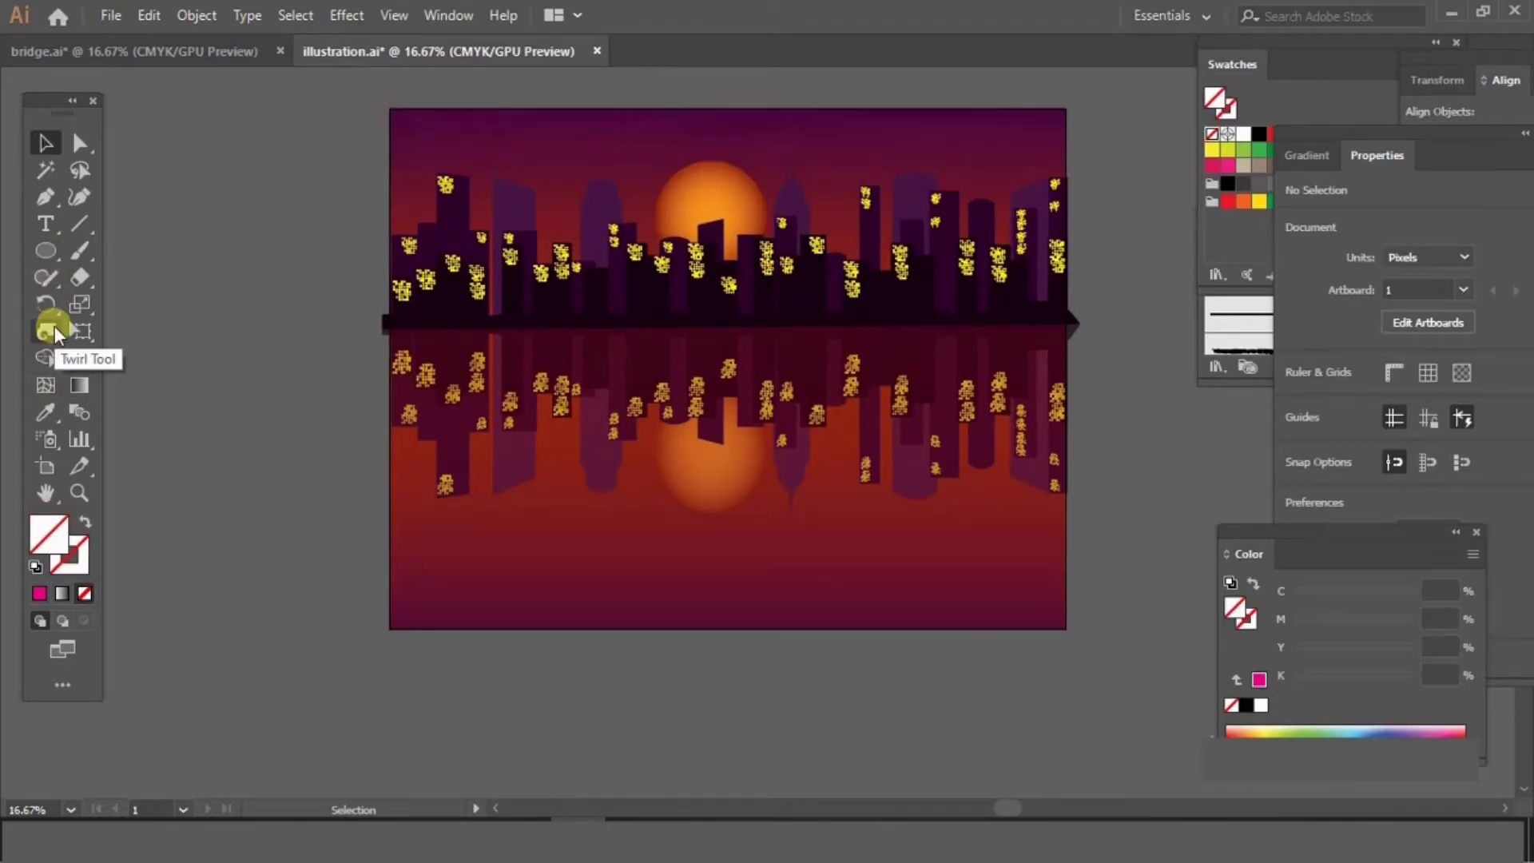
{"action": "left_click", "coordinate": [50, 327]}
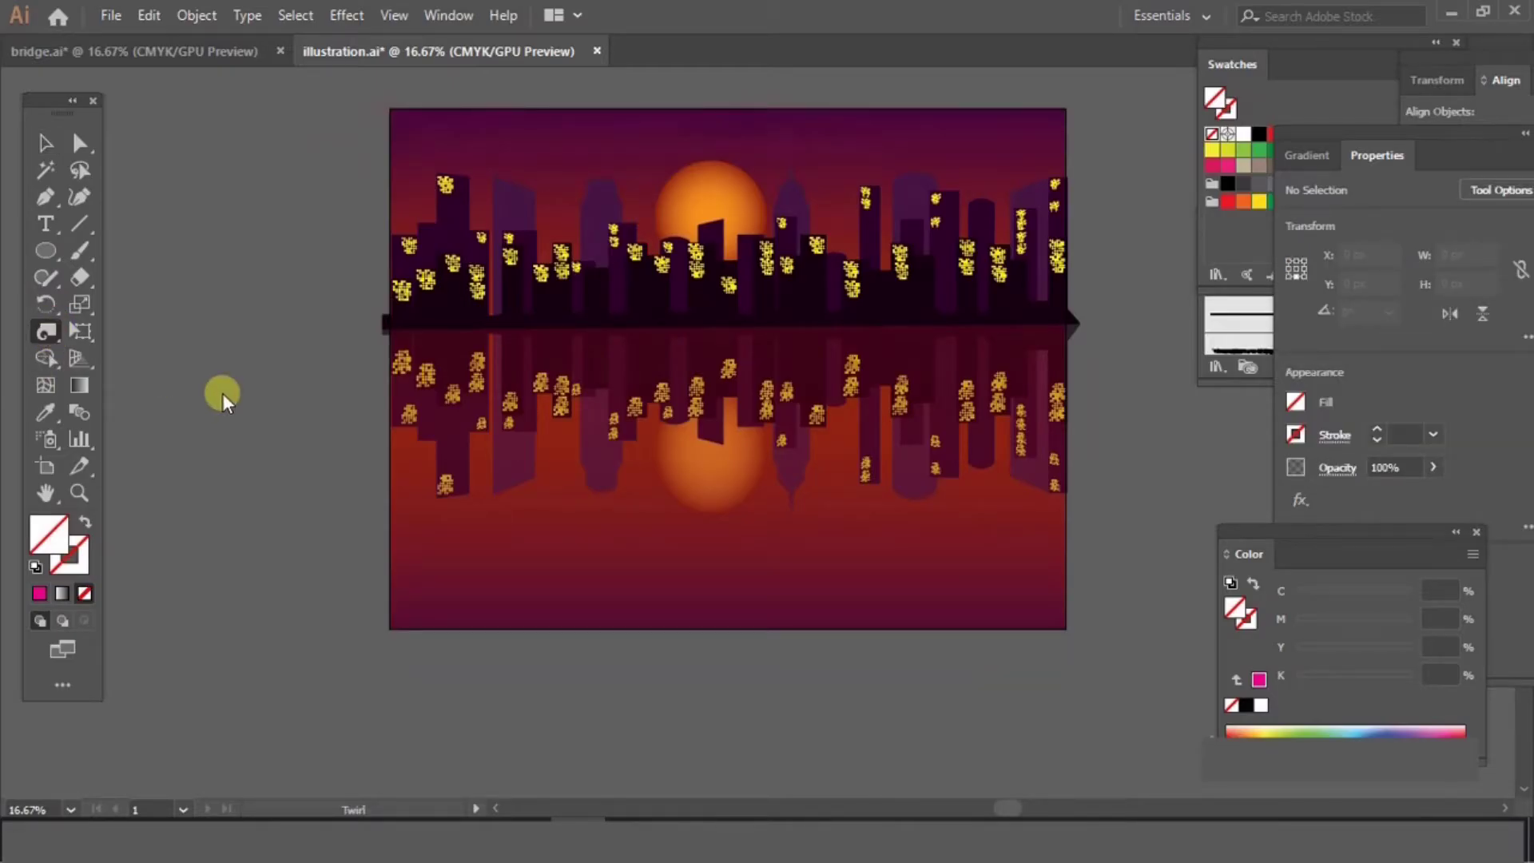
{"action": "double_click", "coordinate": [44, 333]}
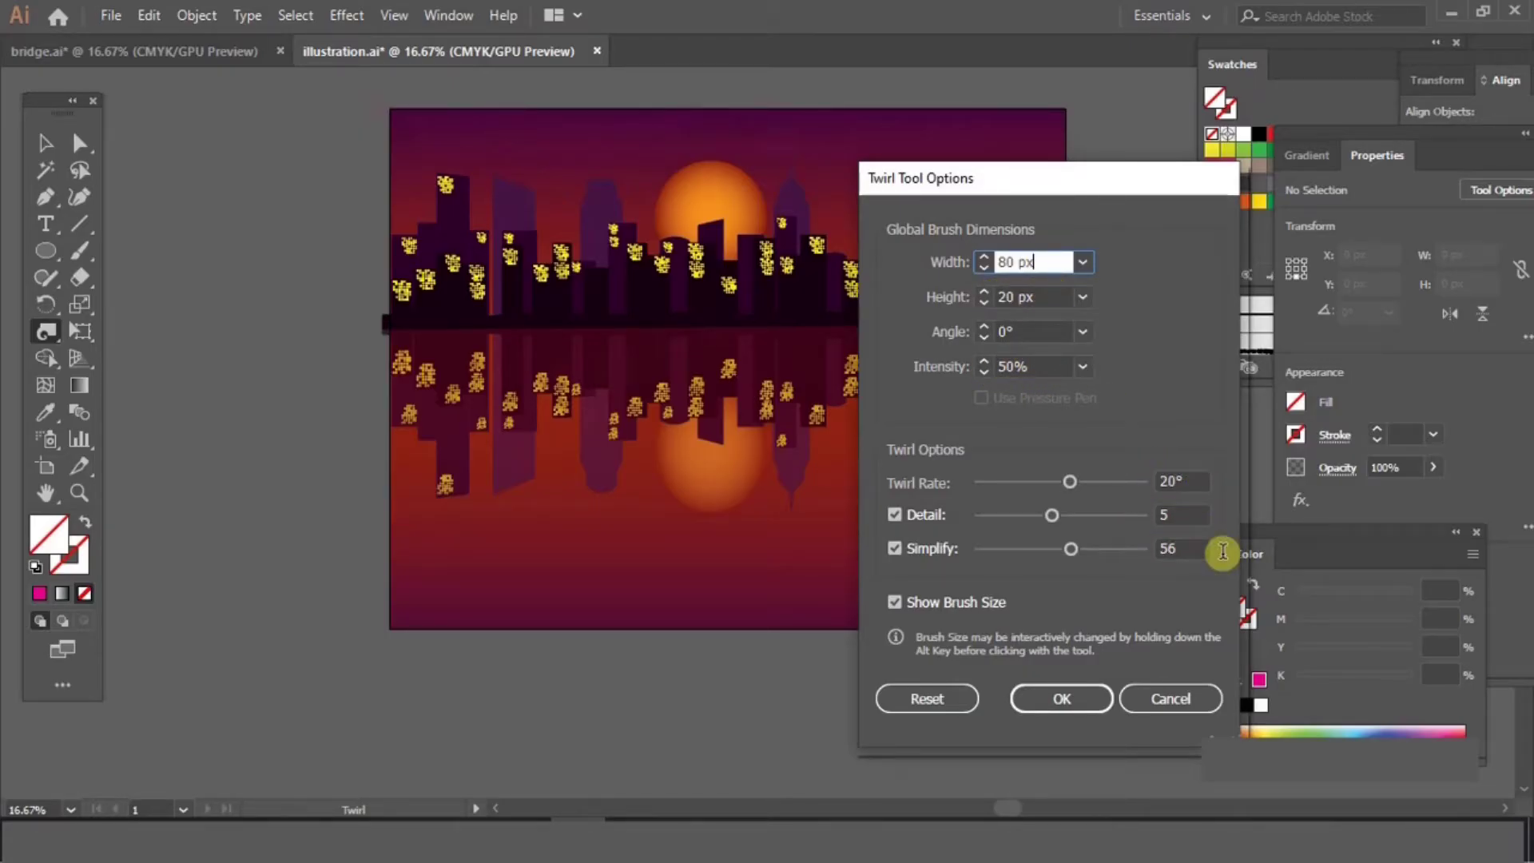
{"action": "left_click", "coordinate": [1079, 707]}
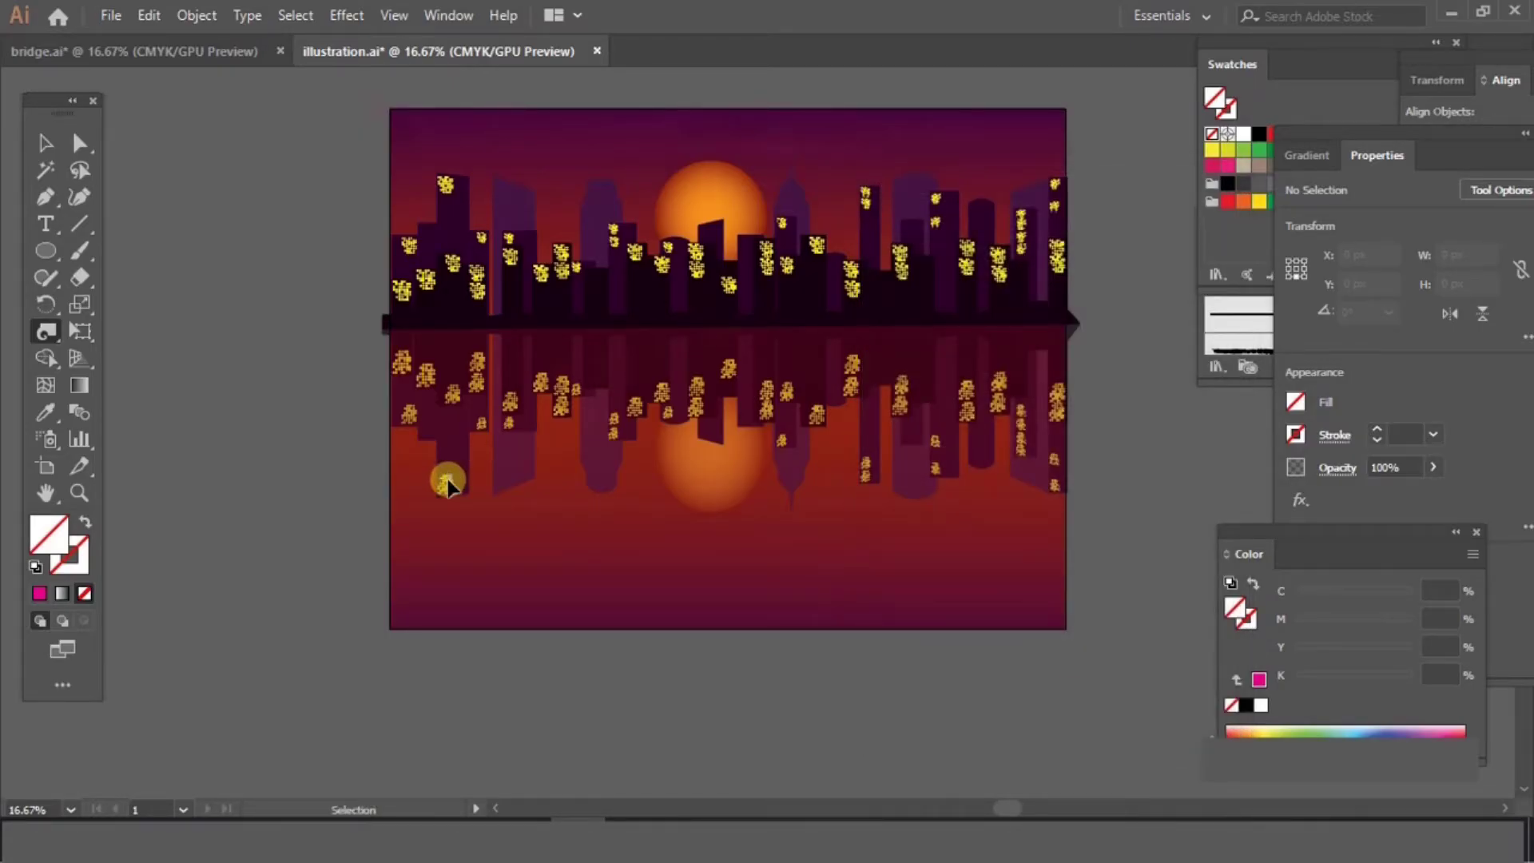
Twirl the edges and lit windows of the reflected buildings on the left side of the water to create ripples.
{"action": "key", "text": "ctrl+plus"}
{"action": "key", "text": "ctrl+plus"}
{"action": "key", "text": "ctrl+plus"}
{"action": "left_click_drag", "start_coordinate": [448, 481], "coordinate": [782, 506]}
{"action": "mouse_move", "coordinate": [390, 387]}
{"action": "left_mouse_down"}
{"action": "mouse_move", "coordinate": [825, 468]}
{"action": "mouse_move", "coordinate": [841, 389]}
{"action": "left_mouse_up"}
{"action": "left_click_drag", "start_coordinate": [445, 176], "coordinate": [445, 182]}
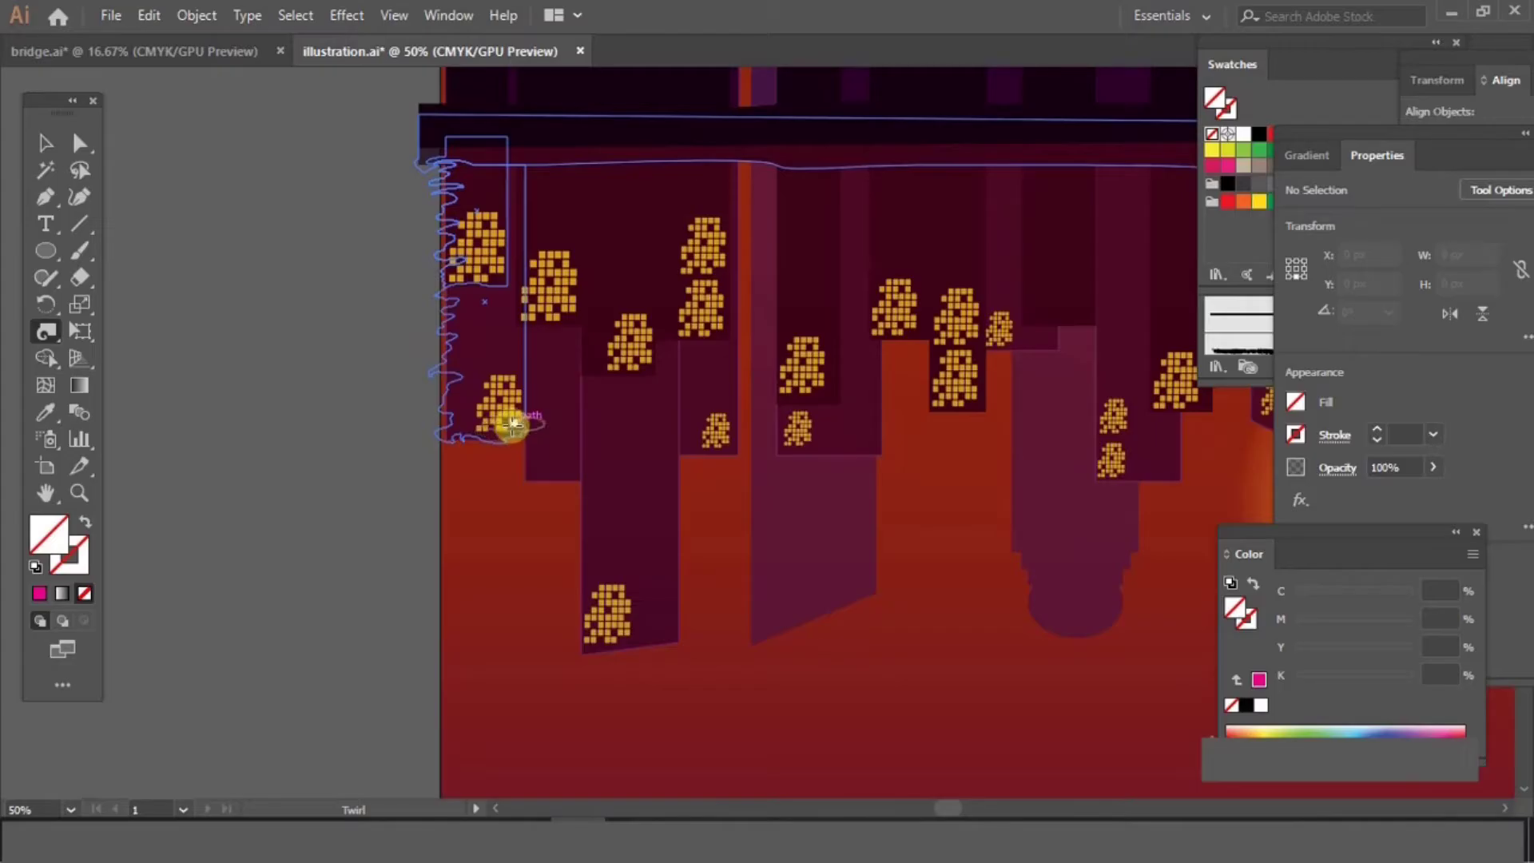
{"action": "left_click_drag", "start_coordinate": [512, 372], "coordinate": [521, 274]}
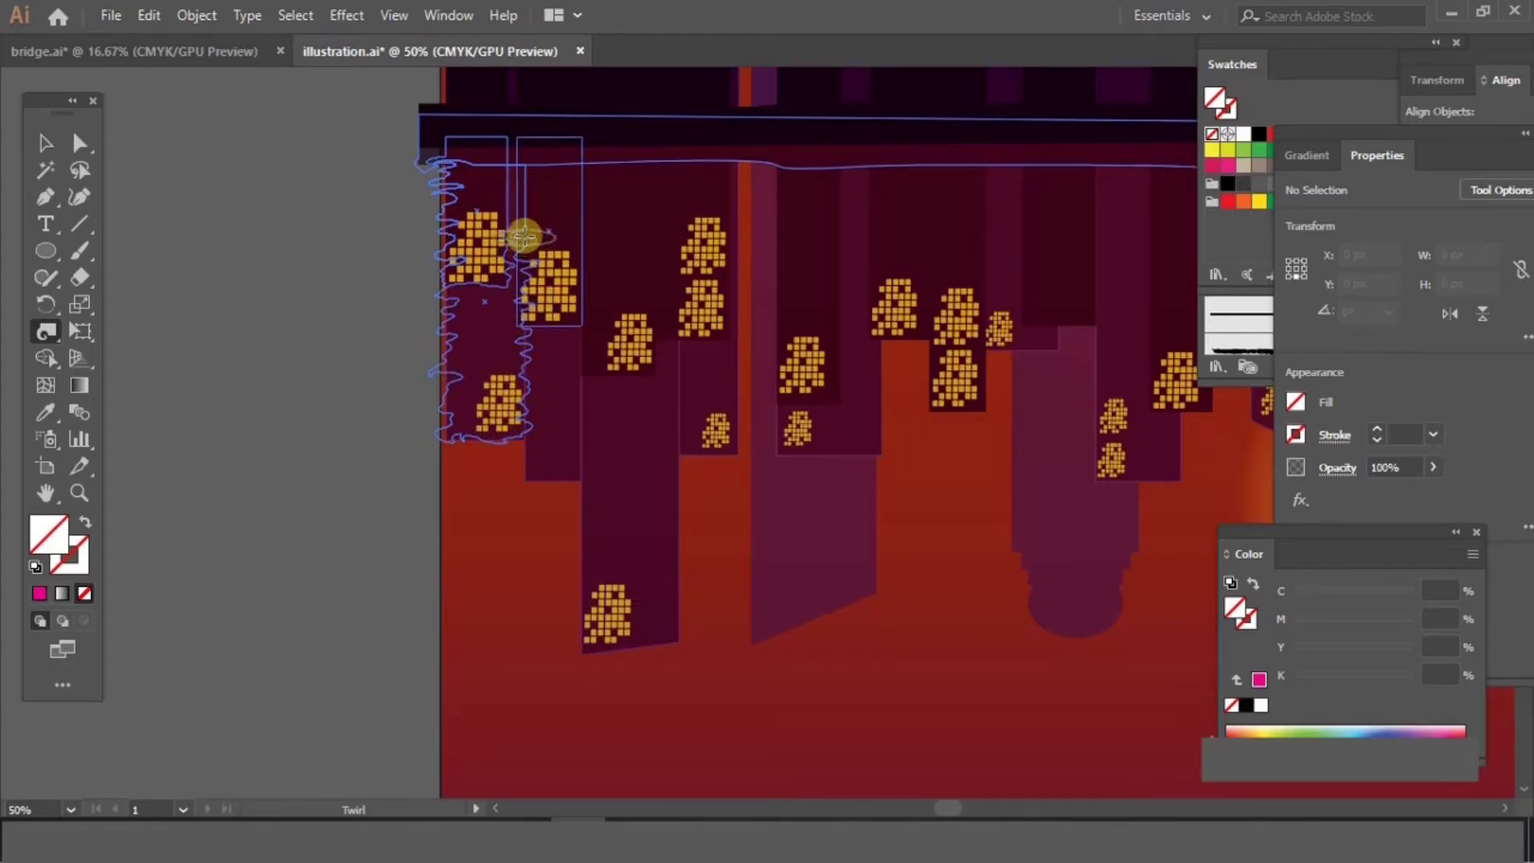
{"action": "mouse_move", "coordinate": [518, 199]}
{"action": "left_mouse_down"}
{"action": "mouse_move", "coordinate": [491, 171]}
{"action": "mouse_move", "coordinate": [485, 265]}
{"action": "left_mouse_up"}
{"action": "left_click_drag", "start_coordinate": [485, 370], "coordinate": [494, 433]}
{"action": "left_click_drag", "start_coordinate": [548, 267], "coordinate": [545, 323]}
{"action": "left_click_drag", "start_coordinate": [519, 171], "coordinate": [525, 276]}
{"action": "mouse_move", "coordinate": [578, 183]}
{"action": "left_mouse_down"}
{"action": "mouse_move", "coordinate": [597, 417]}
{"action": "mouse_move", "coordinate": [524, 439]}
{"action": "mouse_move", "coordinate": [524, 416]}
{"action": "left_mouse_up"}
{"action": "left_click_drag", "start_coordinate": [625, 172], "coordinate": [617, 445]}
{"action": "mouse_move", "coordinate": [658, 200]}
{"action": "left_mouse_down"}
{"action": "mouse_move", "coordinate": [678, 538]}
{"action": "mouse_move", "coordinate": [575, 661]}
{"action": "mouse_move", "coordinate": [582, 476]}
{"action": "left_mouse_up"}
{"action": "left_click_drag", "start_coordinate": [635, 327], "coordinate": [631, 364]}
{"action": "left_click_drag", "start_coordinate": [616, 592], "coordinate": [610, 635]}
{"action": "left_click_drag", "start_coordinate": [707, 224], "coordinate": [709, 243]}
{"action": "left_click_drag", "start_coordinate": [769, 375], "coordinate": [769, 420]}
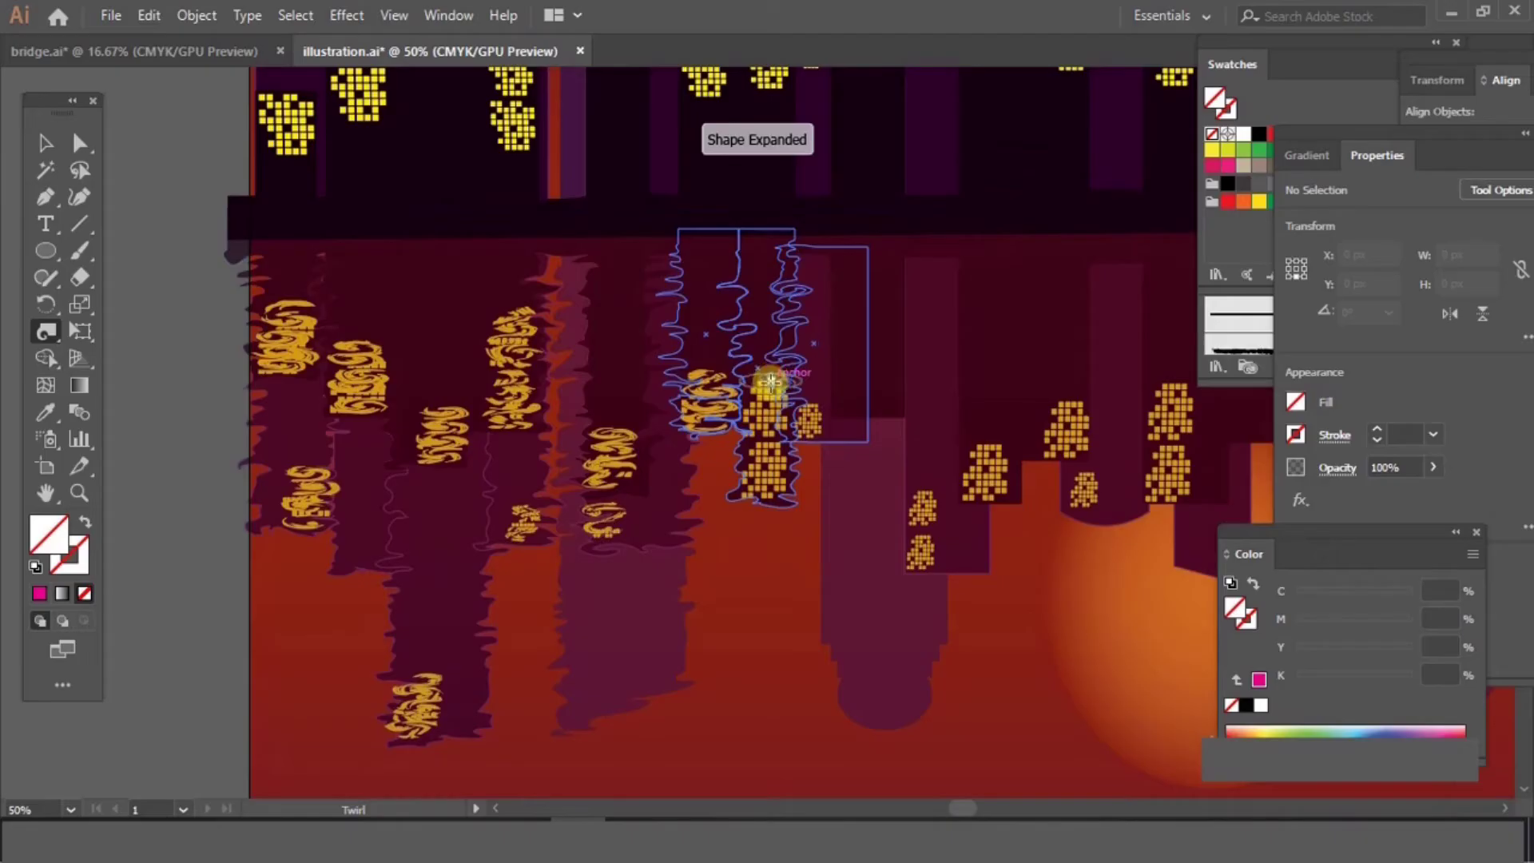
{"action": "left_click_drag", "start_coordinate": [779, 451], "coordinate": [787, 461]}
Continue twirling the remaining reflected buildings and windows through to the artwork's right edge.
{"action": "left_click_drag", "start_coordinate": [370, 336], "coordinate": [369, 336]}
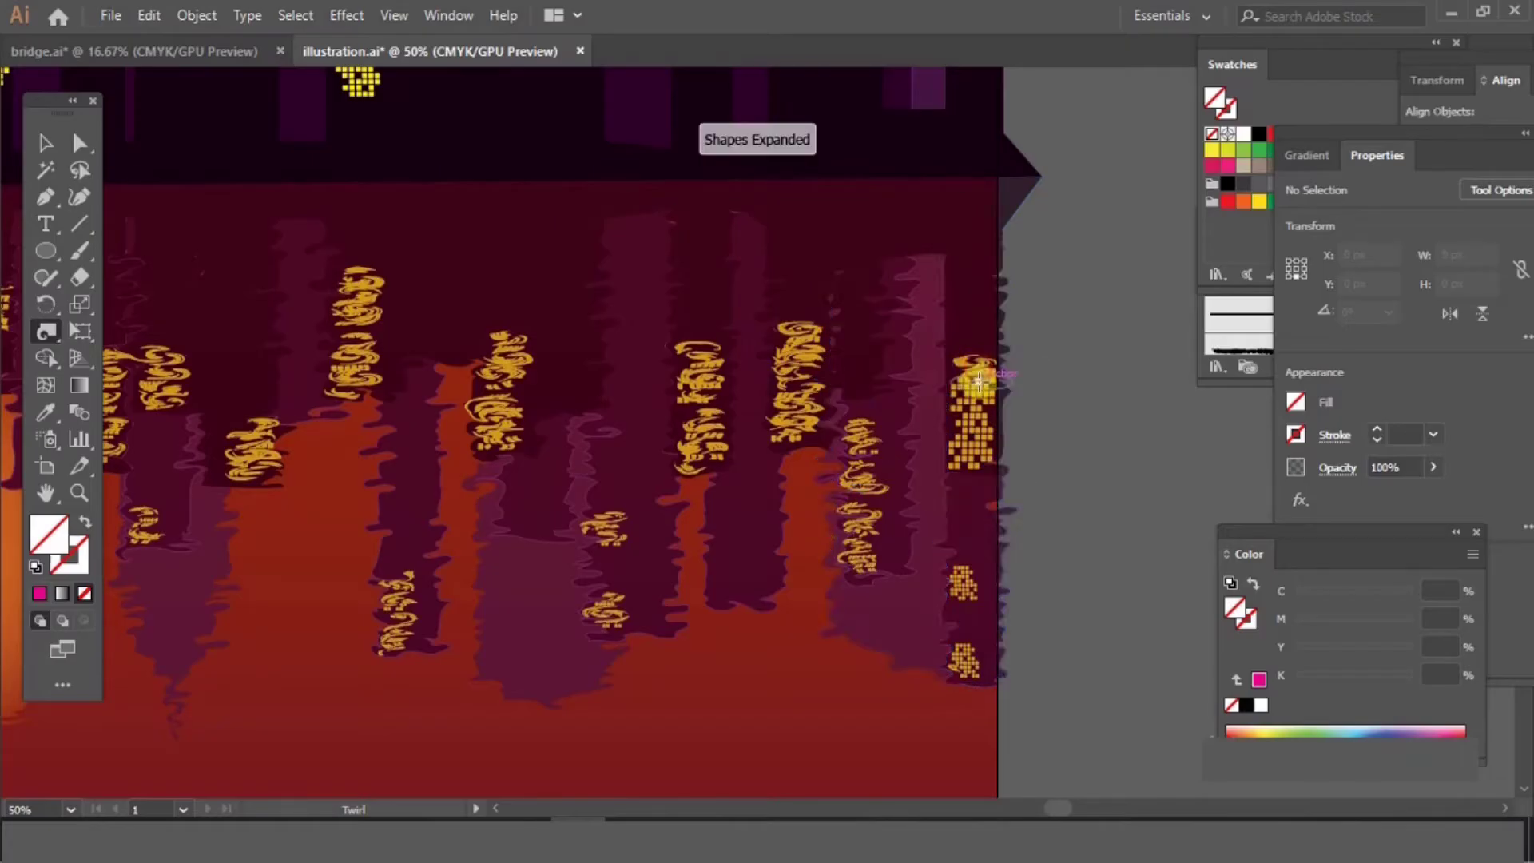
{"action": "mouse_move", "coordinate": [970, 383]}
{"action": "left_mouse_down"}
{"action": "mouse_move", "coordinate": [977, 451]}
{"action": "mouse_move", "coordinate": [954, 490]}
{"action": "mouse_move", "coordinate": [967, 598]}
{"action": "left_mouse_up"}
{"action": "key", "text": "ctrl+minus"}
{"action": "key", "text": "ctrl+minus"}
{"action": "key", "text": "ctrl+minus"}
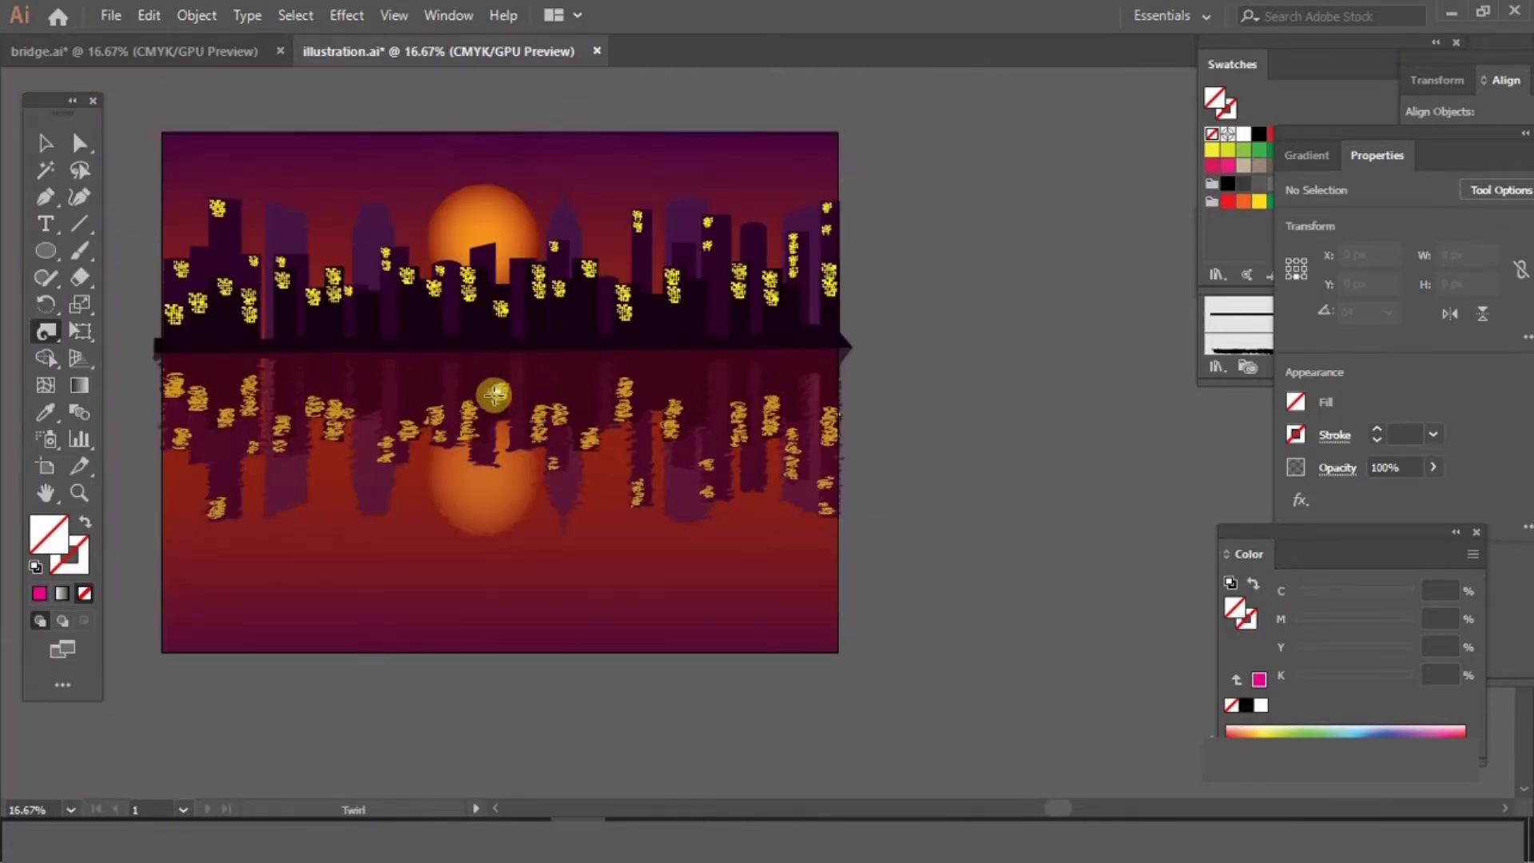
Examine the rippled reflection against the skyline across the whole artwork.
{"action": "left_click_drag", "start_coordinate": [491, 385], "coordinate": [808, 428]}
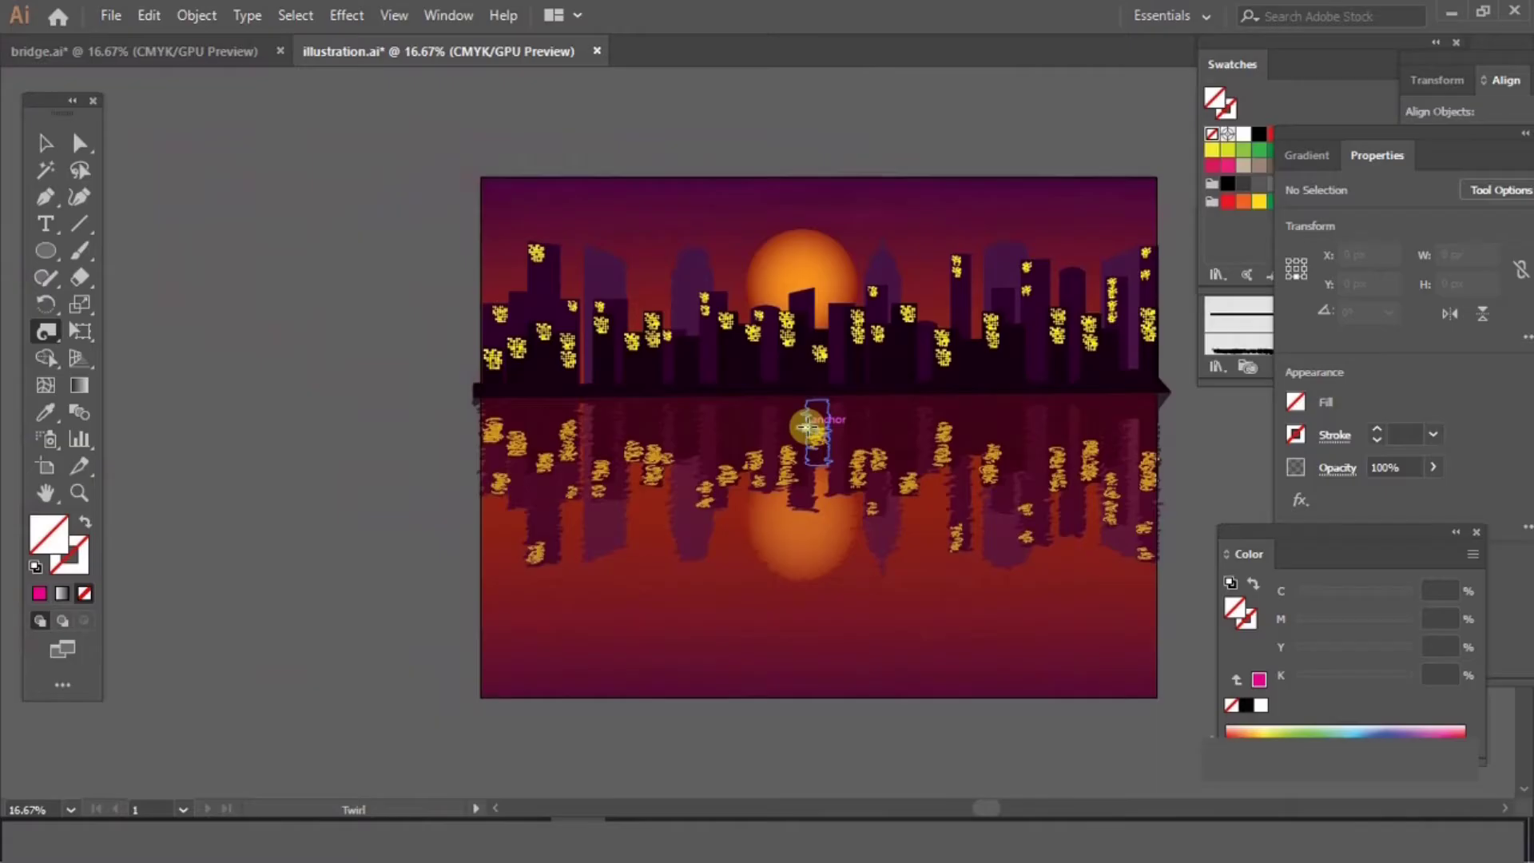
{"action": "key", "text": "ctrl+equal"}
{"action": "left_click_drag", "start_coordinate": [972, 682], "coordinate": [807, 561]}
{"action": "left_click", "coordinate": [45, 143]}
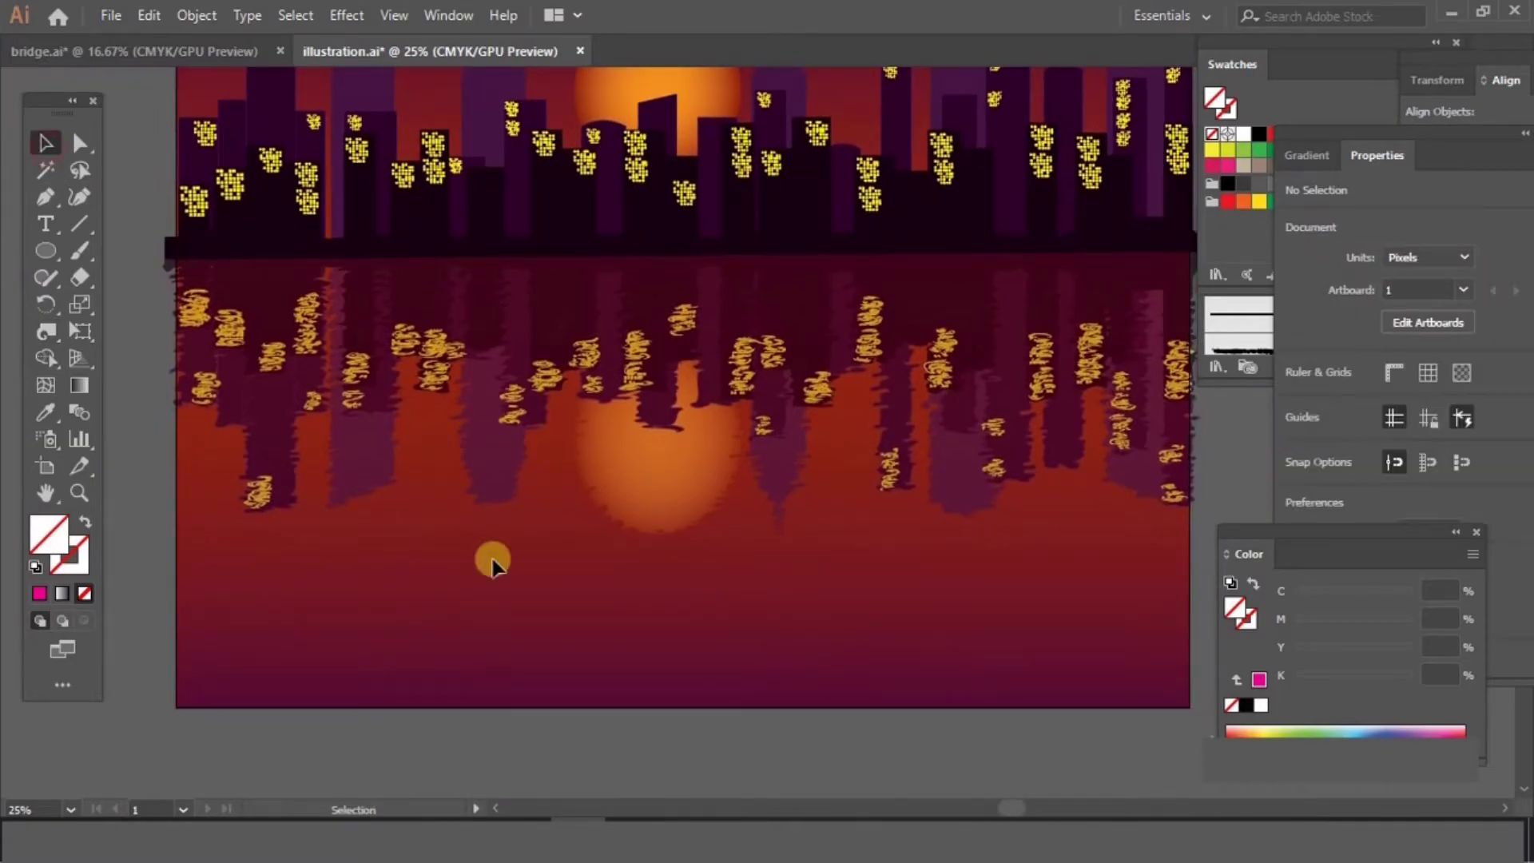
{"action": "left_click", "coordinate": [497, 473]}
{"action": "left_click", "coordinate": [152, 547]}
{"action": "left_click_drag", "start_coordinate": [764, 198], "coordinate": [722, 373]}
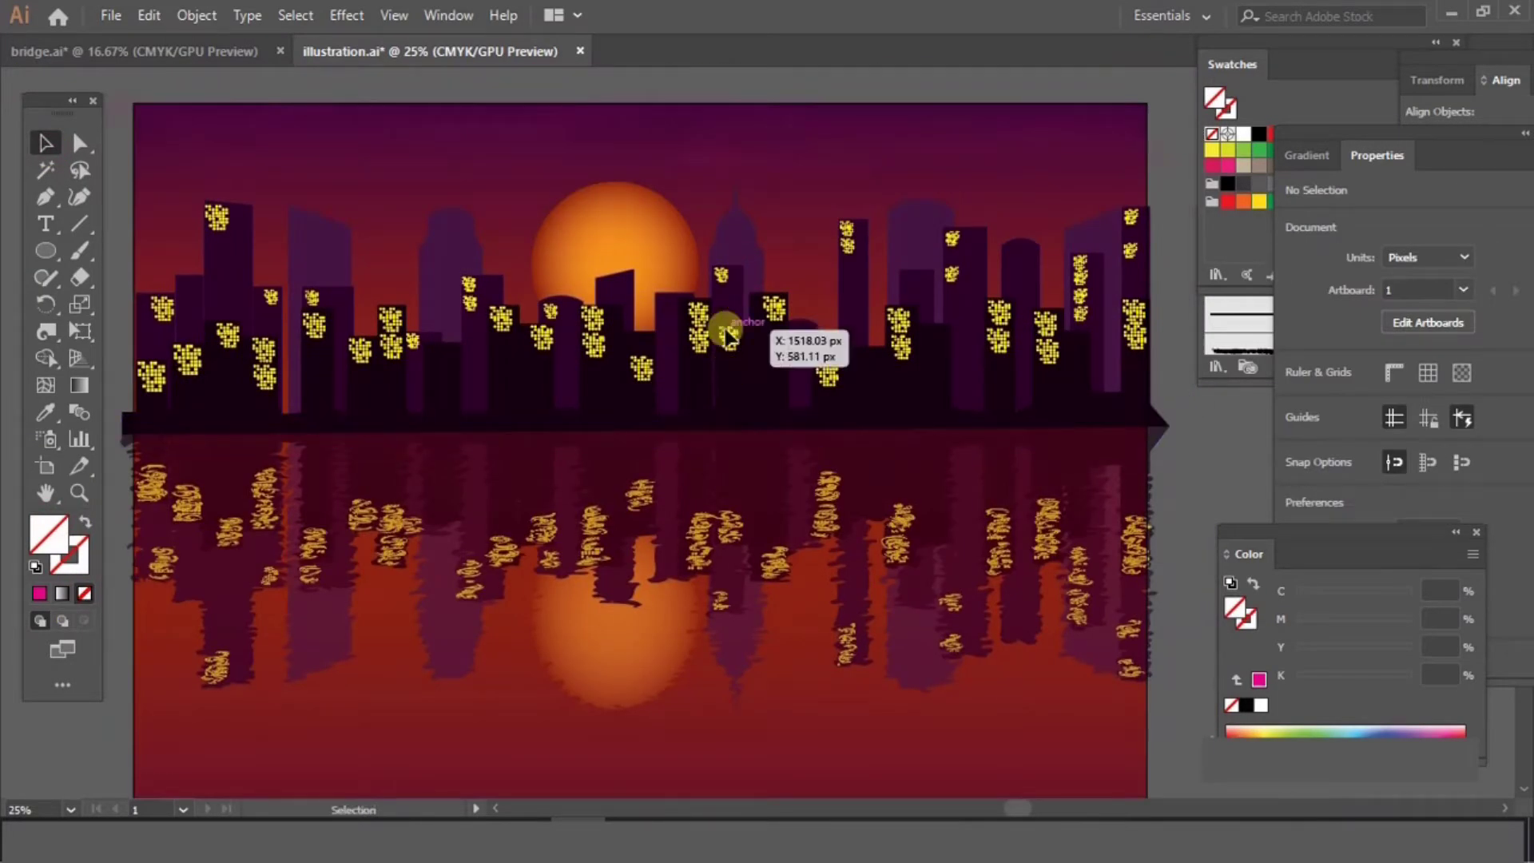
{"action": "left_click_drag", "start_coordinate": [916, 632], "coordinate": [897, 593]}
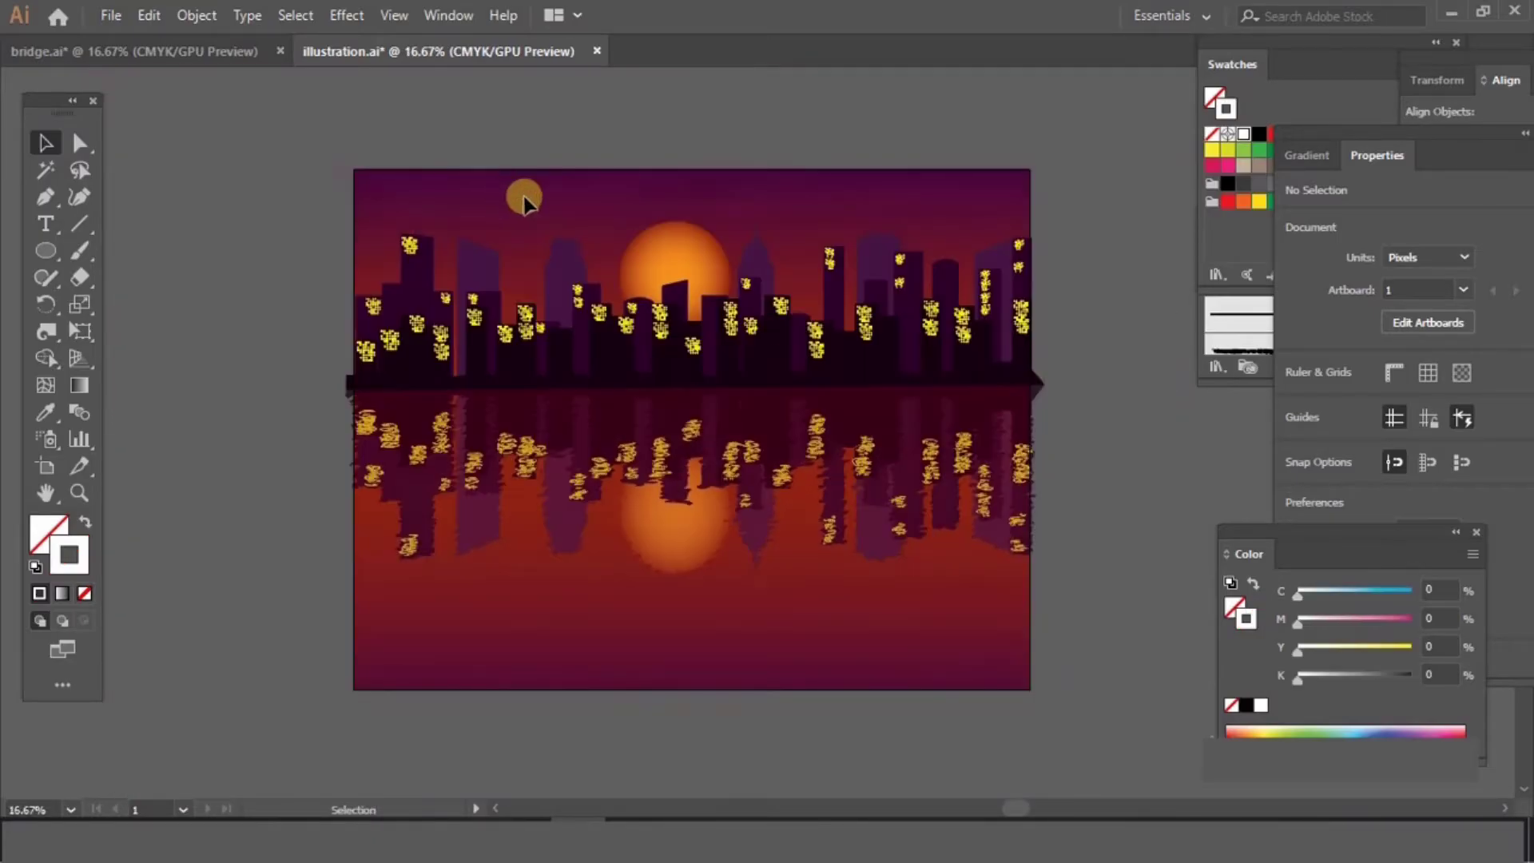
Select and lock the existing artwork, and activate the Ellipse tool.
{"action": "left_click_drag", "start_coordinate": [573, 217], "coordinate": [581, 264]}
{"action": "left_click_drag", "start_coordinate": [1068, 721], "coordinate": [1063, 708]}
{"action": "key", "text": "ctrl+2"}
{"action": "left_click", "coordinate": [50, 249]}
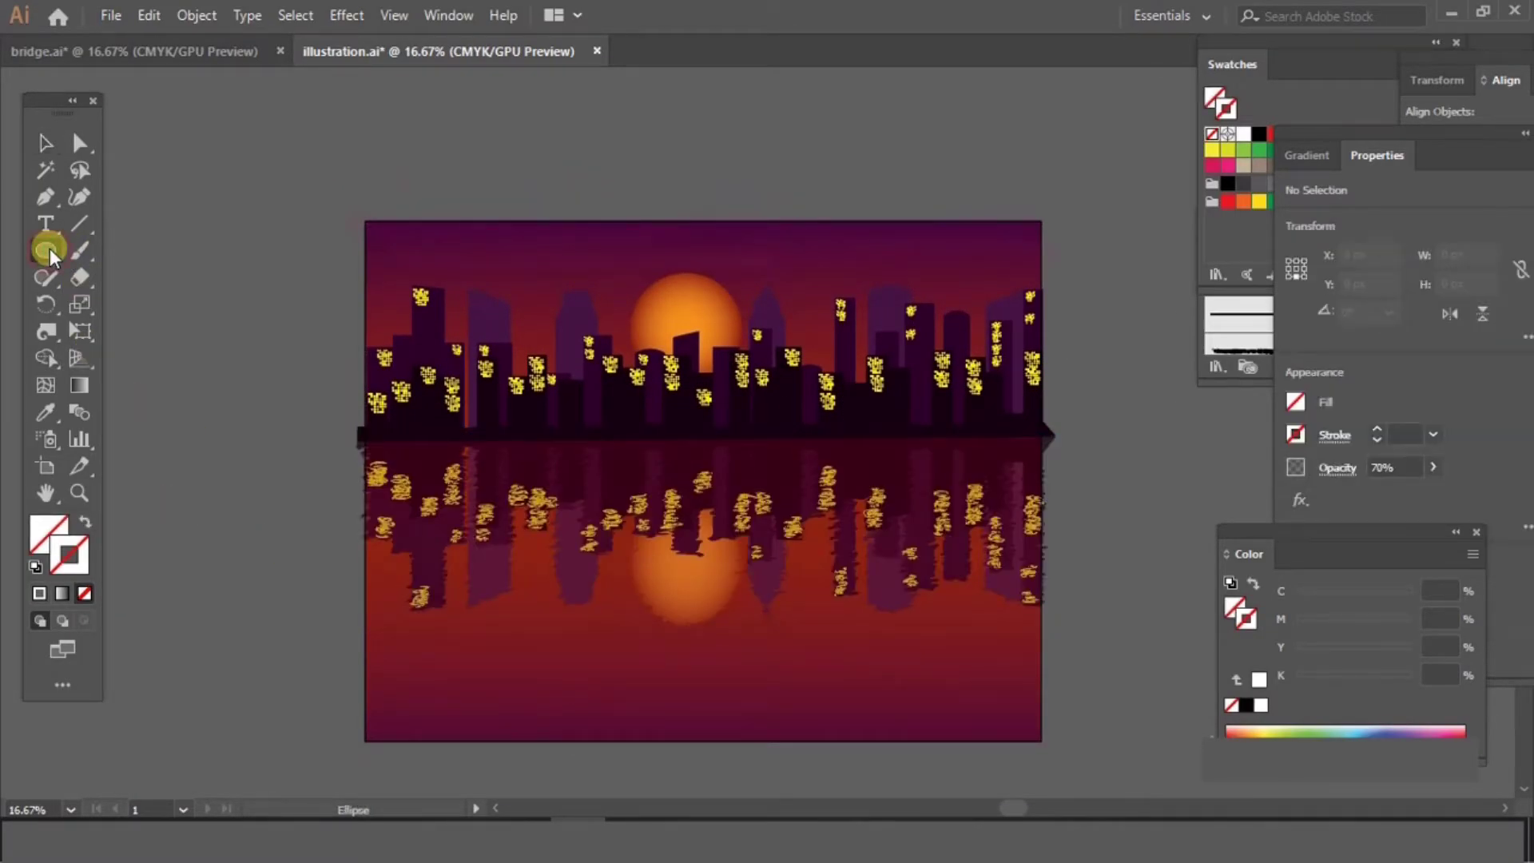
Draw a thin horizontal ripple shape with pointed ends above the artwork, with a white stroke and no fill.
{"action": "left_click_drag", "start_coordinate": [46, 251], "coordinate": [132, 251]}
{"action": "left_click", "coordinate": [33, 595]}
{"action": "mouse_move", "coordinate": [378, 116]}
{"action": "left_mouse_down"}
{"action": "mouse_move", "coordinate": [600, 147]}
{"action": "mouse_move", "coordinate": [705, 137]}
{"action": "mouse_move", "coordinate": [386, 115]}
{"action": "mouse_move", "coordinate": [543, 119]}
{"action": "left_mouse_up"}
{"action": "key", "text": "a"}
{"action": "left_click_drag", "start_coordinate": [706, 138], "coordinate": [546, 136]}
{"action": "key", "text": "v"}
{"action": "left_click_drag", "start_coordinate": [719, 120], "coordinate": [743, 140]}
{"action": "key", "text": "ctrl+plus"}
Duplicate the ripple shape repeatedly down the left half of the water, from the waterline to the artboard's lower edge.
{"action": "left_click_drag", "start_coordinate": [575, 75], "coordinate": [581, 633]}
{"action": "left_click_drag", "start_coordinate": [786, 639], "coordinate": [736, 383]}
{"action": "key", "text": "ctrl+plus"}
{"action": "left_click_drag", "start_coordinate": [643, 360], "coordinate": [608, 266]}
{"action": "left_click_drag", "start_coordinate": [610, 271], "coordinate": [604, 469]}
{"action": "left_click_drag", "start_coordinate": [605, 473], "coordinate": [617, 736]}
{"action": "key", "text": "ctrl+z"}
{"action": "left_click_drag", "start_coordinate": [1071, 479], "coordinate": [996, 231]}
{"action": "left_click_drag", "start_coordinate": [512, 502], "coordinate": [530, 540]}
{"action": "left_click_drag", "start_coordinate": [531, 540], "coordinate": [533, 587]}
{"action": "left_click_drag", "start_coordinate": [532, 587], "coordinate": [534, 603]}
{"action": "left_click_drag", "start_coordinate": [535, 603], "coordinate": [509, 342]}
{"action": "left_click_drag", "start_coordinate": [512, 342], "coordinate": [512, 259]}
{"action": "left_click_drag", "start_coordinate": [511, 266], "coordinate": [540, 306]}
{"action": "left_click_drag", "start_coordinate": [538, 279], "coordinate": [518, 187]}
{"action": "key", "text": "ctrl+minus"}
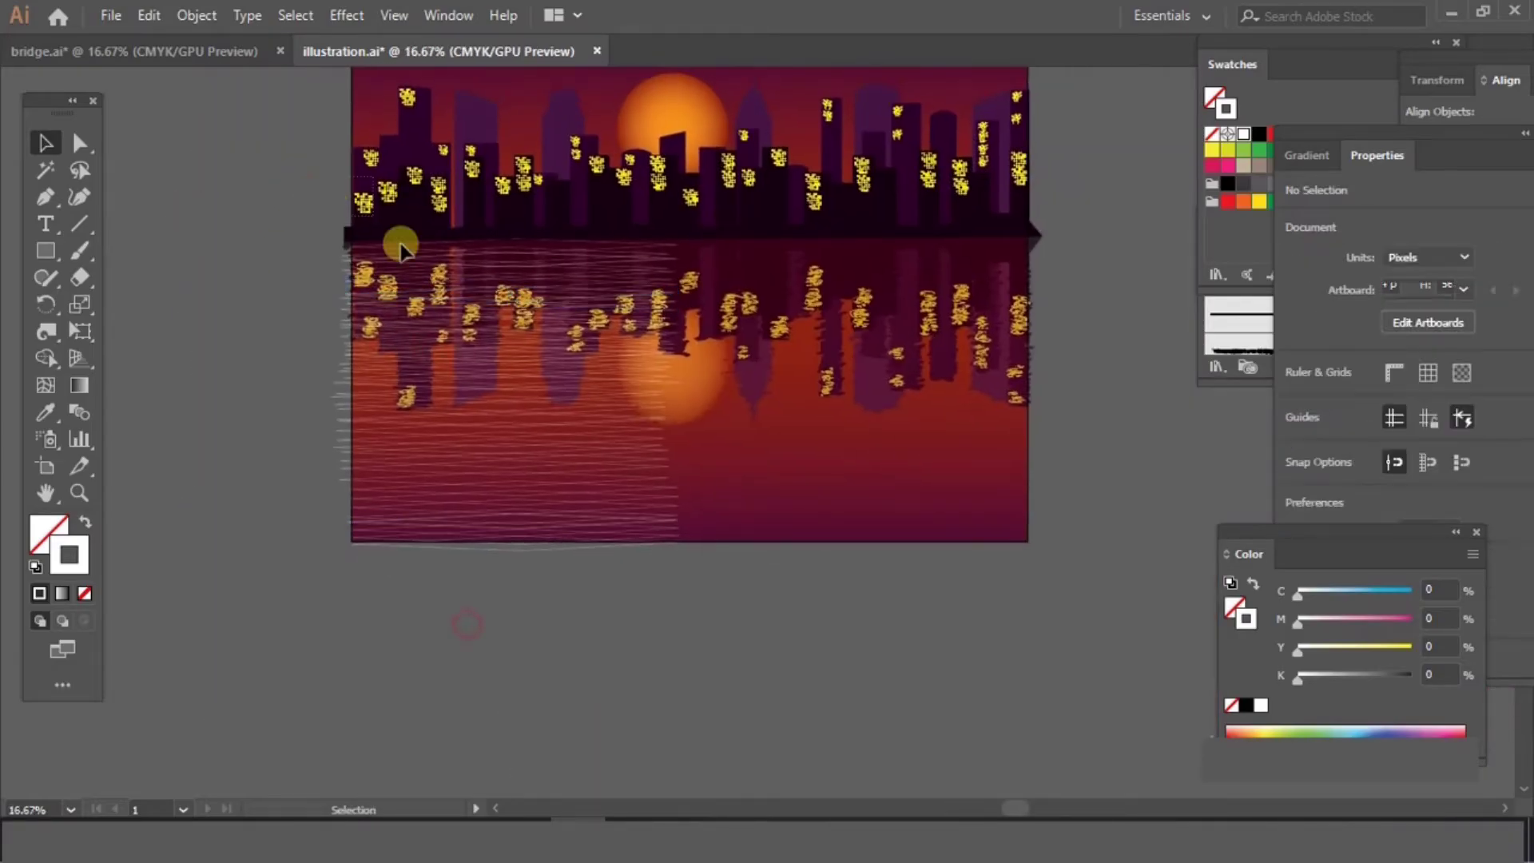
Copy the whole set of left-half ripples onto the right half of the water.
{"action": "left_click_drag", "start_coordinate": [329, 187], "coordinate": [582, 681]}
{"action": "left_click_drag", "start_coordinate": [549, 394], "coordinate": [914, 376]}
{"action": "left_click", "coordinate": [939, 568]}
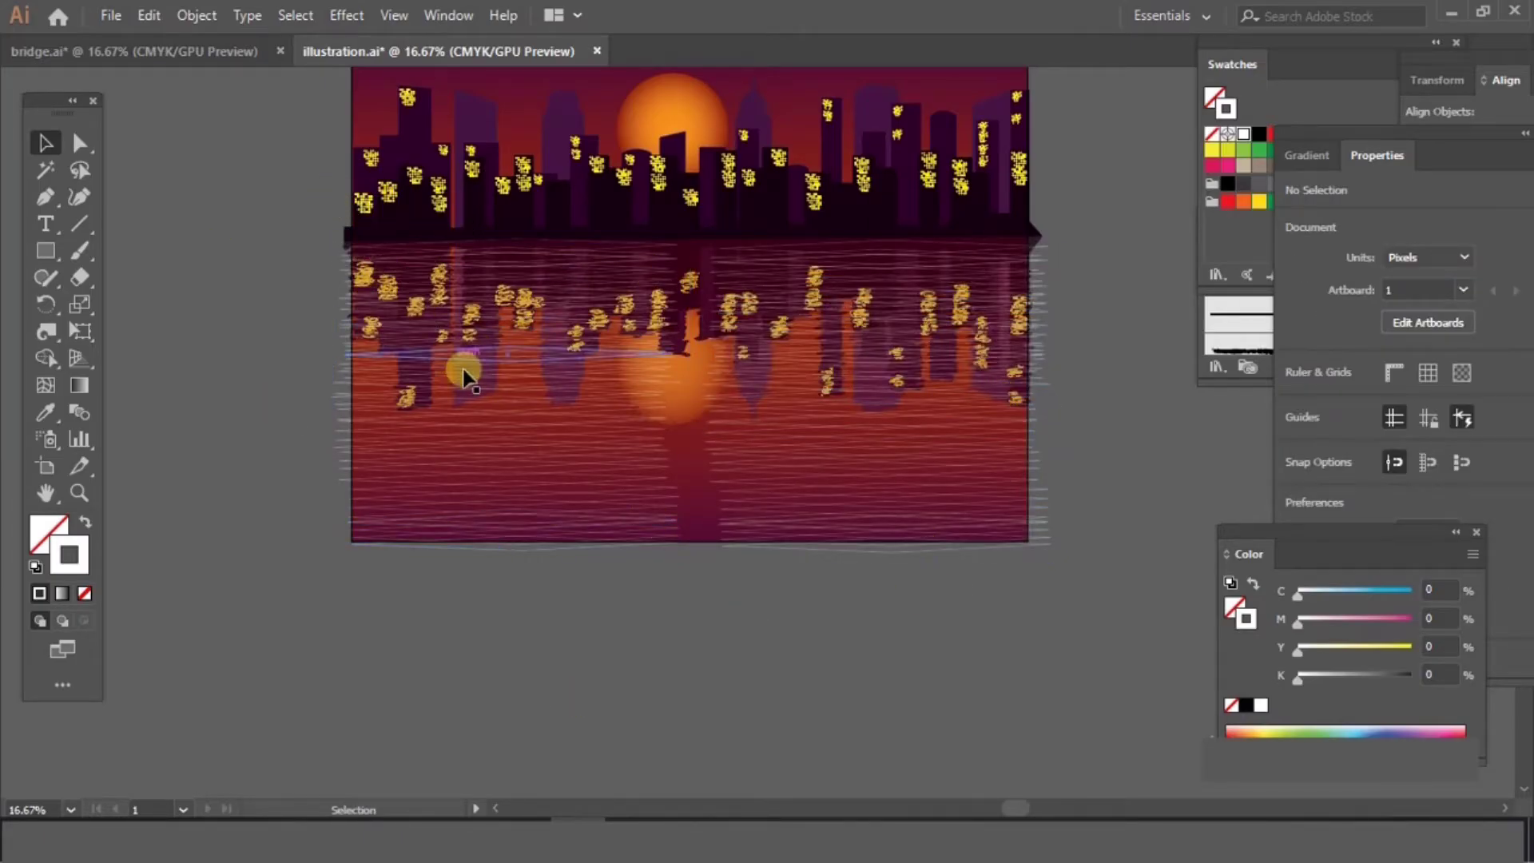
Give the ripples nearest the skyline an orange-red stroke and a fill of C 0, M 90, Y 85, K 51.
{"action": "left_click", "coordinate": [1056, 301]}
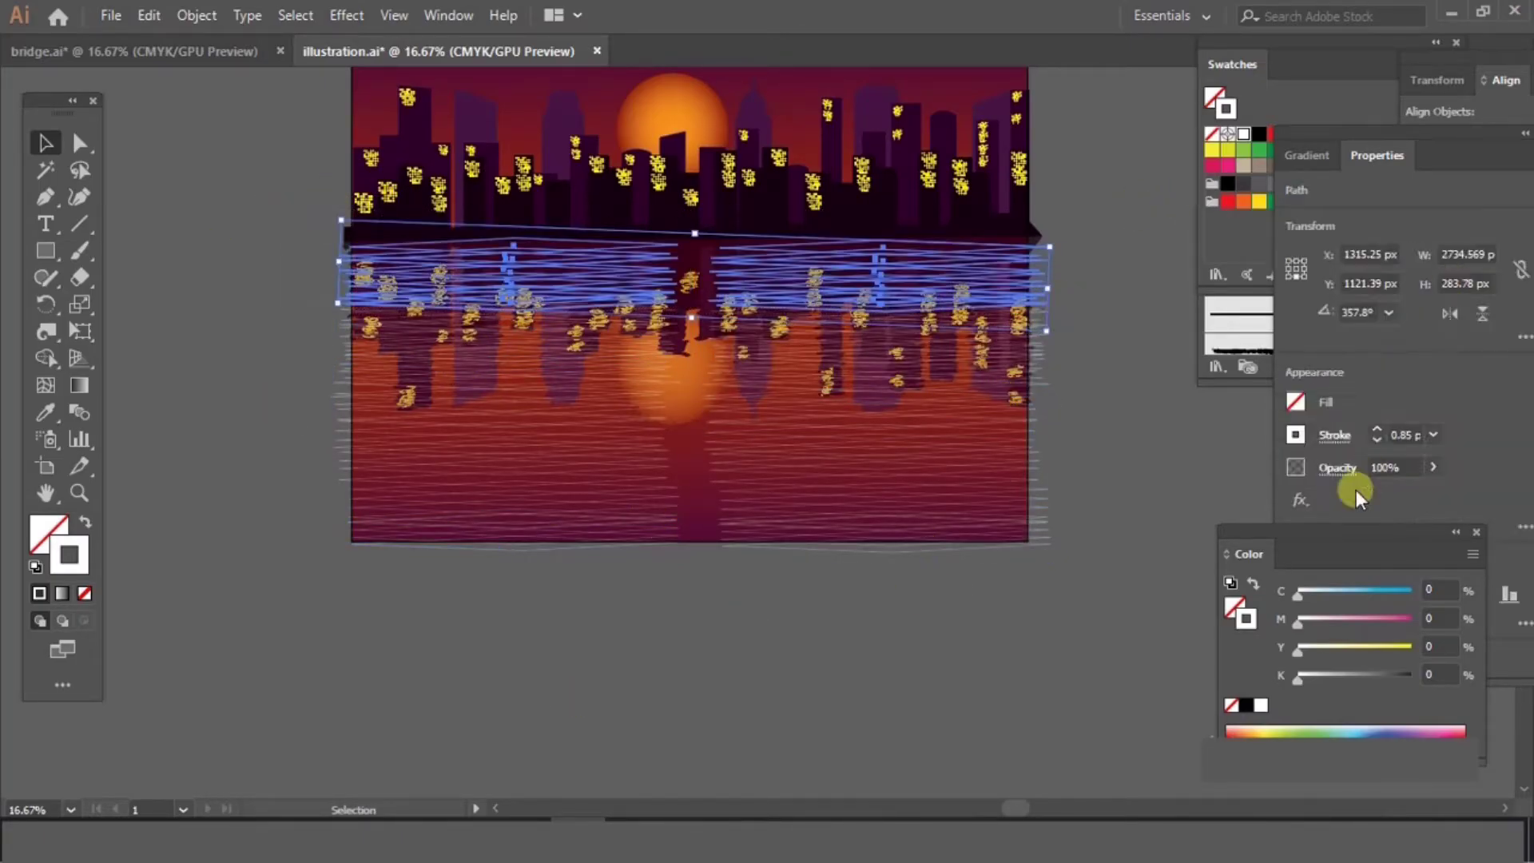
{"action": "left_click", "coordinate": [1345, 75]}
{"action": "left_click", "coordinate": [1400, 133]}
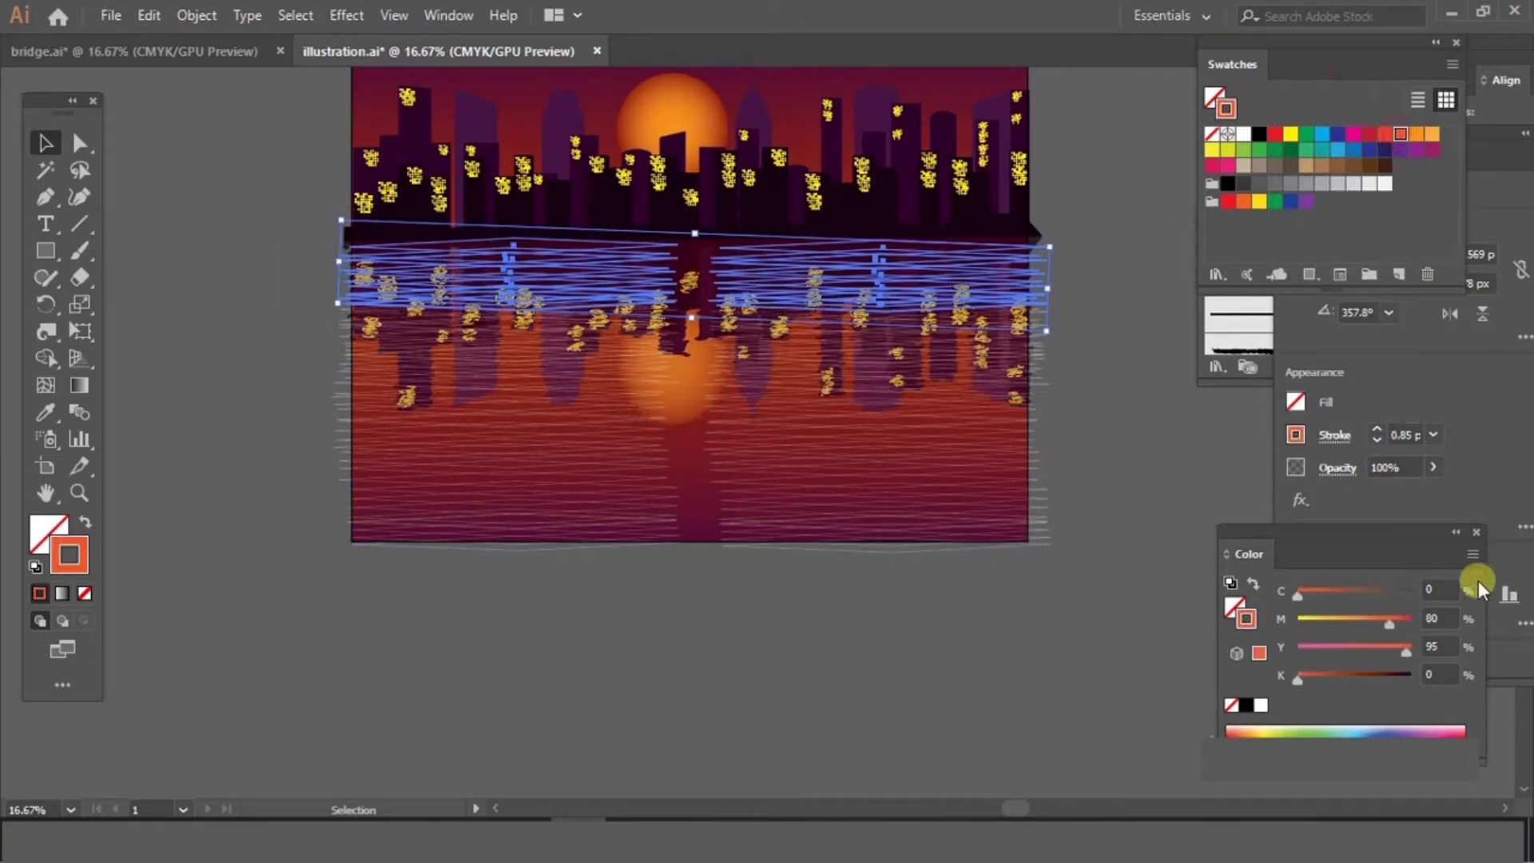
{"action": "left_click", "coordinate": [52, 526]}
{"action": "left_click", "coordinate": [39, 593]}
{"action": "type", "text": "90"}
{"action": "key", "text": "Tab"}
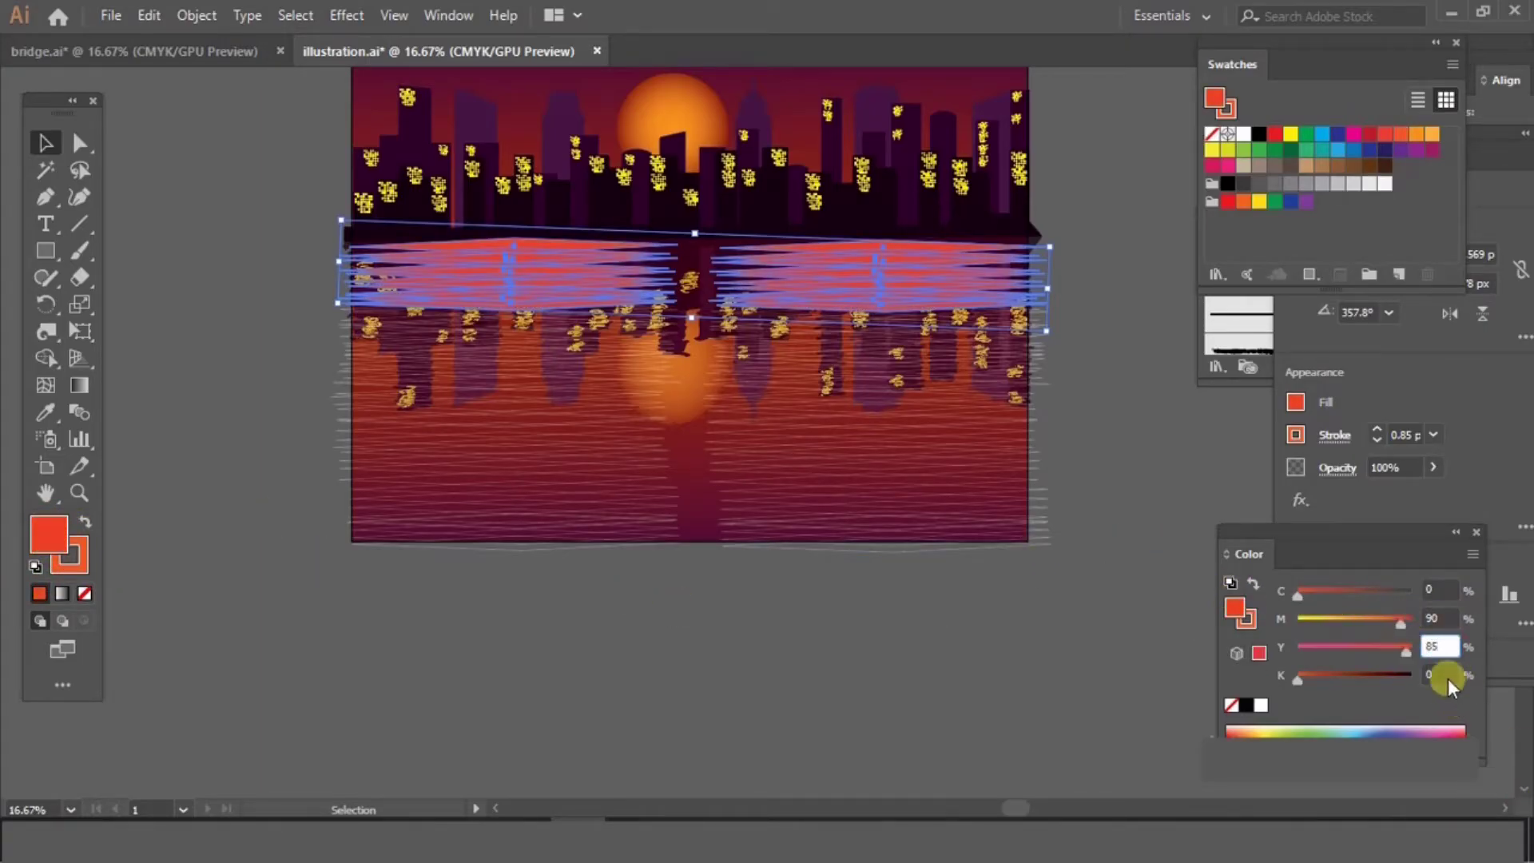
{"action": "type", "text": "51"}
{"action": "left_click", "coordinate": [1129, 643]}
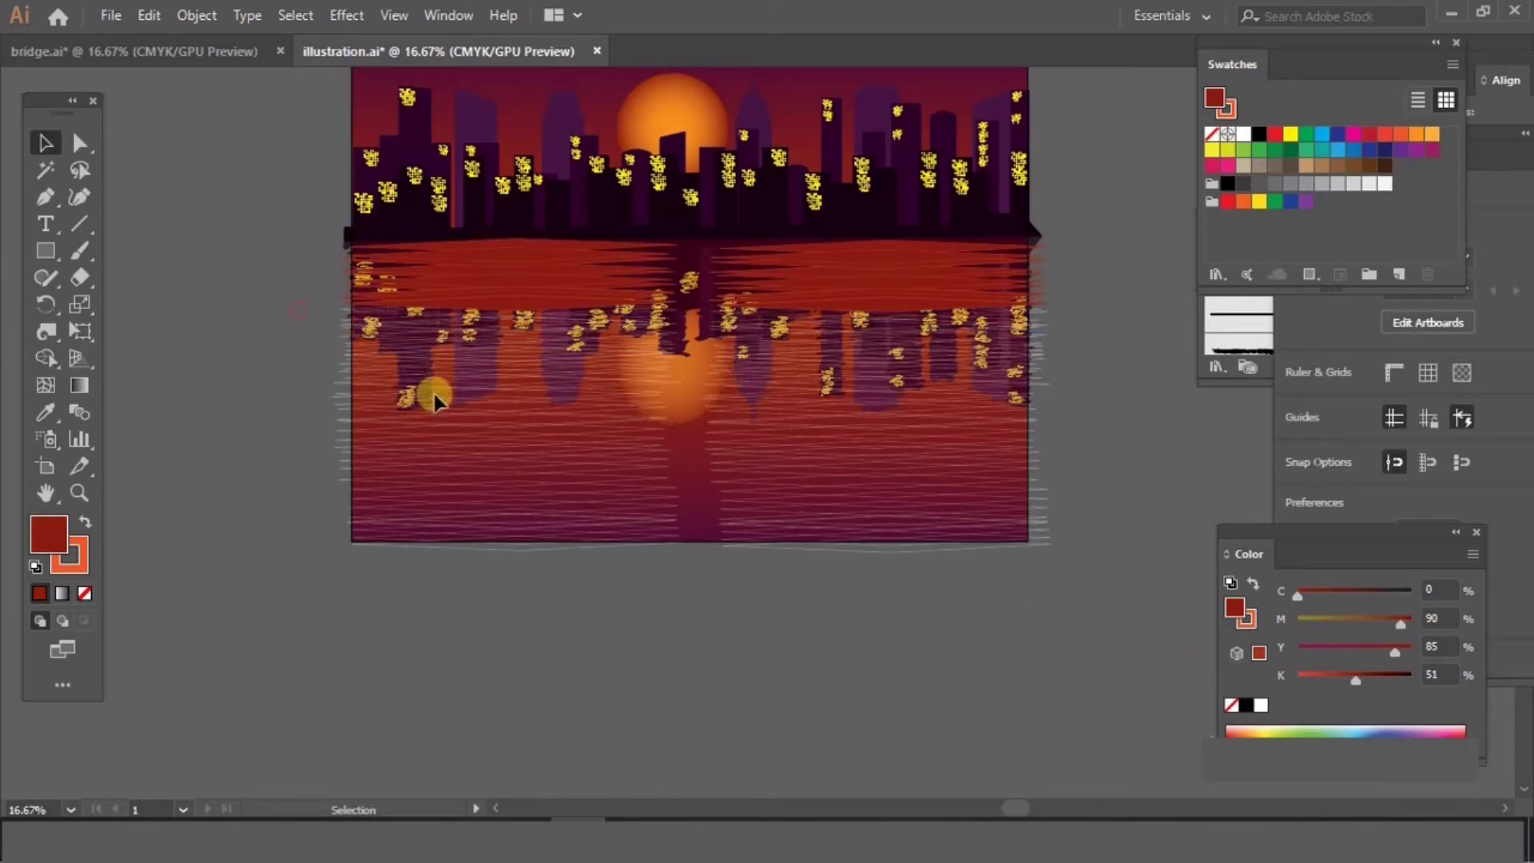
Fill the middle band of ripples with C 0, M 90, Y 67, K 61.
{"action": "left_click_drag", "start_coordinate": [1070, 420], "coordinate": [1072, 422]}
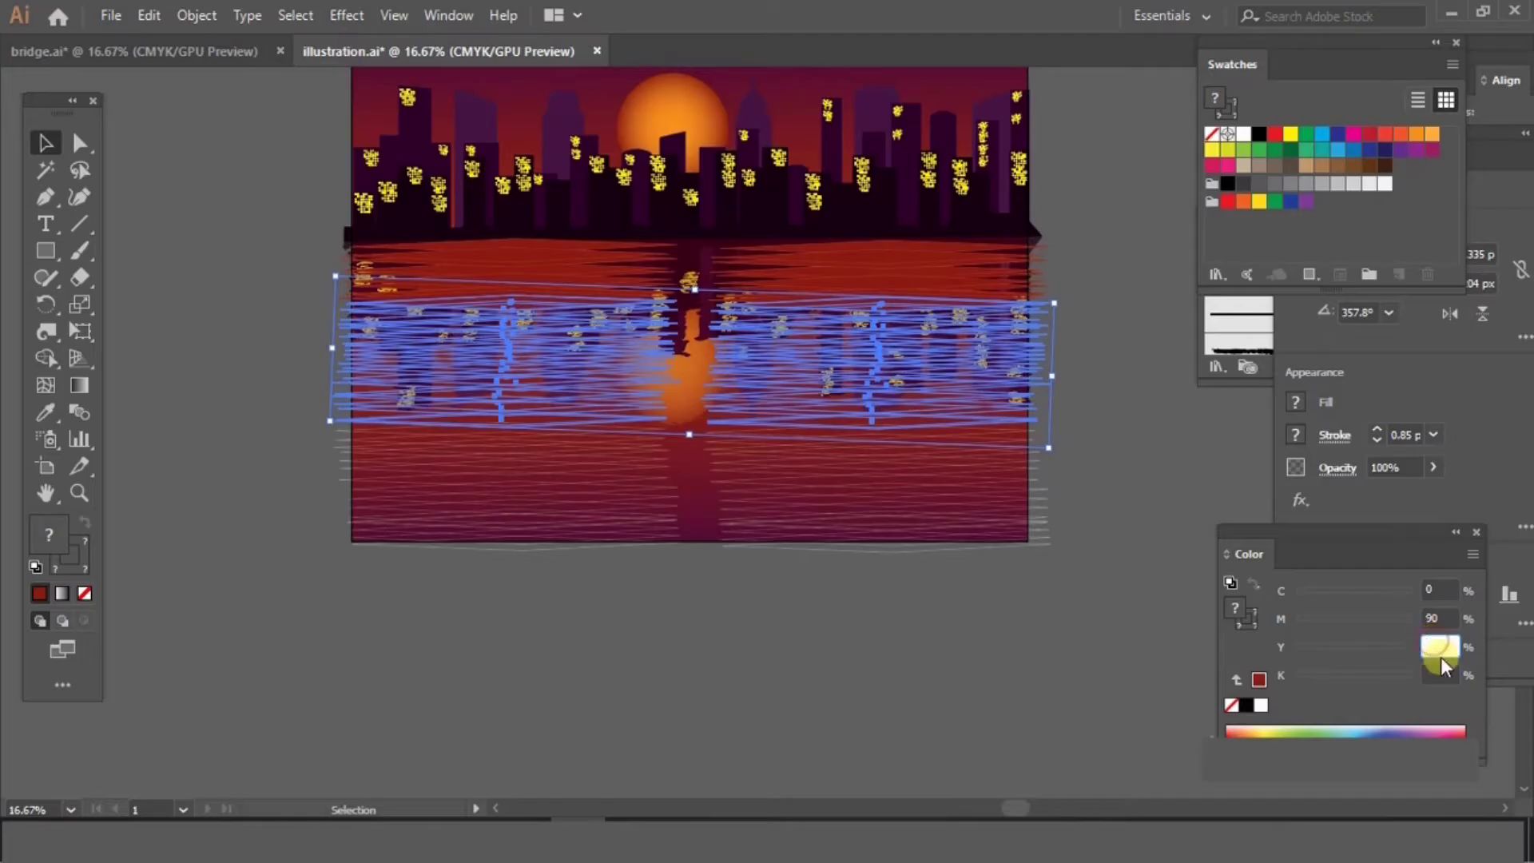
{"action": "key", "text": "Tab"}
{"action": "type", "text": "51"}
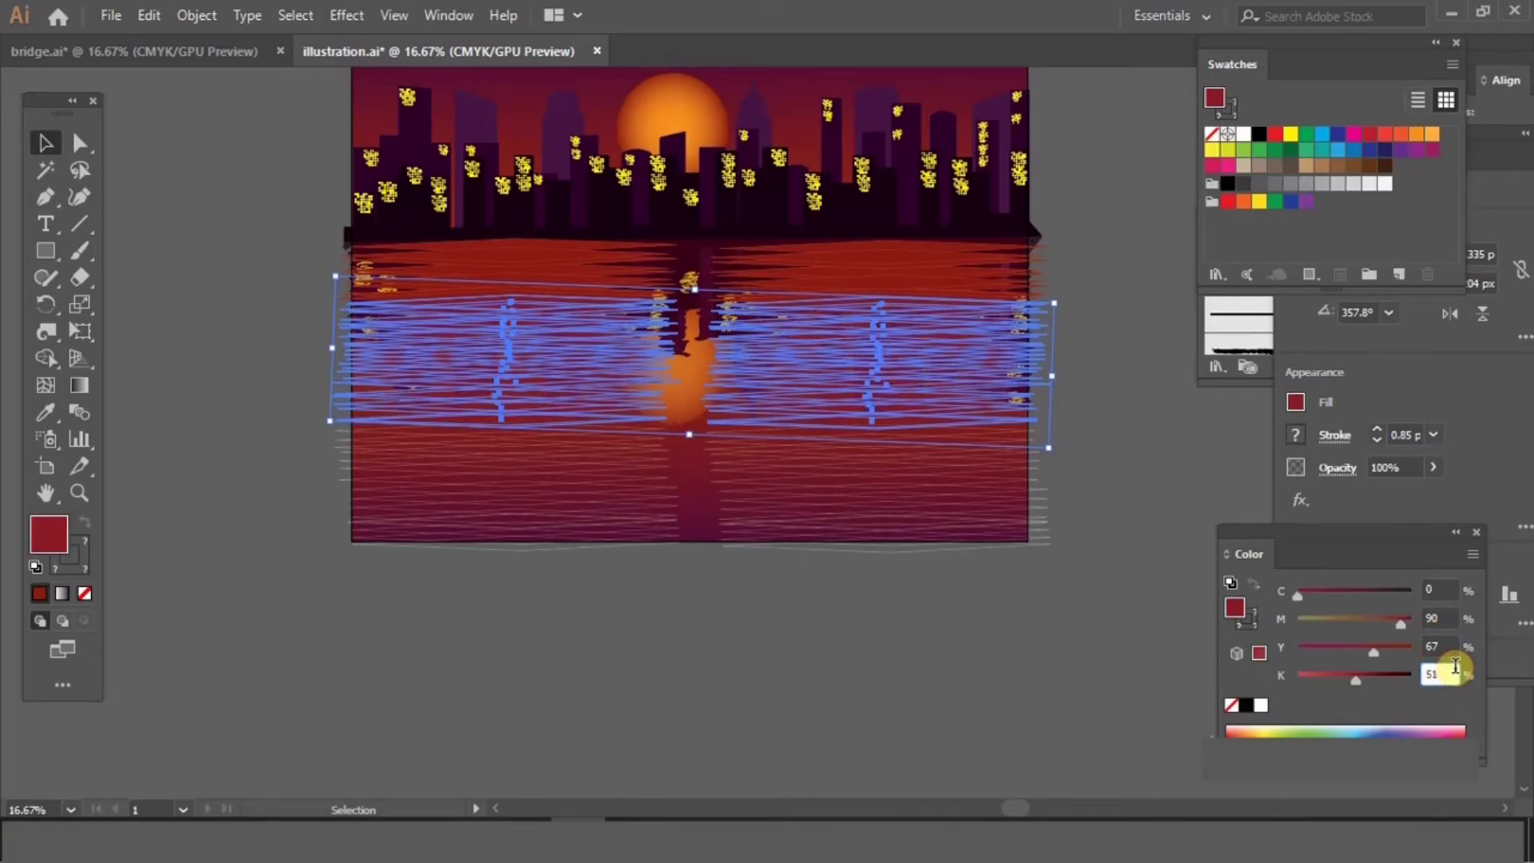
{"action": "left_click", "coordinate": [1071, 651]}
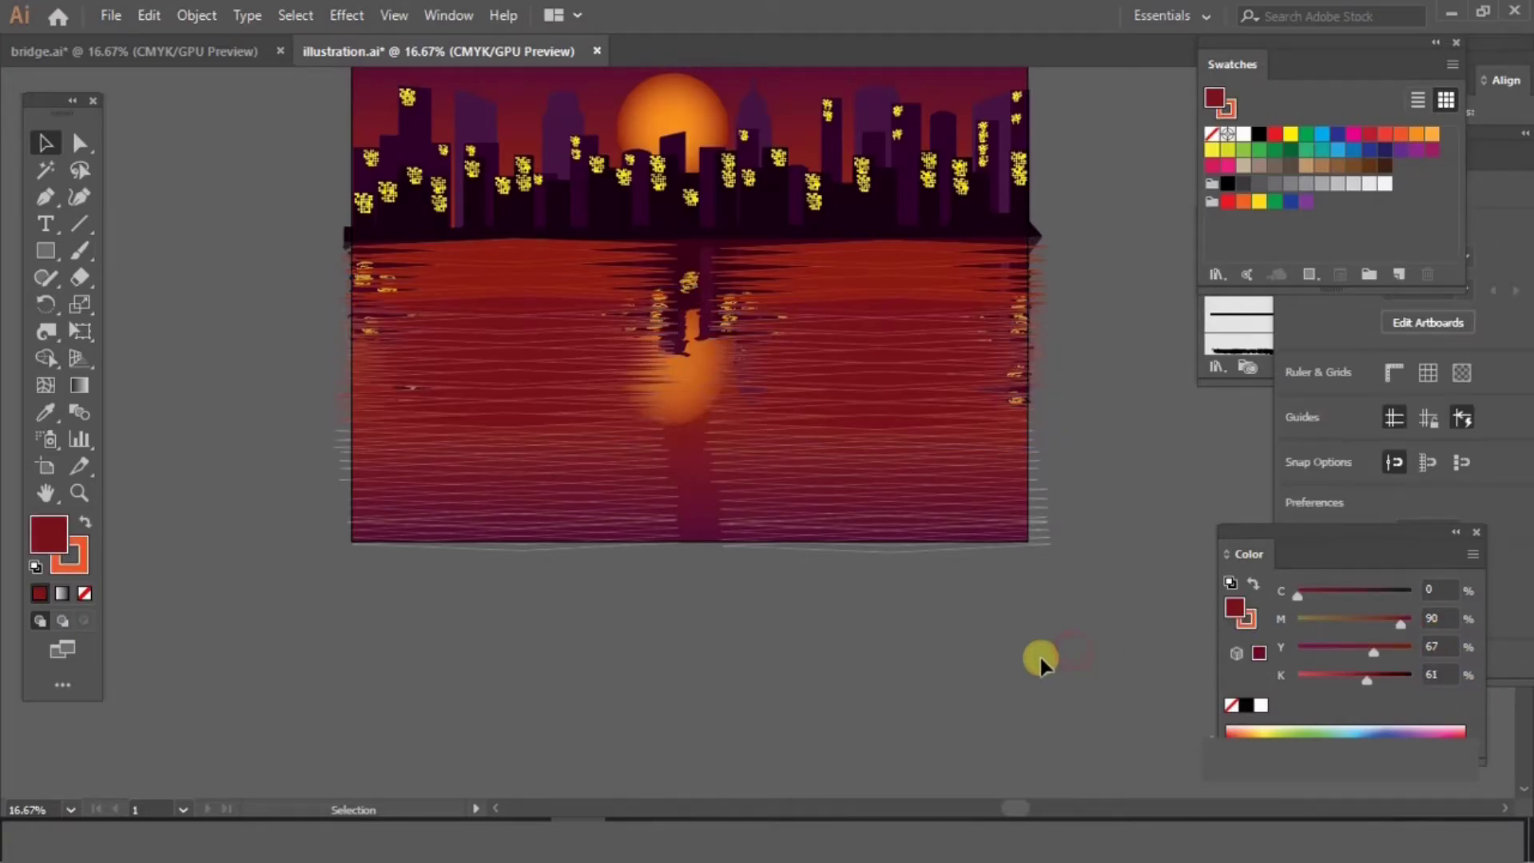
Fill the lowest band of ripples with dark purple at C 75, M 100, Y 17, K 61.
{"action": "left_click_drag", "start_coordinate": [687, 564], "coordinate": [1060, 553]}
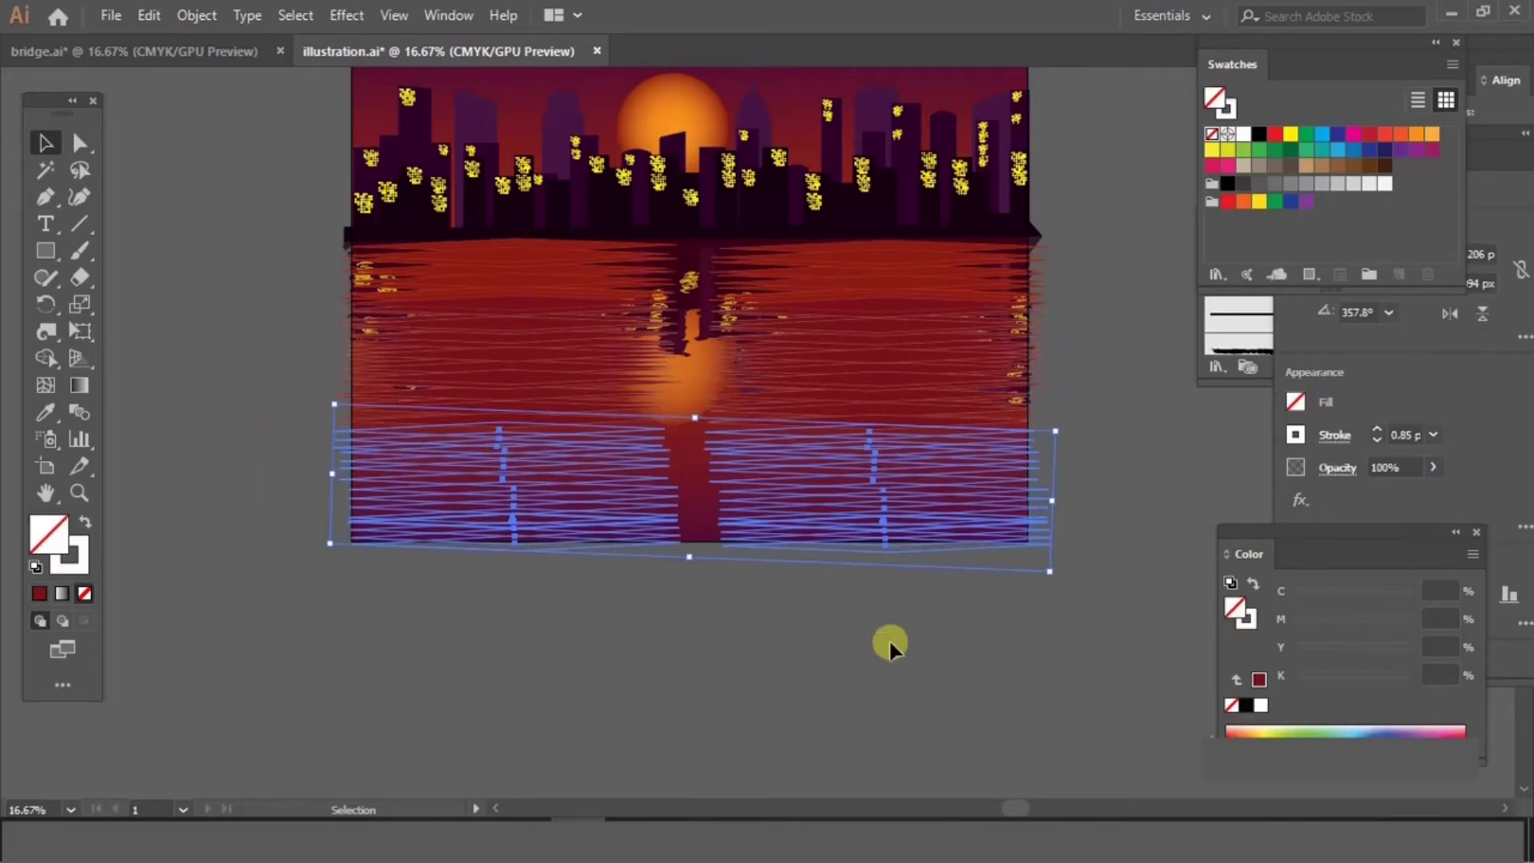
{"action": "type", "text": "75"}
{"action": "left_click", "coordinate": [1436, 615]}
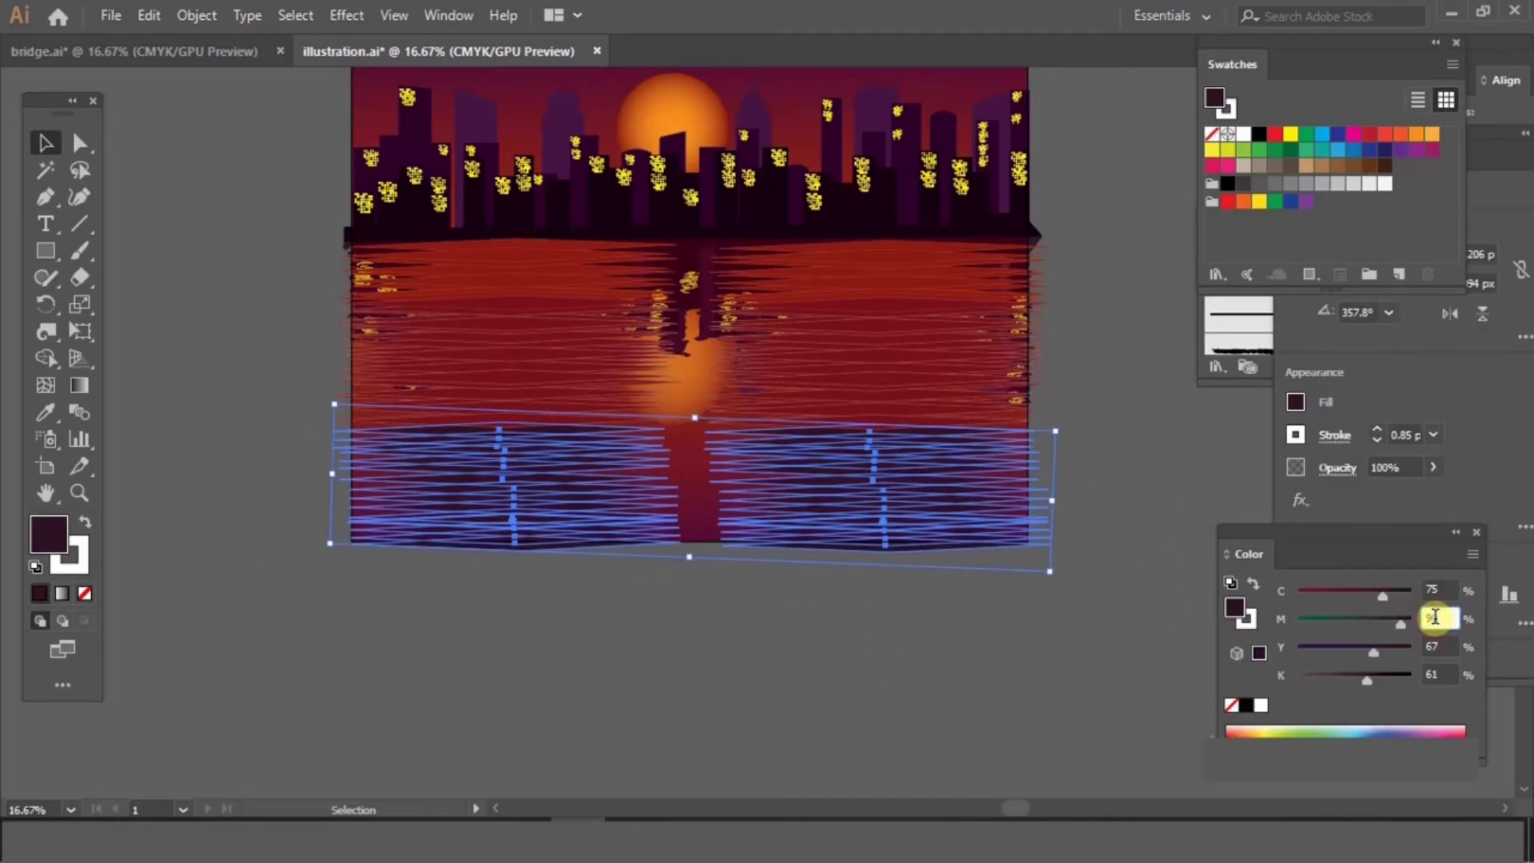
{"action": "type", "text": "17"}
{"action": "left_click", "coordinate": [1026, 646]}
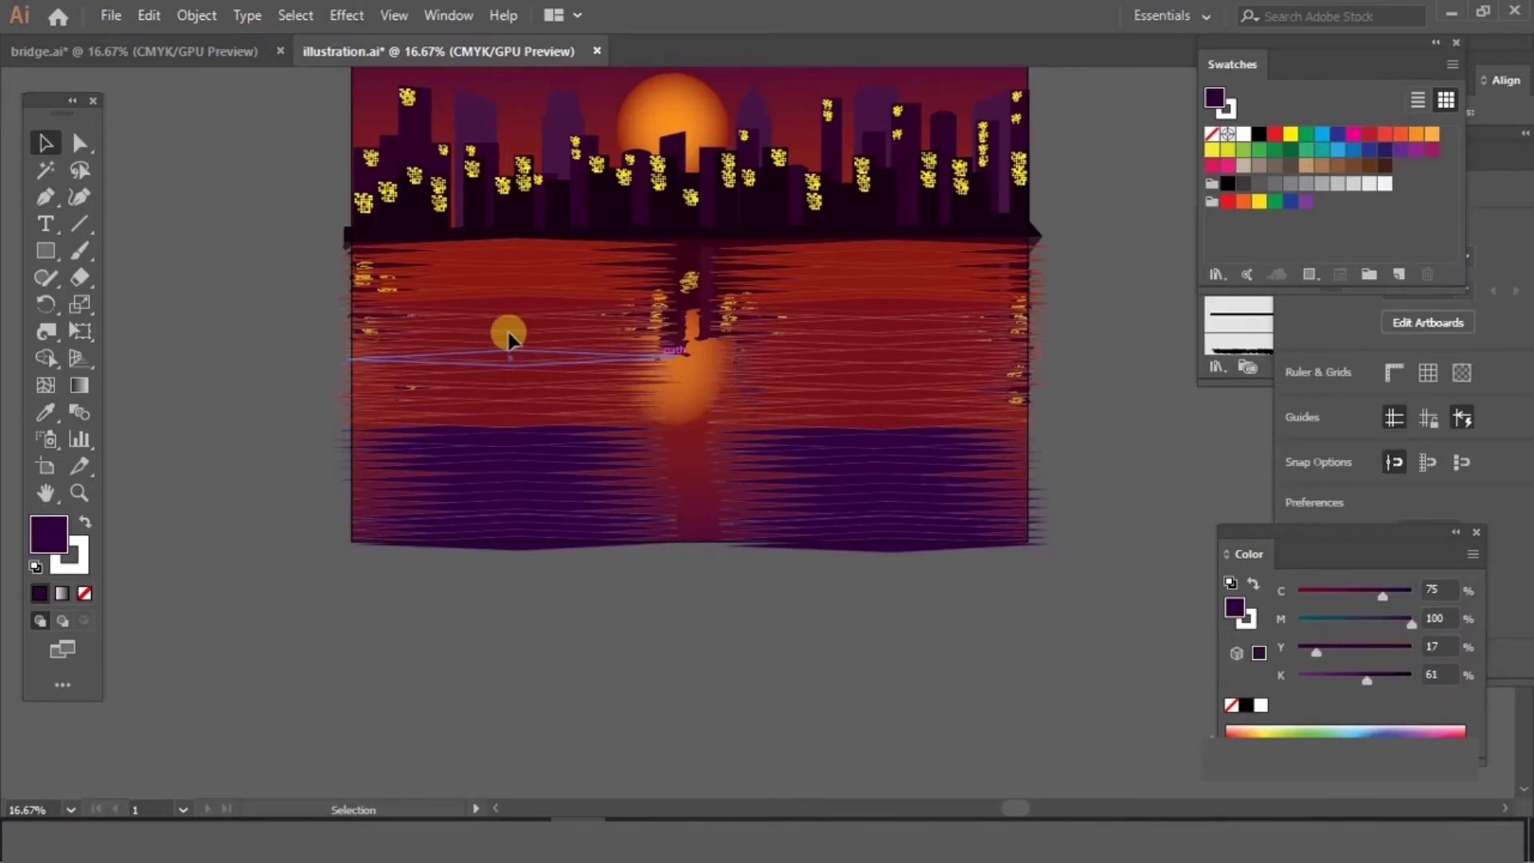
Shift the left and right ripple halves to overlap at the sun's reflection, and remove the stroke from all ripples.
{"action": "left_click_drag", "start_coordinate": [537, 552], "coordinate": [732, 401]}
{"action": "left_click_drag", "start_coordinate": [774, 671], "coordinate": [889, 179]}
{"action": "left_click_drag", "start_coordinate": [702, 392], "coordinate": [660, 396]}
{"action": "left_click", "coordinate": [799, 668]}
{"action": "left_click_drag", "start_coordinate": [424, 197], "coordinate": [927, 584]}
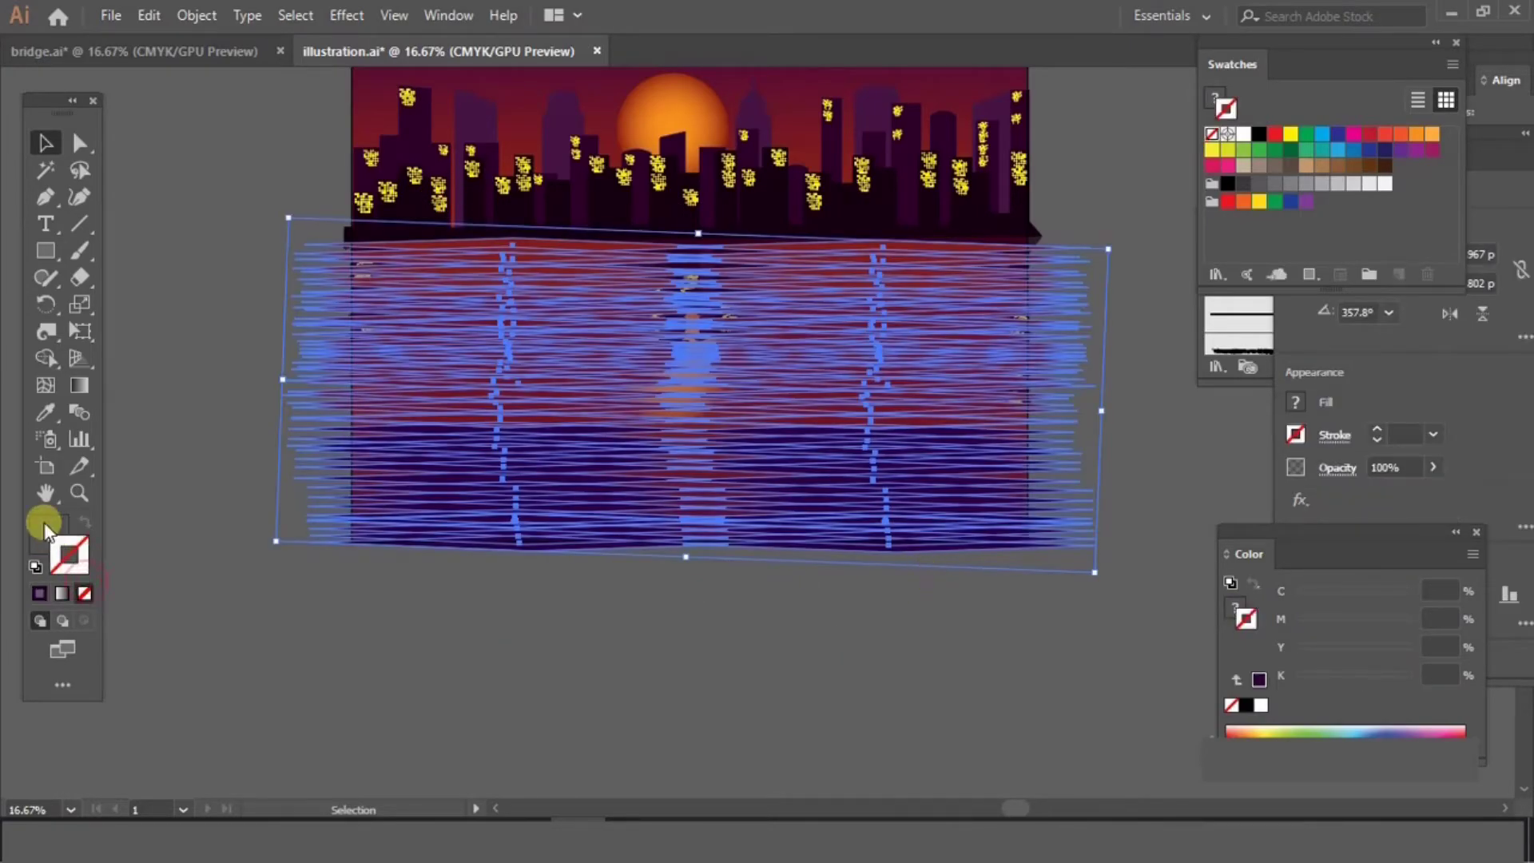
{"action": "left_click", "coordinate": [207, 597]}
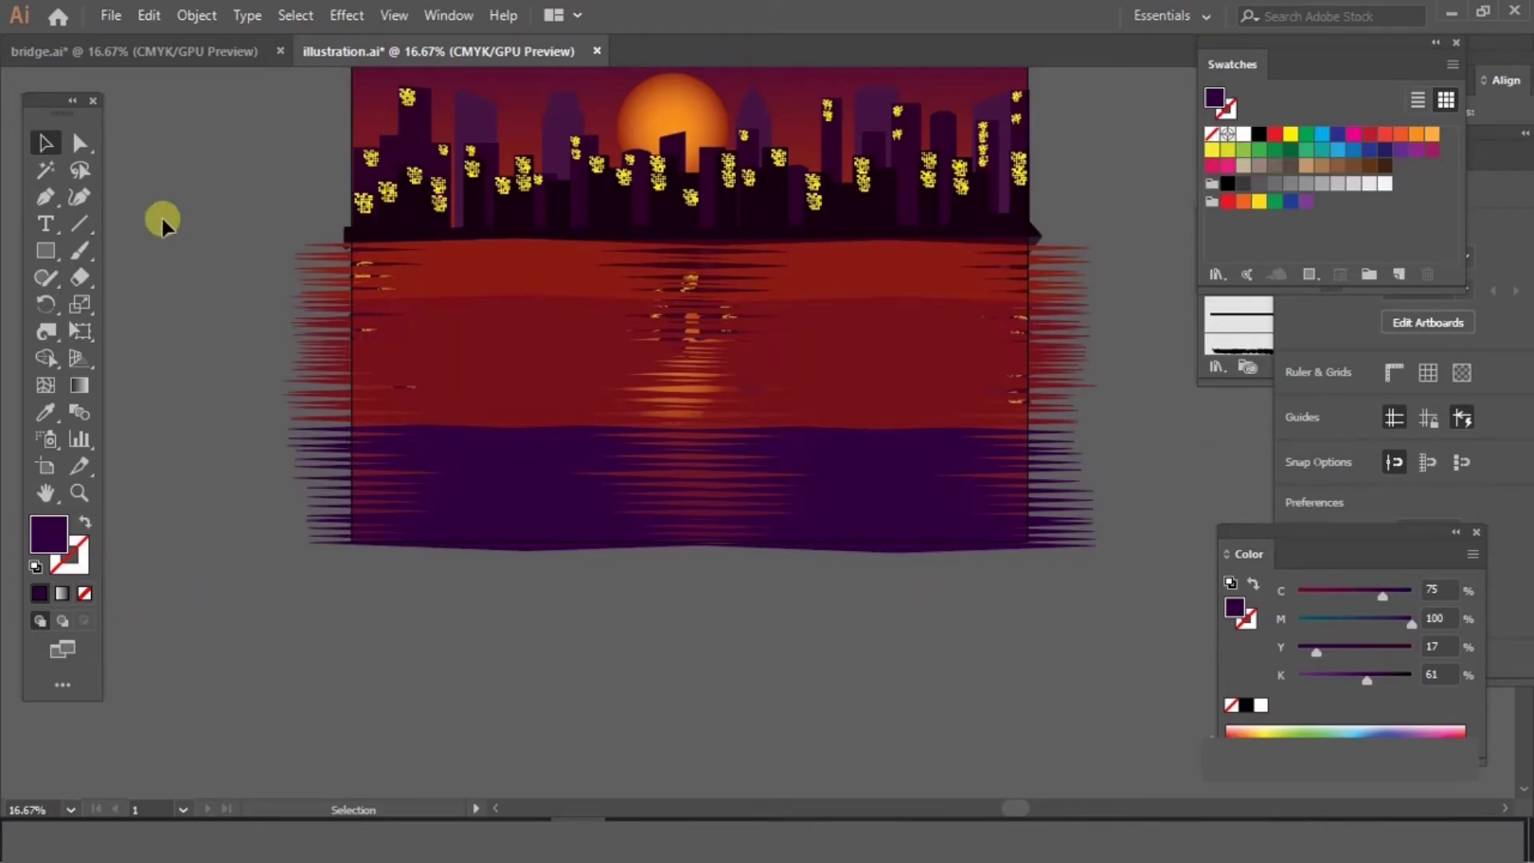
Reduce the opacity of the ripple band directly below the skyline to 30%.
{"action": "left_click", "coordinate": [1080, 294]}
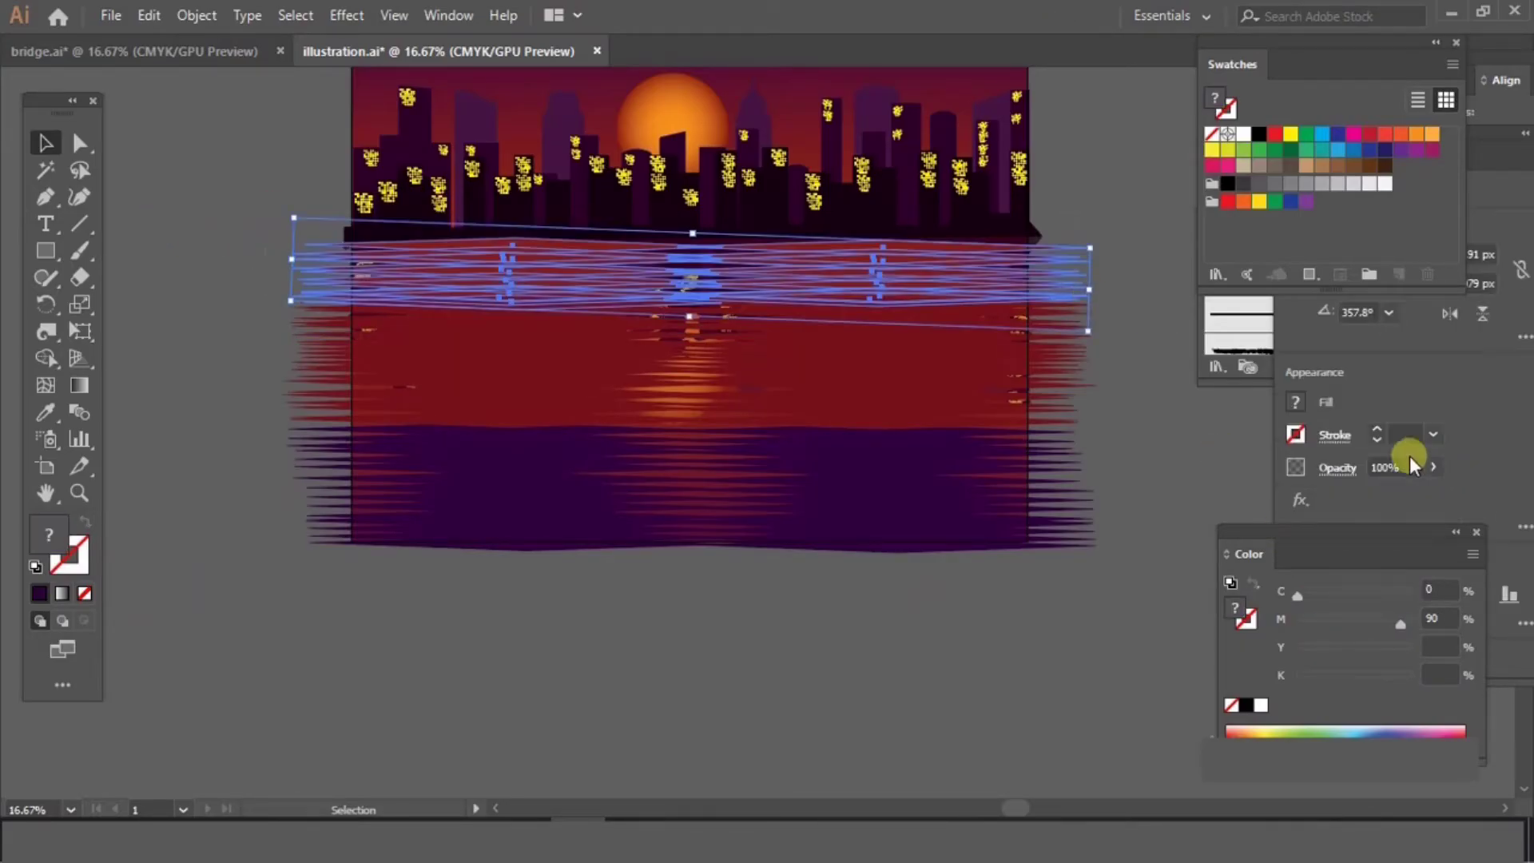
{"action": "left_click", "coordinate": [1178, 409]}
{"action": "left_click_drag", "start_coordinate": [314, 300], "coordinate": [451, 344]}
{"action": "key", "text": "ctrl+z"}
Lower the opacity of the middle ripples in two parts, setting the part below the reflected buildings to 8%.
{"action": "left_click", "coordinate": [272, 297]}
{"action": "left_click_drag", "start_coordinate": [275, 299], "coordinate": [734, 381]}
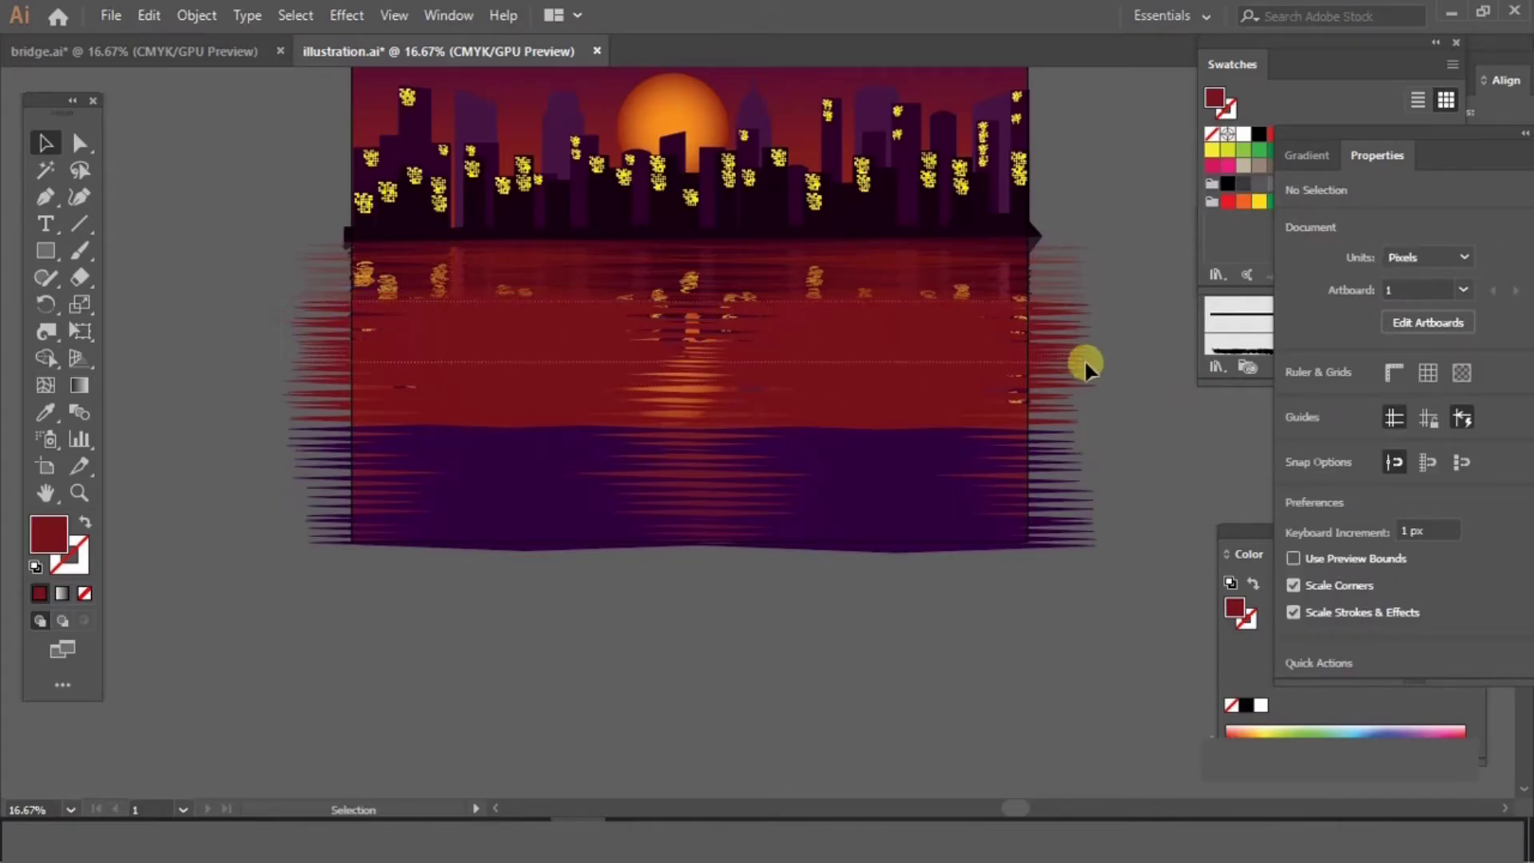
{"action": "left_click_drag", "start_coordinate": [1085, 366], "coordinate": [1088, 368]}
{"action": "left_click", "coordinate": [1201, 427]}
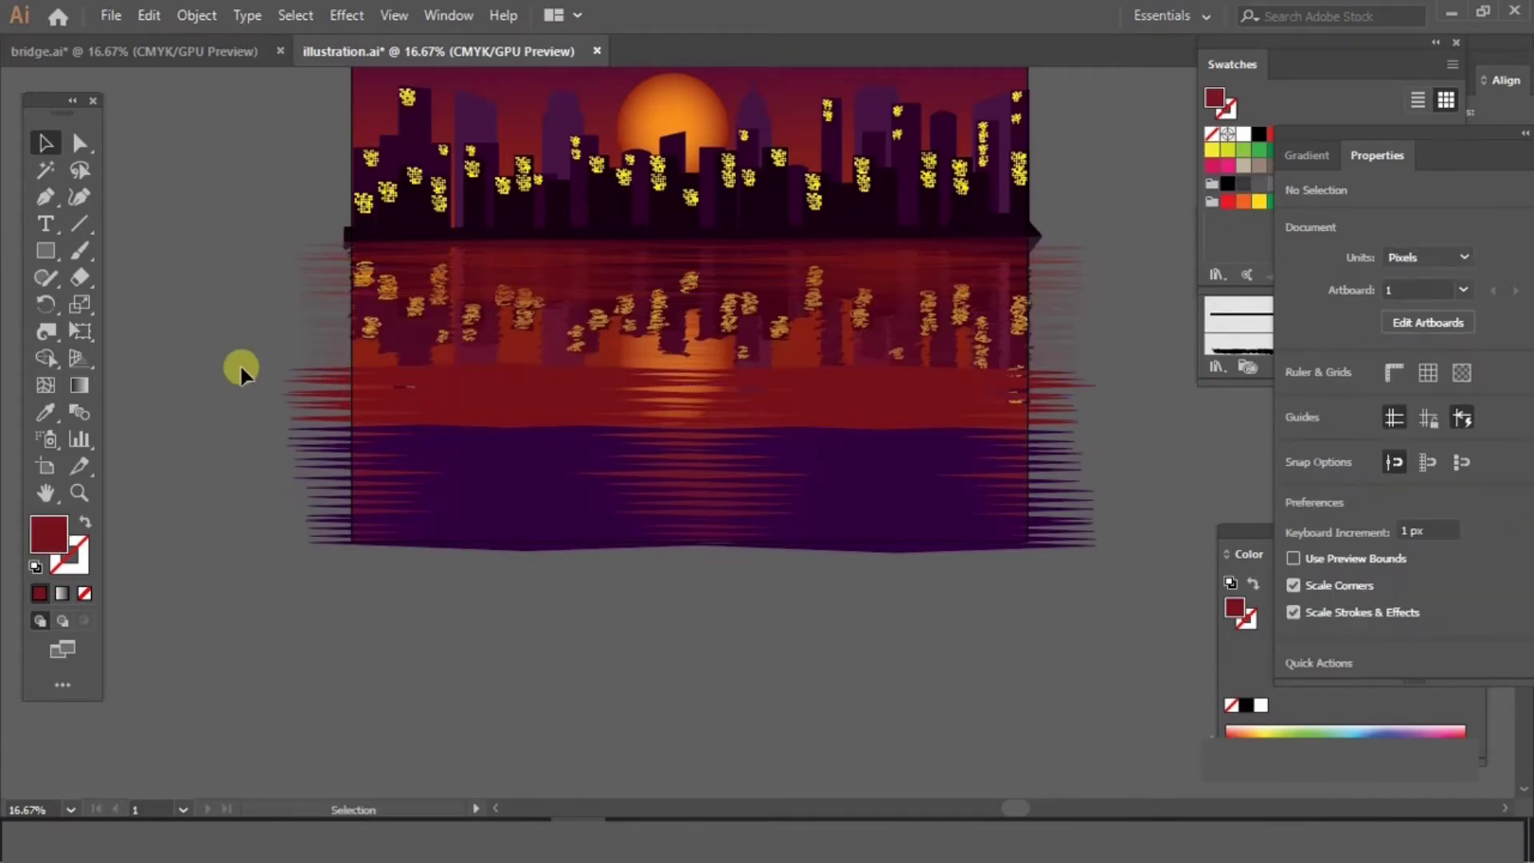
{"action": "left_click", "coordinate": [1091, 431]}
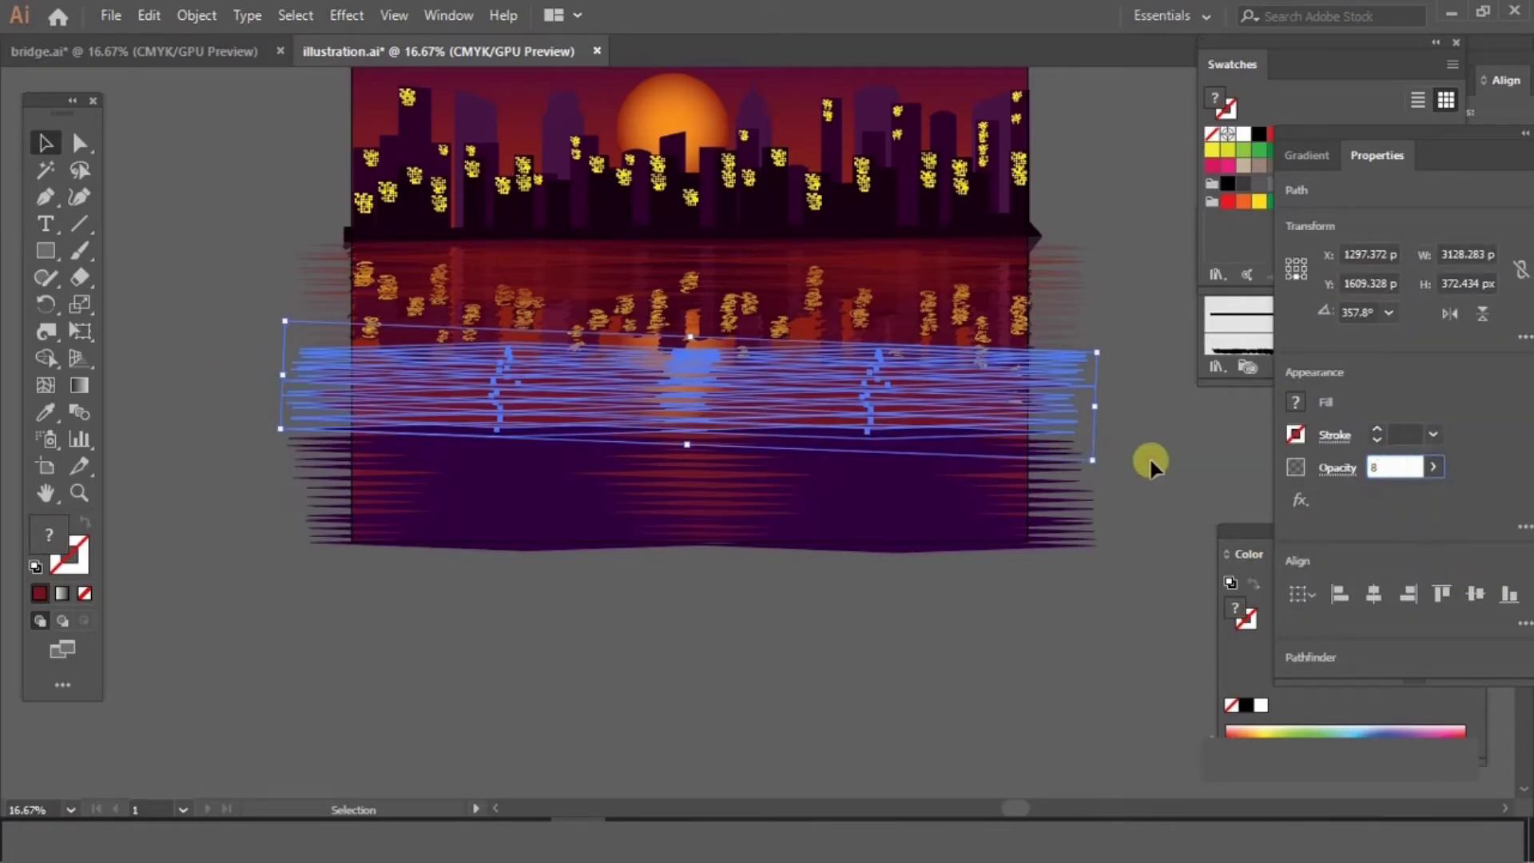
{"action": "left_click", "coordinate": [222, 467]}
Set the opacity of the dark purple ripples at the bottom of the water to 5%.
{"action": "left_click_drag", "start_coordinate": [1021, 534], "coordinate": [1036, 537]}
{"action": "left_click", "coordinate": [1386, 465]}
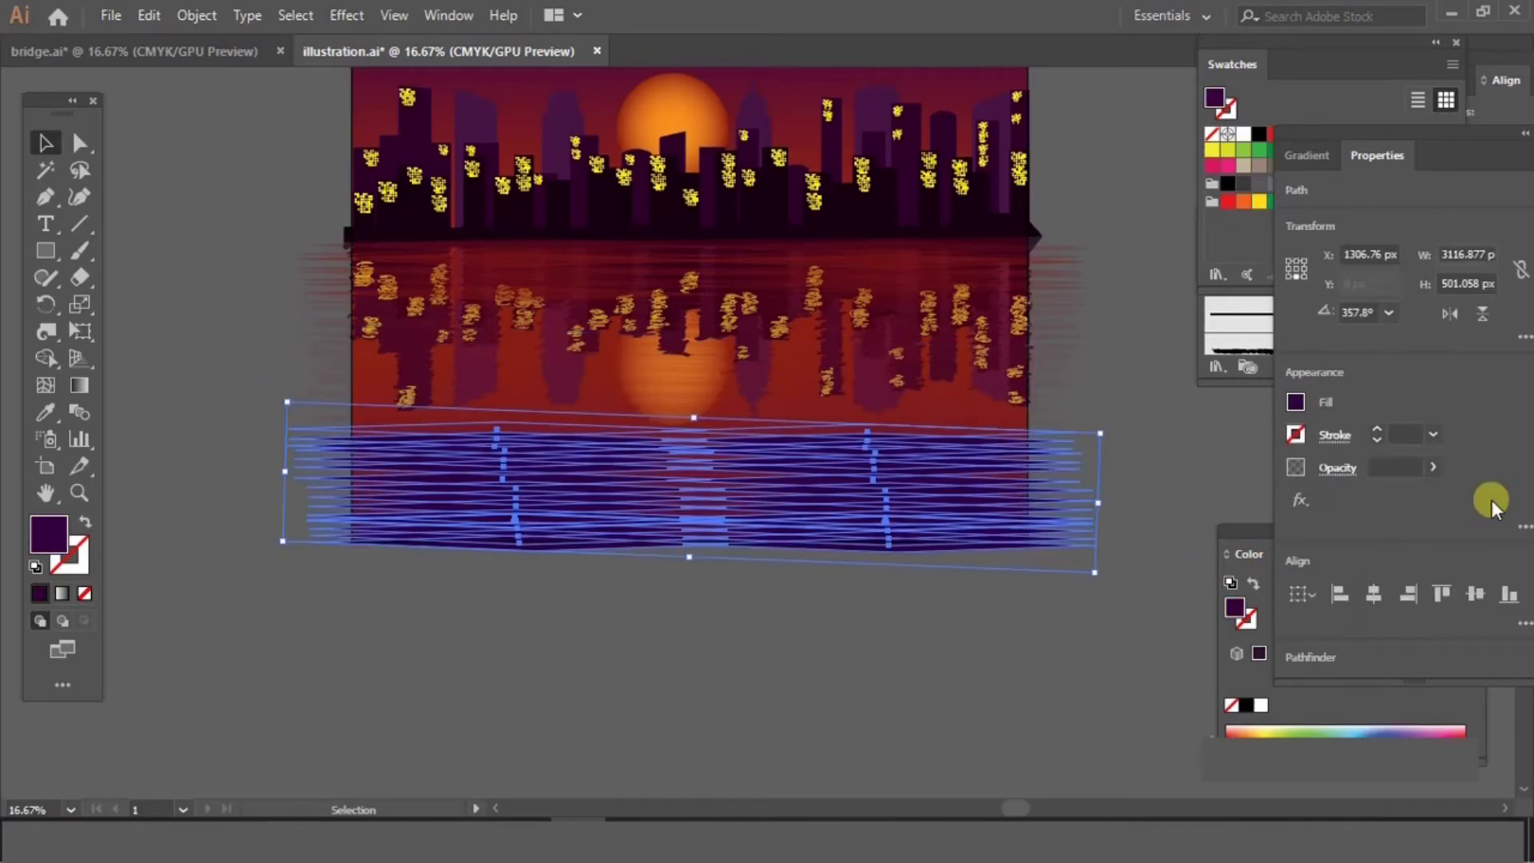
{"action": "type", "text": "9"}
{"action": "left_click", "coordinate": [1154, 583]}
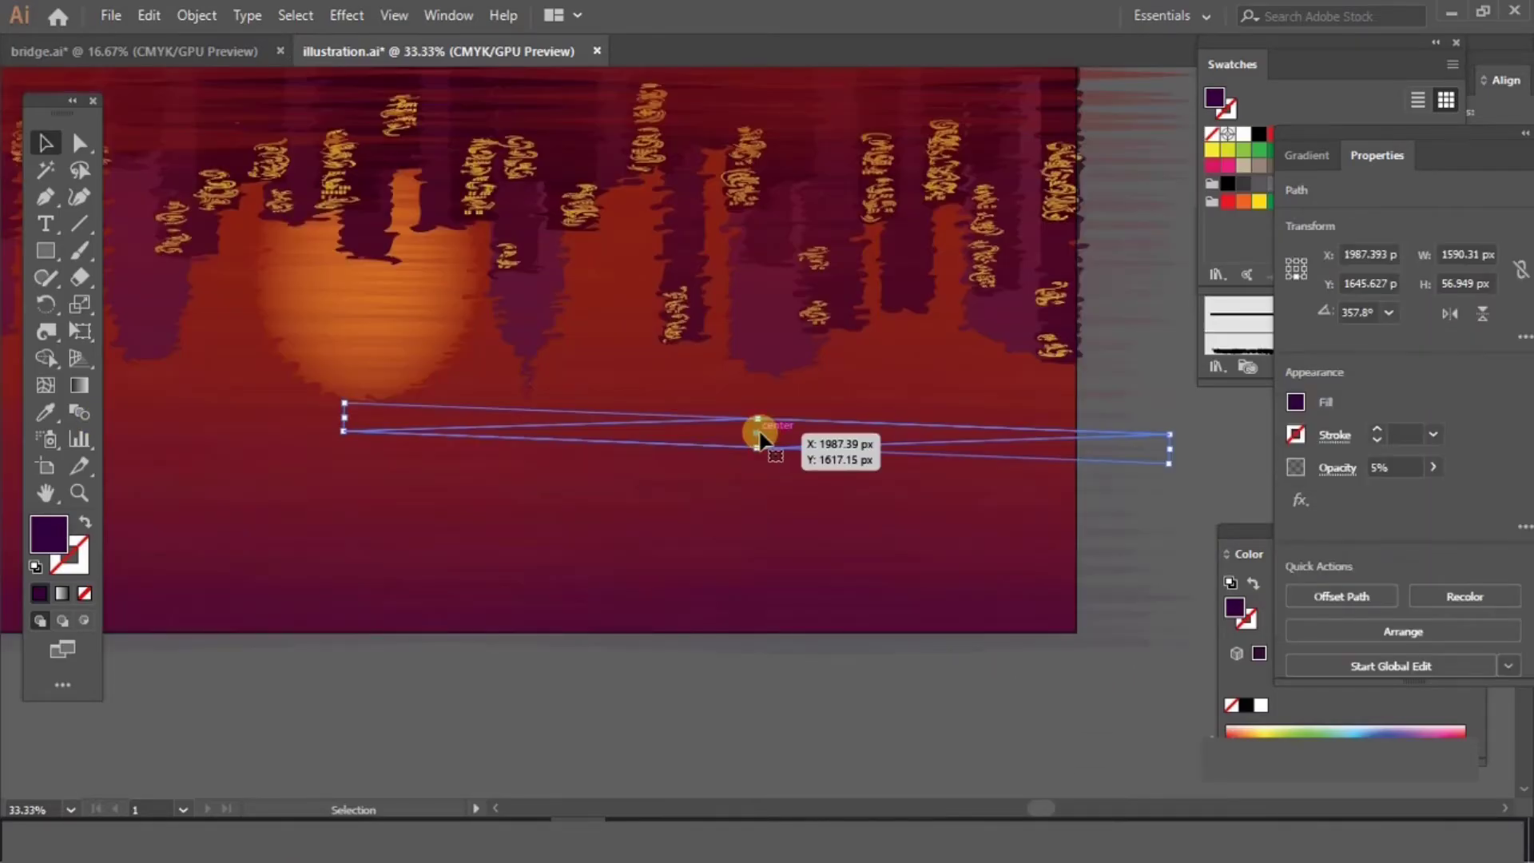
Reposition individual faint ripples on the right and left sides of the lower water to vary their spacing.
{"action": "left_click_drag", "start_coordinate": [760, 433], "coordinate": [793, 294]}
{"action": "mouse_move", "coordinate": [794, 294]}
{"action": "left_mouse_down"}
{"action": "mouse_move", "coordinate": [747, 397]}
{"action": "mouse_move", "coordinate": [775, 524]}
{"action": "mouse_move", "coordinate": [809, 242]}
{"action": "mouse_move", "coordinate": [812, 333]}
{"action": "mouse_move", "coordinate": [496, 541]}
{"action": "left_mouse_up"}
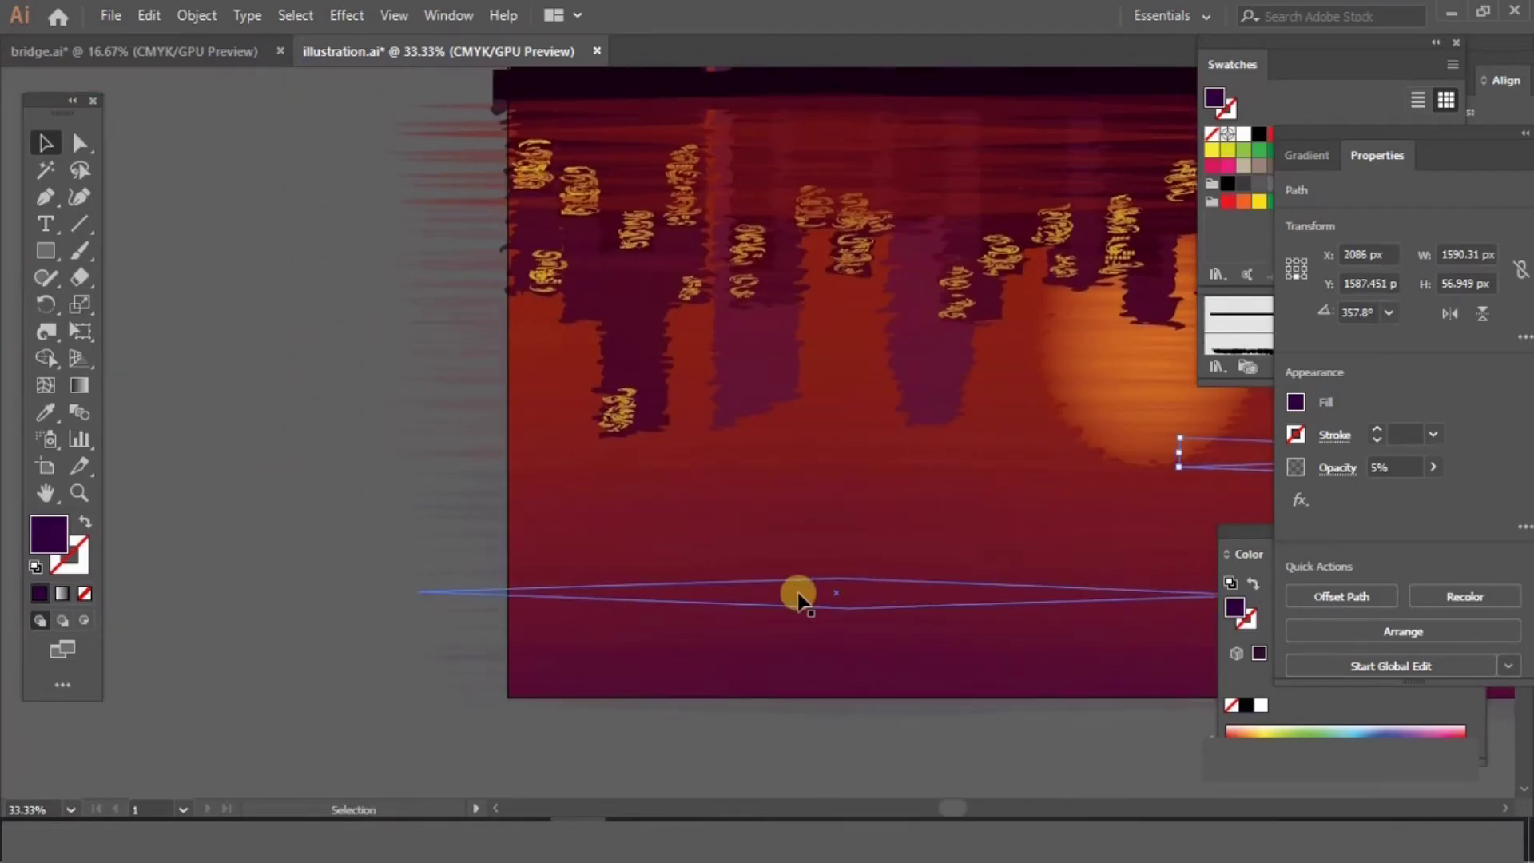
{"action": "left_click_drag", "start_coordinate": [832, 645], "coordinate": [829, 472]}
{"action": "left_click_drag", "start_coordinate": [848, 492], "coordinate": [826, 406]}
{"action": "left_click_drag", "start_coordinate": [840, 673], "coordinate": [834, 325]}
{"action": "left_click_drag", "start_coordinate": [835, 324], "coordinate": [828, 228]}
{"action": "mouse_move", "coordinate": [829, 494]}
{"action": "left_mouse_down"}
{"action": "mouse_move", "coordinate": [818, 256]}
{"action": "mouse_move", "coordinate": [821, 310]}
{"action": "left_mouse_up"}
{"action": "left_click_drag", "start_coordinate": [821, 309], "coordinate": [826, 409]}
{"action": "left_click_drag", "start_coordinate": [825, 409], "coordinate": [811, 521]}
{"action": "left_click_drag", "start_coordinate": [905, 509], "coordinate": [544, 555]}
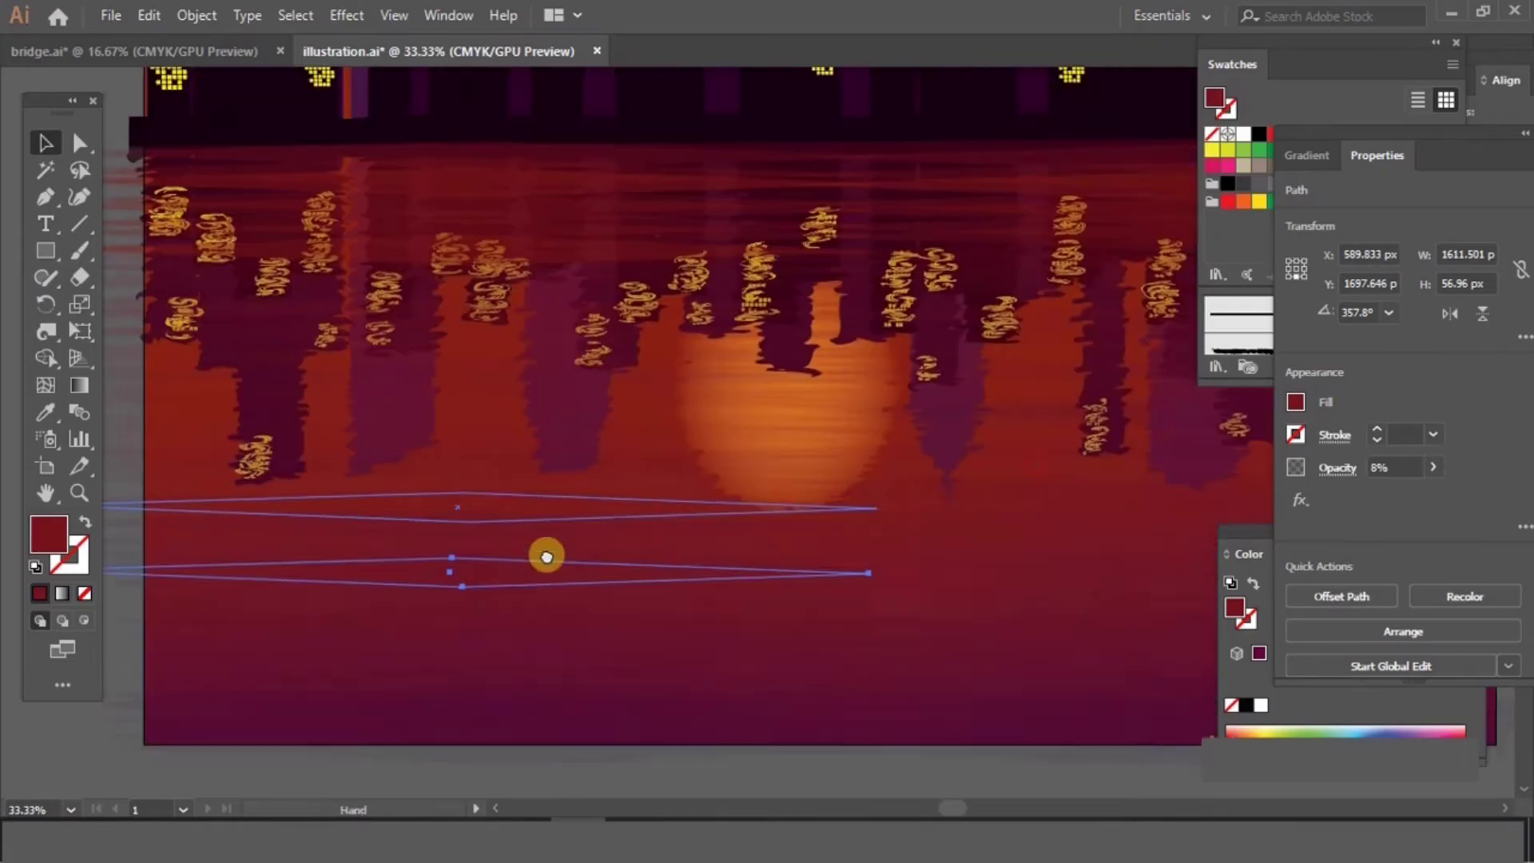
Adjust the placement of the ripples around the reflected sun and check it across the full width of the water.
{"action": "key", "text": "ctrl+minus"}
{"action": "key", "text": "ctrl+minus"}
{"action": "key", "text": "ctrl+minus"}
{"action": "left_click_drag", "start_coordinate": [830, 414], "coordinate": [823, 413]}
{"action": "key", "text": "ctrl+="}
{"action": "left_click_drag", "start_coordinate": [1090, 351], "coordinate": [673, 439]}
{"action": "left_click", "coordinate": [722, 743]}
{"action": "left_click_drag", "start_coordinate": [607, 266], "coordinate": [651, 293]}
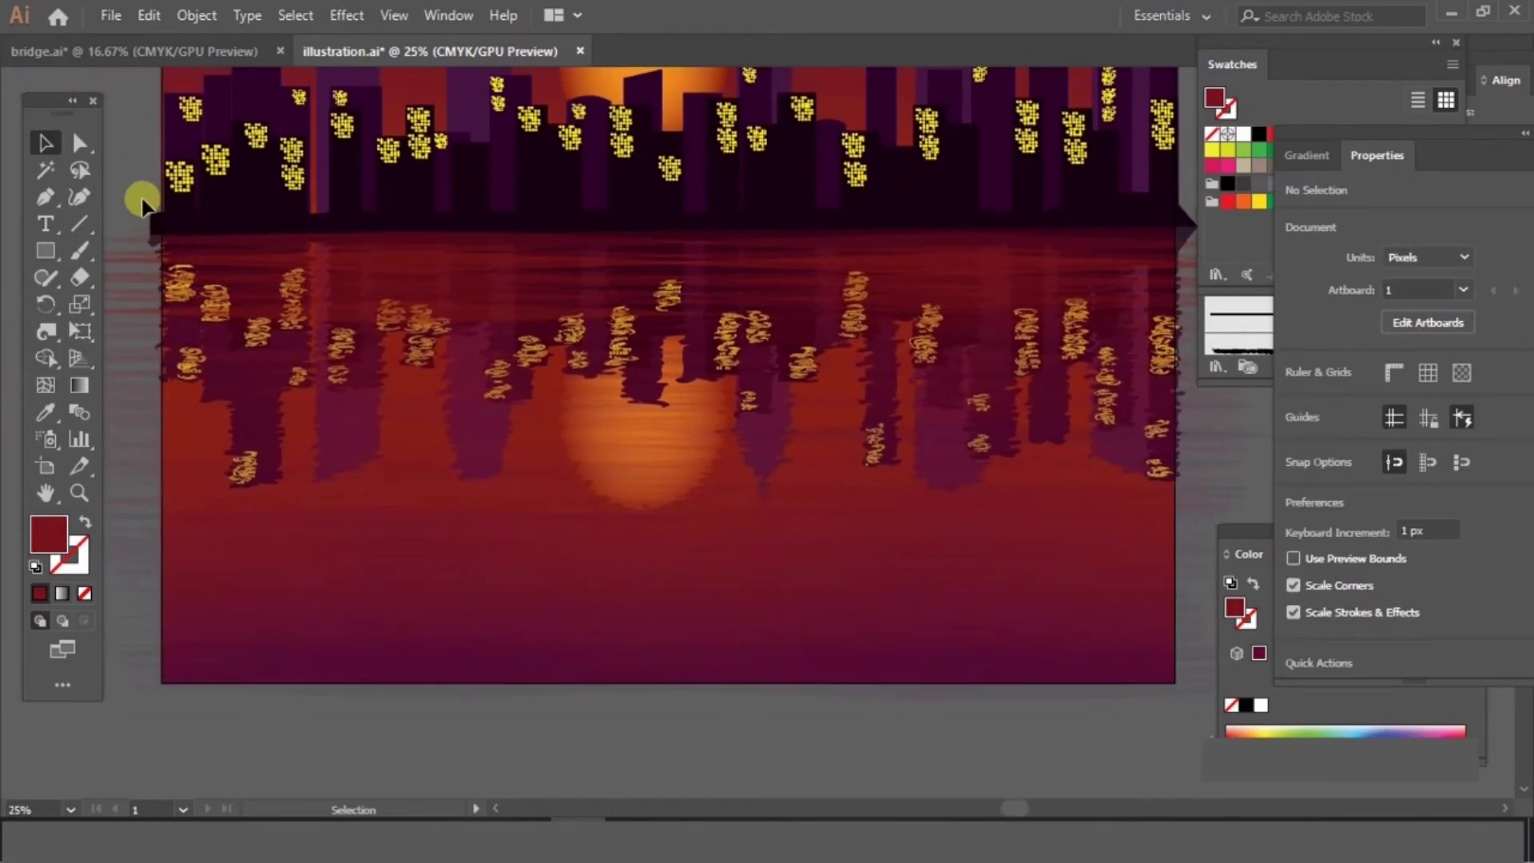
Shift the upper rows of ripples over the reflected buildings slightly upward.
{"action": "key", "text": "ctrl+minus"}
{"action": "left_click", "coordinate": [1079, 361]}
{"action": "left_click_drag", "start_coordinate": [699, 377], "coordinate": [699, 357]}
{"action": "left_click_drag", "start_coordinate": [1114, 306], "coordinate": [1114, 298]}
{"action": "left_click", "coordinate": [1142, 418]}
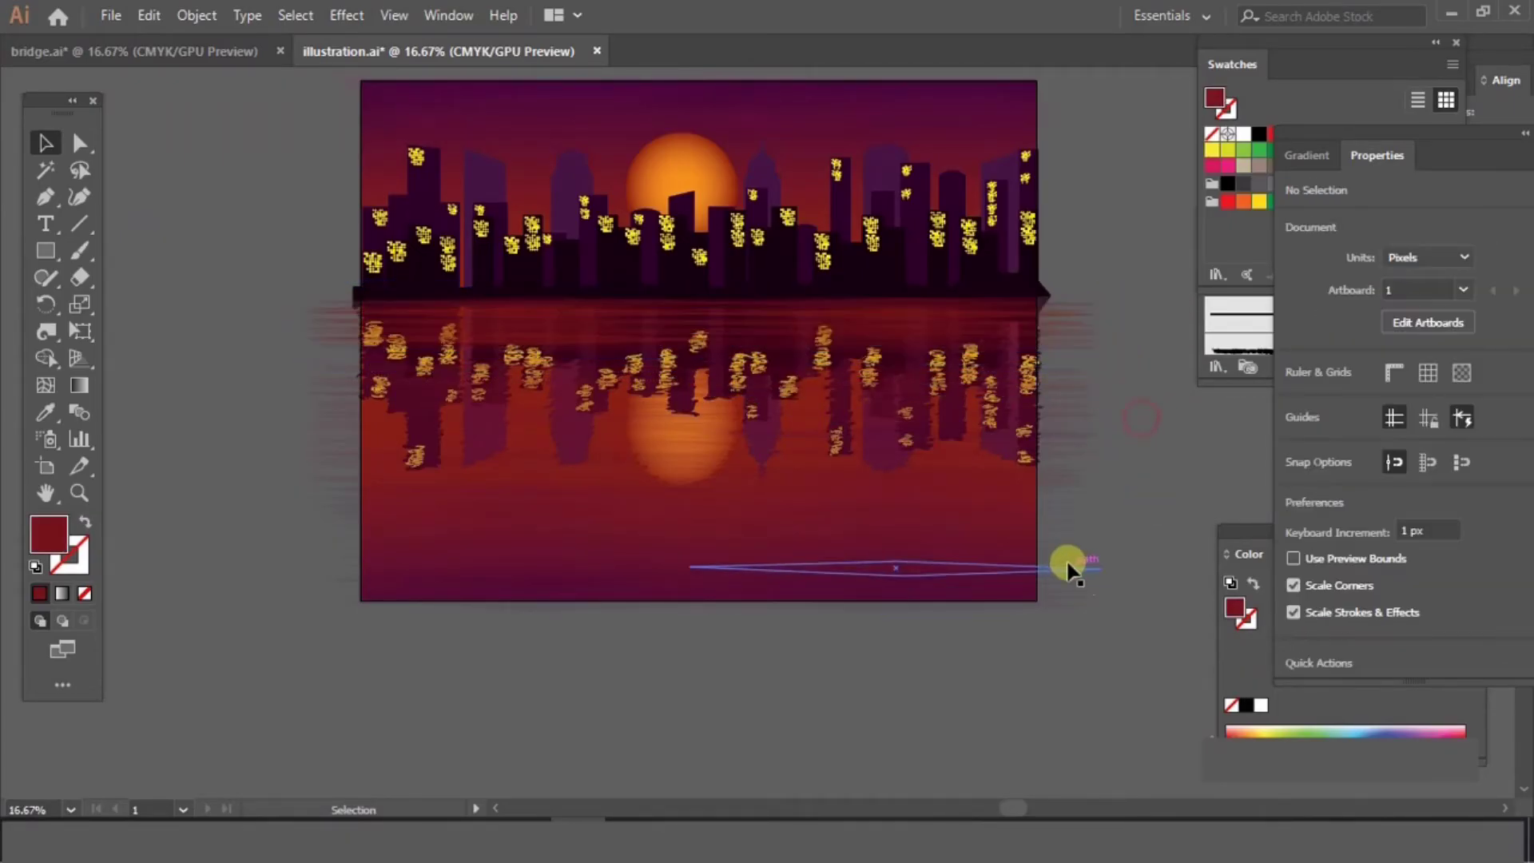
Shift the ripple rows across the reflected sun and the lower water slightly upward.
{"action": "left_click", "coordinate": [1063, 465]}
{"action": "left_click_drag", "start_coordinate": [702, 488], "coordinate": [701, 473]}
{"action": "left_click_drag", "start_coordinate": [769, 413], "coordinate": [769, 401]}
{"action": "left_click", "coordinate": [413, 519]}
{"action": "left_click_drag", "start_coordinate": [1129, 629], "coordinate": [1129, 629]}
{"action": "left_click_drag", "start_coordinate": [705, 467], "coordinate": [705, 458]}
{"action": "left_click_drag", "start_coordinate": [743, 545], "coordinate": [743, 527]}
{"action": "left_click", "coordinate": [790, 679]}
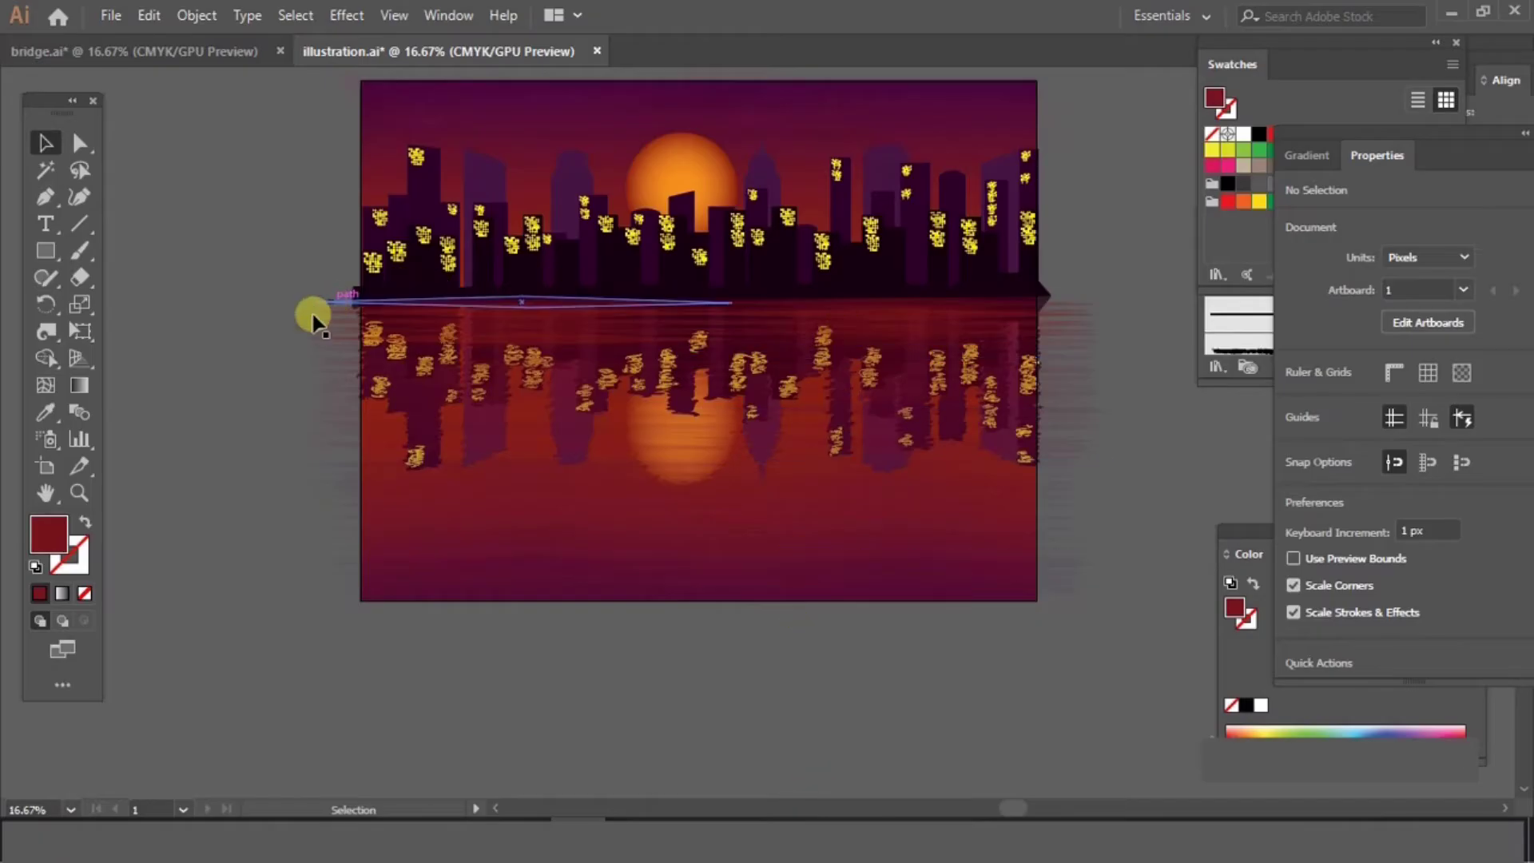
Move dark red ripples just below the waterline further left to vary the upper band.
{"action": "left_click_drag", "start_coordinate": [896, 329], "coordinate": [752, 312]}
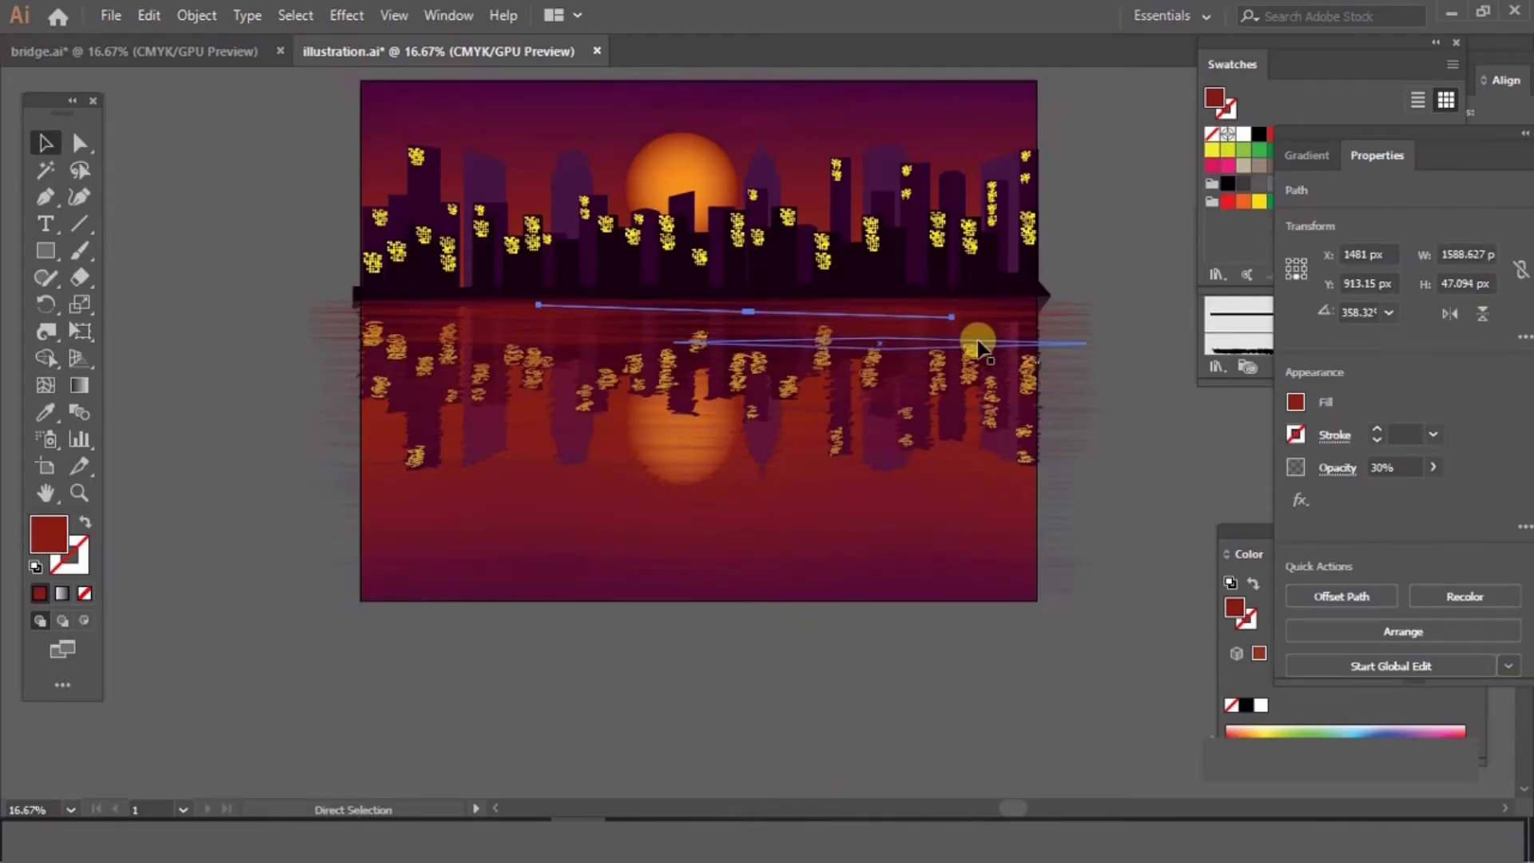
{"action": "key", "text": "ctrl+plus"}
{"action": "key", "text": "ctrl+plus"}
{"action": "key", "text": "ctrl+plus"}
{"action": "left_click_drag", "start_coordinate": [759, 435], "coordinate": [767, 496]}
Select all the water ripples and group them.
{"action": "key", "text": "ctrl+minus"}
{"action": "key", "text": "ctrl+minus"}
{"action": "key", "text": "ctrl+minus"}
{"action": "left_click", "coordinate": [760, 720]}
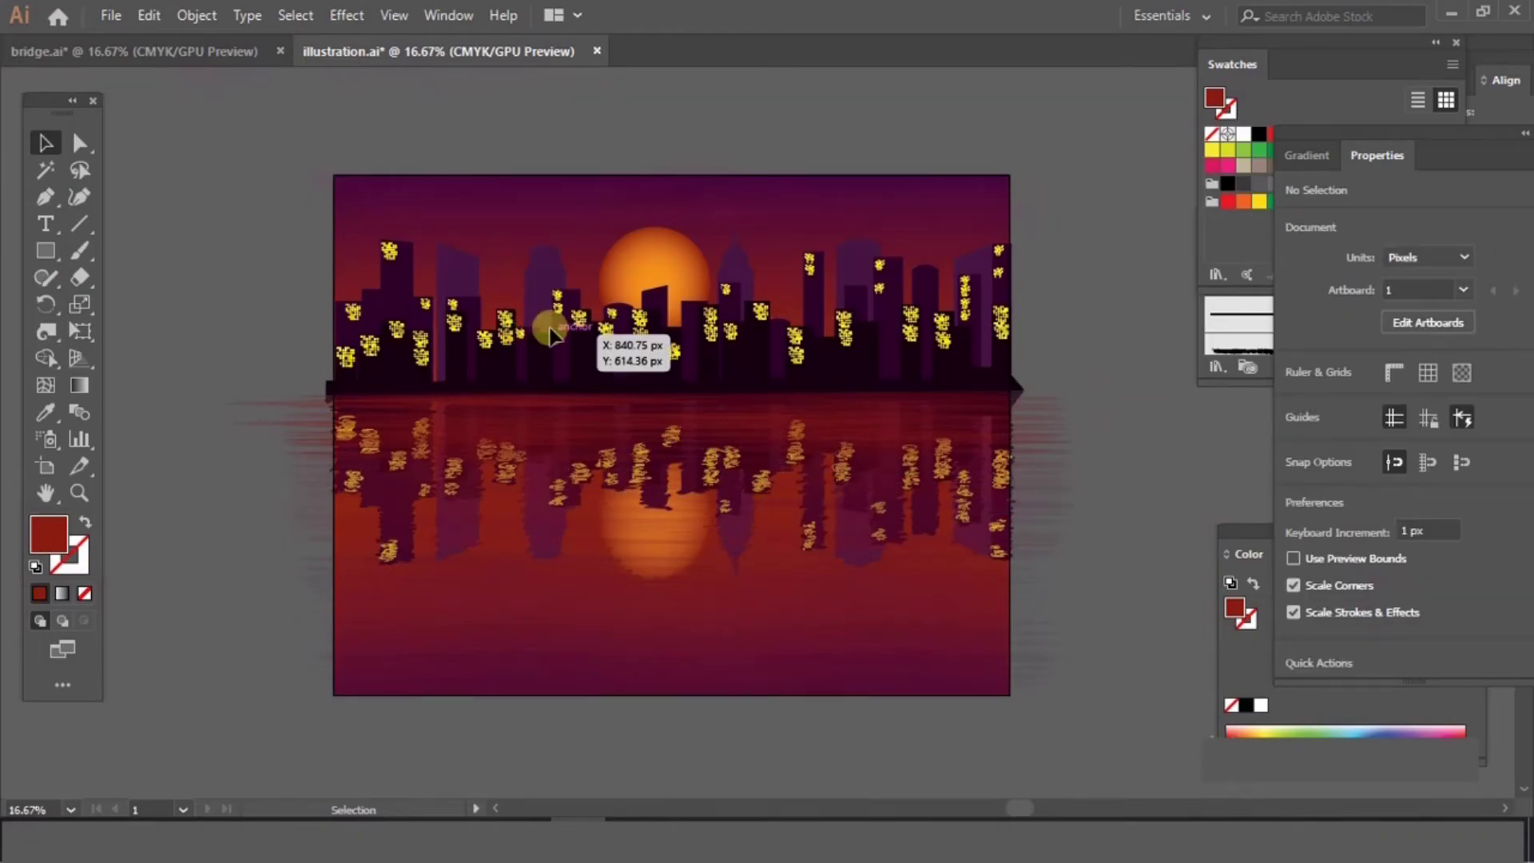
{"action": "left_click_drag", "start_coordinate": [913, 713], "coordinate": [913, 698]}
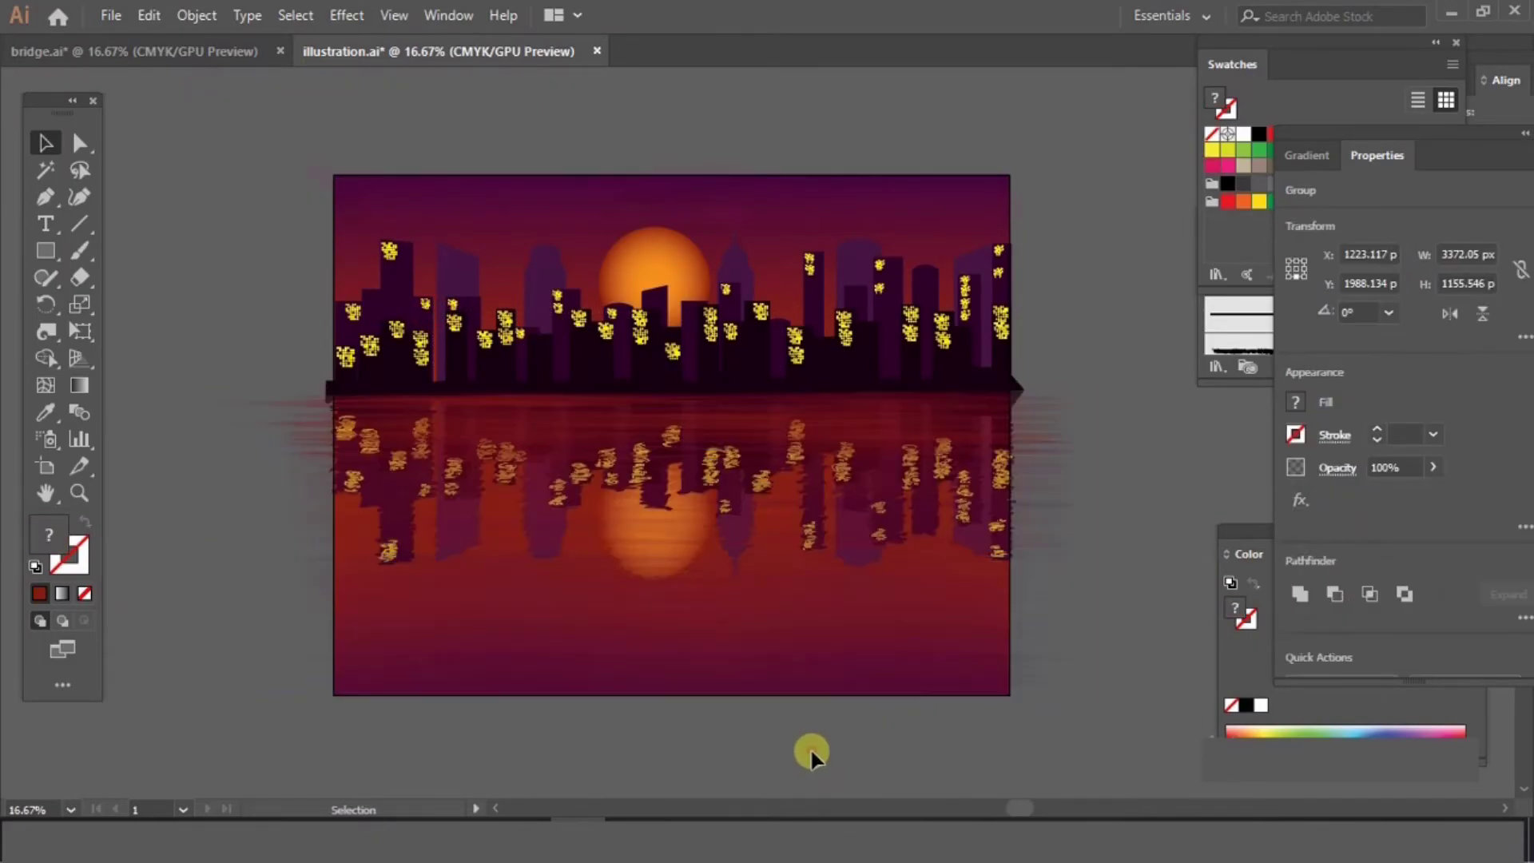
Compare the water with and without the ripple group by temporarily moving it below the artwork, and inspect the ripples up close.
{"action": "scroll", "coordinate": [778, 387], "scroll_direction": "down", "scroll_amount": 2}
{"action": "left_click_drag", "start_coordinate": [759, 506], "coordinate": [759, 685]}
{"action": "key", "text": "ctrl+z"}
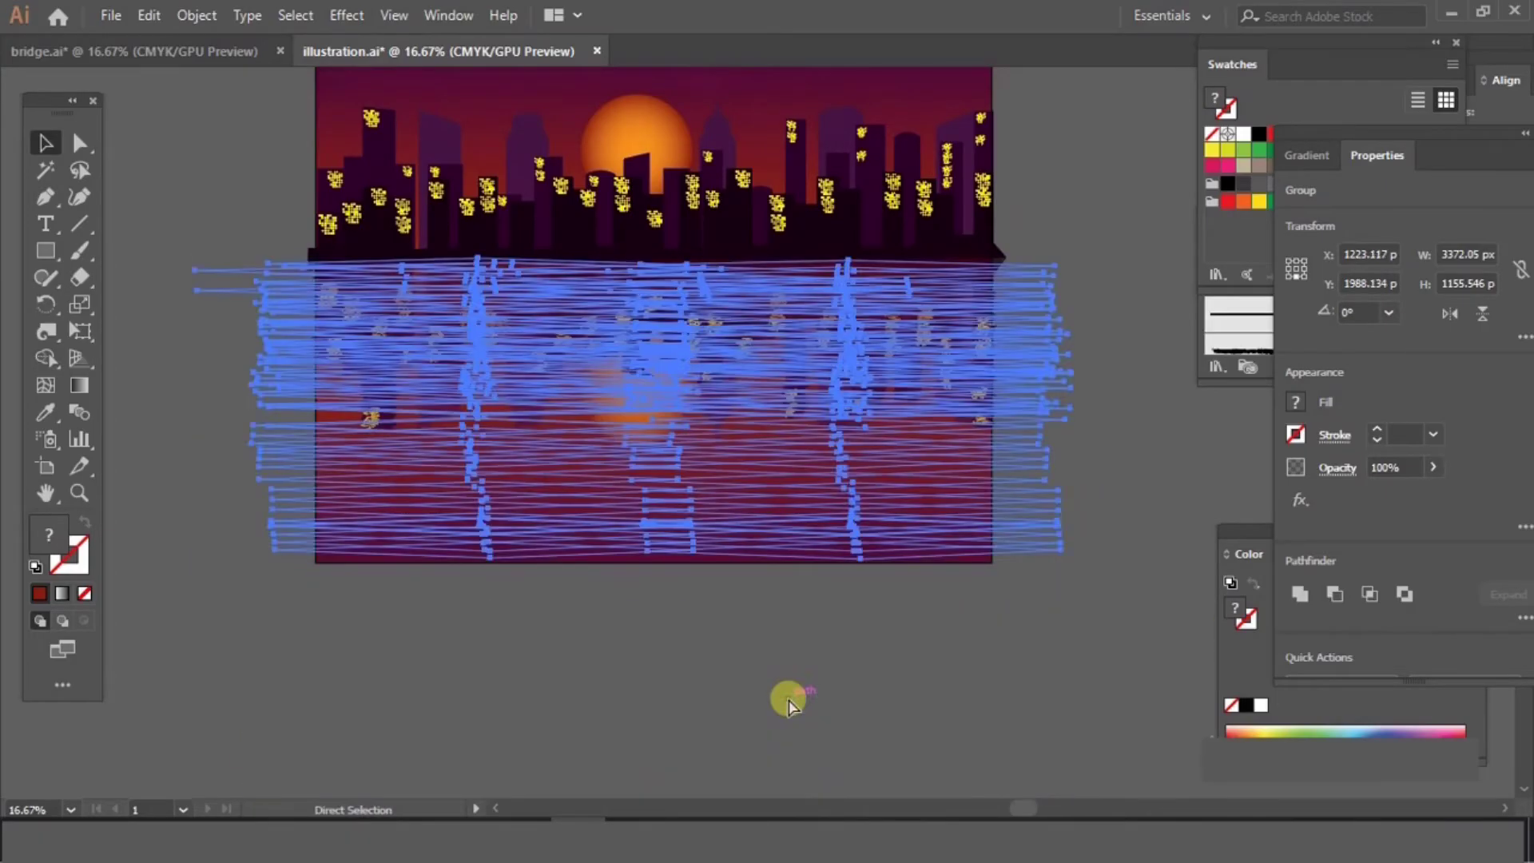
{"action": "left_click", "coordinate": [844, 692]}
{"action": "left_click_drag", "start_coordinate": [815, 364], "coordinate": [879, 814]}
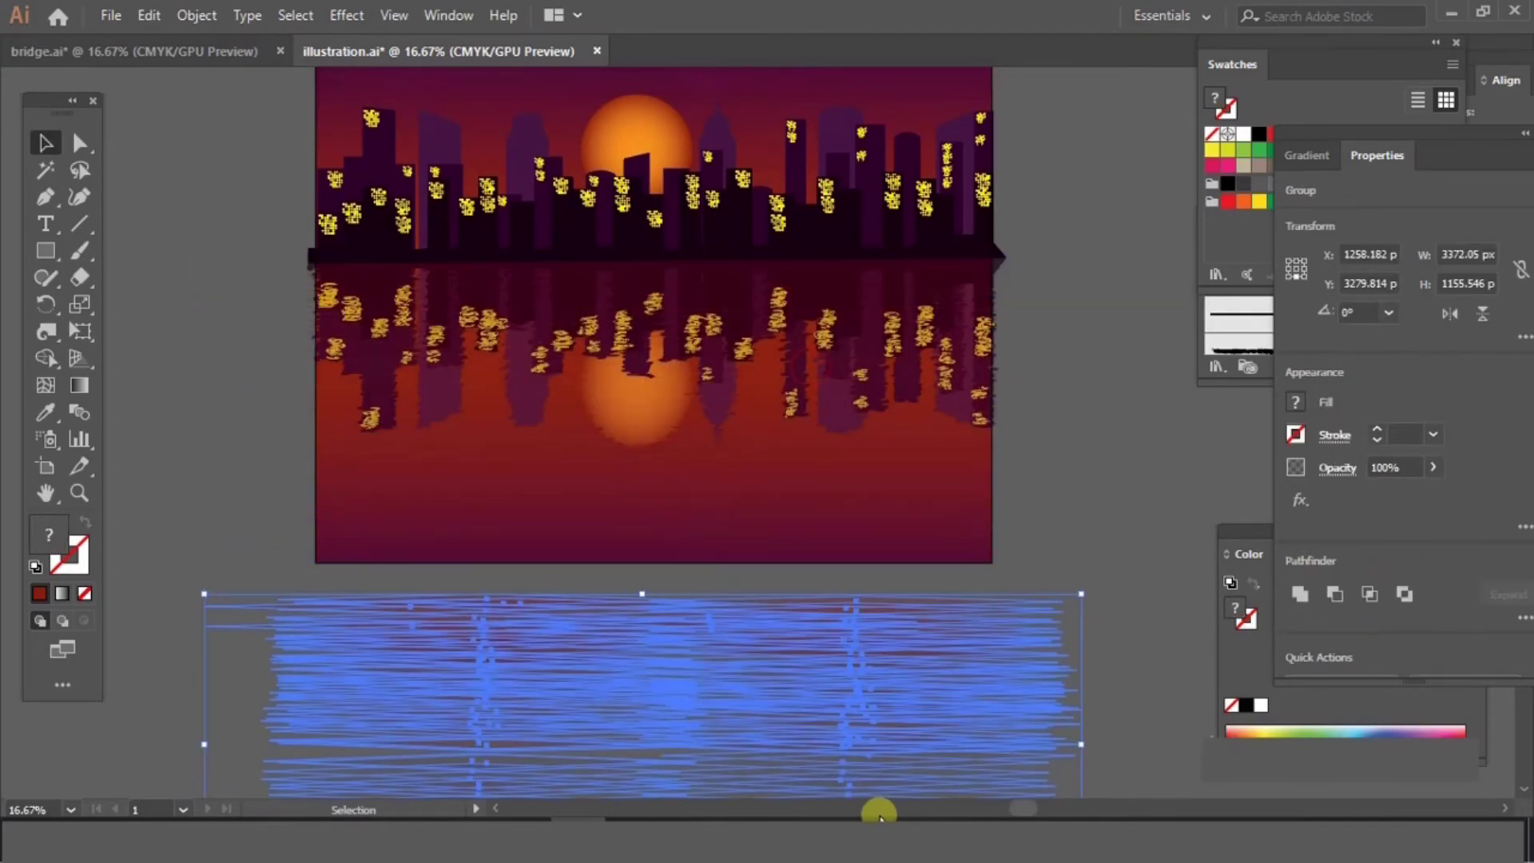
{"action": "key", "text": "ctrl+z"}
{"action": "left_click", "coordinate": [877, 740]}
{"action": "left_click_drag", "start_coordinate": [562, 372], "coordinate": [618, 432]}
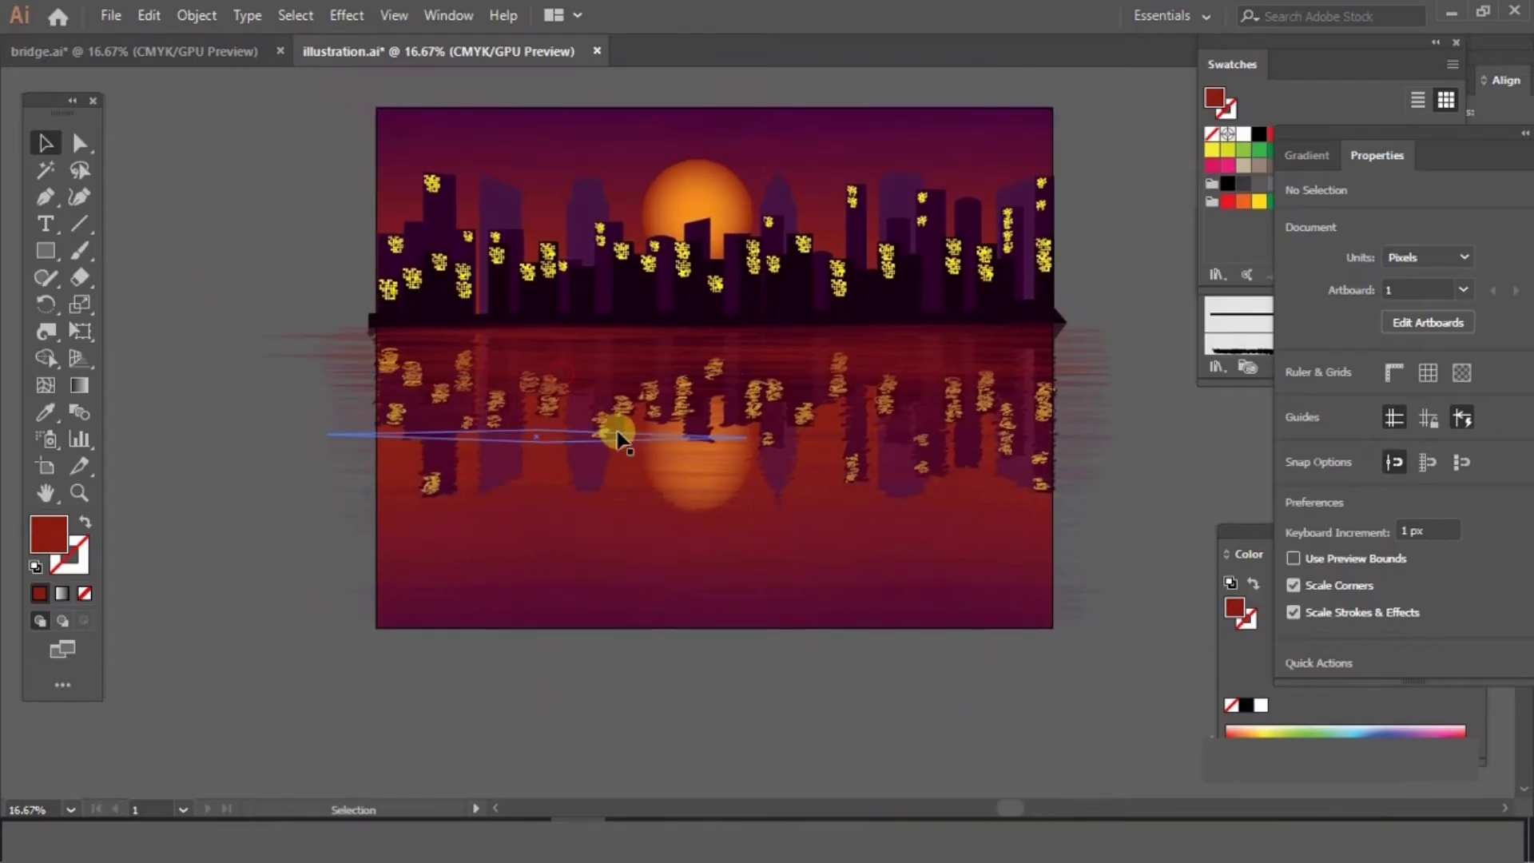
{"action": "key", "text": "ctrl+plus"}
{"action": "key", "text": "ctrl+plus"}
{"action": "left_click", "coordinate": [534, 313]}
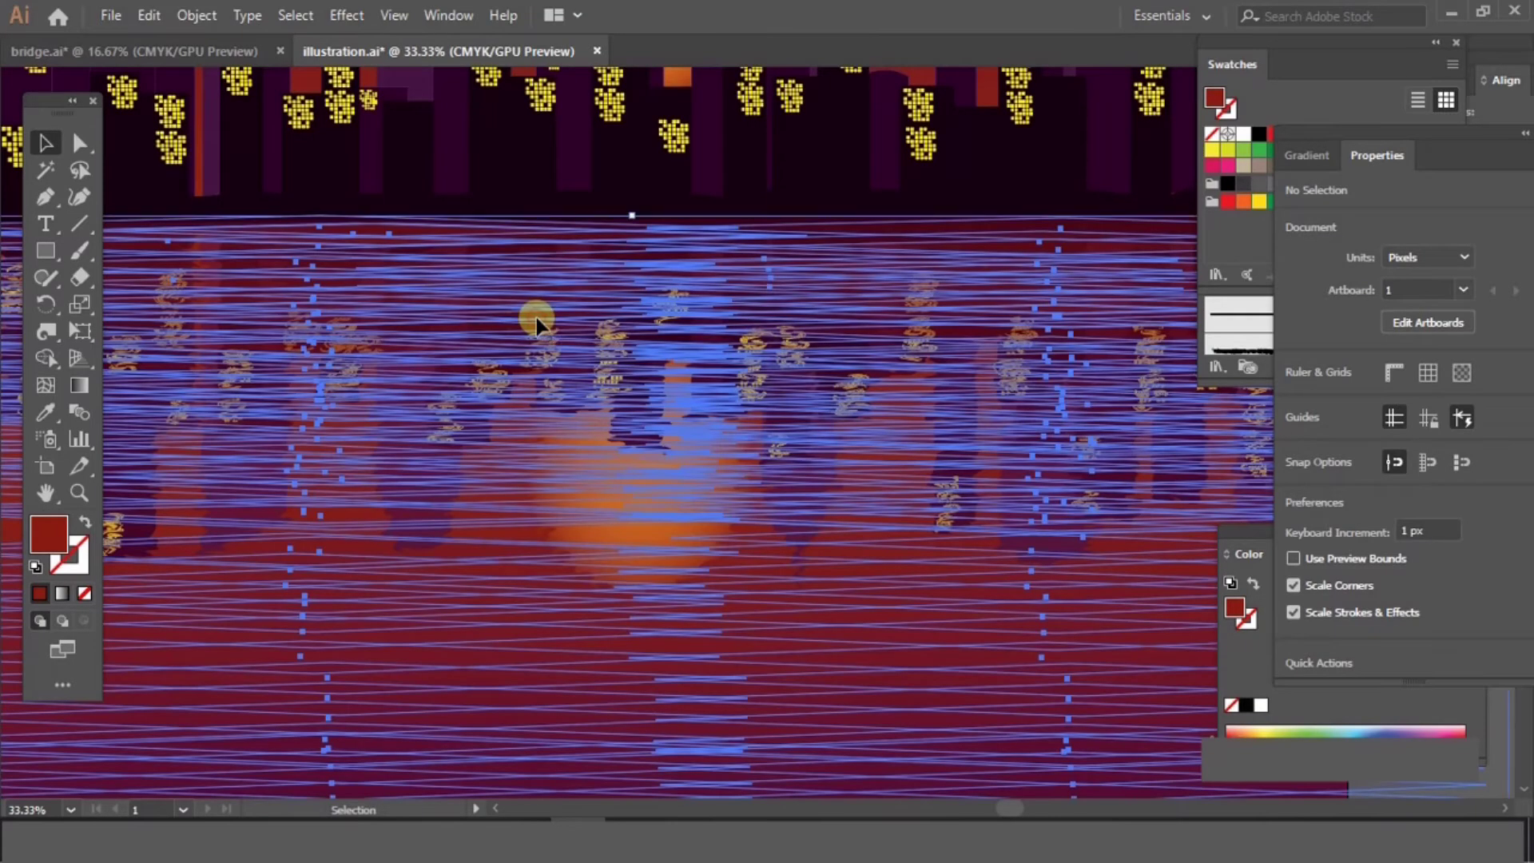
{"action": "left_click", "coordinate": [629, 124]}
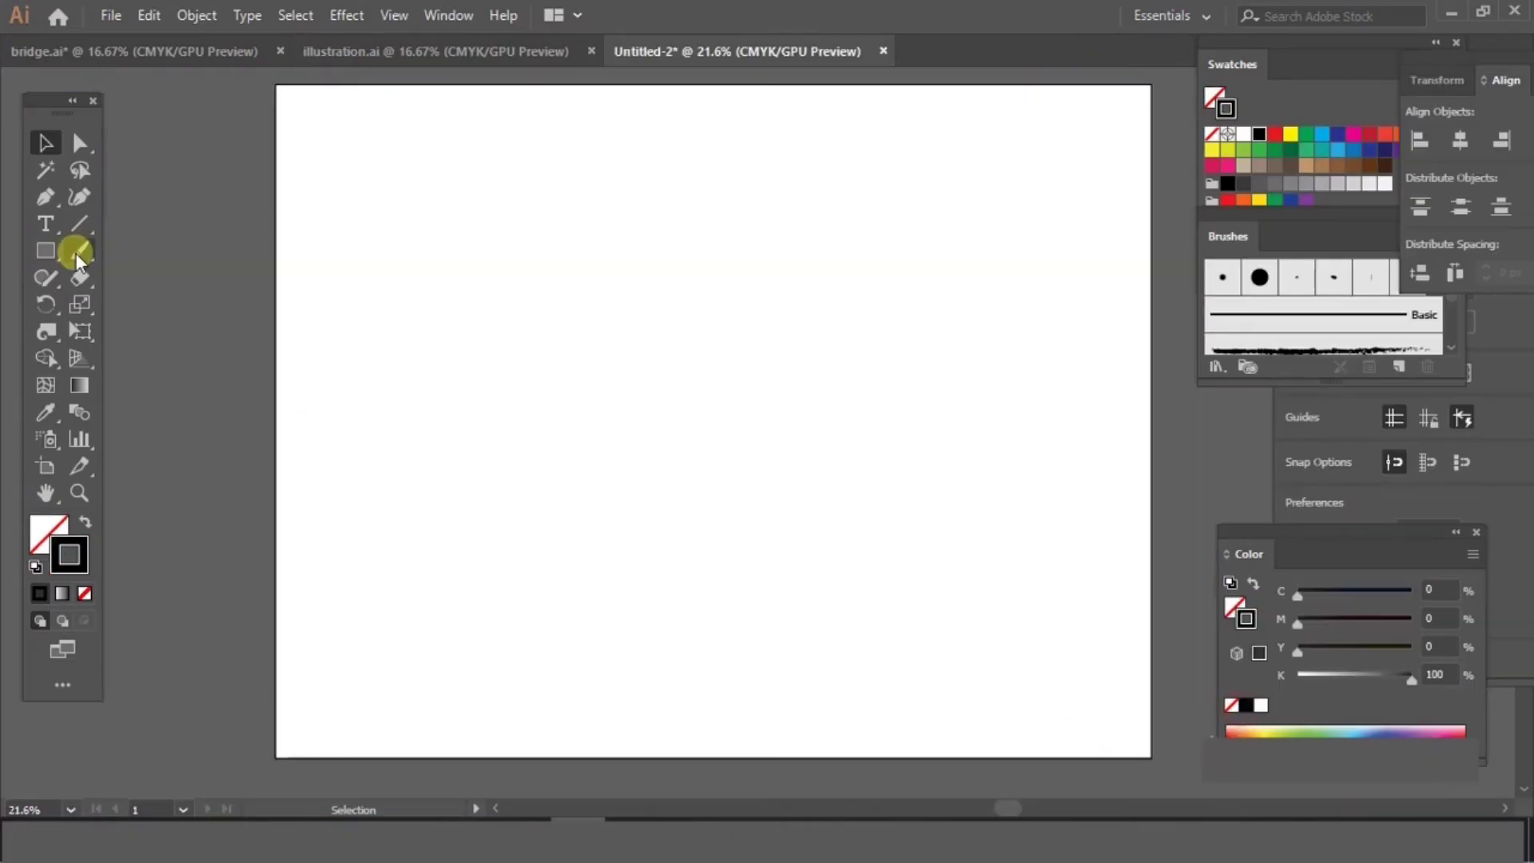
Draw a wide, shallow rectangle in the middle of the blank artboard and round its two lower corners.
{"action": "left_click", "coordinate": [43, 254]}
{"action": "left_click_drag", "start_coordinate": [509, 379], "coordinate": [909, 450]}
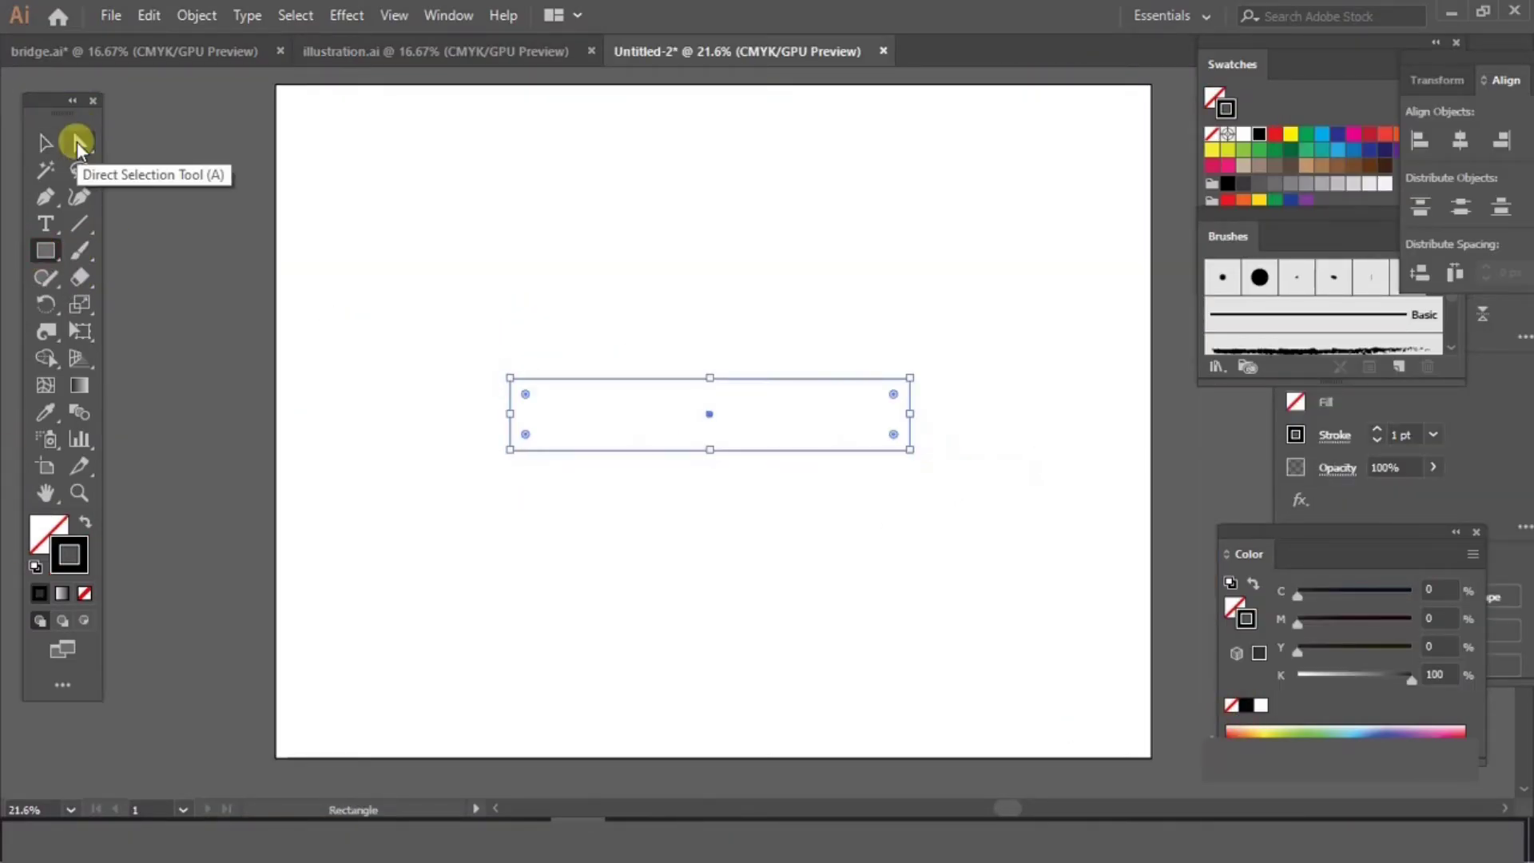
{"action": "left_click_drag", "start_coordinate": [595, 414], "coordinate": [579, 423]}
{"action": "left_click_drag", "start_coordinate": [909, 450], "coordinate": [909, 450]}
{"action": "left_click_drag", "start_coordinate": [900, 440], "coordinate": [874, 405]}
{"action": "left_click", "coordinate": [134, 167]}
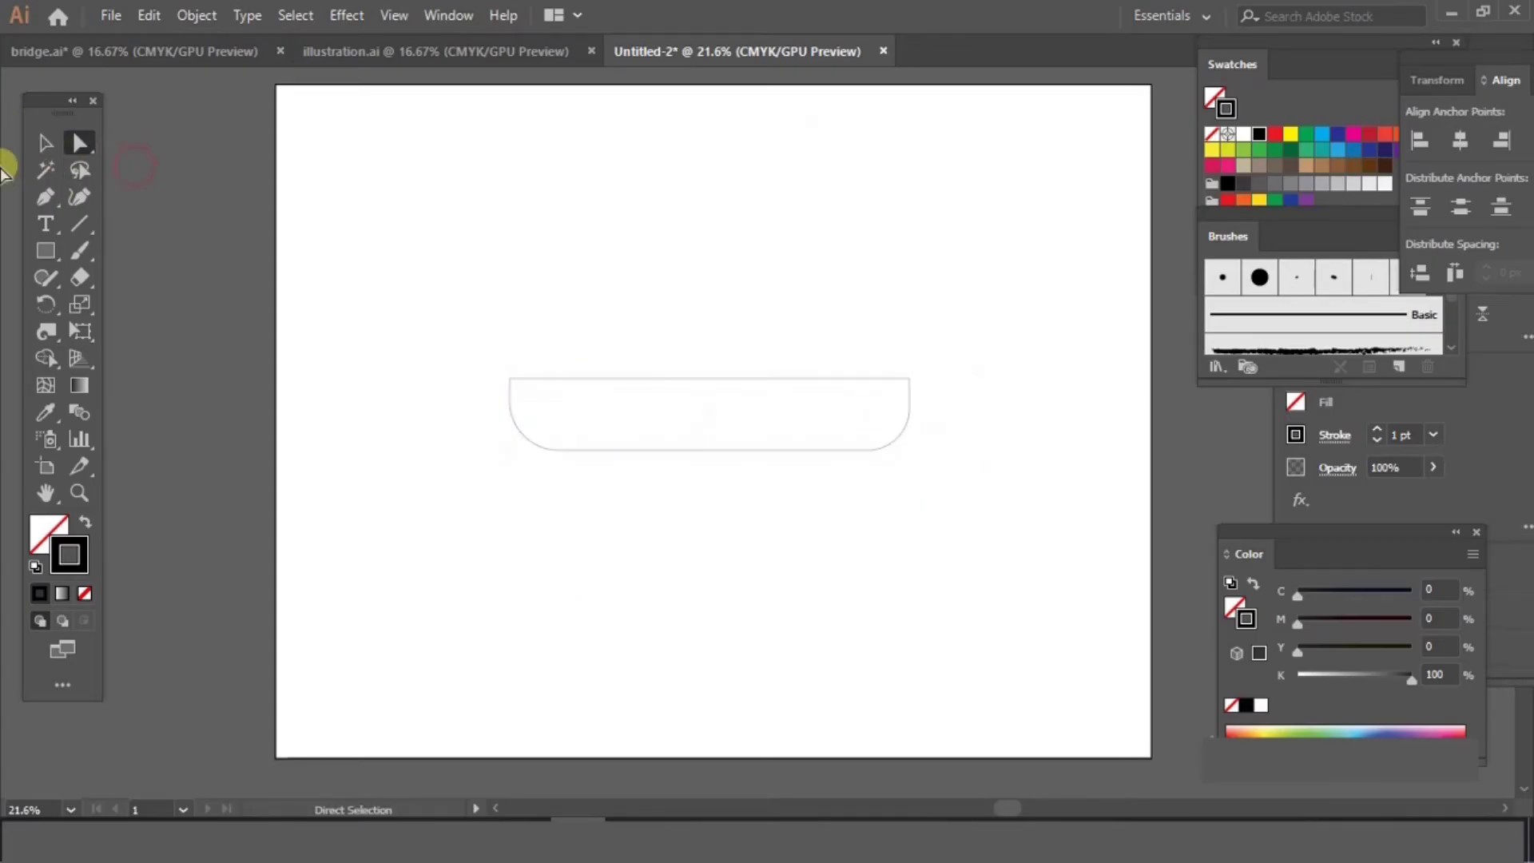
Reshape the hull's left end into a slanted bow by bending its lower curve and pulling the upper corner outward and up.
{"action": "left_click", "coordinate": [79, 196]}
{"action": "left_click", "coordinate": [527, 436]}
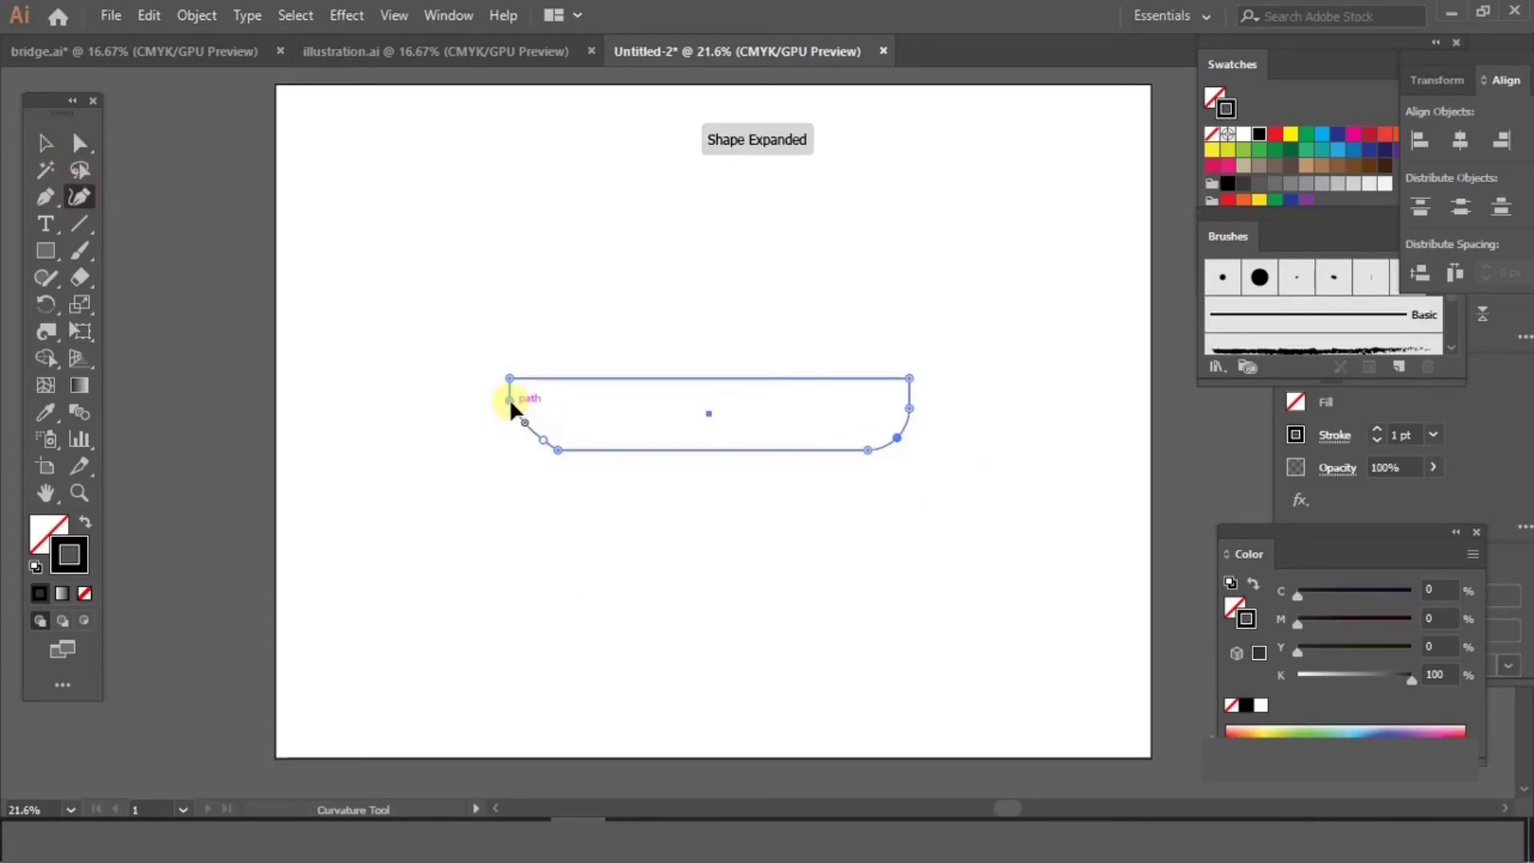
{"action": "left_click", "coordinate": [79, 142]}
{"action": "left_click_drag", "start_coordinate": [564, 450], "coordinate": [572, 451]}
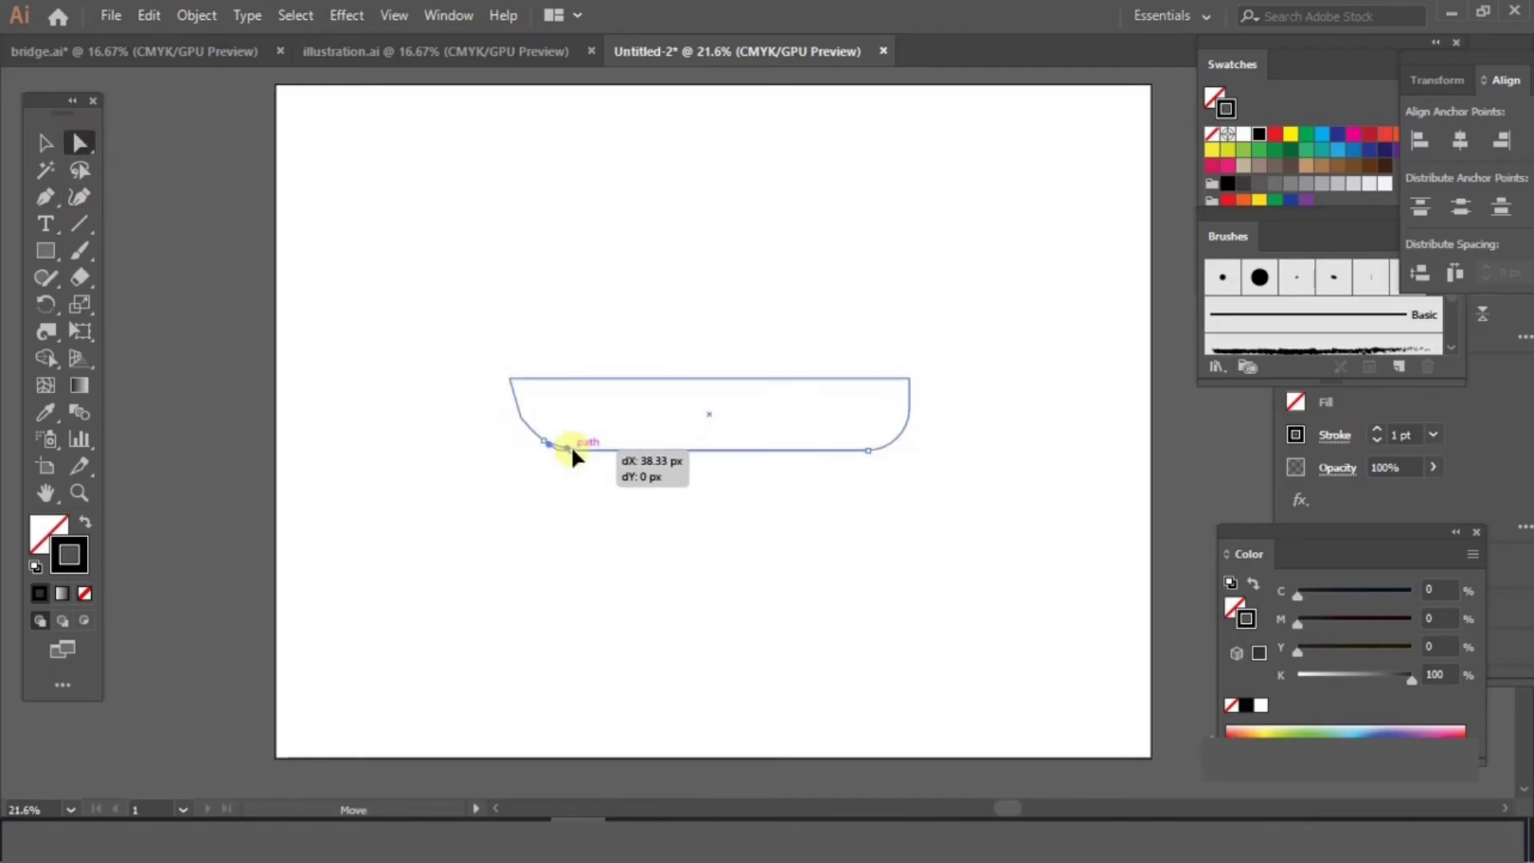
{"action": "left_click_drag", "start_coordinate": [512, 384], "coordinate": [497, 376]}
{"action": "left_click", "coordinate": [1124, 514]}
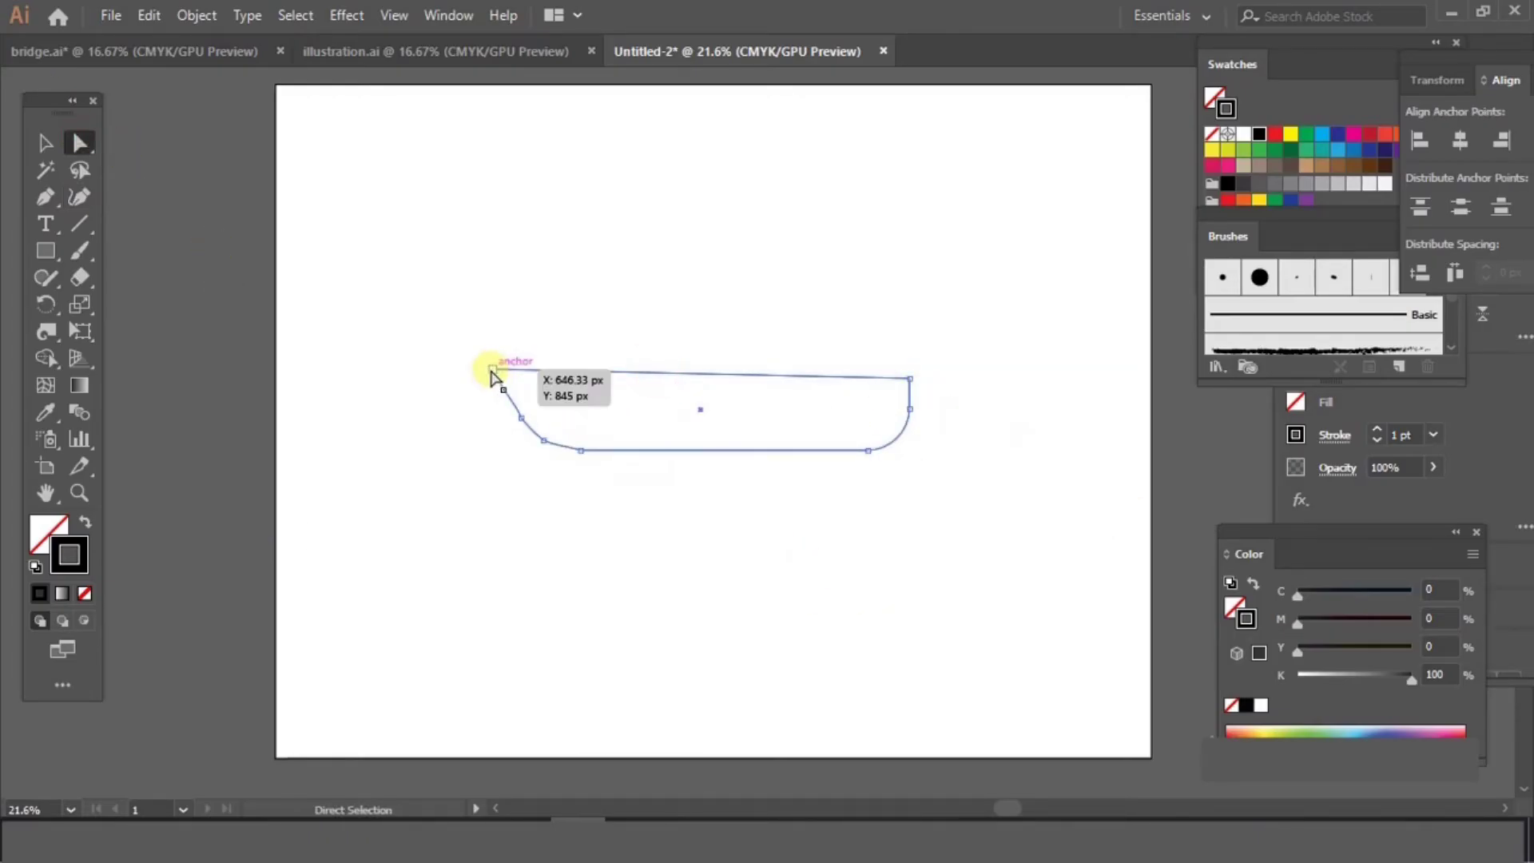
{"action": "left_click", "coordinate": [890, 591]}
{"action": "left_click_drag", "start_coordinate": [868, 444], "coordinate": [867, 446]}
Smooth the hull's outline and extend the bow's tip slightly further up and outward.
{"action": "left_click", "coordinate": [45, 143]}
{"action": "left_click", "coordinate": [794, 448]}
{"action": "left_click_drag", "start_coordinate": [46, 278], "coordinate": [157, 334]}
{"action": "mouse_move", "coordinate": [497, 383]}
{"action": "left_mouse_down"}
{"action": "mouse_move", "coordinate": [524, 416]}
{"action": "mouse_move", "coordinate": [486, 370]}
{"action": "left_mouse_up"}
{"action": "key", "text": "v"}
{"action": "left_click", "coordinate": [482, 435]}
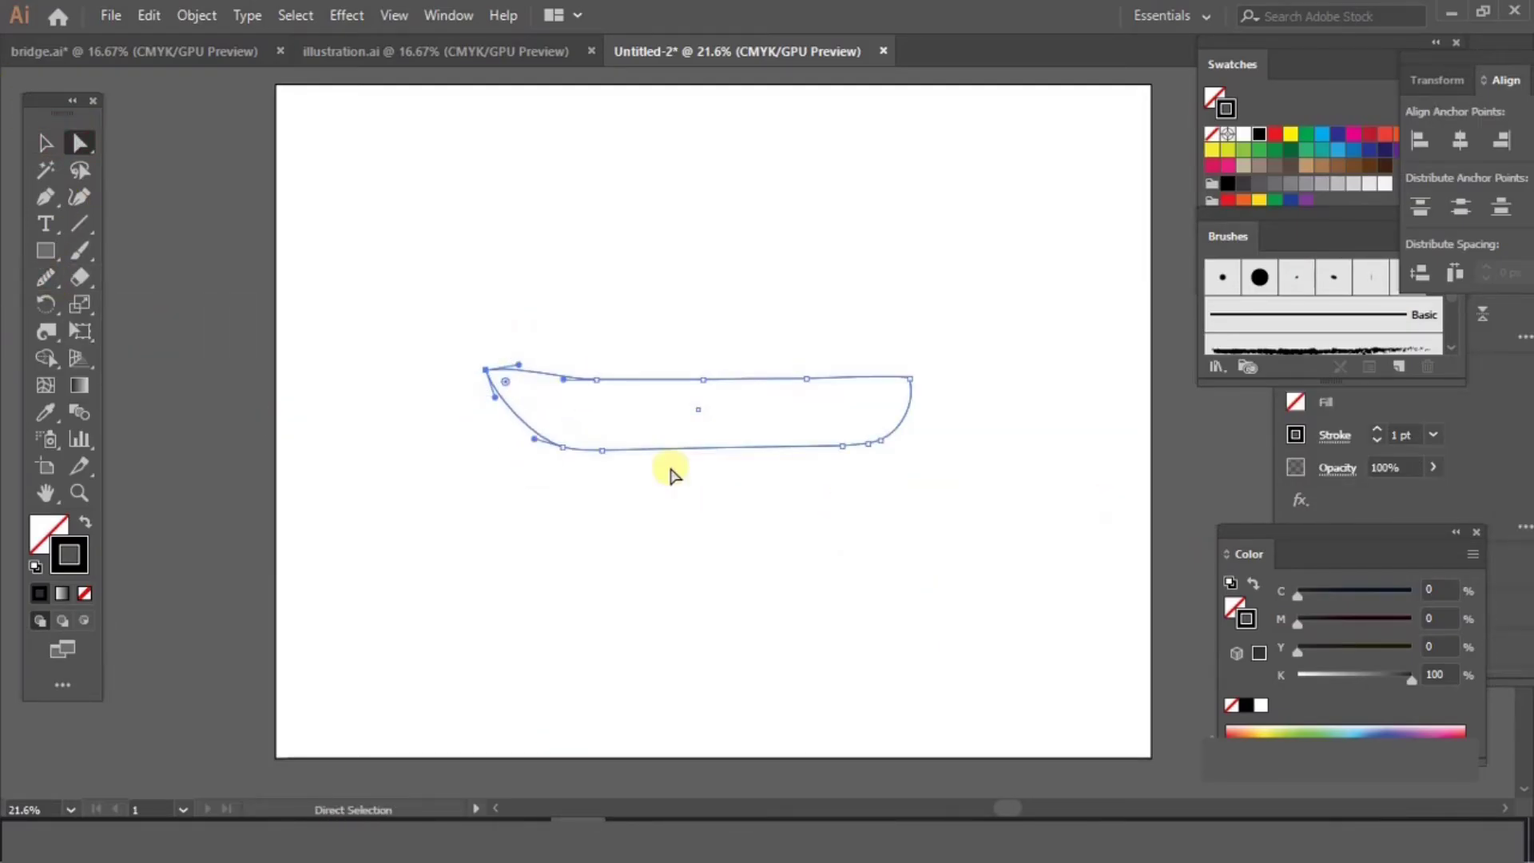
Refine the upper corner and curve of the hull's stern.
{"action": "left_click", "coordinate": [45, 143]}
{"action": "left_click", "coordinate": [701, 541]}
{"action": "left_click", "coordinate": [808, 445]}
{"action": "left_click_drag", "start_coordinate": [911, 370], "coordinate": [872, 376]}
{"action": "left_click", "coordinate": [821, 570]}
{"action": "key", "text": "ctrl+plus"}
{"action": "key", "text": "ctrl+plus"}
{"action": "key", "text": "ctrl+plus"}
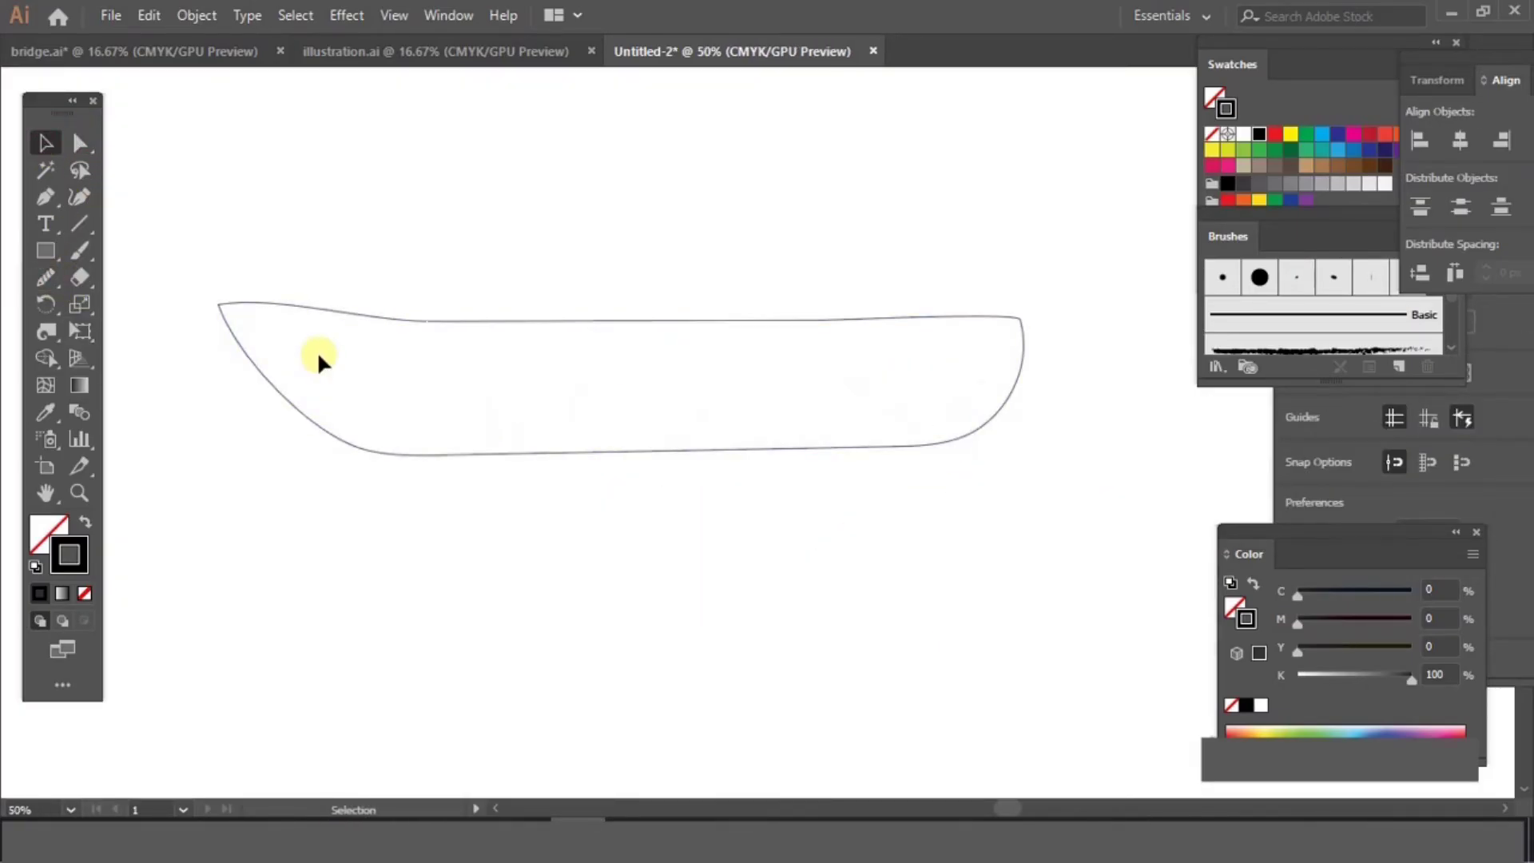
Draw a small circular porthole just below the hull's upper edge and repeat it at even spacing toward the stern.
{"action": "key", "text": "ctrl+plus"}
{"action": "key", "text": "ctrl+plus"}
{"action": "left_click_drag", "start_coordinate": [57, 256], "coordinate": [454, 397]}
{"action": "key", "text": "ctrl+d"}
{"action": "key", "text": "ctrl+d"}
{"action": "key", "text": "ctrl+d"}
{"action": "key", "text": "ctrl+d"}
{"action": "key", "text": "ctrl+d"}
{"action": "key", "text": "ctrl+d"}
{"action": "key", "text": "ctrl+d"}
{"action": "key", "text": "ctrl+d"}
{"action": "key", "text": "ctrl+d"}
{"action": "key", "text": "ctrl+d"}
{"action": "left_click_drag", "start_coordinate": [839, 304], "coordinate": [422, 303]}
{"action": "key", "text": "ctrl+d"}
{"action": "key", "text": "ctrl+d"}
{"action": "key", "text": "ctrl+d"}
{"action": "key", "text": "ctrl+d"}
{"action": "key", "text": "ctrl+d"}
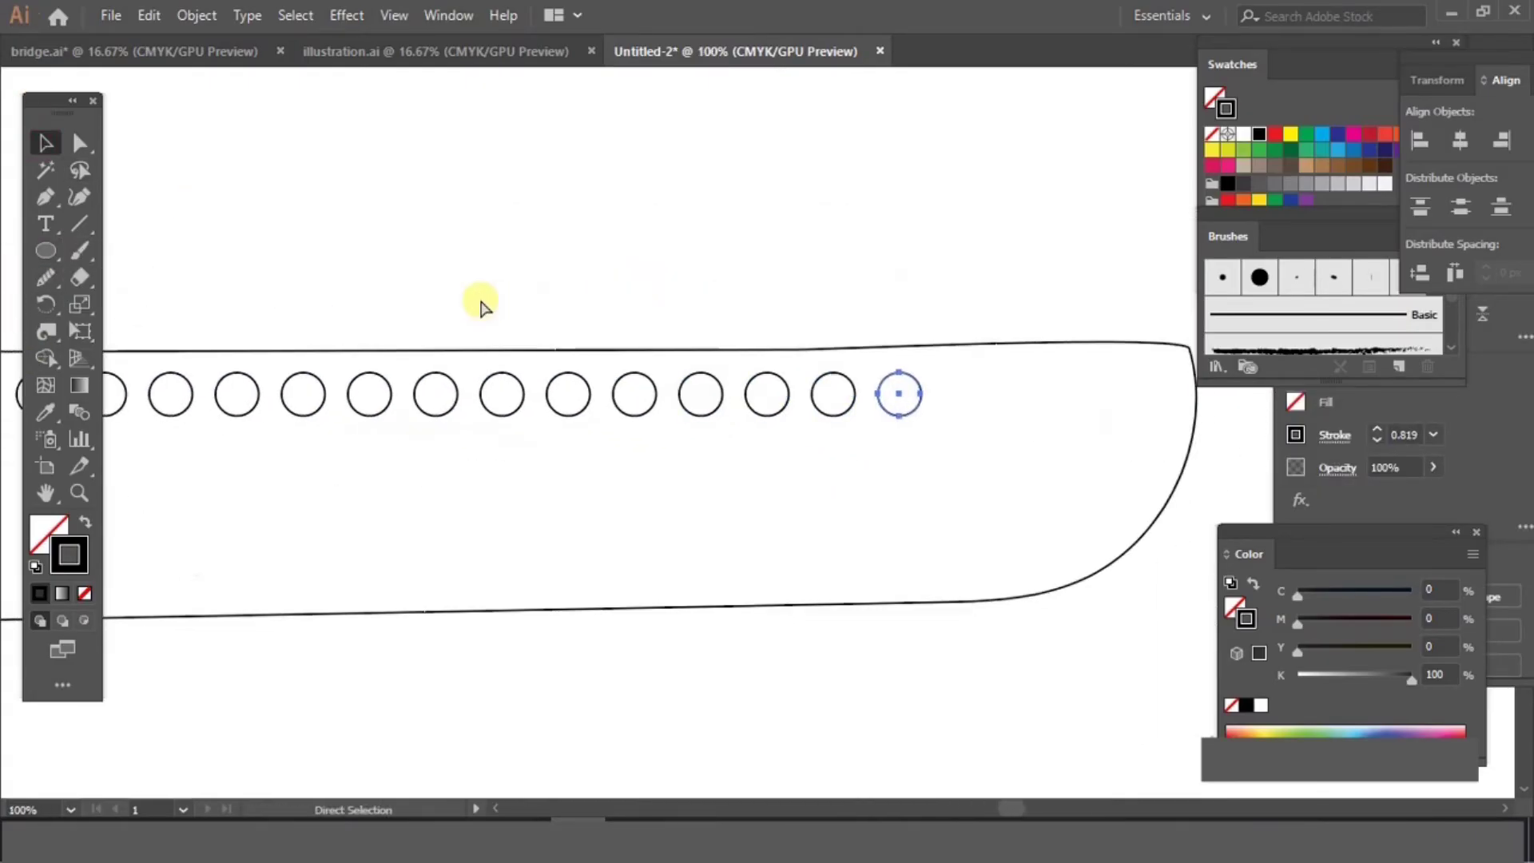
Draw a long rectangle on top of the hull and slope its sides inward to form the lower deck.
{"action": "left_click", "coordinate": [562, 290]}
{"action": "key", "text": "ctrl+minus"}
{"action": "key", "text": "ctrl+minus"}
{"action": "key", "text": "ctrl+plus"}
{"action": "left_click_drag", "start_coordinate": [45, 251], "coordinate": [144, 248]}
{"action": "mouse_move", "coordinate": [358, 380]}
{"action": "left_mouse_down"}
{"action": "mouse_move", "coordinate": [875, 416]}
{"action": "mouse_move", "coordinate": [393, 379]}
{"action": "left_mouse_up"}
{"action": "key", "text": "a"}
{"action": "left_click_drag", "start_coordinate": [875, 380], "coordinate": [851, 380]}
Draw a rectangular window on the lower deck and repeat it at even spacing along the deck.
{"action": "key", "text": "ctrl+plus"}
{"action": "key", "text": "ctrl+plus"}
{"action": "mouse_move", "coordinate": [698, 409]}
{"action": "left_mouse_down"}
{"action": "mouse_move", "coordinate": [823, 457]}
{"action": "mouse_move", "coordinate": [915, 434]}
{"action": "left_mouse_up"}
{"action": "left_click", "coordinate": [46, 143]}
{"action": "key", "text": "ctrl+d"}
{"action": "key", "text": "ctrl+d"}
{"action": "key", "text": "ctrl+d"}
{"action": "key", "text": "ctrl+d"}
{"action": "key", "text": "ctrl+d"}
Reshape the end windows of the lower deck to fit inside its sloped sides.
{"action": "left_click", "coordinate": [79, 143]}
{"action": "left_click_drag", "start_coordinate": [1172, 410], "coordinate": [1123, 410]}
{"action": "left_click_drag", "start_coordinate": [651, 300], "coordinate": [820, 454]}
{"action": "left_click_drag", "start_coordinate": [737, 528], "coordinate": [696, 528]}
{"action": "key", "text": "ctrl+minus"}
{"action": "key", "text": "ctrl+minus"}
{"action": "key", "text": "ctrl+minus"}
{"action": "left_click_drag", "start_coordinate": [950, 396], "coordinate": [664, 377]}
{"action": "key", "text": "ctrl+plus"}
{"action": "key", "text": "ctrl+plus"}
{"action": "key", "text": "ctrl+plus"}
{"action": "key", "text": "ctrl+plus"}
{"action": "left_click_drag", "start_coordinate": [1007, 472], "coordinate": [984, 471]}
Fine-tune the position and fit of the windows within the lower deck's outline.
{"action": "key", "text": "ctrl+minus"}
{"action": "key", "text": "ctrl+minus"}
{"action": "key", "text": "ctrl+minus"}
{"action": "key", "text": "ctrl+minus"}
{"action": "left_click", "coordinate": [723, 424]}
{"action": "left_click", "coordinate": [45, 143]}
{"action": "left_click_drag", "start_coordinate": [777, 439], "coordinate": [973, 438]}
{"action": "key", "text": "ctrl+plus"}
{"action": "key", "text": "ctrl+plus"}
{"action": "left_click_drag", "start_coordinate": [591, 290], "coordinate": [449, 313]}
{"action": "left_click", "coordinate": [79, 143]}
{"action": "left_click", "coordinate": [573, 465]}
{"action": "key", "text": "Delete"}
{"action": "key", "text": "ctrl+z"}
{"action": "left_click", "coordinate": [46, 143]}
{"action": "left_click_drag", "start_coordinate": [605, 530], "coordinate": [589, 531]}
Draw a long, thin roof slab above the lower deck and round its two lower corners.
{"action": "key", "text": "ctrl+minus"}
{"action": "left_click", "coordinate": [46, 251]}
{"action": "left_click_drag", "start_coordinate": [315, 419], "coordinate": [1062, 436]}
{"action": "left_click", "coordinate": [85, 147]}
{"action": "key", "text": "ctrl+plus"}
{"action": "key", "text": "ctrl+plus"}
{"action": "key", "text": "ctrl+plus"}
{"action": "left_click", "coordinate": [80, 171]}
{"action": "left_click", "coordinate": [749, 465]}
Fit the roof slab onto the top of the lower deck, letting its ends overhang the sloped sides.
{"action": "key", "text": "ctrl+minus"}
{"action": "key", "text": "ctrl+minus"}
{"action": "key", "text": "ctrl+minus"}
{"action": "key", "text": "ctrl+minus"}
{"action": "key", "text": "ctrl+minus"}
{"action": "left_click", "coordinate": [46, 143]}
{"action": "left_click_drag", "start_coordinate": [1085, 329], "coordinate": [876, 353]}
{"action": "key", "text": "ctrl+plus"}
{"action": "key", "text": "ctrl+plus"}
{"action": "left_click", "coordinate": [232, 481]}
{"action": "left_click_drag", "start_coordinate": [129, 560], "coordinate": [209, 560]}
{"action": "left_click_drag", "start_coordinate": [706, 478], "coordinate": [719, 488]}
{"action": "key", "text": "ctrl+plus"}
{"action": "key", "text": "ctrl+plus"}
{"action": "key", "text": "ctrl+minus"}
{"action": "key", "text": "ctrl+minus"}
{"action": "key", "text": "ctrl+minus"}
{"action": "left_click_drag", "start_coordinate": [468, 381], "coordinate": [1115, 471]}
{"action": "left_click_drag", "start_coordinate": [784, 468], "coordinate": [790, 473]}
{"action": "left_click", "coordinate": [828, 353]}
Draw a shorter deck rectangle on top of the roof slab and slope its sides inward.
{"action": "left_click", "coordinate": [45, 250]}
{"action": "left_click_drag", "start_coordinate": [576, 426], "coordinate": [879, 446]}
{"action": "key", "text": "ctrl+plus"}
{"action": "key", "text": "ctrl+plus"}
{"action": "key", "text": "ctrl+plus"}
{"action": "left_click", "coordinate": [81, 143]}
{"action": "mouse_move", "coordinate": [304, 401]}
{"action": "left_mouse_down"}
{"action": "mouse_move", "coordinate": [350, 401]}
{"action": "mouse_move", "coordinate": [384, 487]}
{"action": "mouse_move", "coordinate": [429, 463]}
{"action": "left_mouse_up"}
Repeat a small window at even spacing across the upper deck to make a row of twelve.
{"action": "left_click", "coordinate": [42, 144]}
{"action": "key", "text": "ctrl+d"}
{"action": "key", "text": "ctrl+d"}
{"action": "key", "text": "ctrl+d"}
{"action": "key", "text": "ctrl+d"}
{"action": "key", "text": "ctrl+d"}
{"action": "key", "text": "ctrl+d"}
{"action": "key", "text": "ctrl+d"}
{"action": "key", "text": "ctrl+d"}
{"action": "key", "text": "ctrl+d"}
{"action": "key", "text": "ctrl+d"}
Slant the outer edges of the first and last upper-deck windows to follow the deck's sloped sides.
{"action": "left_click", "coordinate": [81, 143]}
{"action": "left_click_drag", "start_coordinate": [336, 487], "coordinate": [314, 488]}
{"action": "scroll", "coordinate": [617, 338], "scroll_direction": "right", "scroll_amount": 5}
{"action": "left_click_drag", "start_coordinate": [782, 487], "coordinate": [801, 488]}
{"action": "key", "text": "ctrl+minus"}
{"action": "key", "text": "ctrl+minus"}
Draw the stepped funnel of three stacked rectangles, narrowing upward, on the roof slab near the stern.
{"action": "left_click", "coordinate": [46, 251]}
{"action": "left_click_drag", "start_coordinate": [887, 397], "coordinate": [950, 419]}
{"action": "left_click", "coordinate": [46, 144]}
{"action": "left_click_drag", "start_coordinate": [594, 311], "coordinate": [672, 293]}
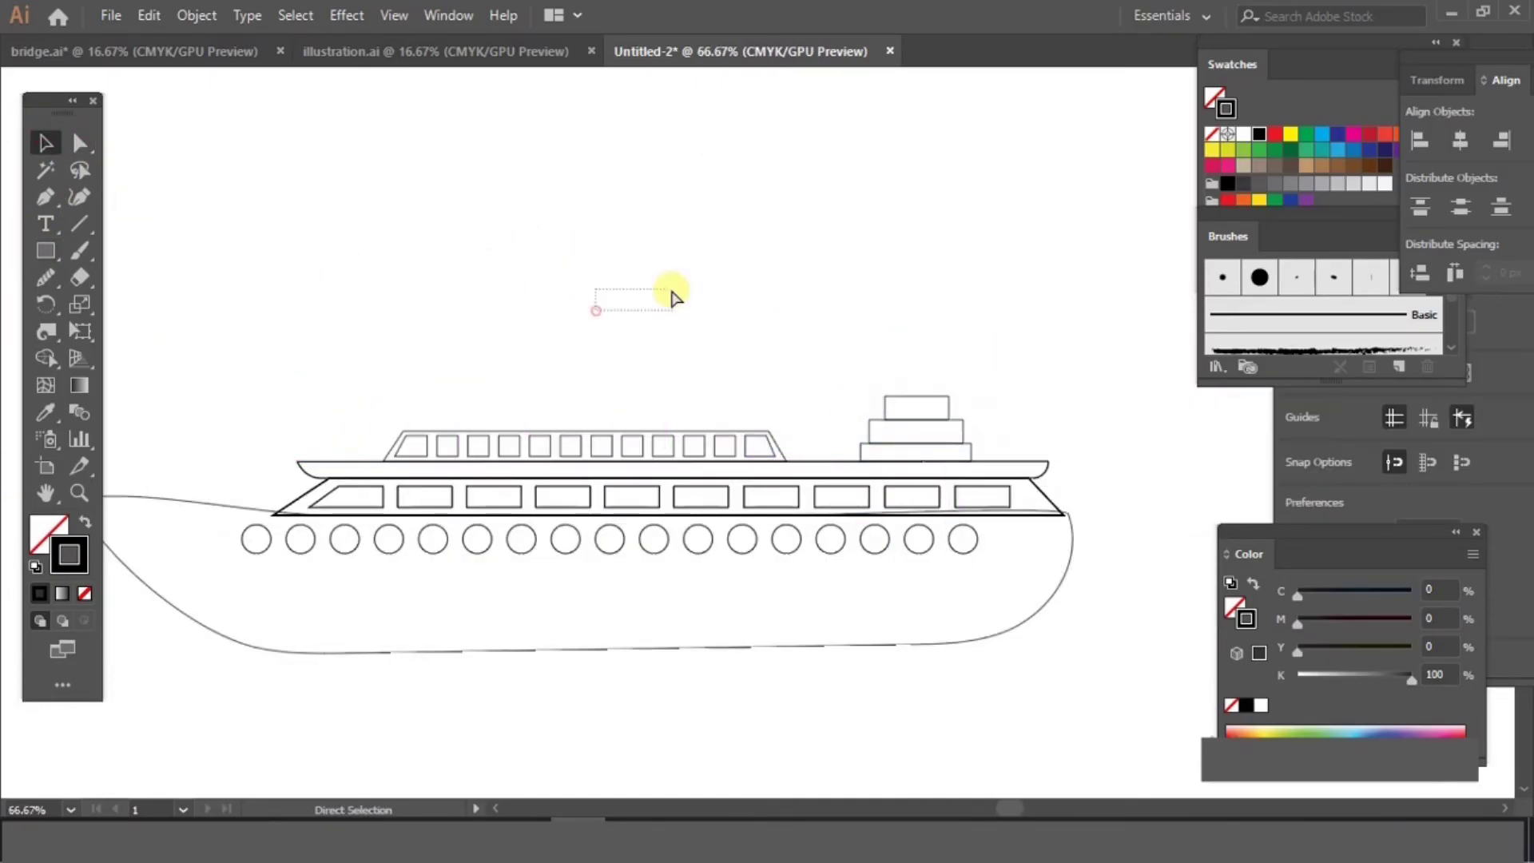
Select the whole ship and fill it with a very dark purple of C 75, M 100, Y 48, K 84.
{"action": "key", "text": "ctrl+minus"}
{"action": "key", "text": "ctrl+minus"}
{"action": "left_click", "coordinate": [695, 540]}
{"action": "key", "text": "ctrl+plus"}
{"action": "key", "text": "ctrl+plus"}
{"action": "left_click", "coordinate": [717, 591]}
{"action": "left_click", "coordinate": [200, 329]}
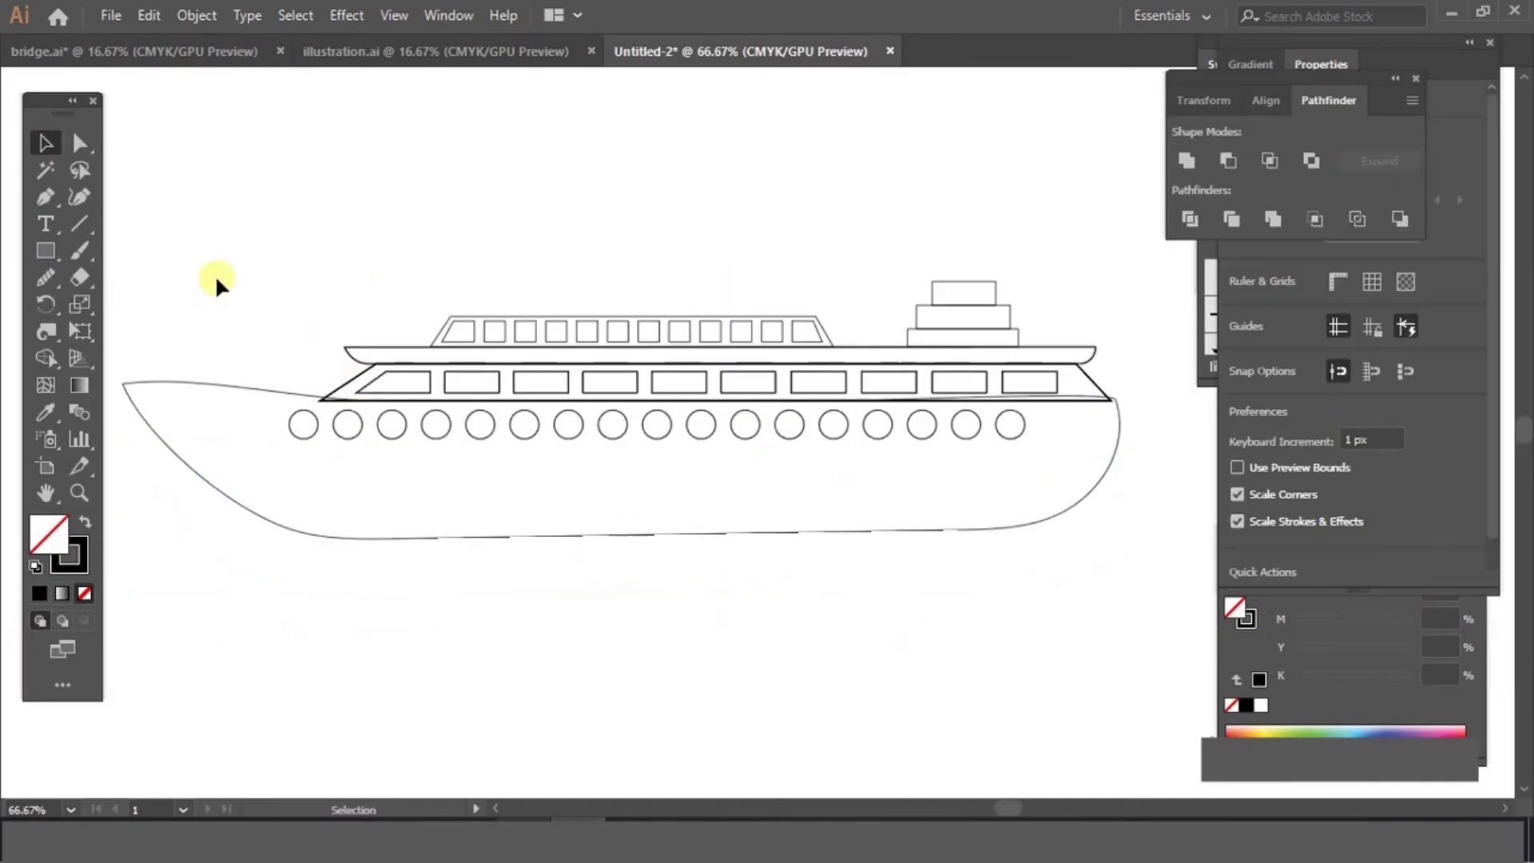
{"action": "left_click_drag", "start_coordinate": [1139, 617], "coordinate": [1139, 620]}
{"action": "left_click", "coordinate": [1412, 701]}
{"action": "left_click", "coordinate": [40, 593]}
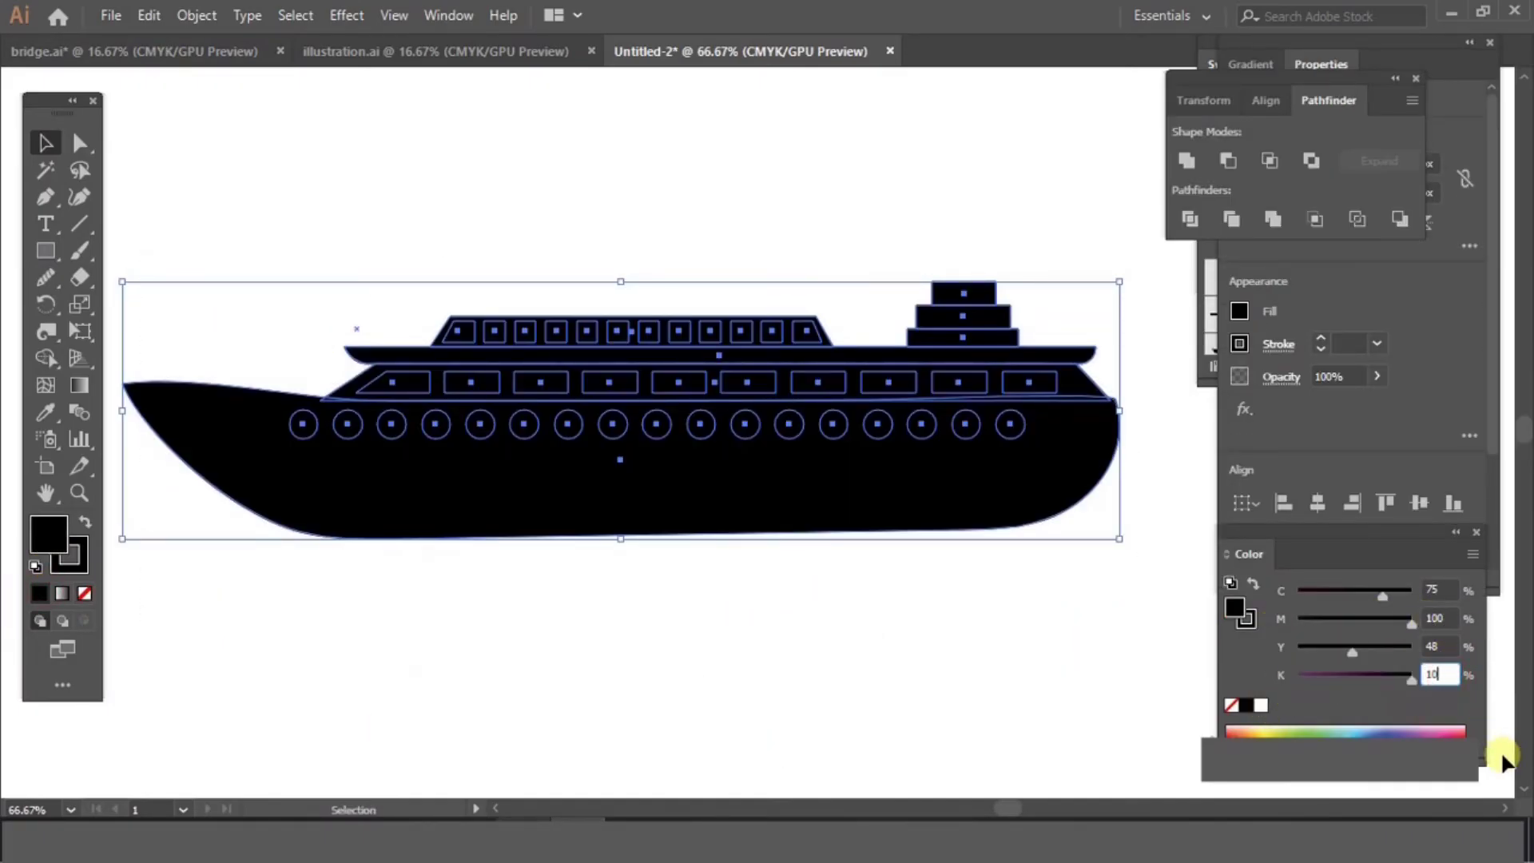
Cut the row of round portholes out of the ship's hull with the Minus Front shape mode.
{"action": "left_click", "coordinate": [764, 614]}
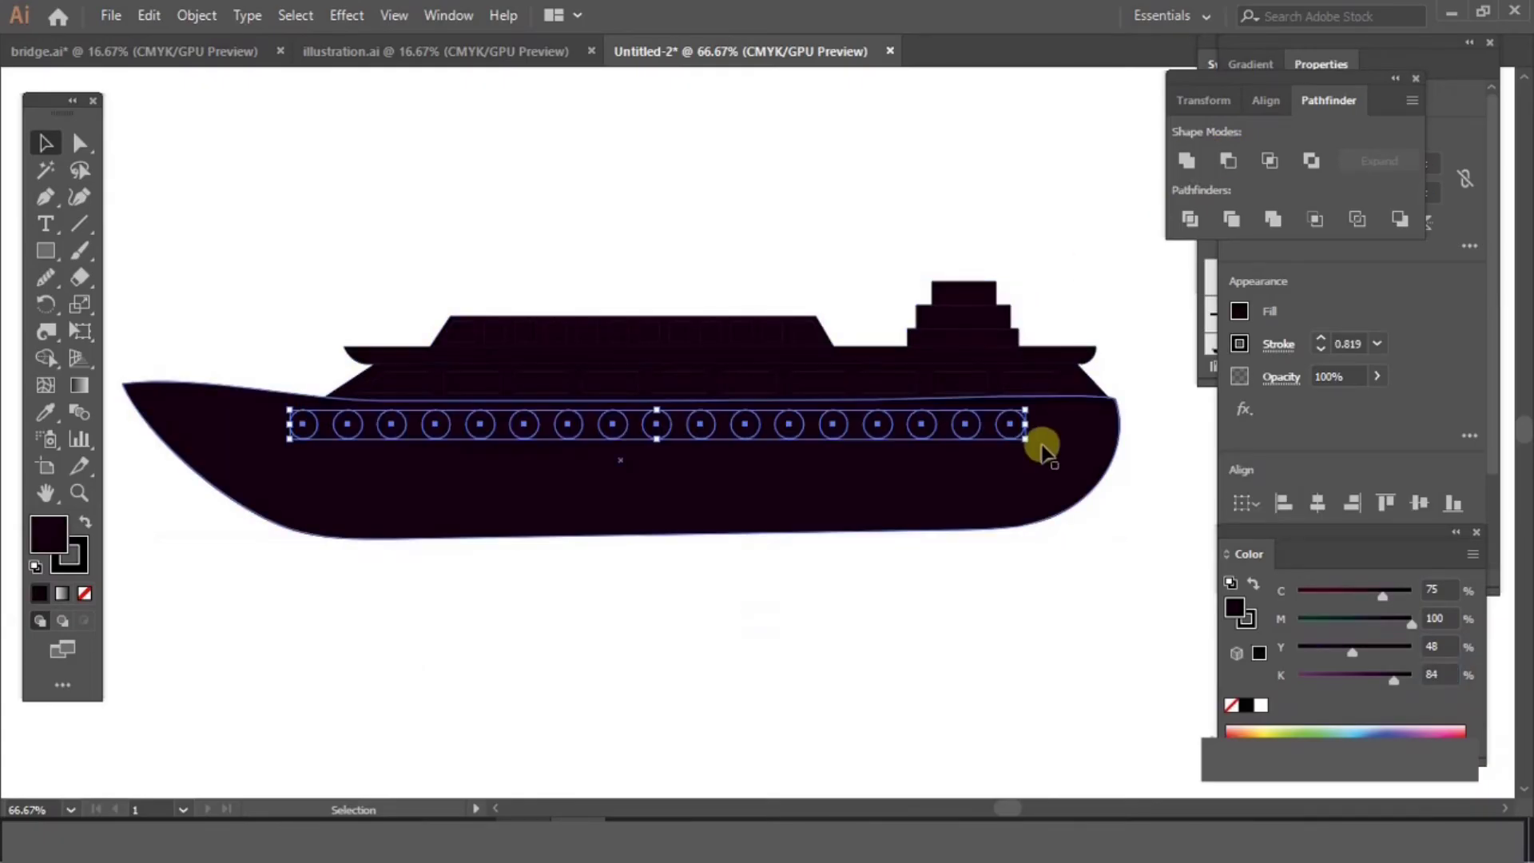
{"action": "left_click", "coordinate": [828, 513], "text": "shift"}
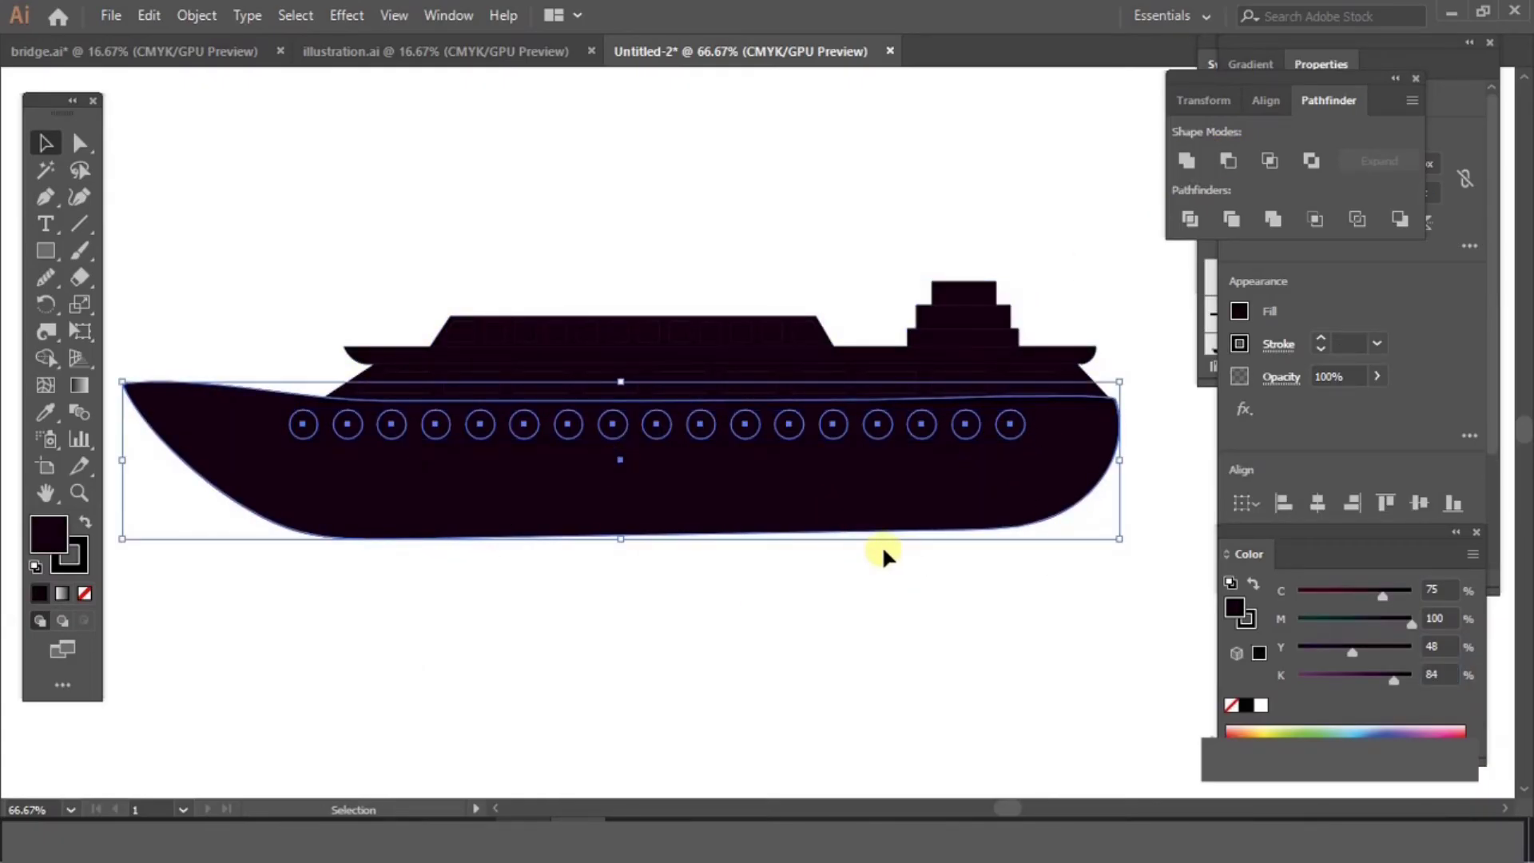
{"action": "left_click", "coordinate": [1226, 163]}
{"action": "left_click", "coordinate": [957, 220]}
Ungroup the lower-deck windows, select the whole row with its deck, and cut the windows out using Minus Front.
{"action": "left_click", "coordinate": [392, 389]}
{"action": "key", "text": "ctrl+shift+g"}
{"action": "left_click", "coordinate": [852, 254]}
{"action": "left_click", "coordinate": [394, 388]}
{"action": "left_click", "coordinate": [484, 389], "text": "shift"}
{"action": "left_click", "coordinate": [551, 389], "text": "shift"}
{"action": "left_click", "coordinate": [627, 390], "text": "shift"}
{"action": "left_click", "coordinate": [686, 386], "text": "shift"}
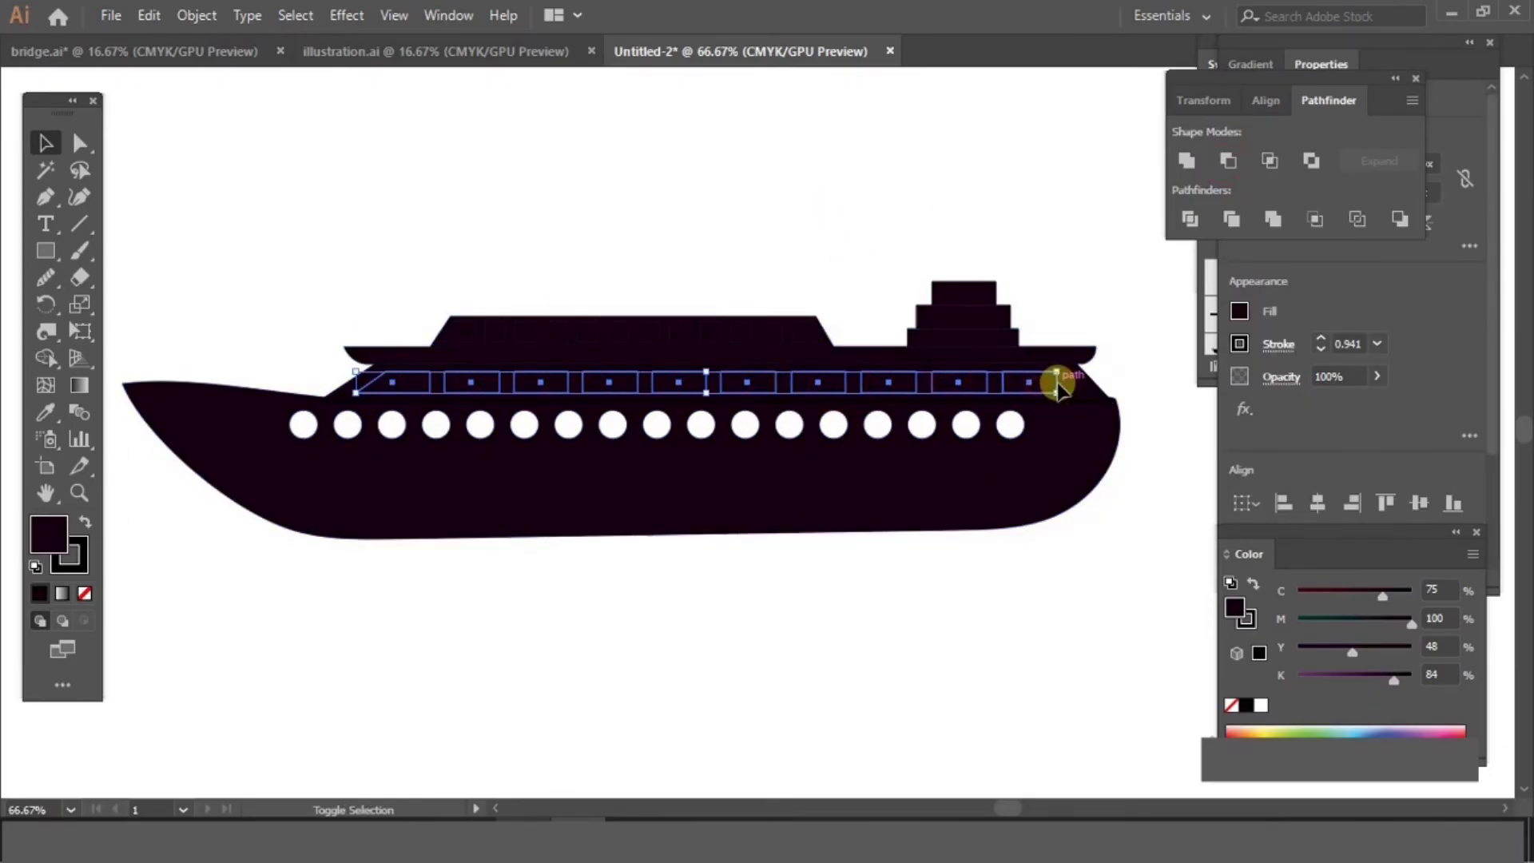
{"action": "left_click", "coordinate": [1228, 161]}
Select all the upper-deck windows with their deck and cut them out using Minus Front.
{"action": "left_click", "coordinate": [457, 331]}
{"action": "left_click", "coordinate": [492, 331], "text": "shift"}
{"action": "left_click", "coordinate": [525, 332], "text": "shift"}
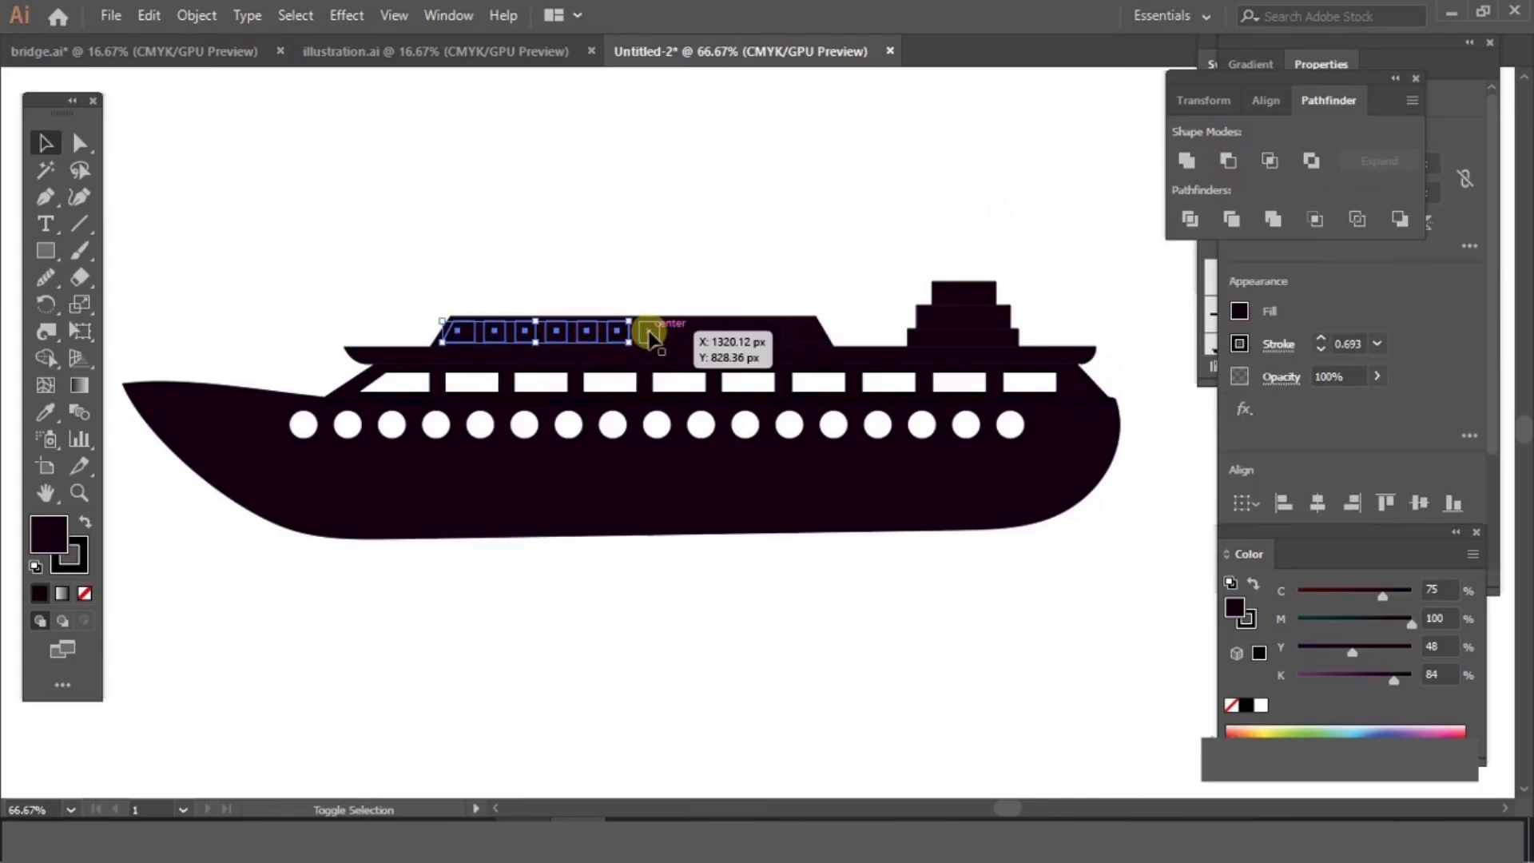
{"action": "left_click", "coordinate": [1229, 161]}
{"action": "left_click", "coordinate": [918, 219]}
Group all the ship's parts and bring the ship into illustration.ai, placing it on the water in the lower-right part of the scene.
{"action": "key", "text": "ctrl+minus"}
{"action": "key", "text": "ctrl+minus"}
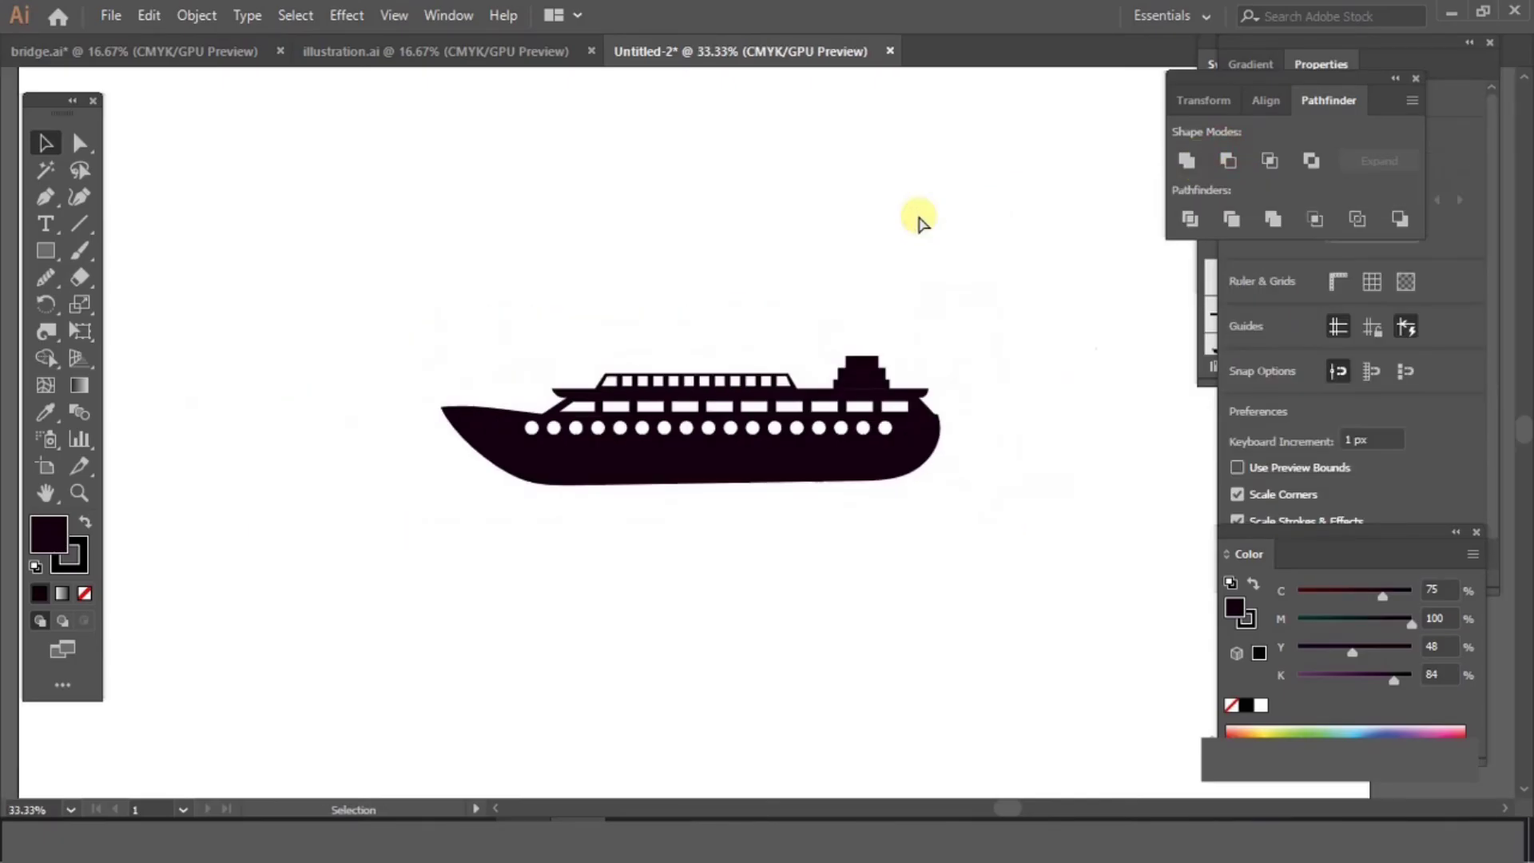
{"action": "left_click_drag", "start_coordinate": [939, 427], "coordinate": [798, 456]}
{"action": "left_click_drag", "start_coordinate": [319, 299], "coordinate": [900, 650]}
{"action": "key", "text": "ctrl+g"}
{"action": "left_click", "coordinate": [895, 580]}
{"action": "left_click_drag", "start_coordinate": [678, 444], "coordinate": [910, 448]}
{"action": "left_click_drag", "start_coordinate": [1076, 719], "coordinate": [1074, 719]}
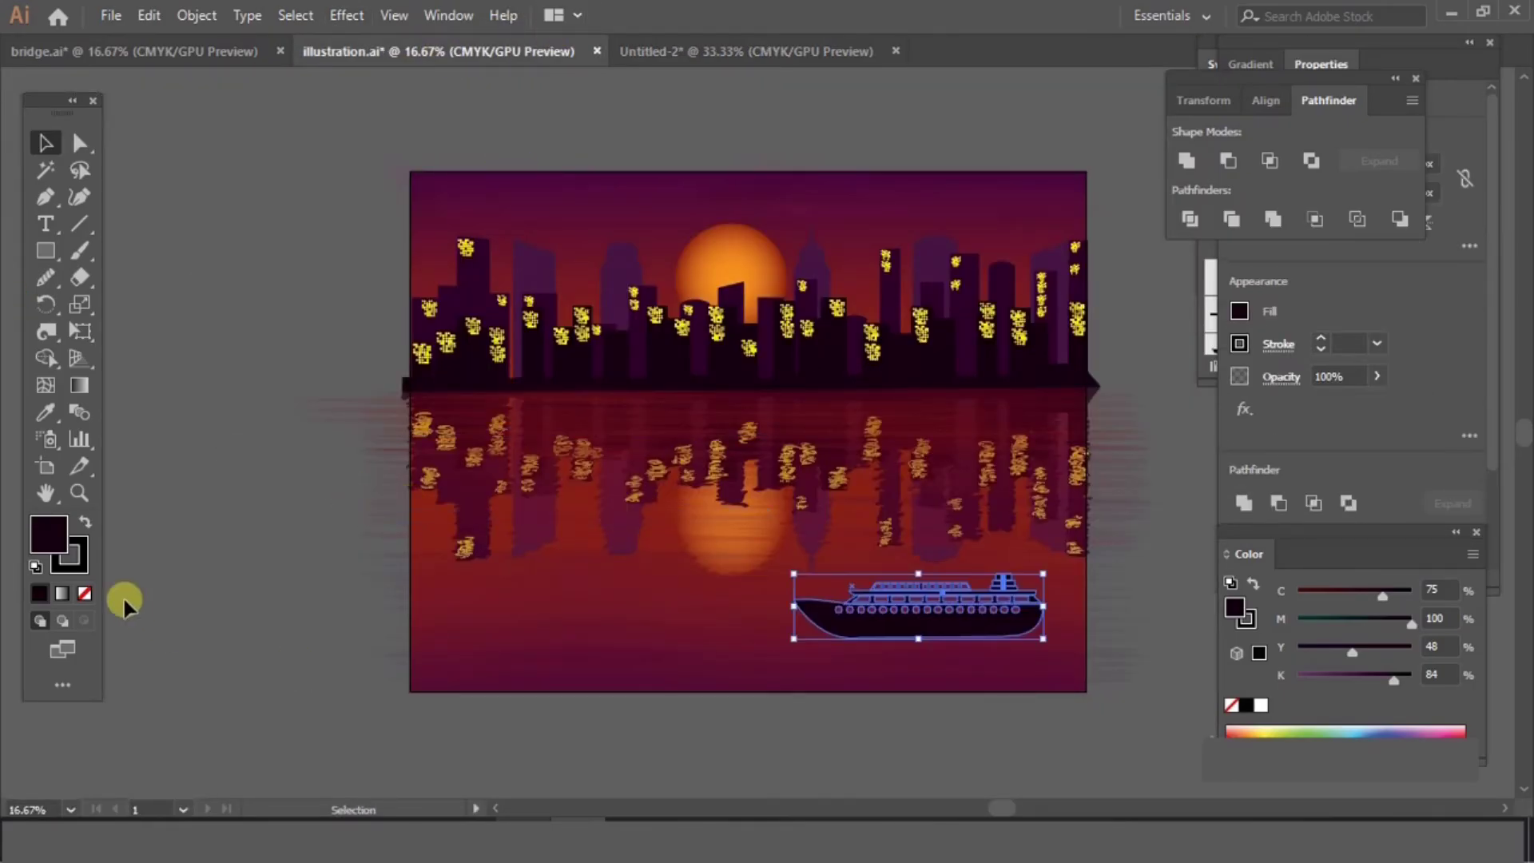
Remove the ship's stroke and scale the ship down about its centre to roughly three quarters of its size.
{"action": "left_click", "coordinate": [84, 593]}
{"action": "left_click", "coordinate": [843, 760]}
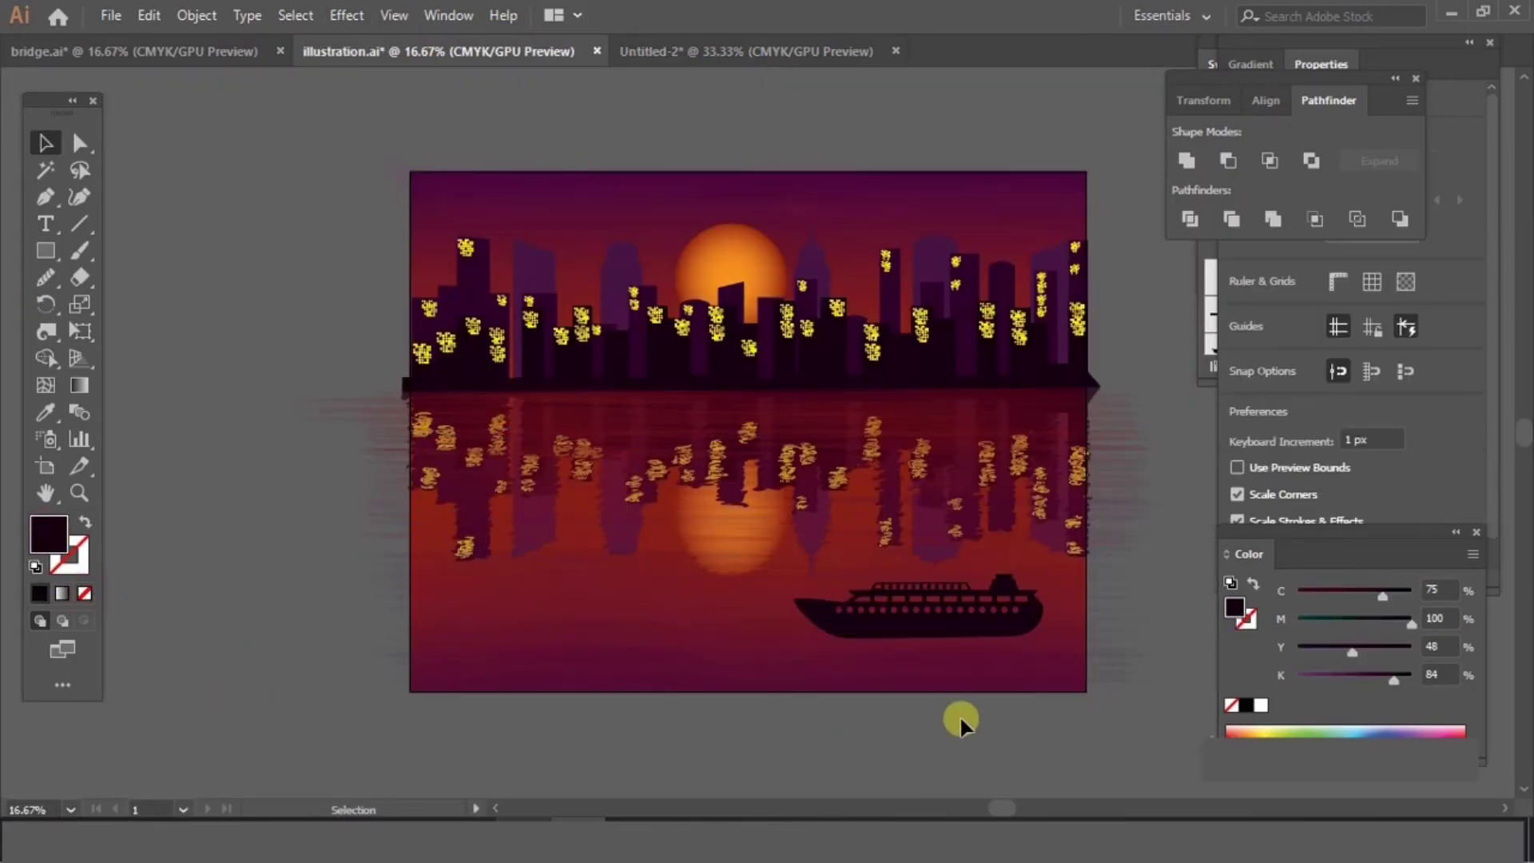
{"action": "left_click", "coordinate": [950, 626]}
{"action": "left_click_drag", "start_coordinate": [1043, 574], "coordinate": [1012, 582]}
{"action": "left_click", "coordinate": [1019, 746]}
Make a copy of the ship and flip it vertically with Free Transform into a flattened reflection directly beneath the hull.
{"action": "key", "text": "space"}
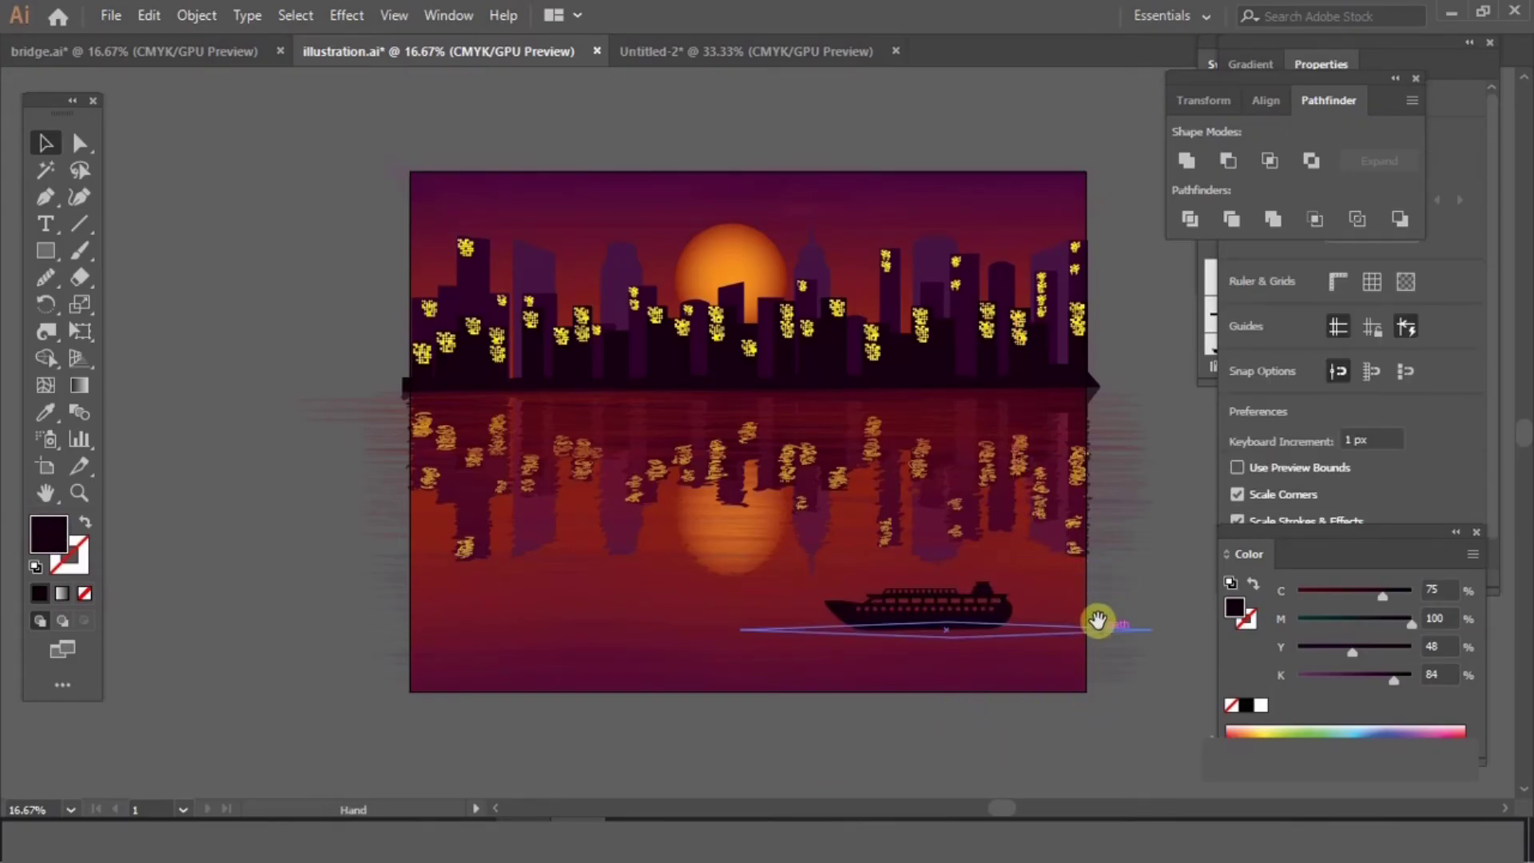
{"action": "left_click_drag", "start_coordinate": [1098, 621], "coordinate": [1054, 612]}
{"action": "left_click_drag", "start_coordinate": [856, 574], "coordinate": [1011, 671]}
{"action": "left_click_drag", "start_coordinate": [1011, 671], "coordinate": [866, 575]}
{"action": "key", "text": "ctrl+equal"}
{"action": "key", "text": "ctrl+equal"}
{"action": "key", "text": "ctrl+equal"}
{"action": "left_click", "coordinate": [78, 331]}
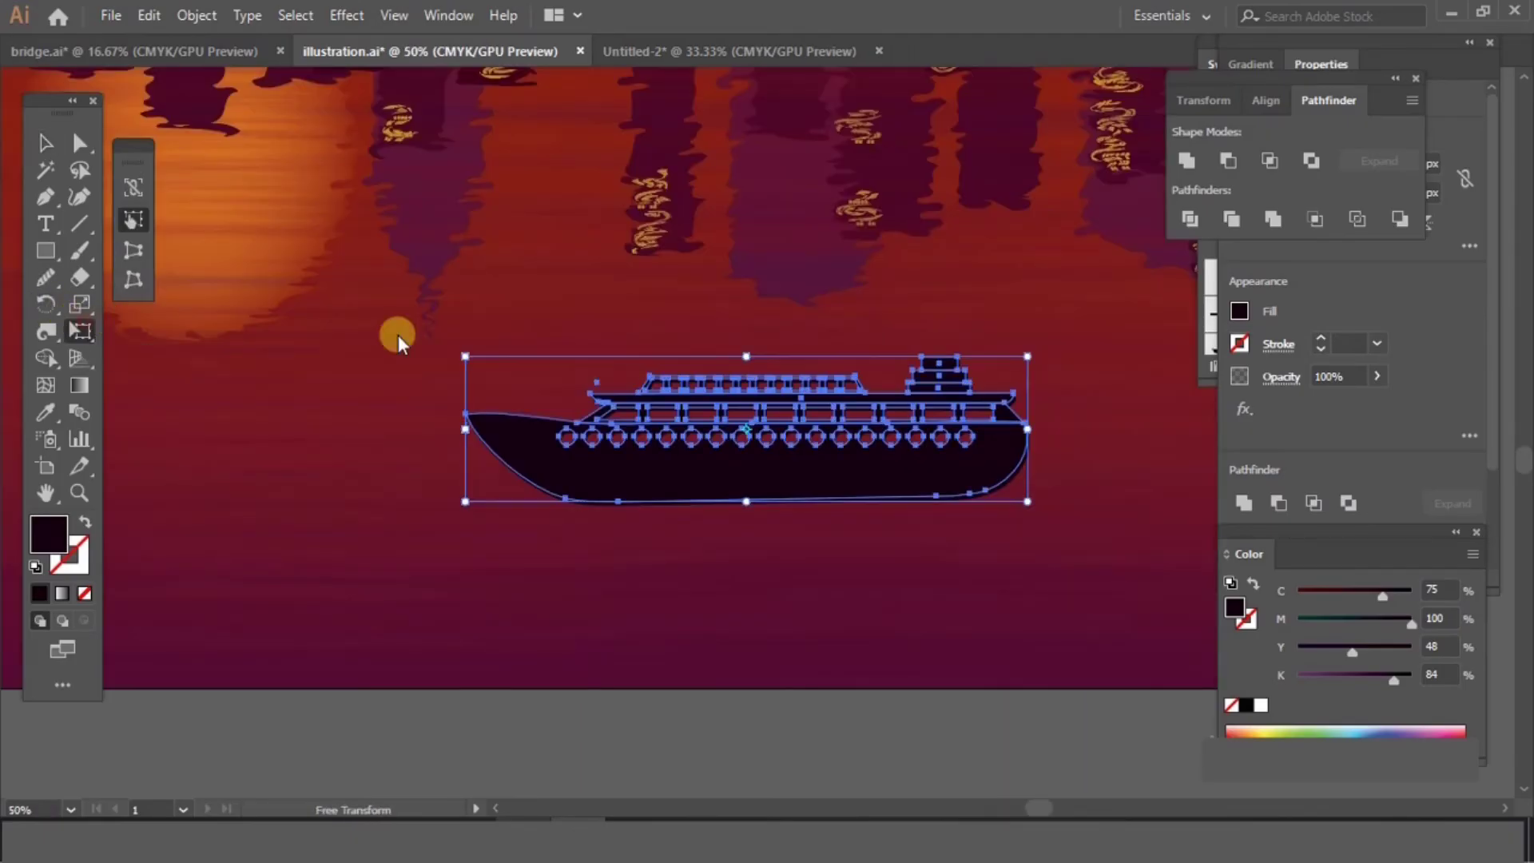
{"action": "left_click_drag", "start_coordinate": [746, 359], "coordinate": [779, 589]}
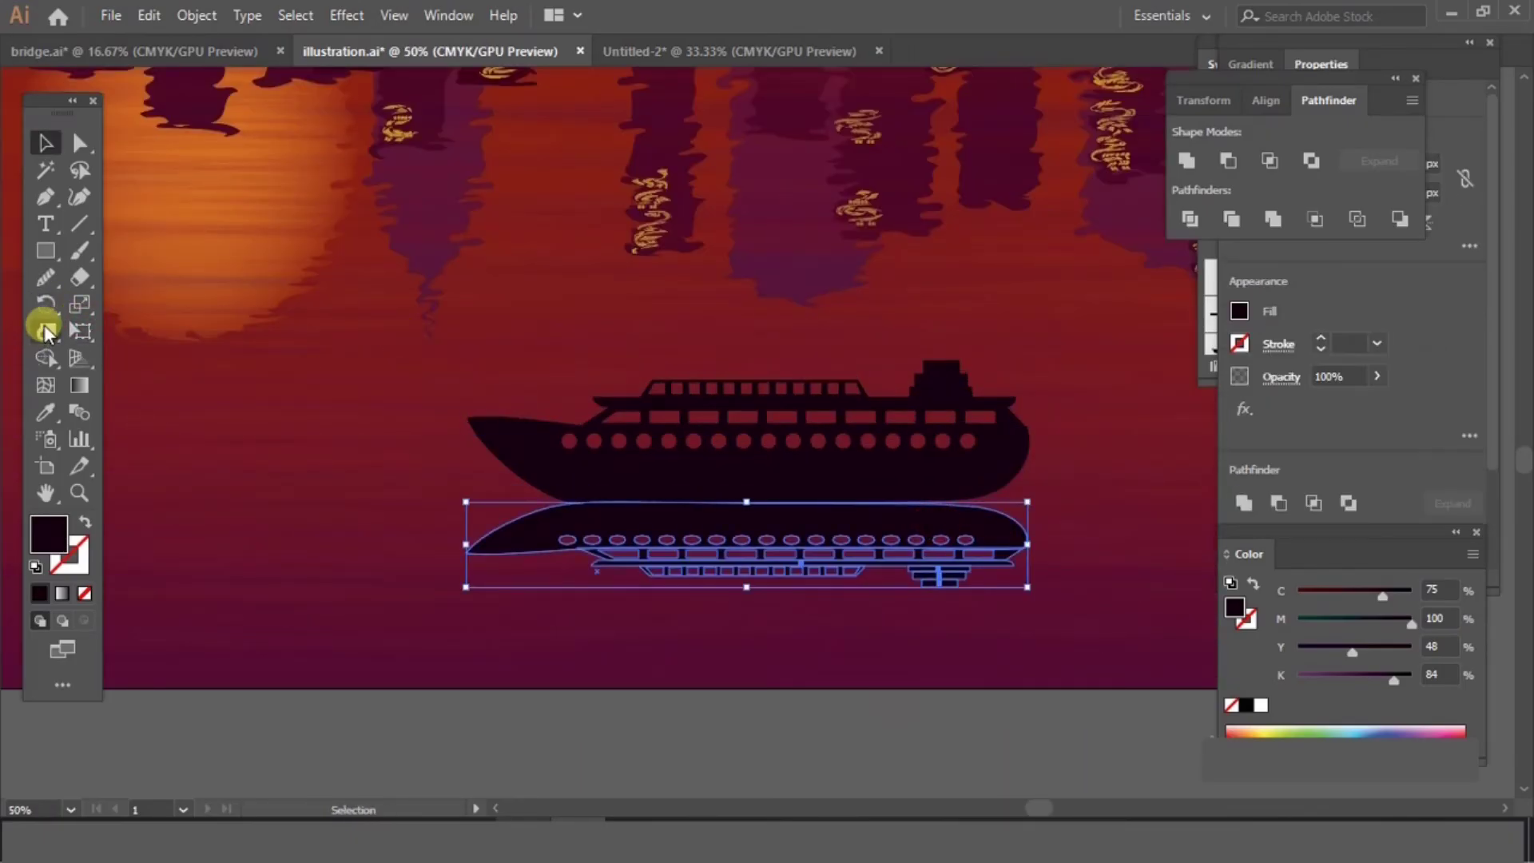
Distort the ship's reflection with the Twirl tool along the hull, windows, decks and funnel to give it rippled edges.
{"action": "left_click", "coordinate": [46, 331]}
{"action": "left_click_drag", "start_coordinate": [526, 516], "coordinate": [542, 518]}
{"action": "mouse_move", "coordinate": [633, 505]}
{"action": "left_mouse_down"}
{"action": "mouse_move", "coordinate": [1018, 521]}
{"action": "mouse_move", "coordinate": [982, 557]}
{"action": "left_mouse_up"}
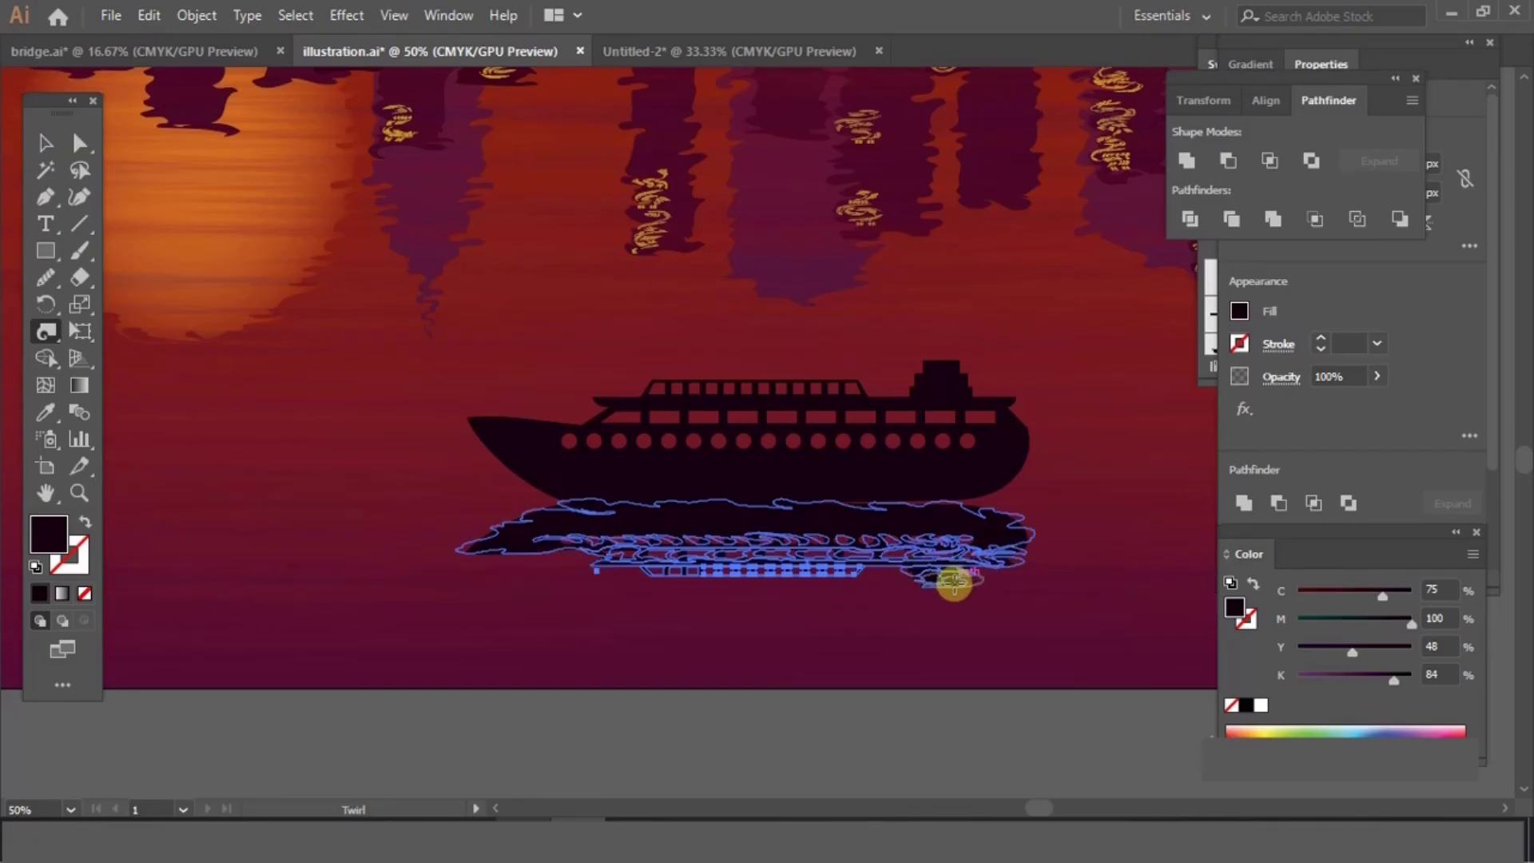
{"action": "left_click_drag", "start_coordinate": [955, 583], "coordinate": [651, 570]}
{"action": "left_click_drag", "start_coordinate": [768, 571], "coordinate": [755, 571]}
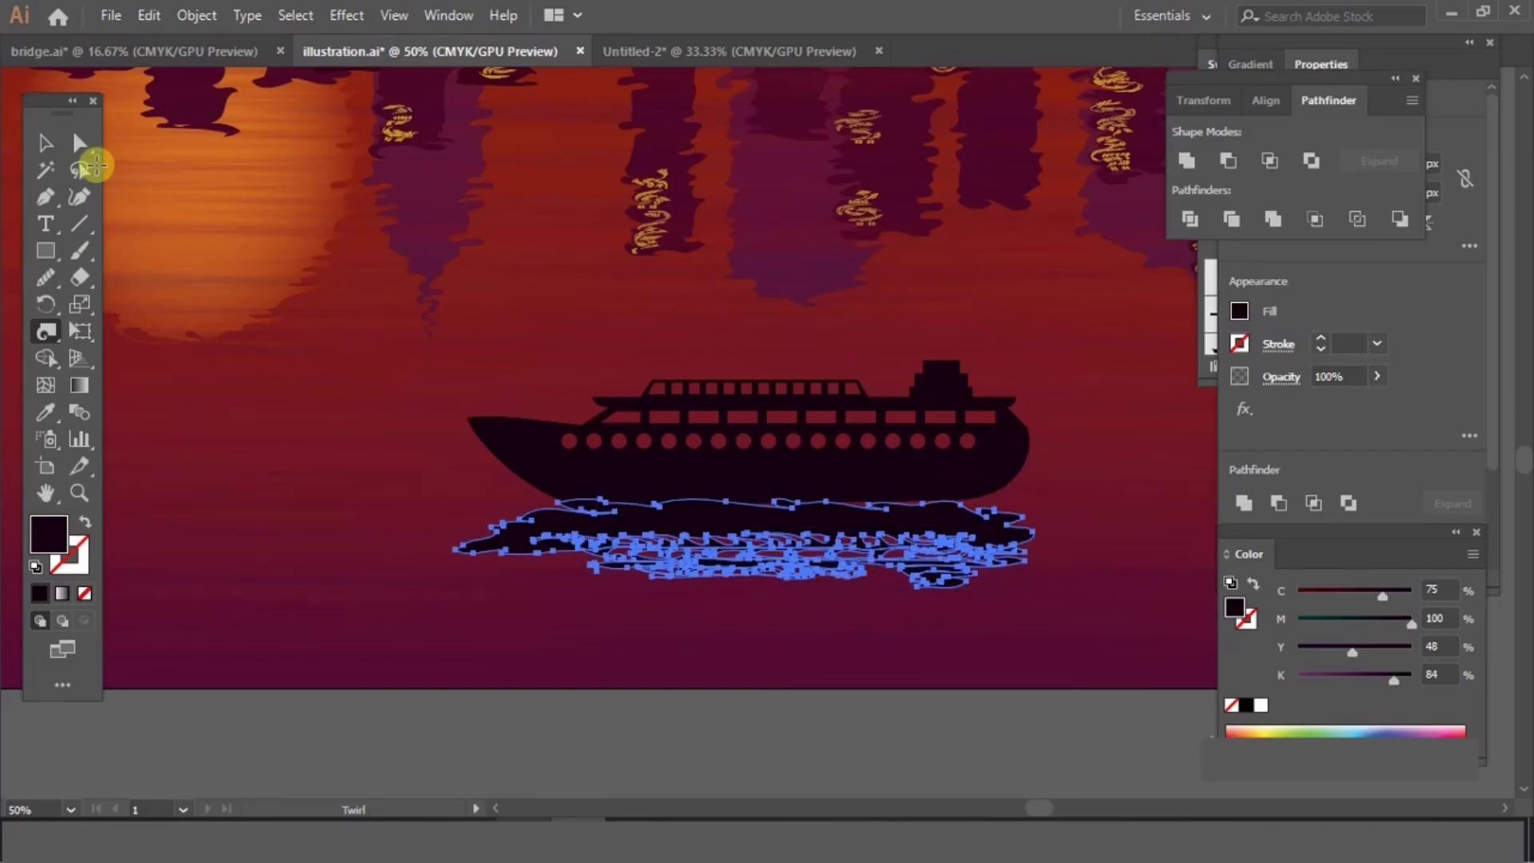
Lower the opacity of the ship's rippled reflection so it blends into the water.
{"action": "left_click", "coordinate": [46, 143]}
{"action": "left_click", "coordinate": [823, 731]}
{"action": "left_click", "coordinate": [863, 523]}
{"action": "left_click", "coordinate": [1368, 377]}
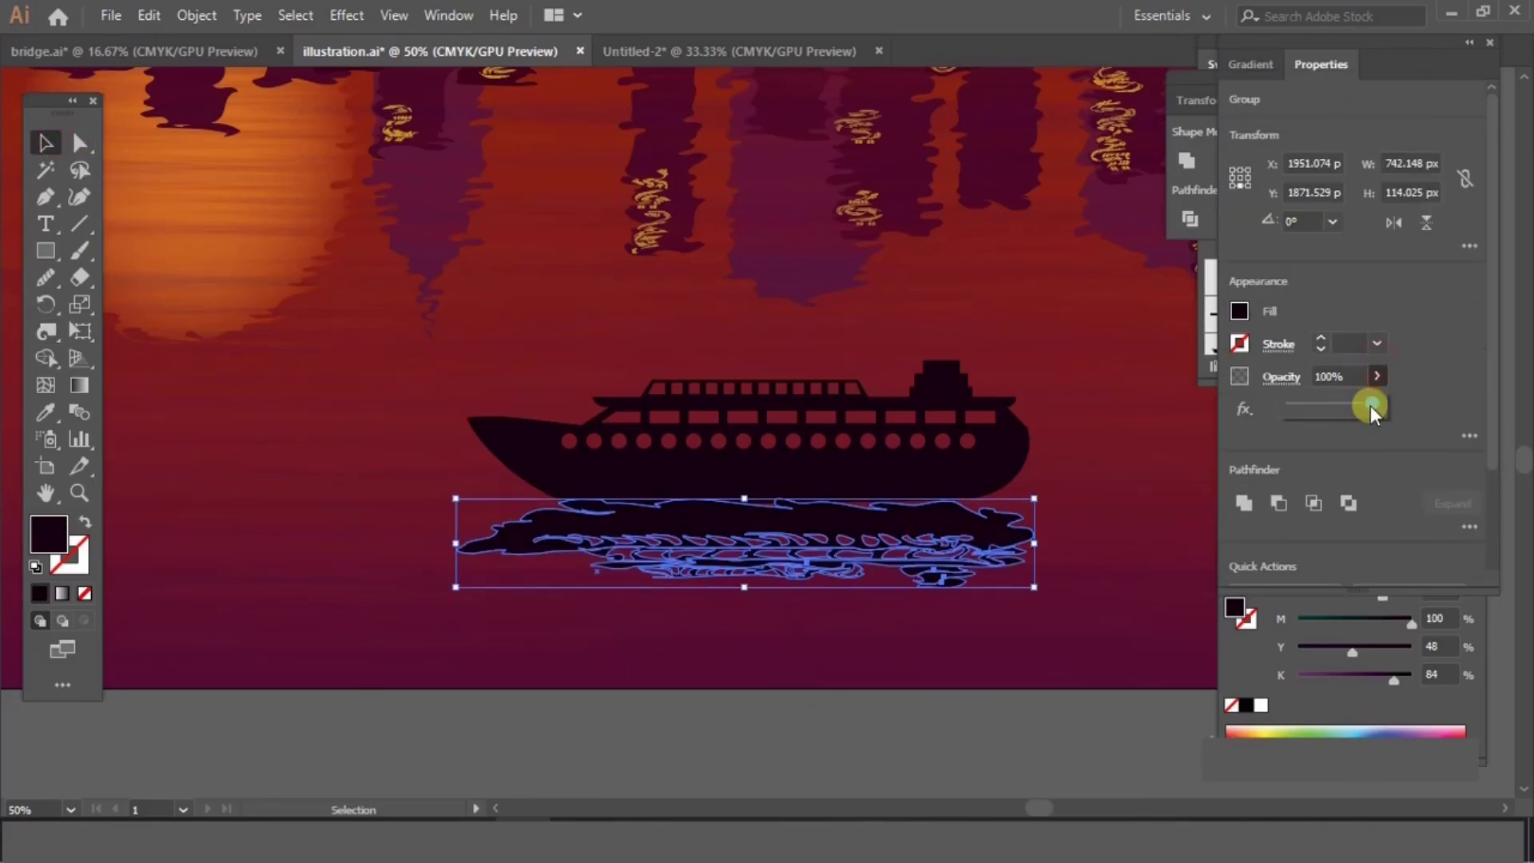
{"action": "left_click", "coordinate": [911, 772]}
{"action": "key", "text": "ctrl+minus"}
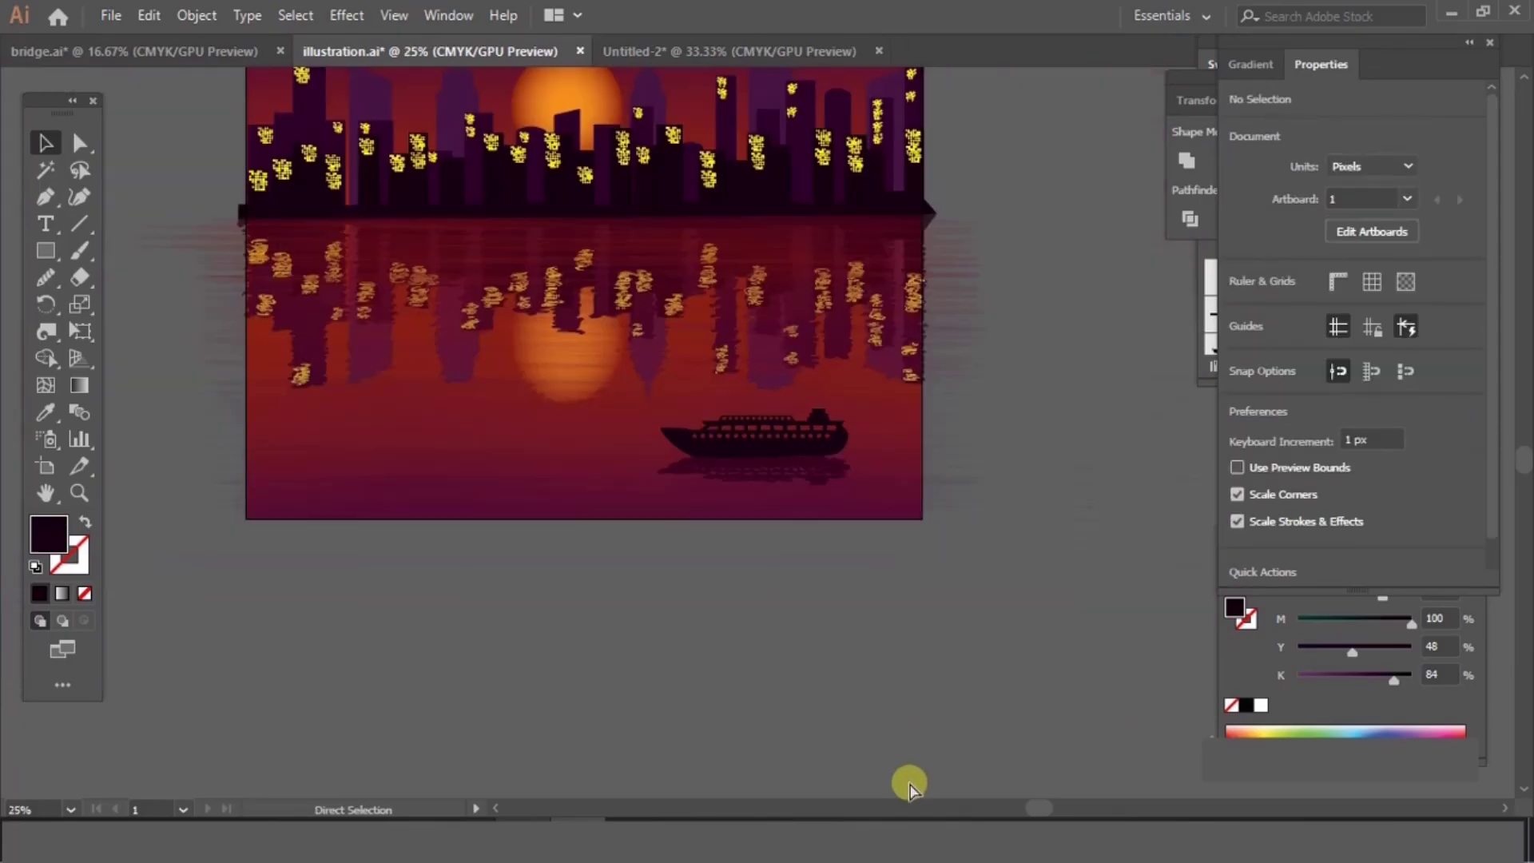
{"action": "left_click", "coordinate": [802, 446]}
{"action": "left_click", "coordinate": [844, 541]}
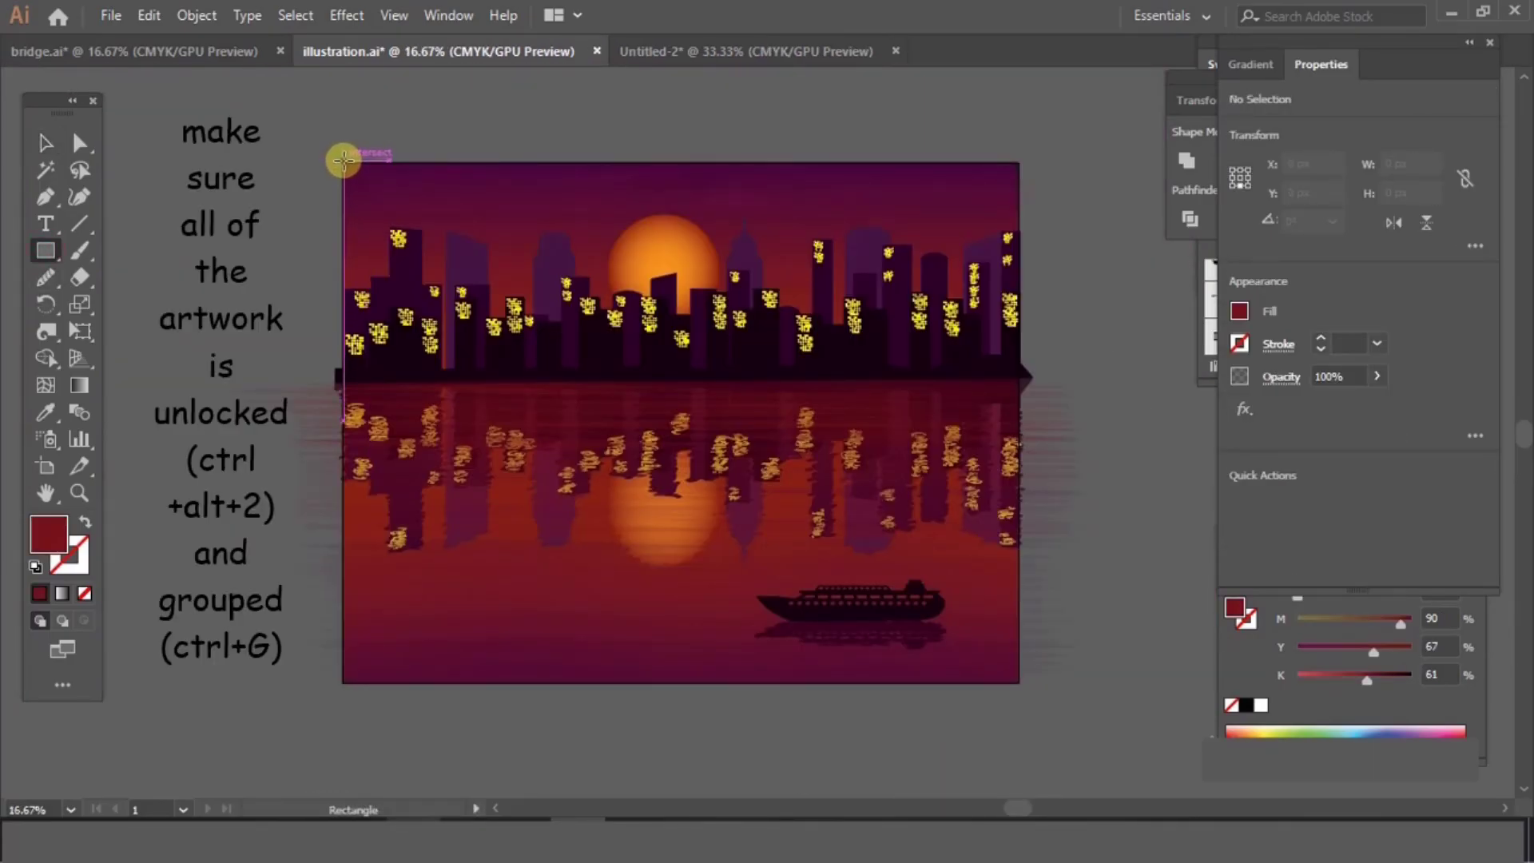
Draw a rectangle covering the artboard over the artwork and use it as a clipping mask for the whole illustration.
{"action": "left_click_drag", "start_coordinate": [343, 160], "coordinate": [1019, 681]}
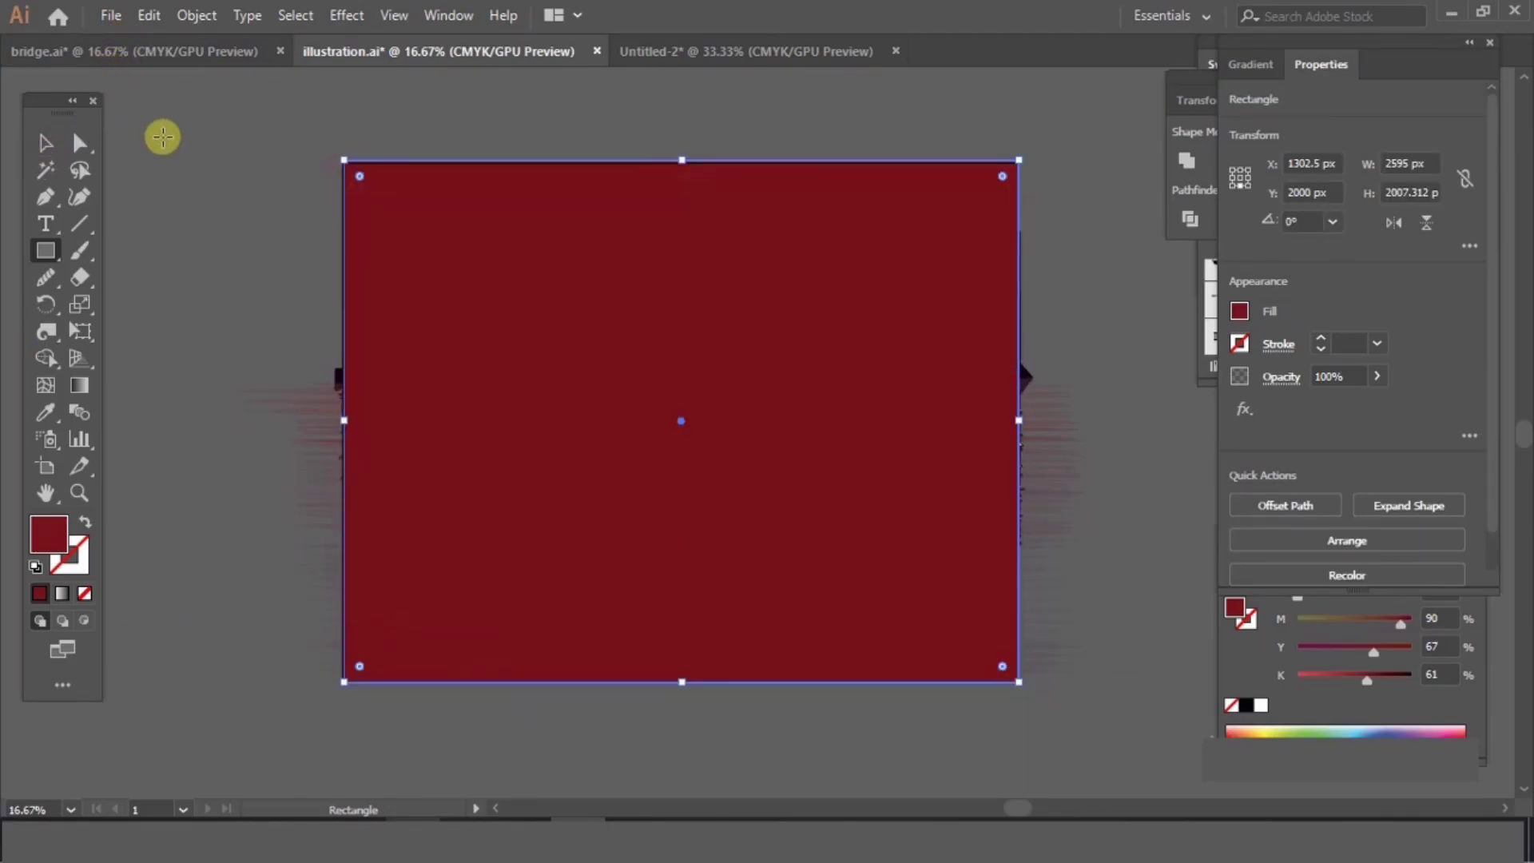
{"action": "left_click", "coordinate": [45, 142]}
{"action": "left_click_drag", "start_coordinate": [205, 113], "coordinate": [1150, 739]}
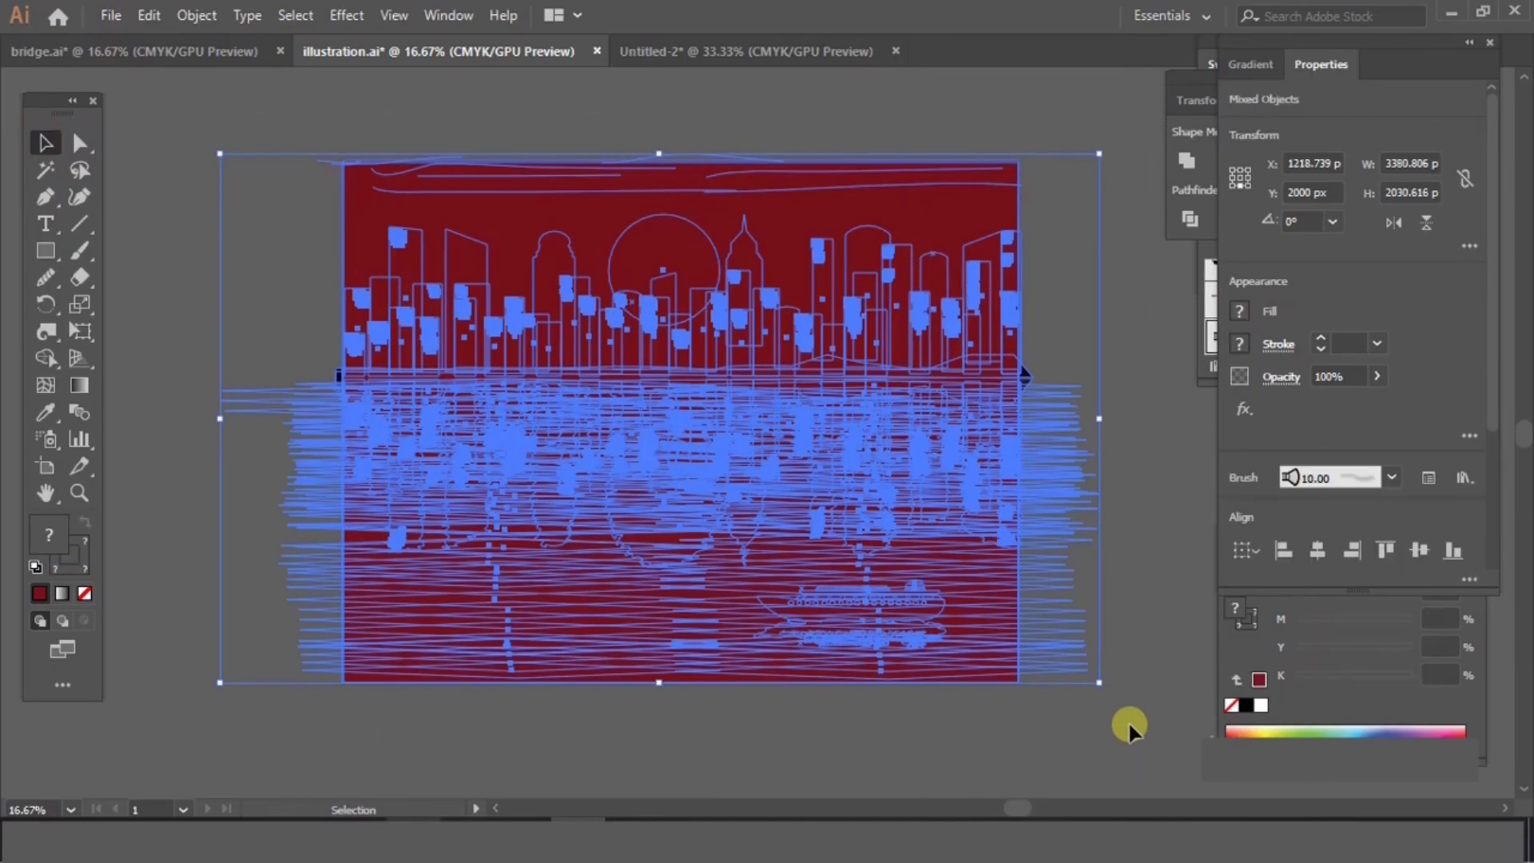
{"action": "key", "text": "ctrl+7"}
{"action": "left_click", "coordinate": [1175, 467]}
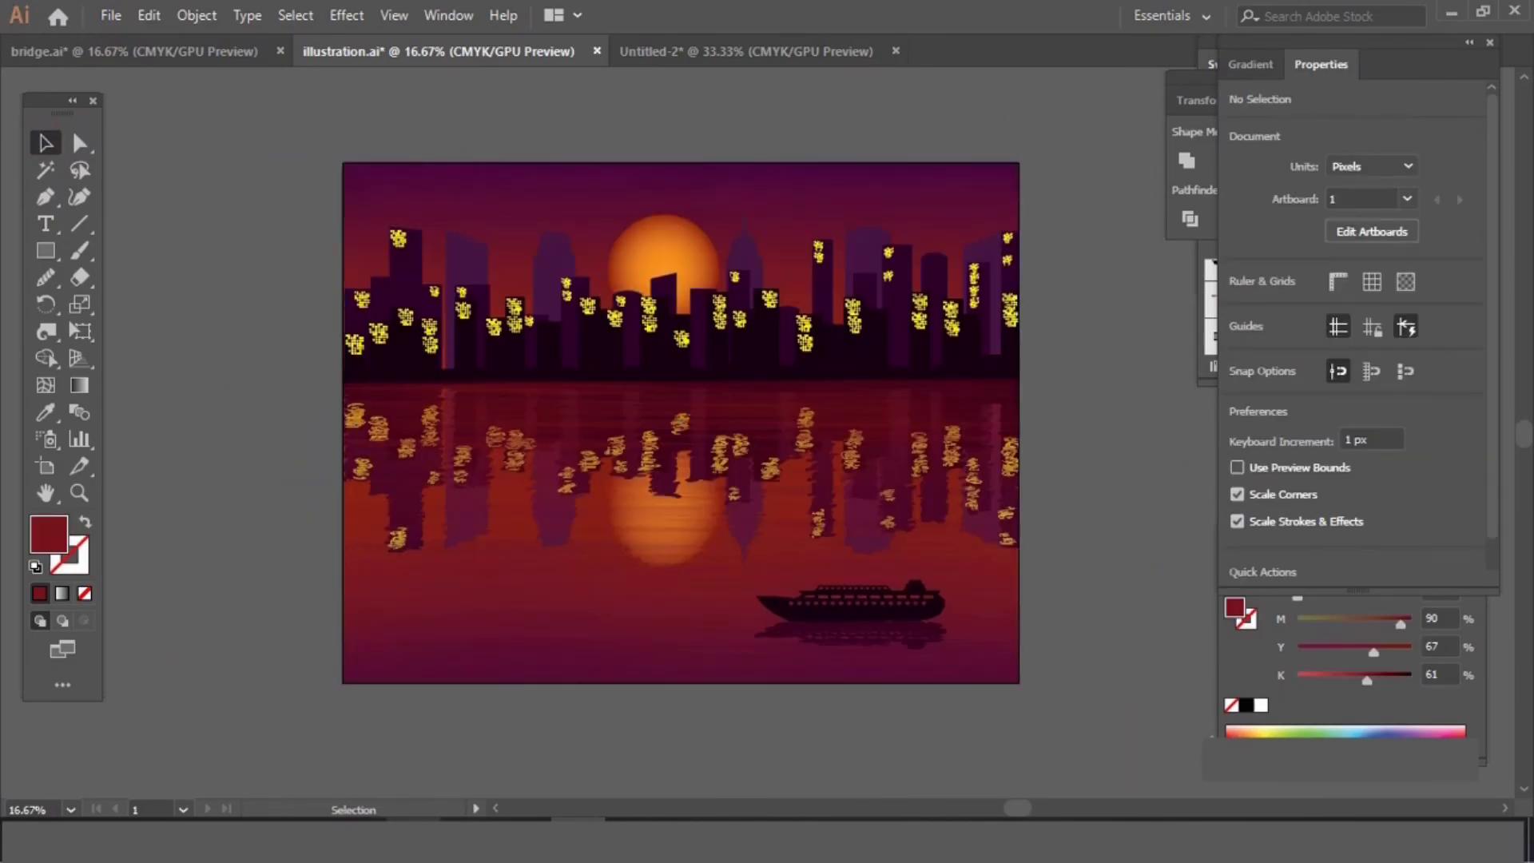
Examine the finished illustration up close and as a whole, including the skyline, water reflections and ship.
{"action": "key", "text": "ctrl+plus"}
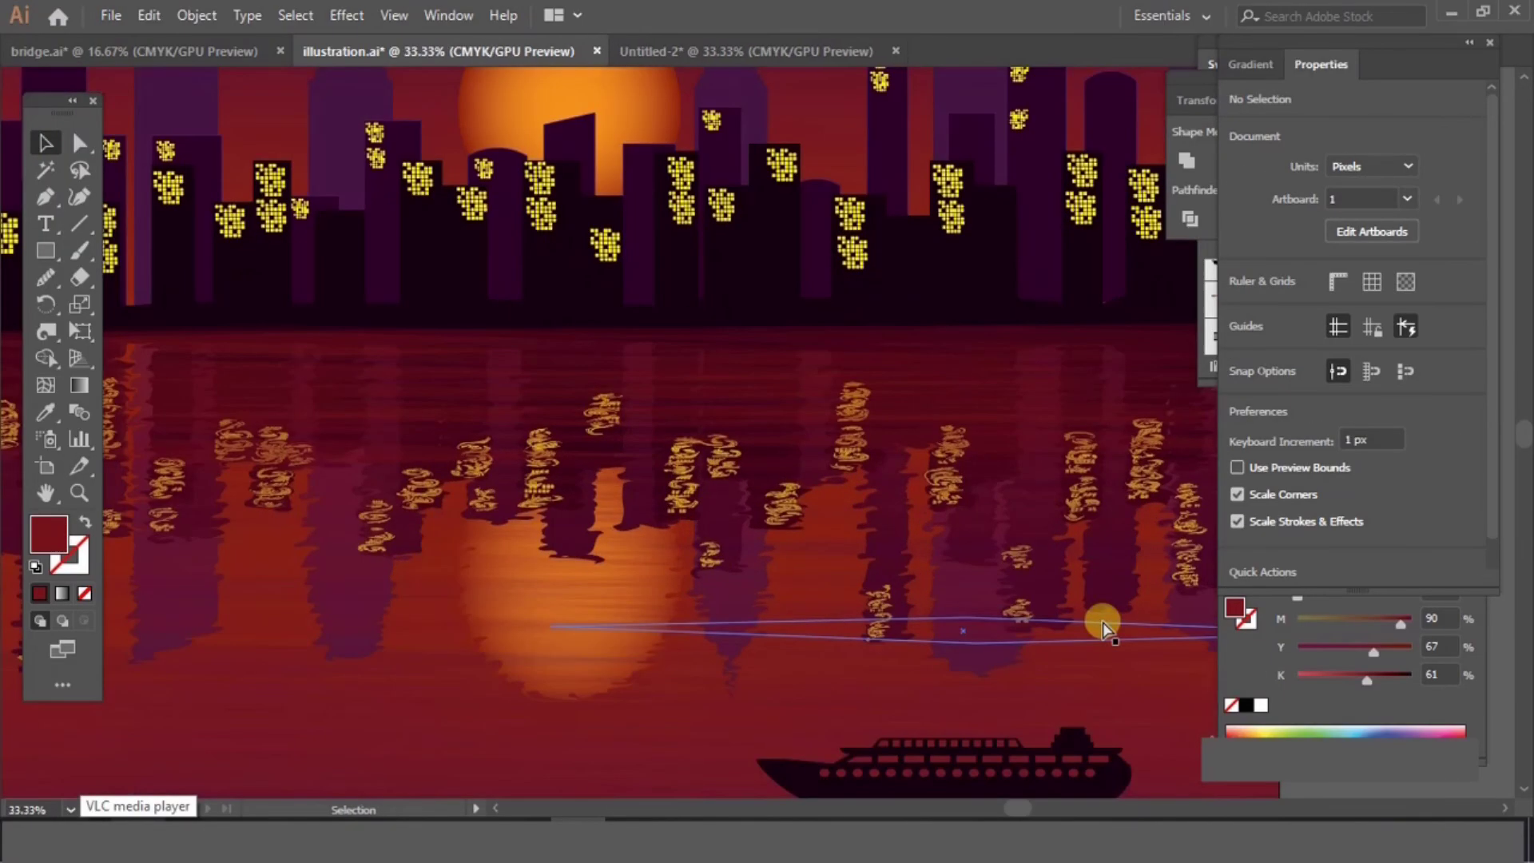
{"action": "left_click_drag", "start_coordinate": [884, 590], "coordinate": [962, 701]}
{"action": "key", "text": "ctrl+minus"}
{"action": "key", "text": "ctrl+minus"}
{"action": "key", "text": "ctrl+minus"}
{"action": "key", "text": "ctrl+minus"}
{"action": "key", "text": "ctrl+plus"}
{"action": "key", "text": "ctrl+plus"}
{"action": "left_click_drag", "start_coordinate": [1202, 483], "coordinate": [1205, 177]}
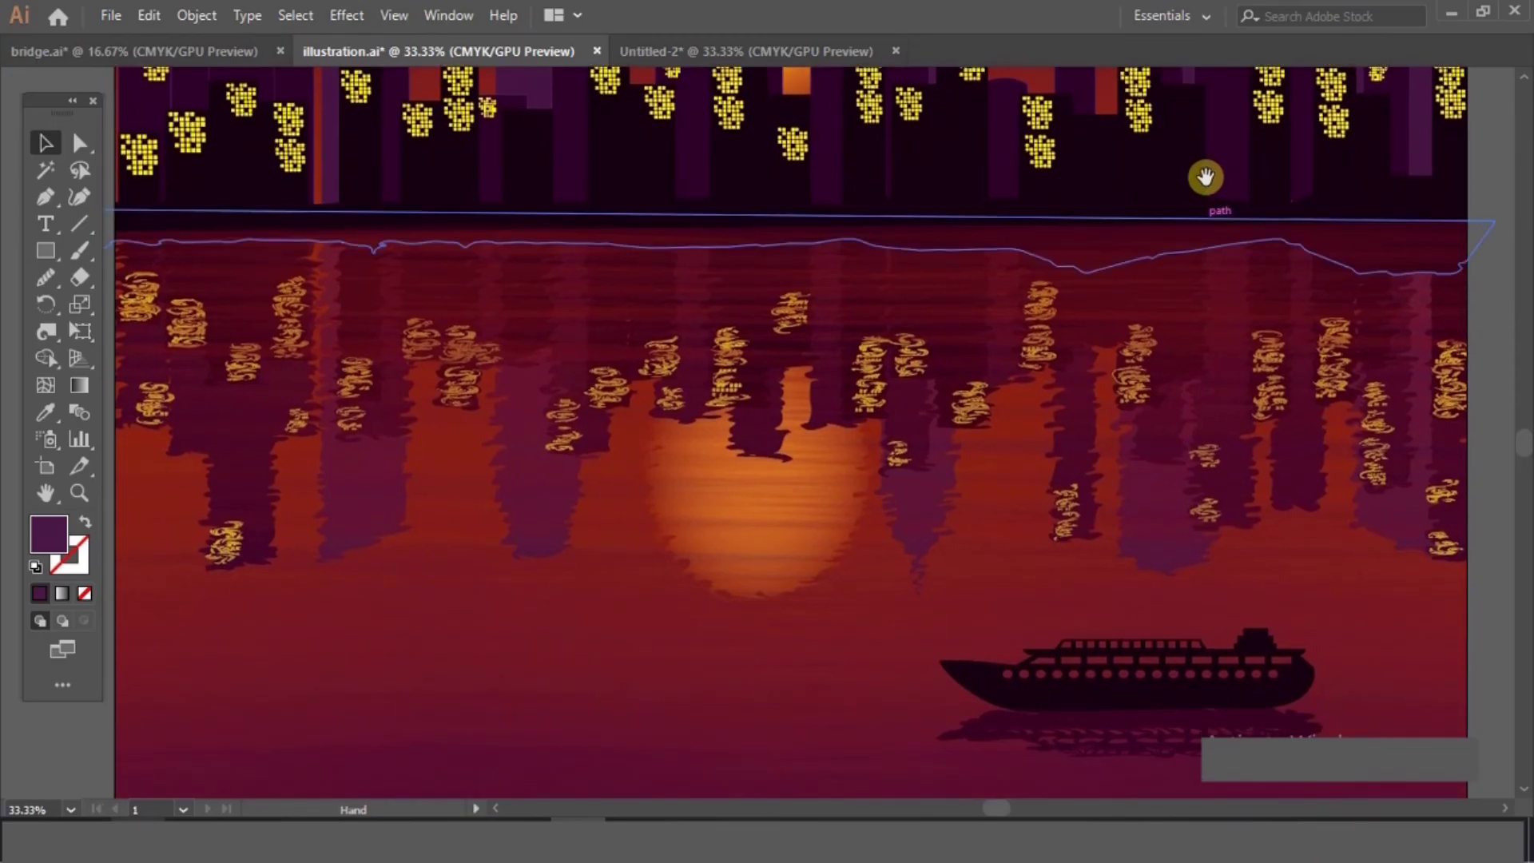
{"action": "left_click_drag", "start_coordinate": [1225, 512], "coordinate": [1245, 859]}
{"action": "key", "text": "ctrl+minus"}
{"action": "key", "text": "ctrl+minus"}
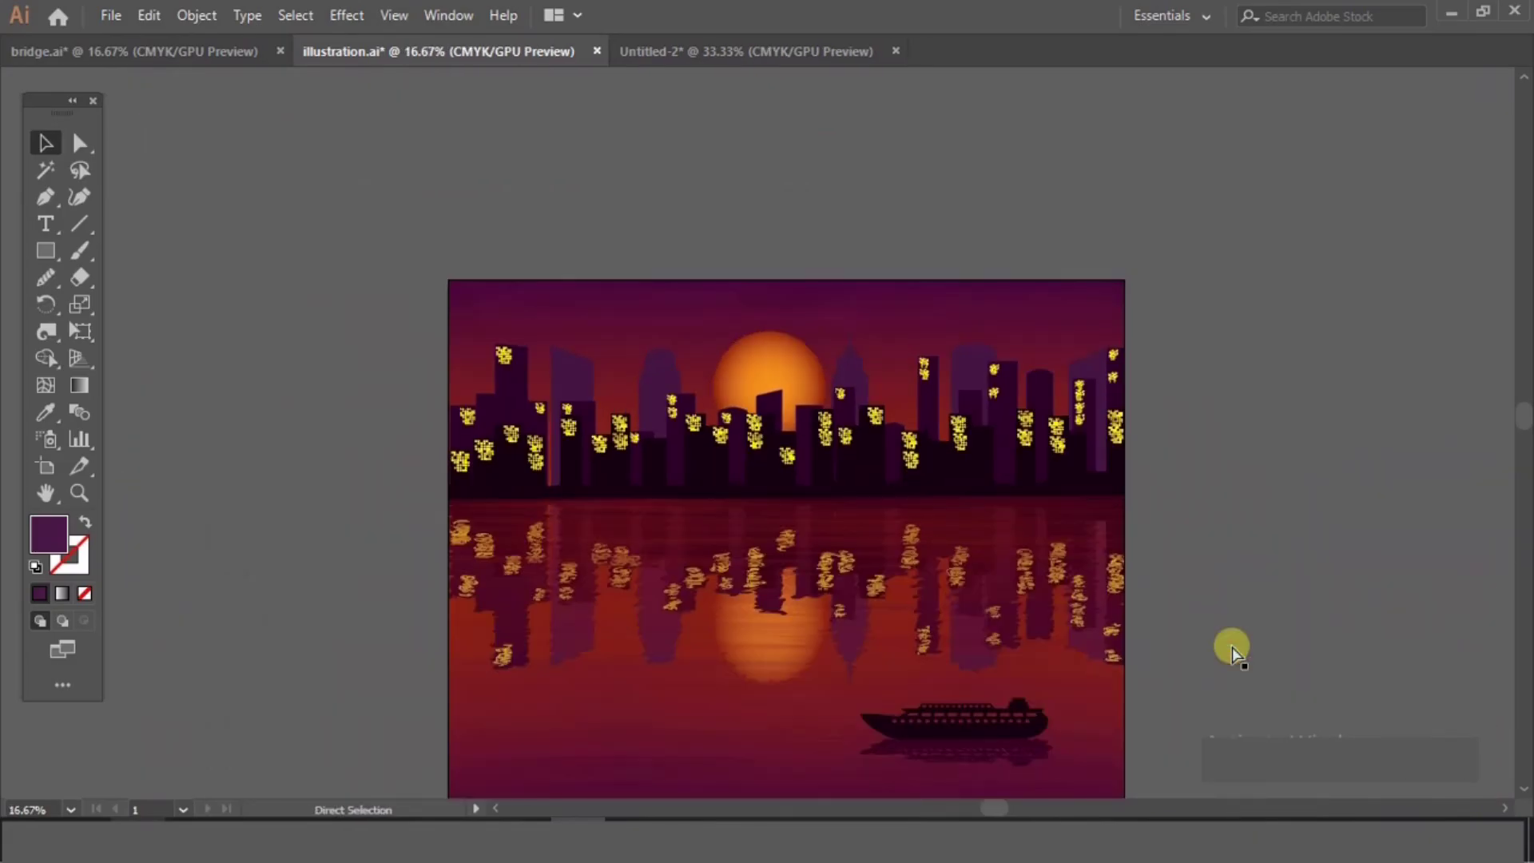
{"action": "key", "text": "ctrl+equal"}
{"action": "left_click_drag", "start_coordinate": [1170, 588], "coordinate": [1197, 491]}
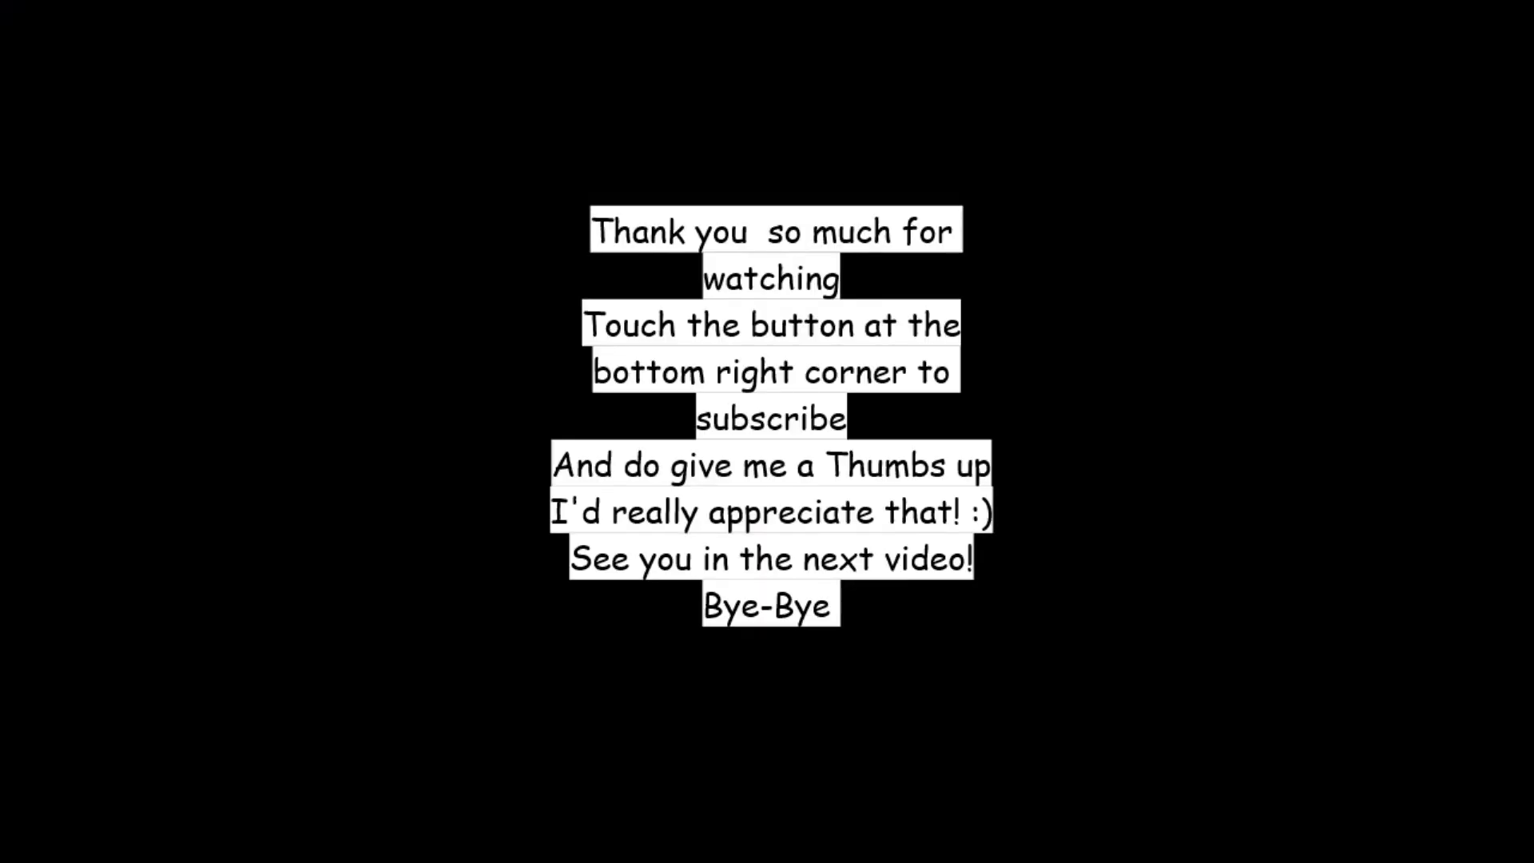